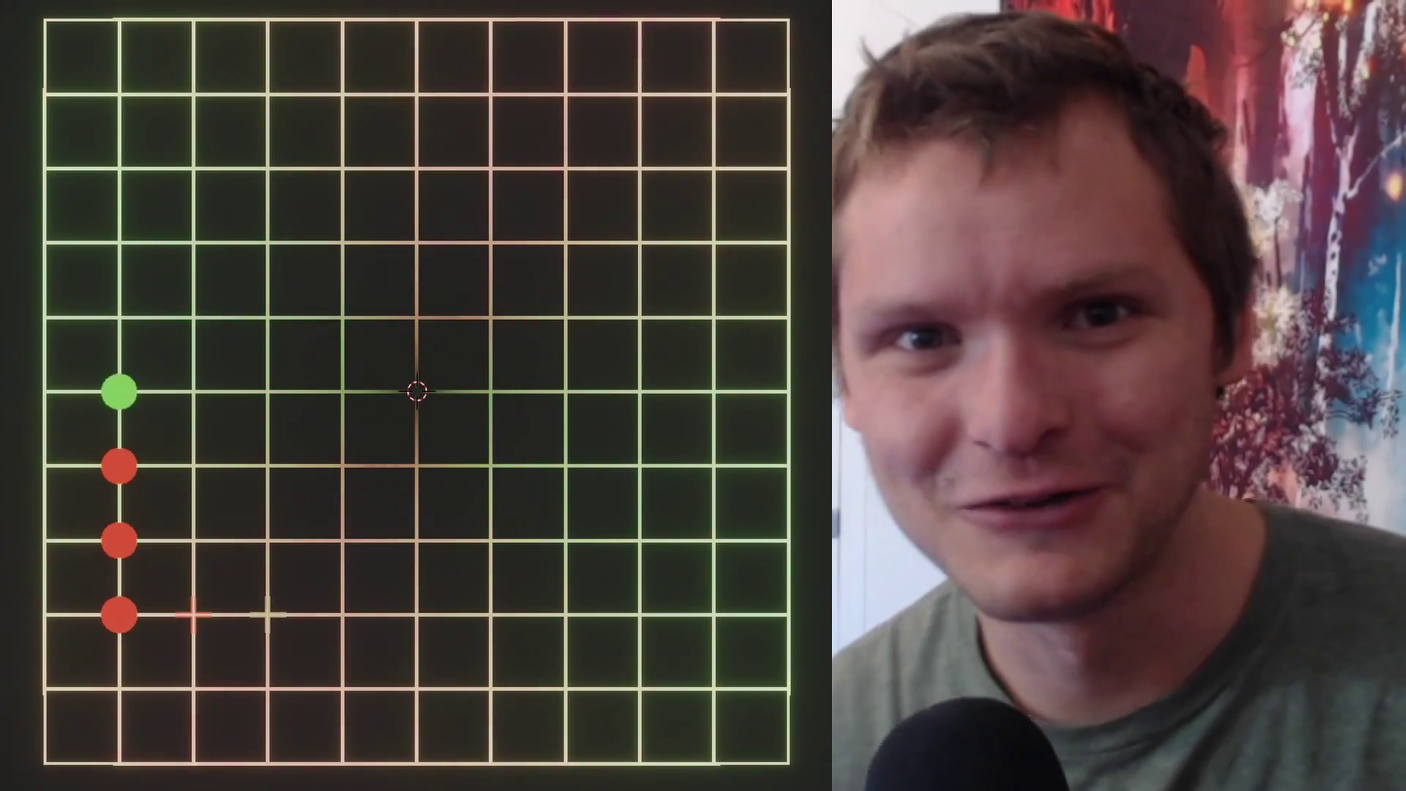
- Steer the snake to turn right and then head up across the grid
key(Right)
key(Up)
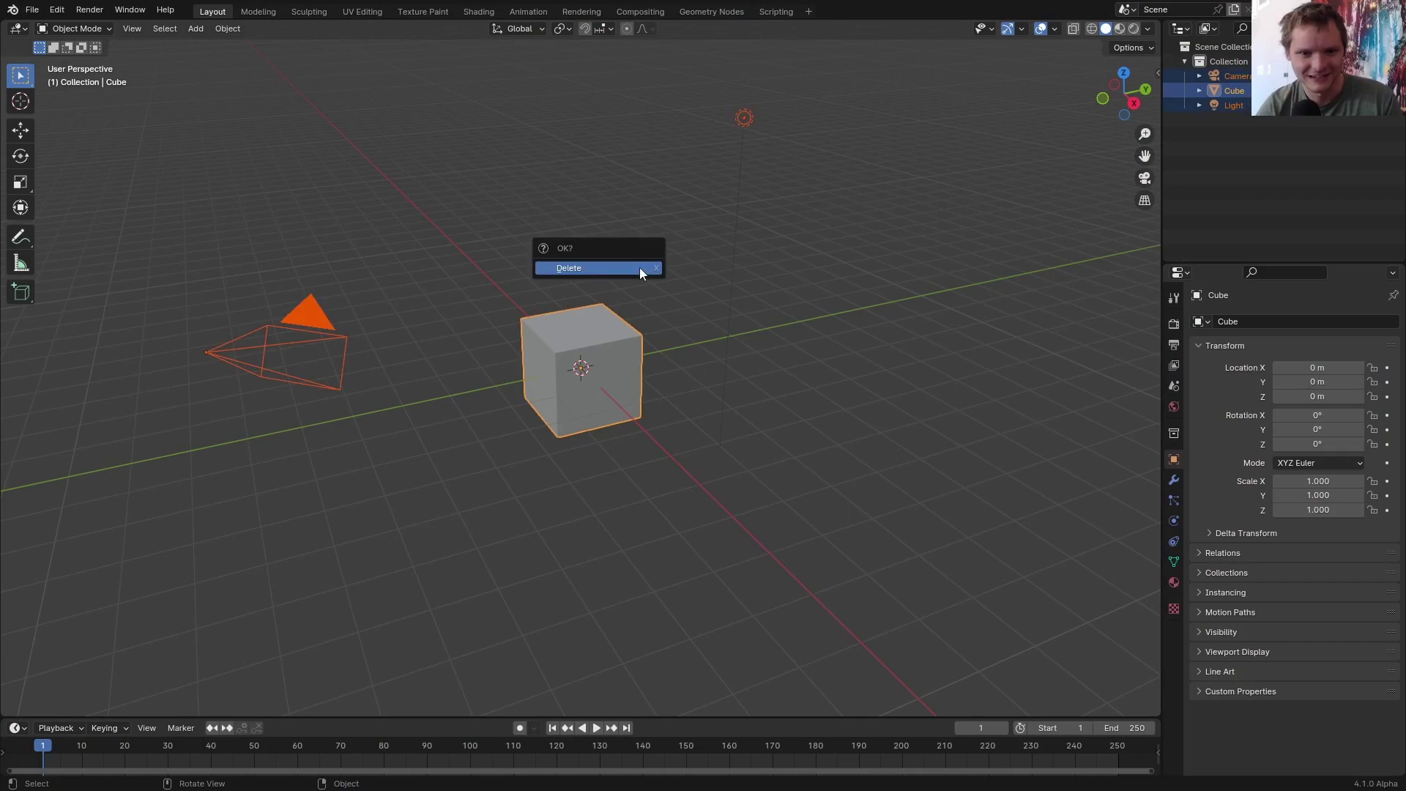
- Delete everything, add a cube with a new geometry node tree and remove its Group Input node
click(640, 267)
key(shift+a)
click(714, 135)
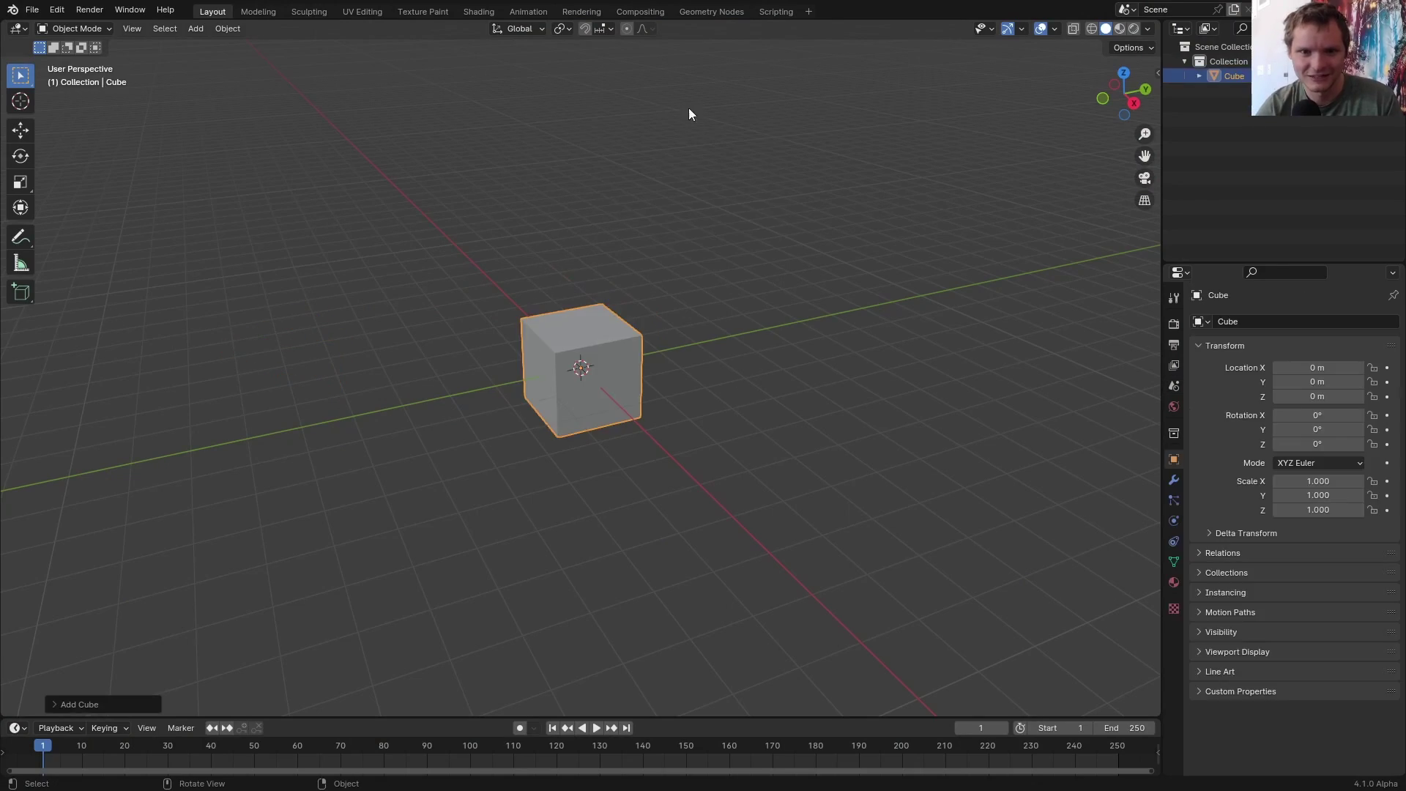
click(719, 11)
click(581, 379)
click(364, 562)
key(x)
key(KP_7)
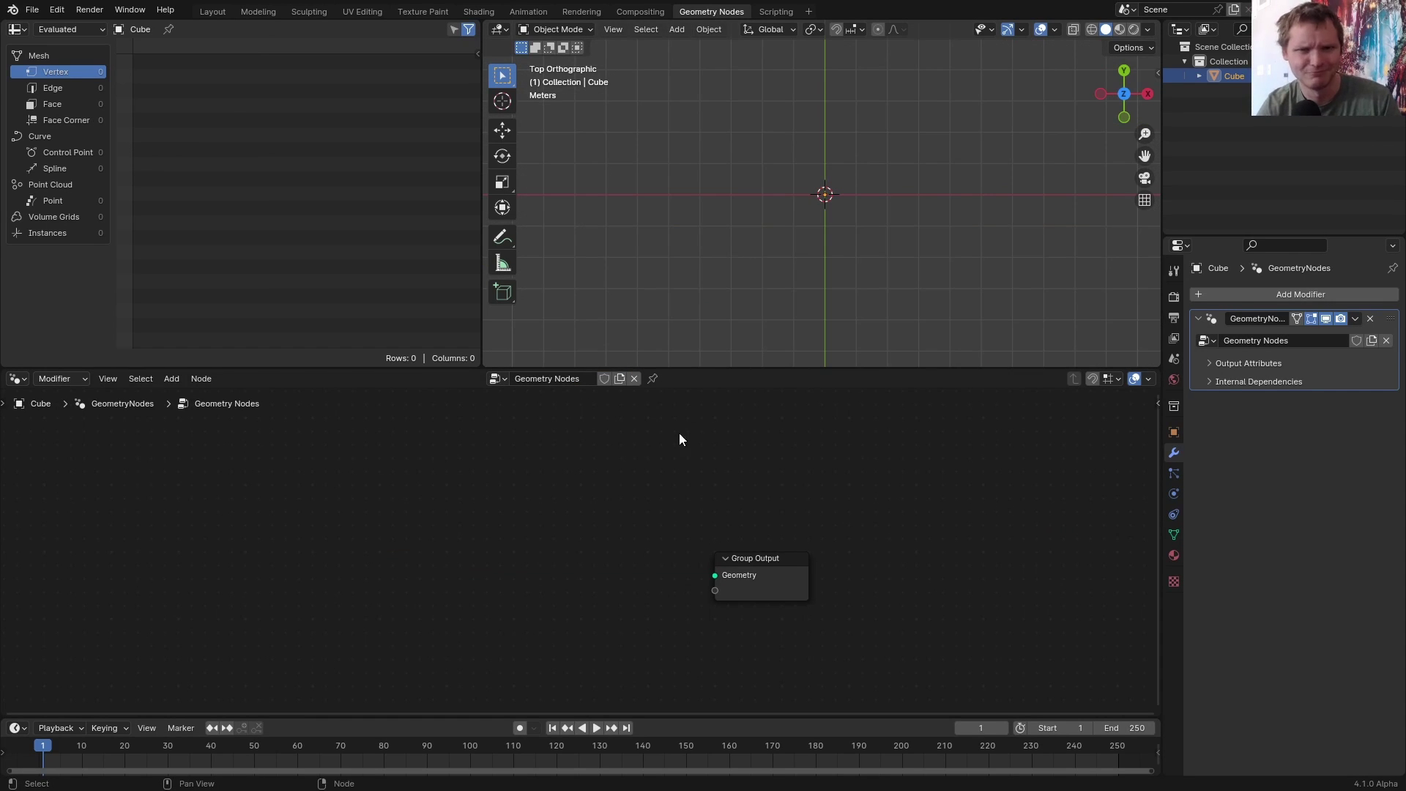
- Add a Grid node linked to the Group Output and show it in wireframe from above
key(shift+a)
text(grid)
key(Return)
click(503, 532)
drag(566, 543, 779, 561)
scroll(882, 168, up, 5)
shift+middle_drag(871, 198, 757, 210)
key(shift+z)
scroll(560, 597, up, 3)
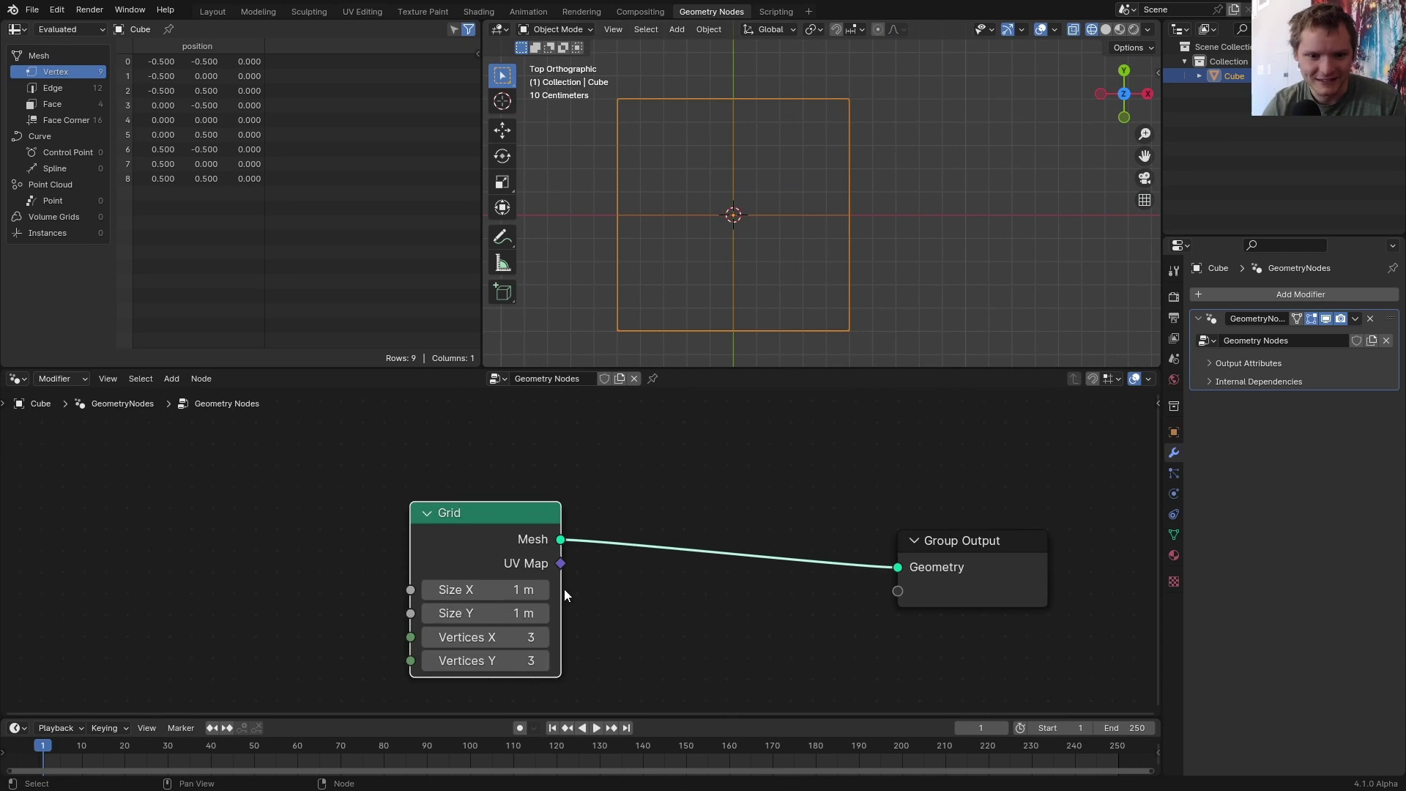
- Set the grid's Vertices X and Y counts to 11
click(504, 635)
text(11)
key(Return)
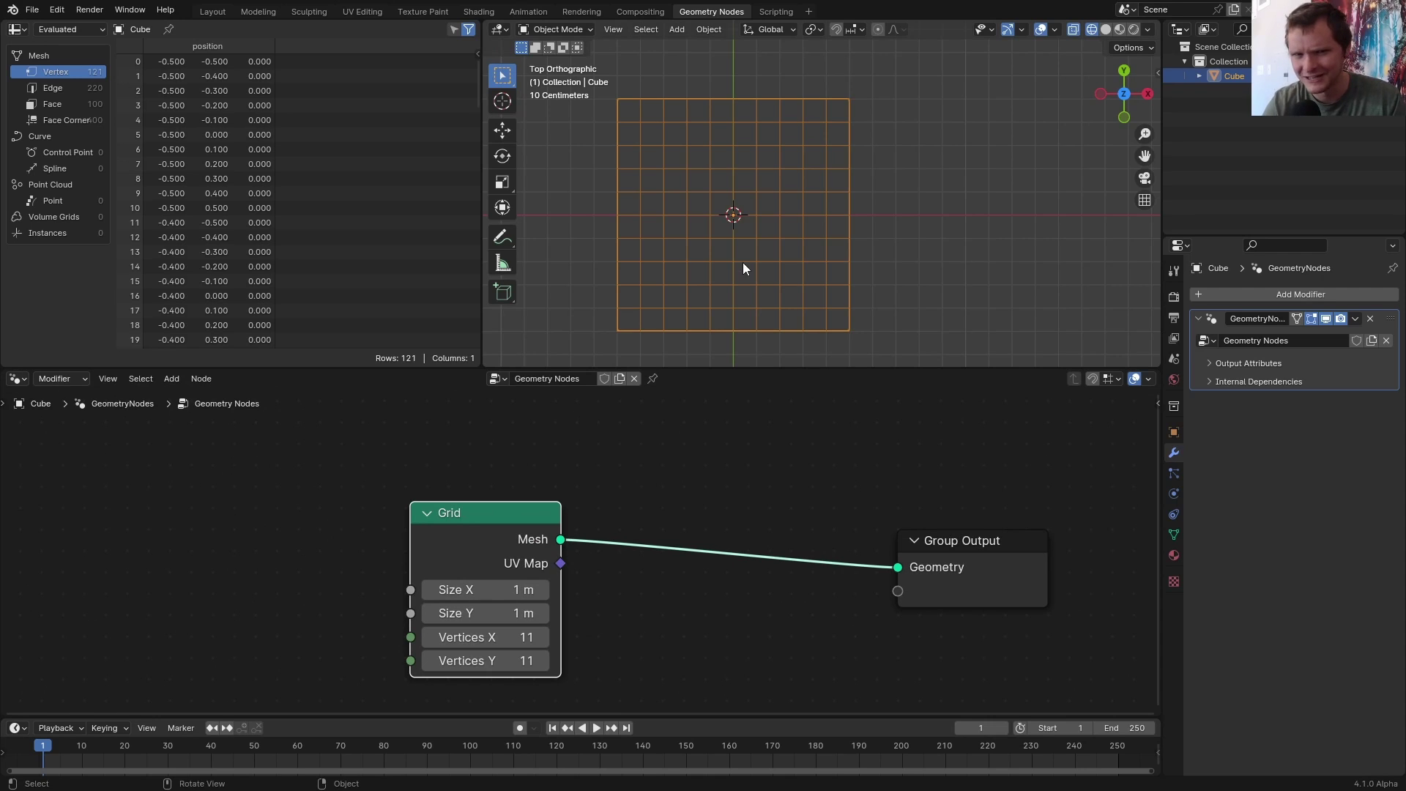
scroll(743, 262, up, 5)
shift+middle_drag(700, 234, 804, 224)
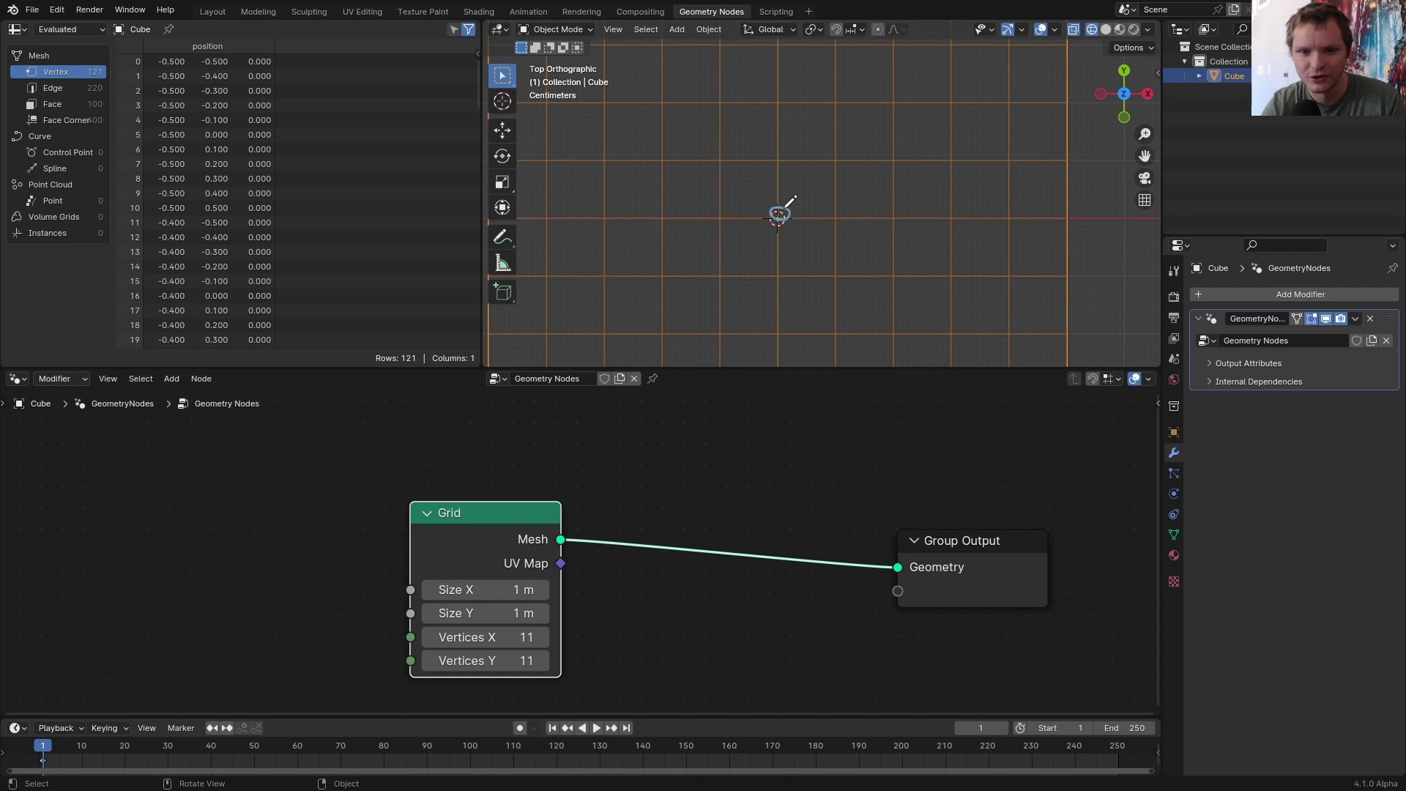
drag(526, 659, 527, 636)
text(10)
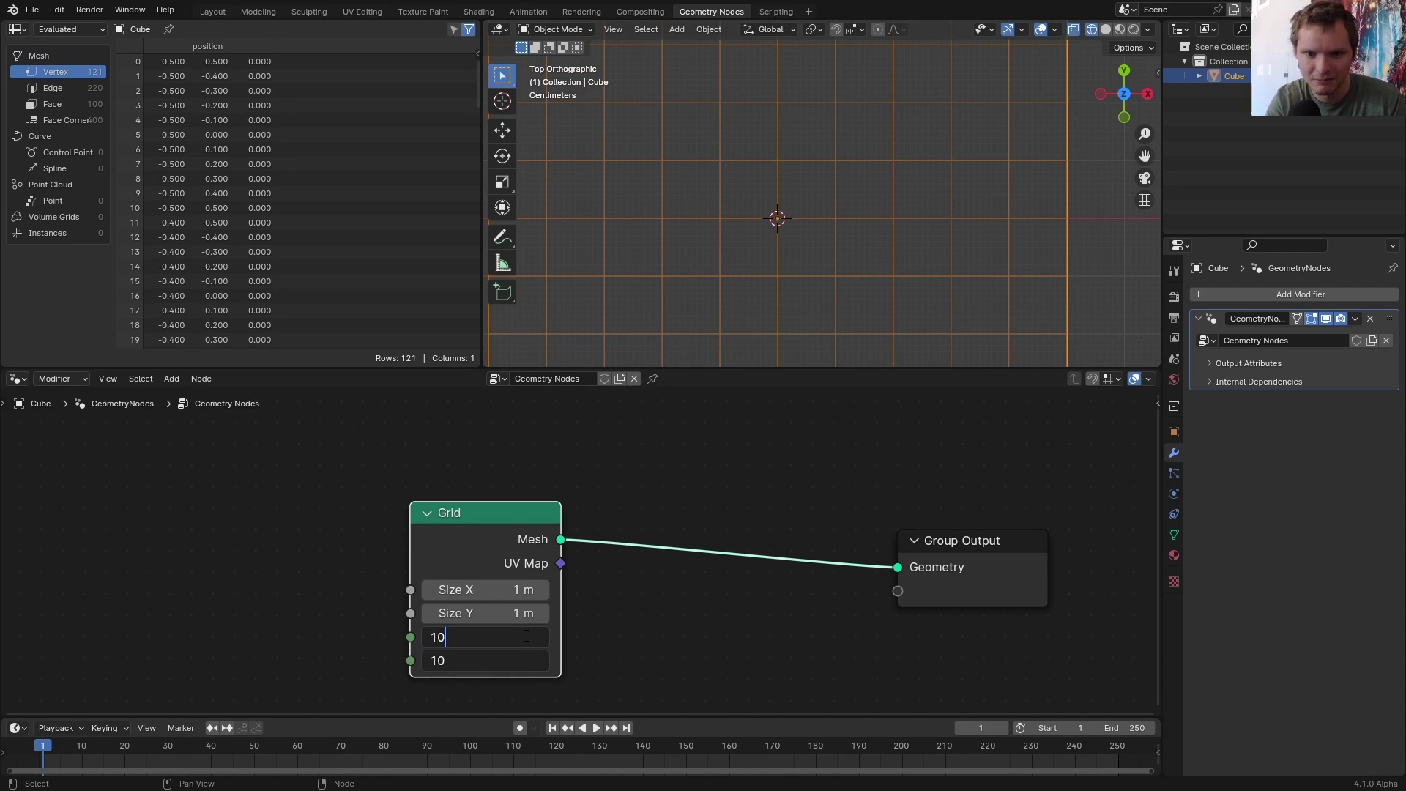
key(Return)
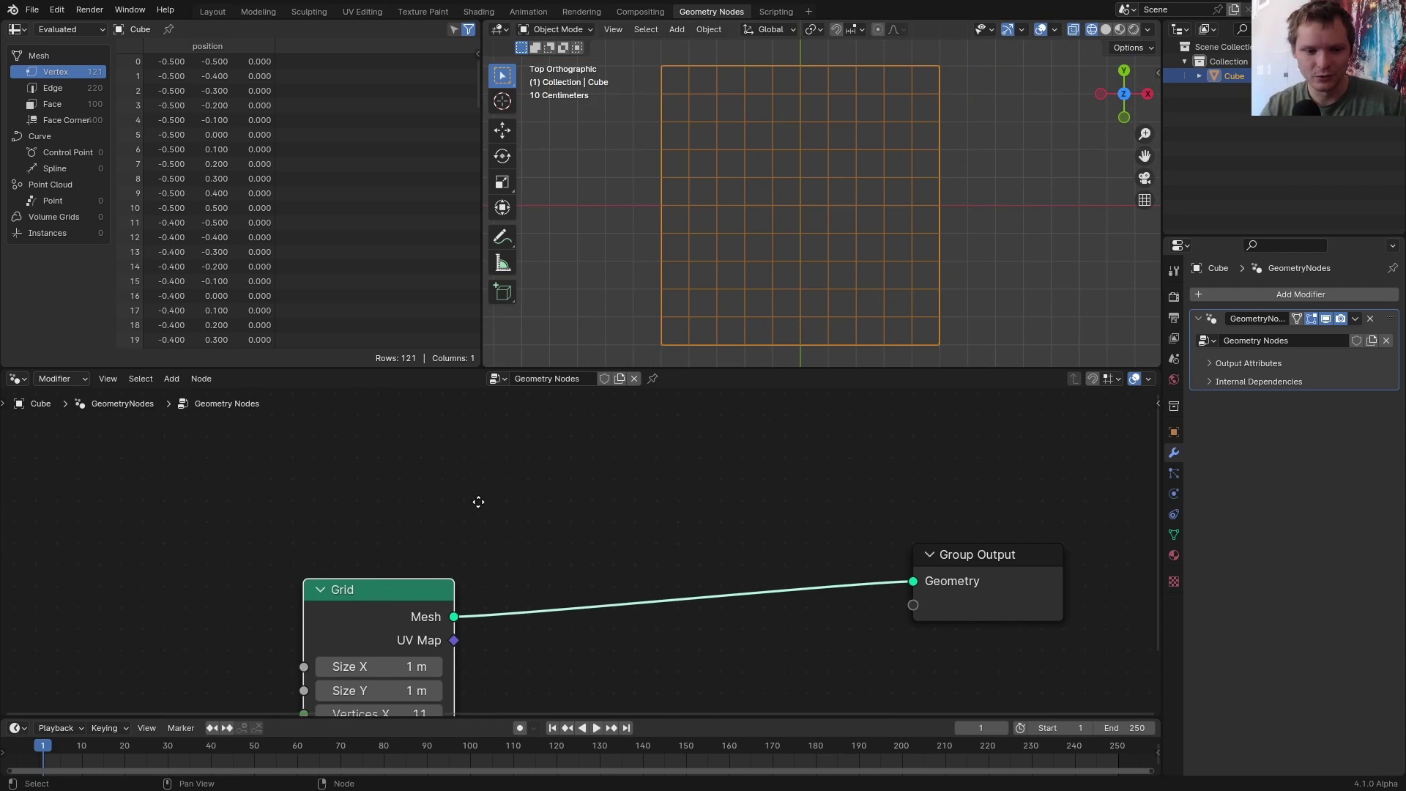
key(shift+a)
text(points)
- Add a Points node with one point joined with the grid into the output
key(Return)
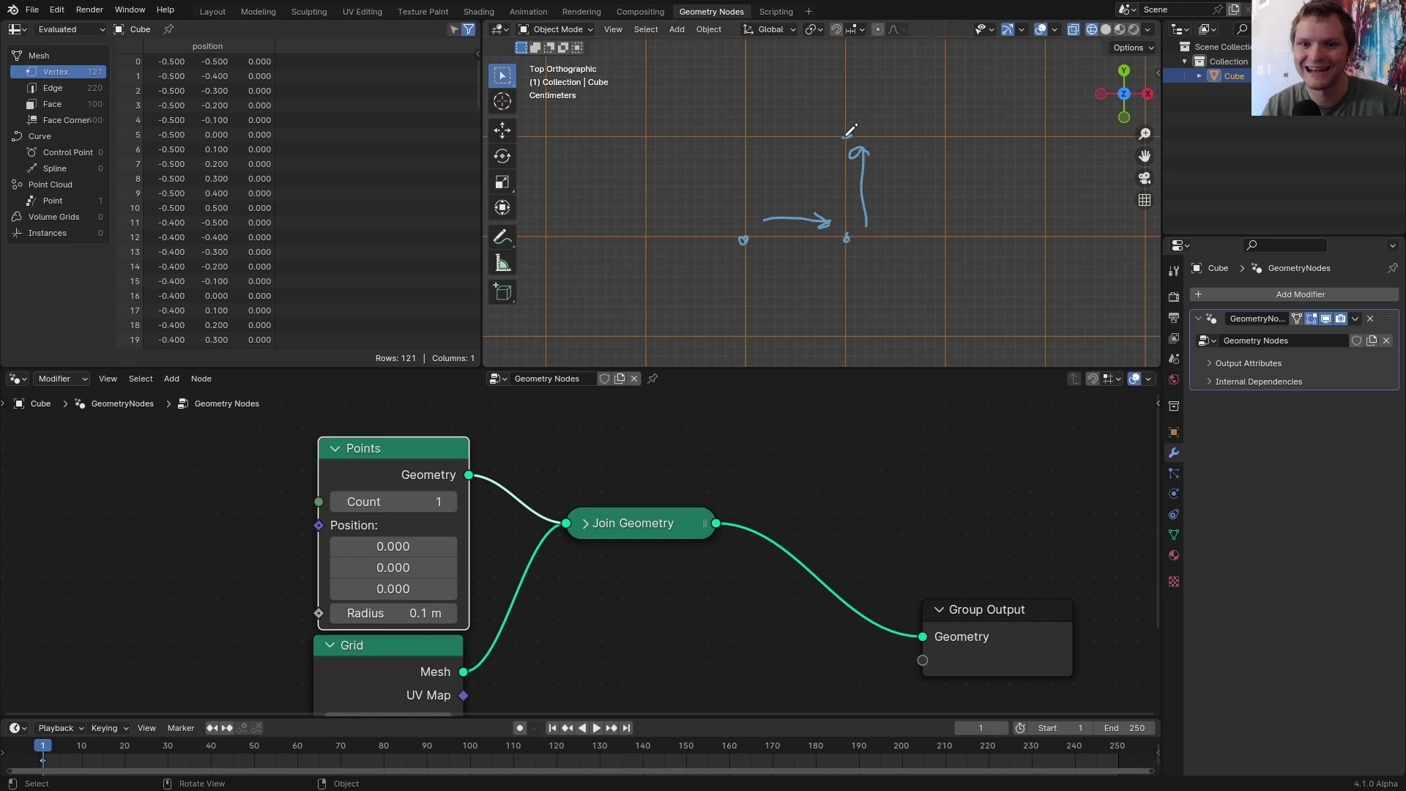
scroll(542, 443, down, 2)
key(shift+a)
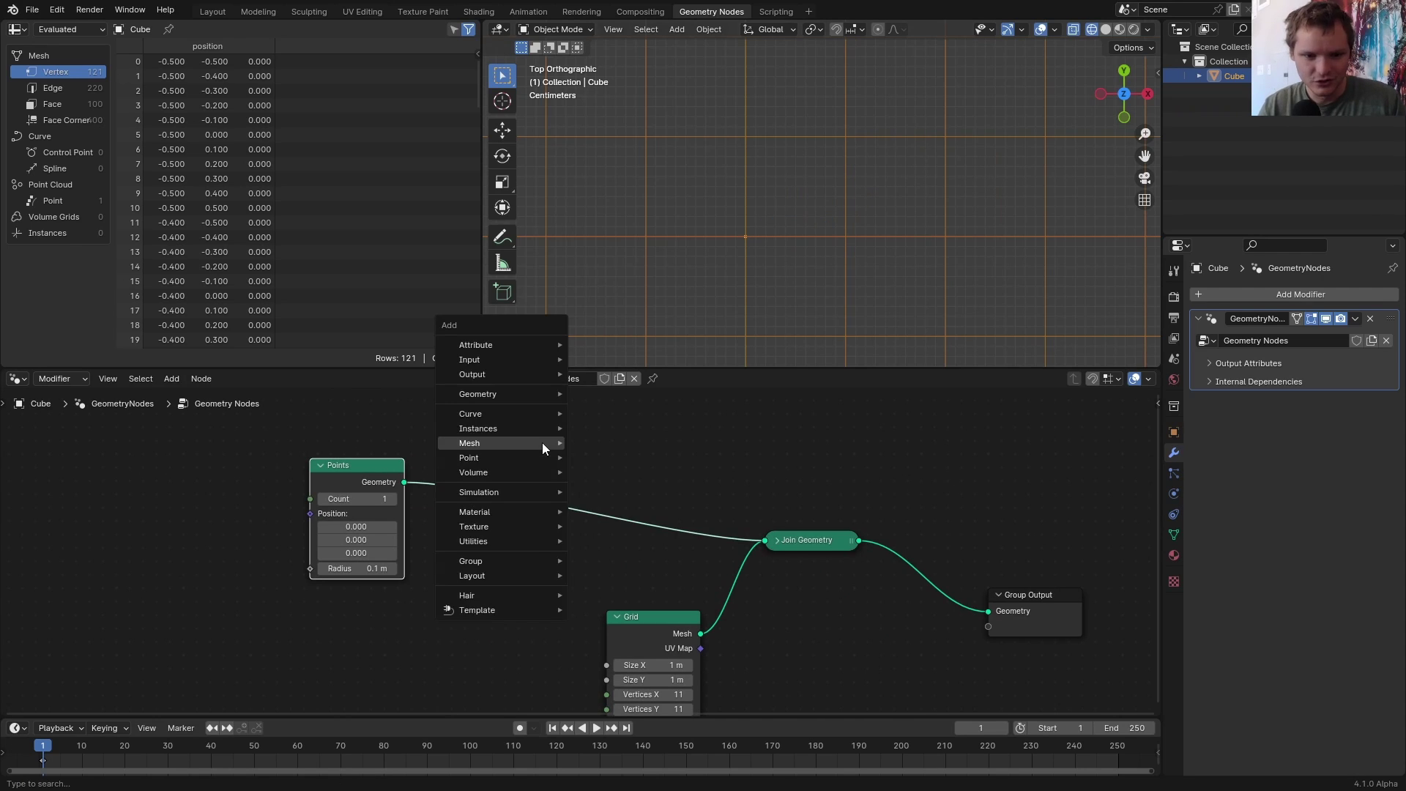
text(set po)
- Insert a Set Position node after the point with a Combine XYZ driving its offset
click(630, 470)
click(567, 500)
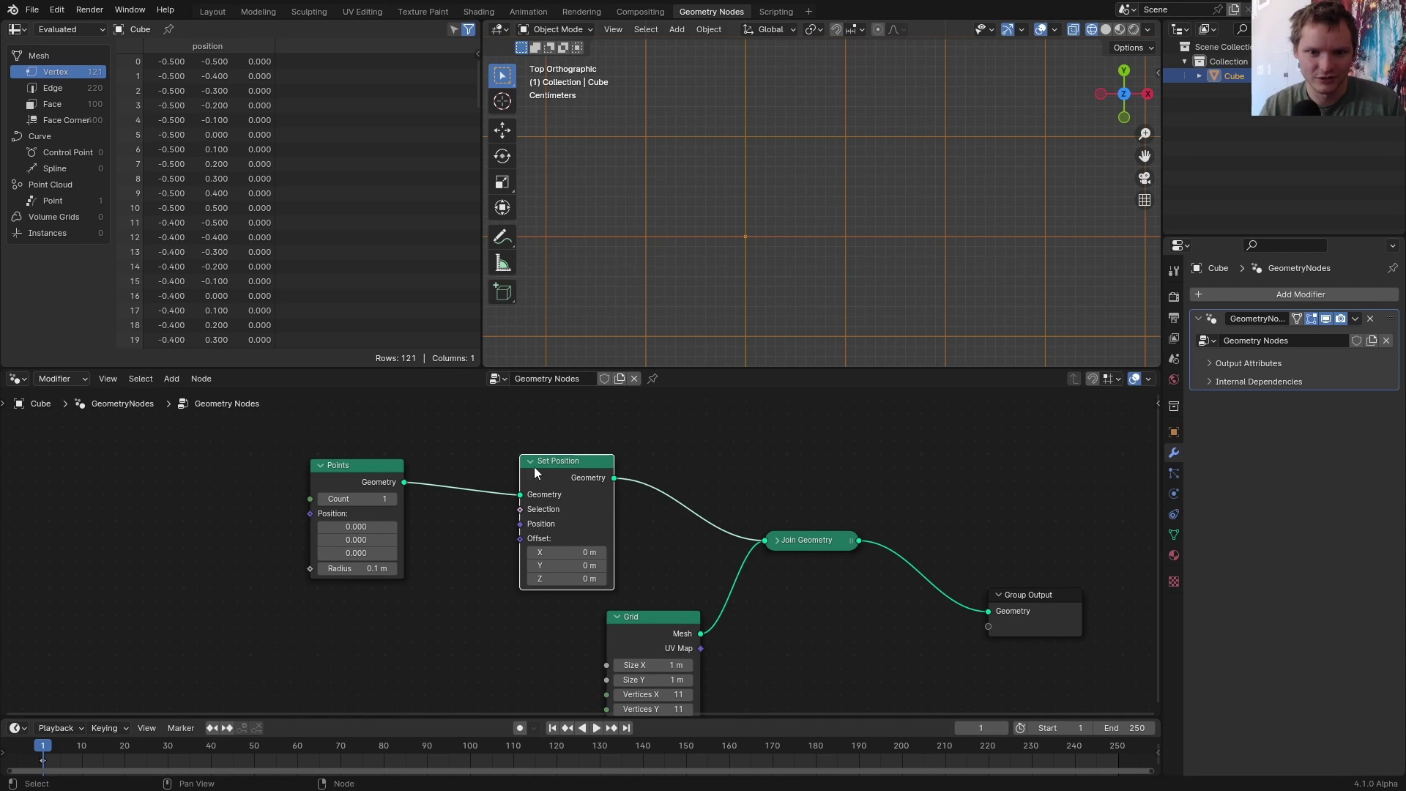
mouse_move(566, 564)
mouse_down()
mouse_move(582, 565)
mouse_move(577, 552)
mouse_up()
key(ctrl+z)
key(ctrl+z)
scroll(685, 506, up, 2)
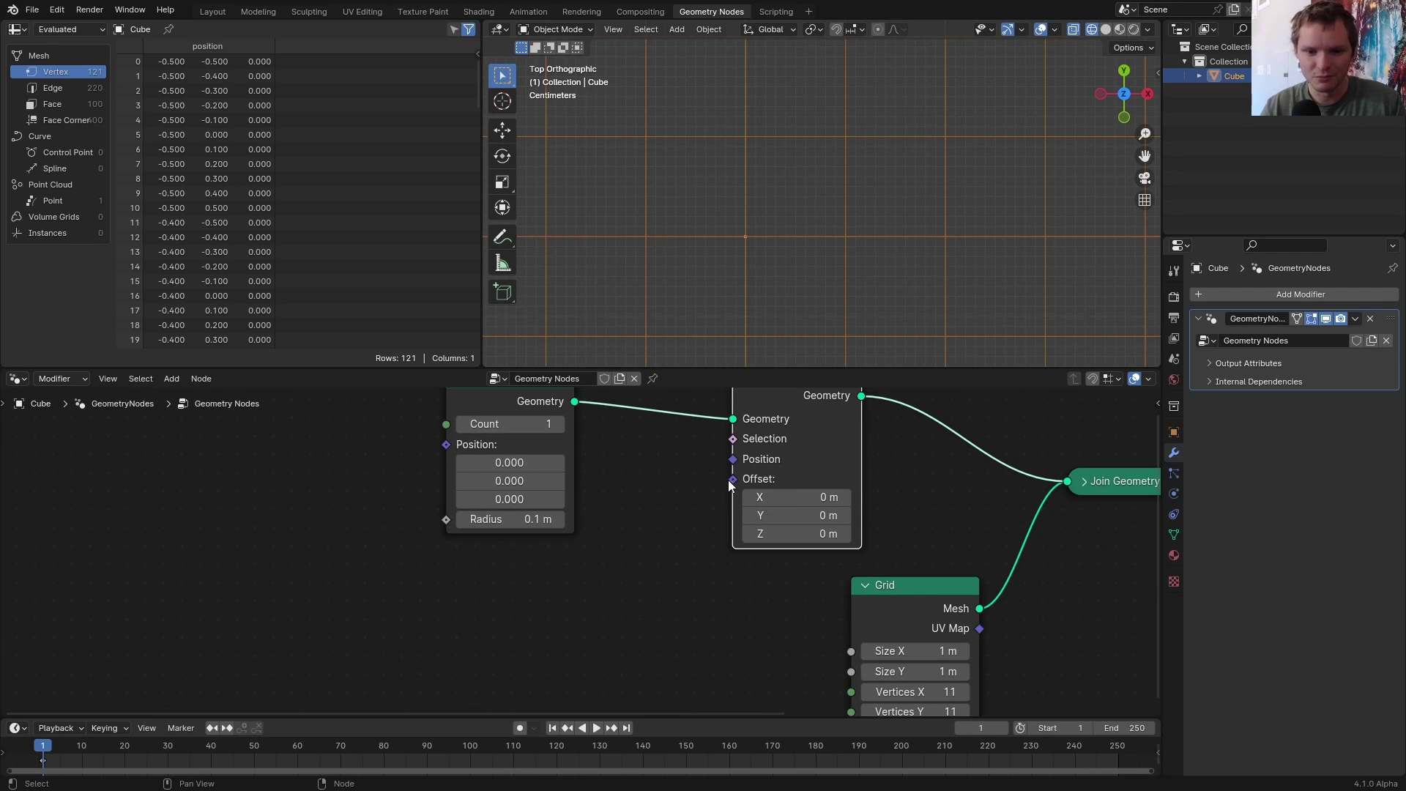
drag(728, 481, 616, 561)
text(combin)
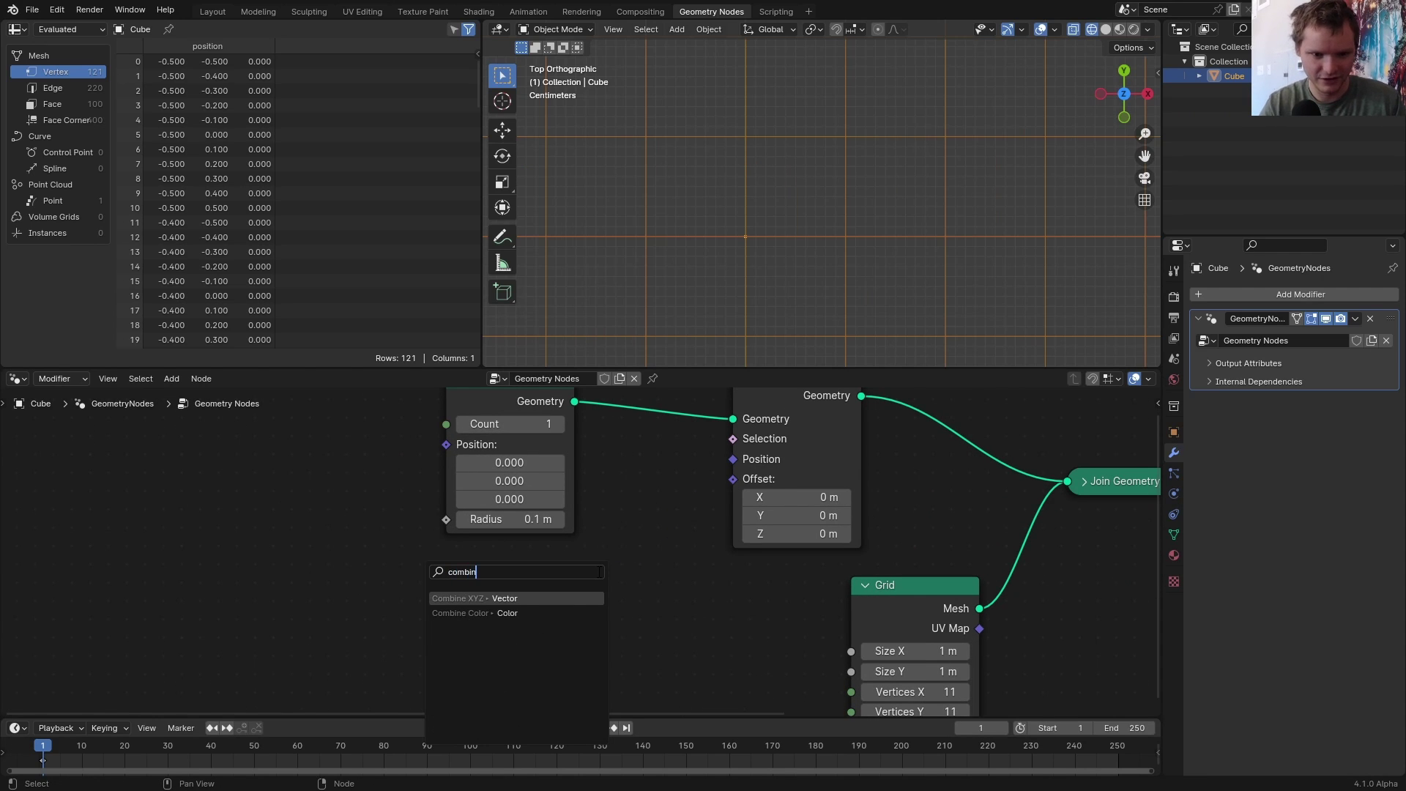
key(Return)
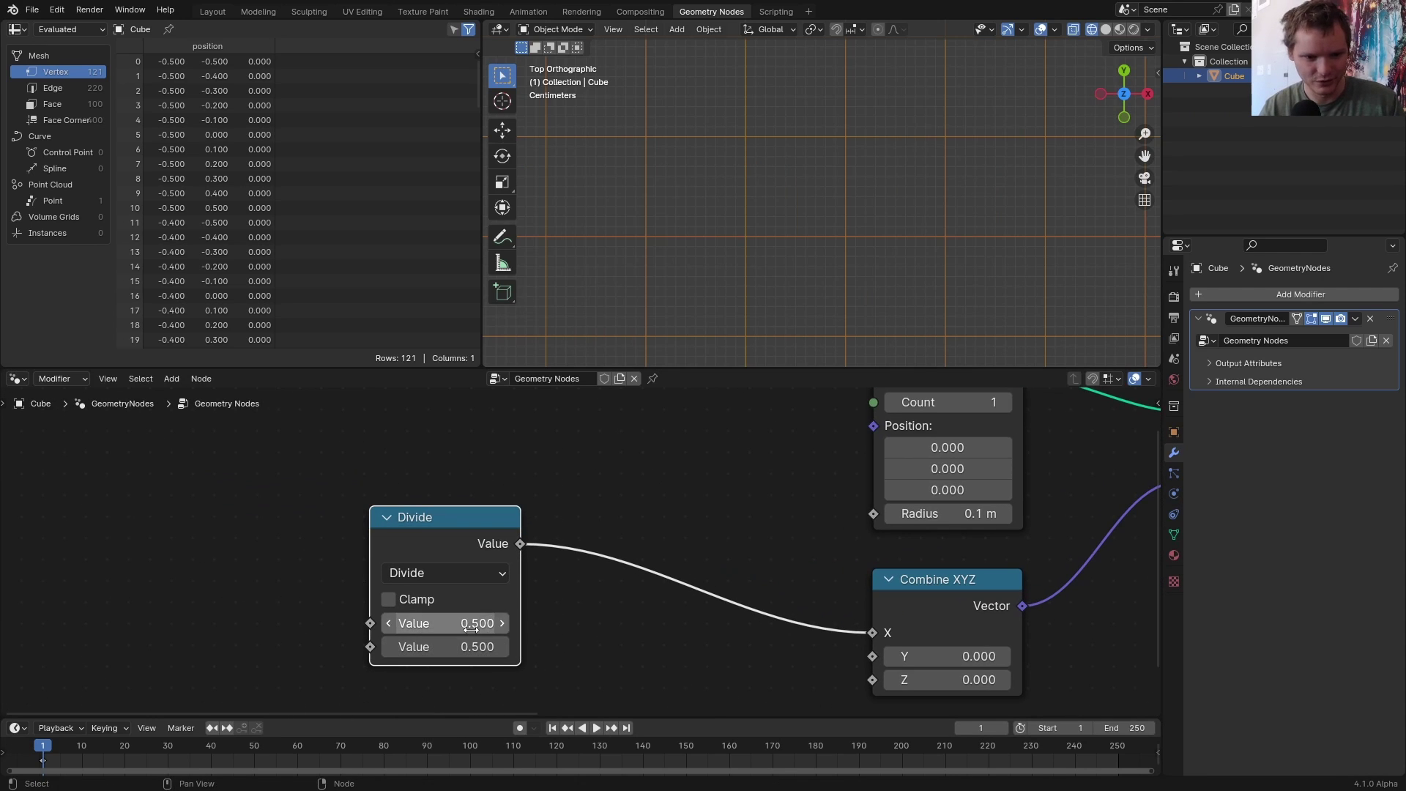
- Set up a Divide 1/10 feeding a Multiply node into the X offset
double_click(470, 623)
text(1)
key(Tab)
text(10)
key(Return)
key(shift+d)
click(649, 526)
click(662, 567)
click(659, 547)
- Feed an Integer node of −1 into the multiply, then duplicate the Divide/Multiply/Integer chain
middle_drag(599, 637, 730, 541)
drag(736, 542, 572, 624)
text(int)
key(Return)
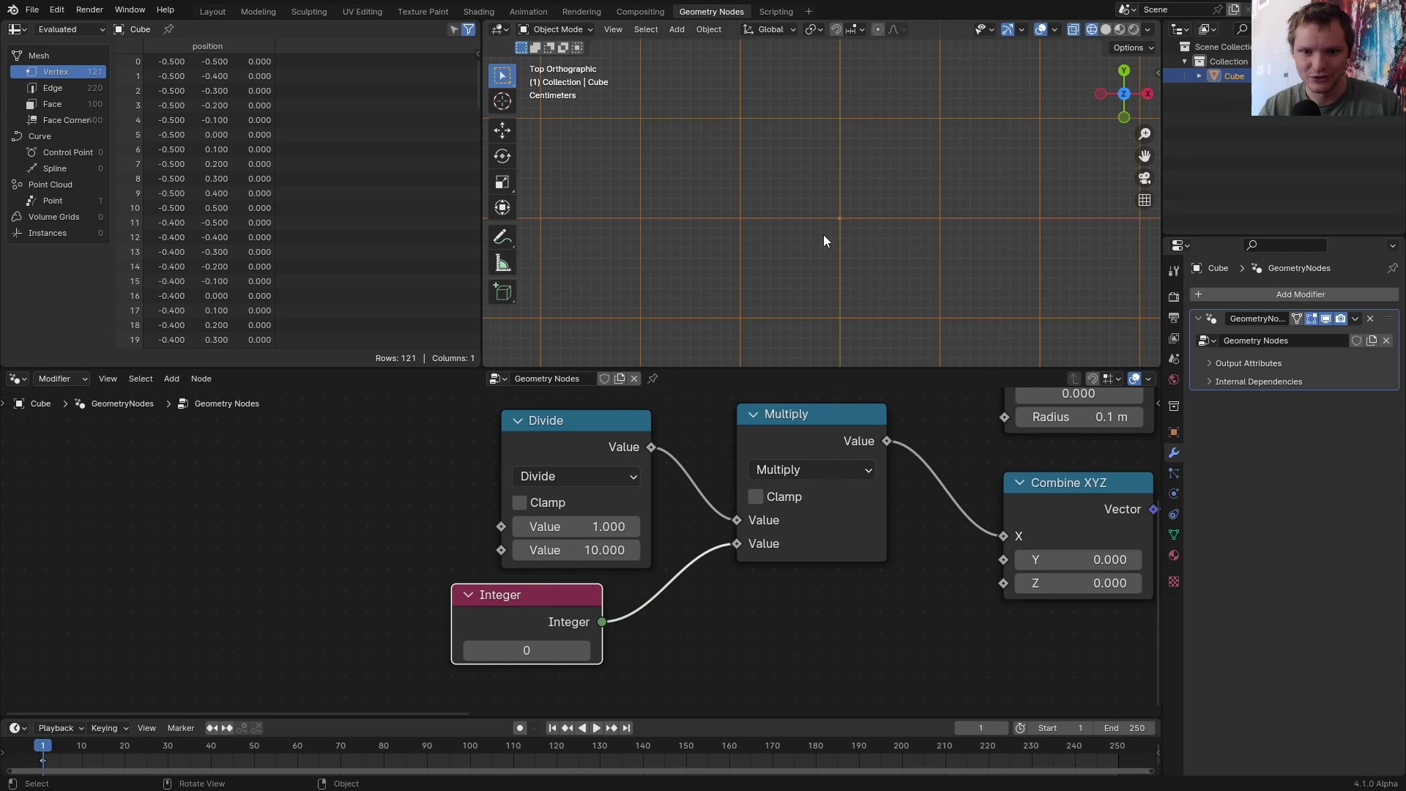
click(590, 658)
click(471, 654)
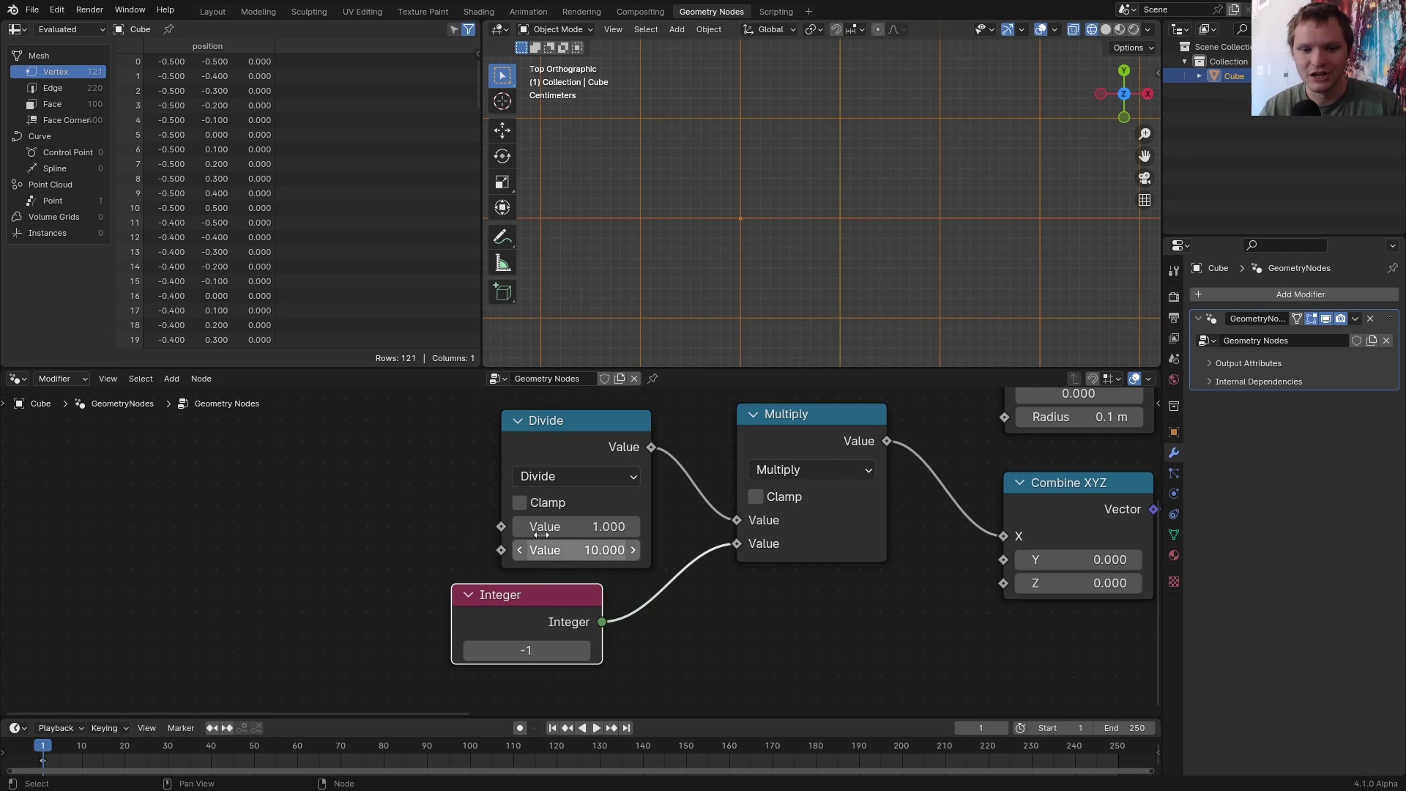
scroll(784, 188, down, 5)
scroll(784, 190, down, 2)
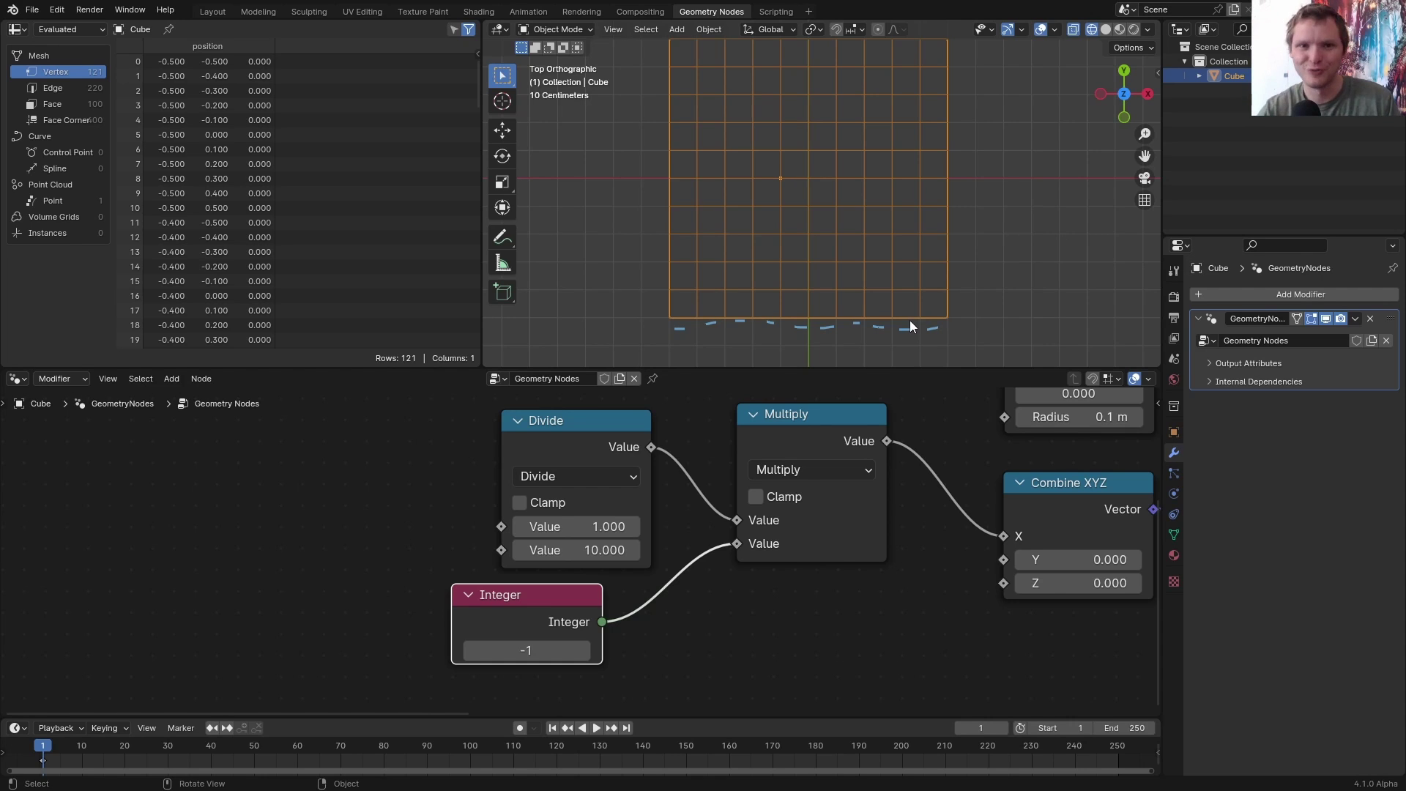
scroll(769, 495, down, 2)
drag(473, 395, 902, 681)
key(shift+d)
- Place the duplicated chain below and connect its result into the Combine XYZ Y offset
click(679, 555)
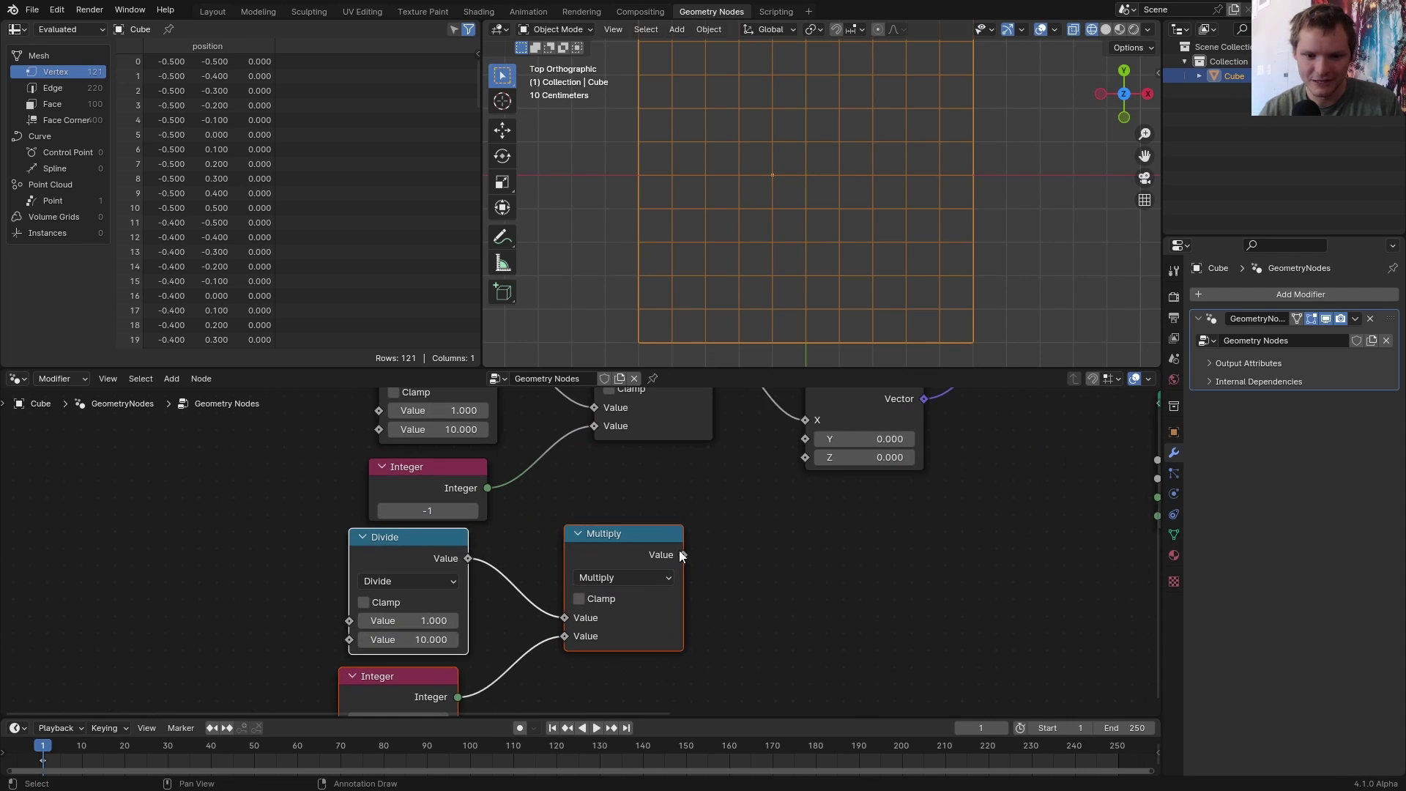
drag(679, 555, 805, 440)
scroll(652, 508, down, 1)
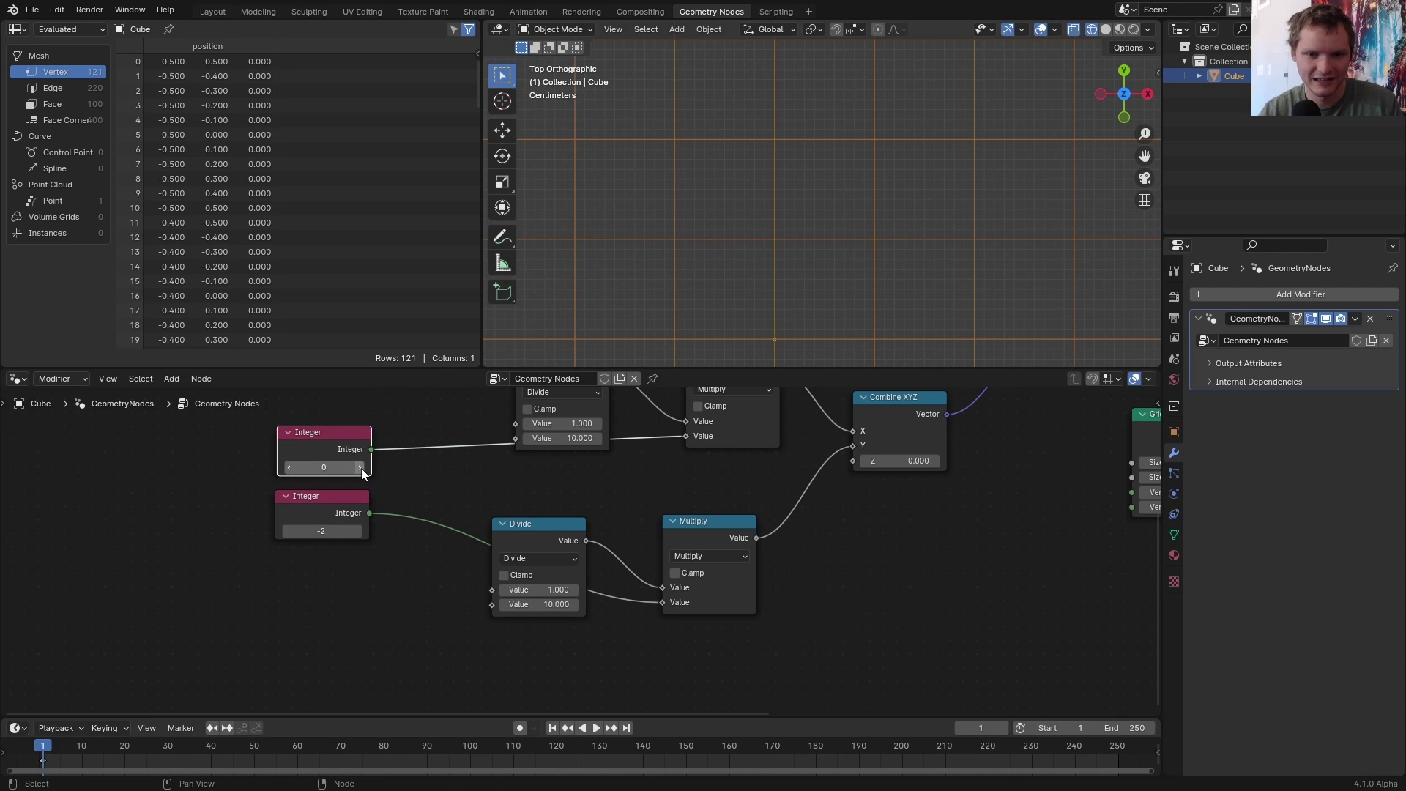
mouse_move(323, 467)
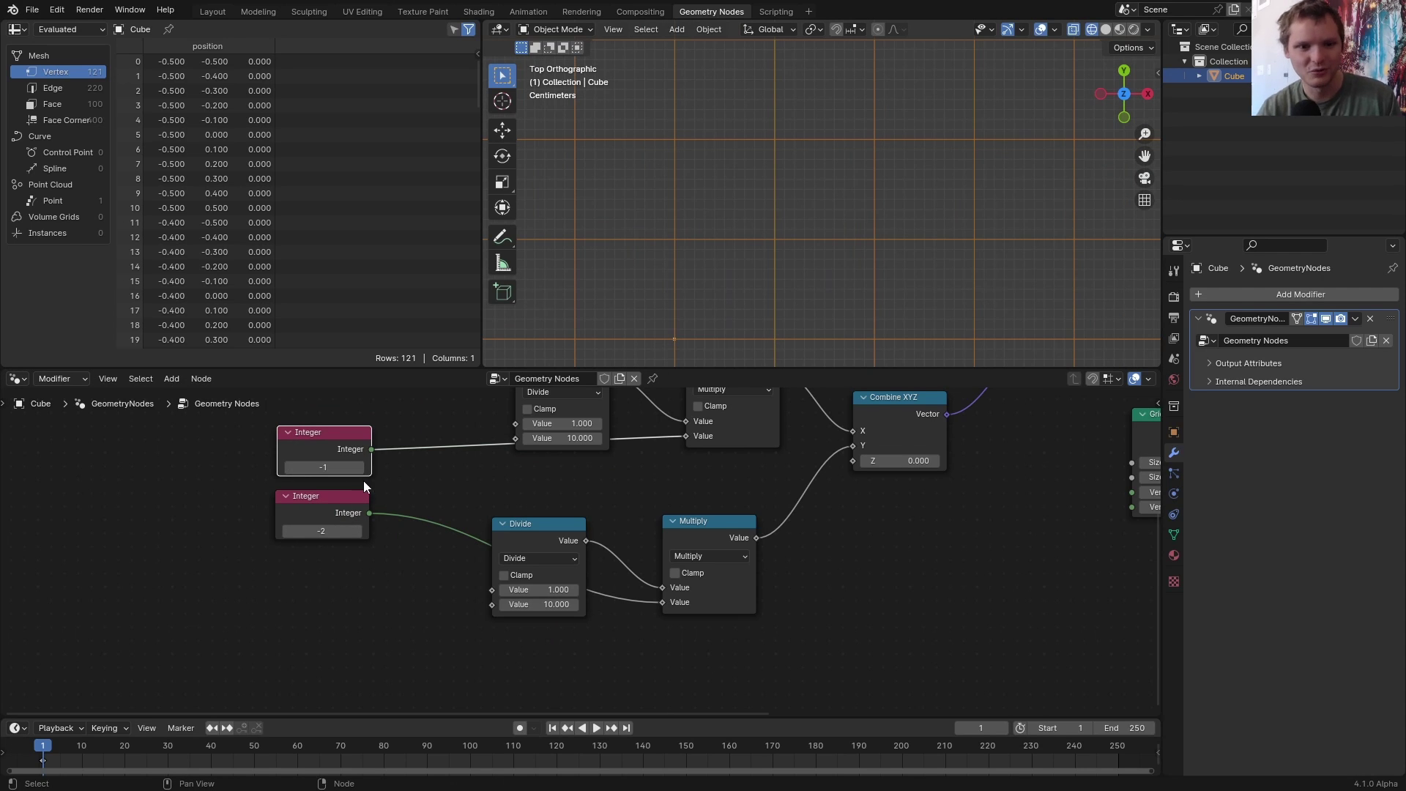
scroll(510, 498, down, 2)
scroll(464, 394, down, 1)
- Group the offset nodes and change the group's two step input sockets to Integer
key(ctrl+g)
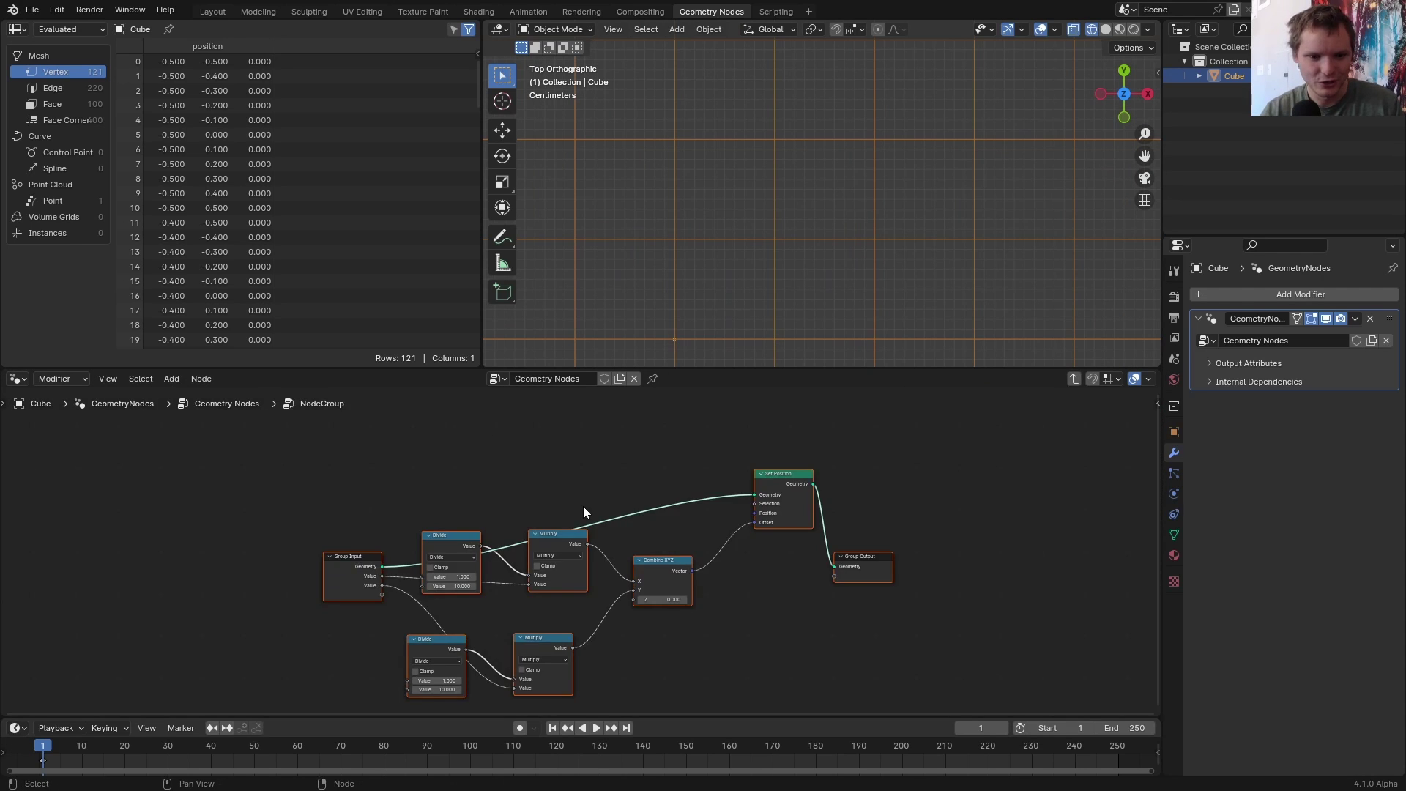
key(Tab)
scroll(583, 506, up, 2)
key(x)
key(n)
scroll(606, 535, up, 4)
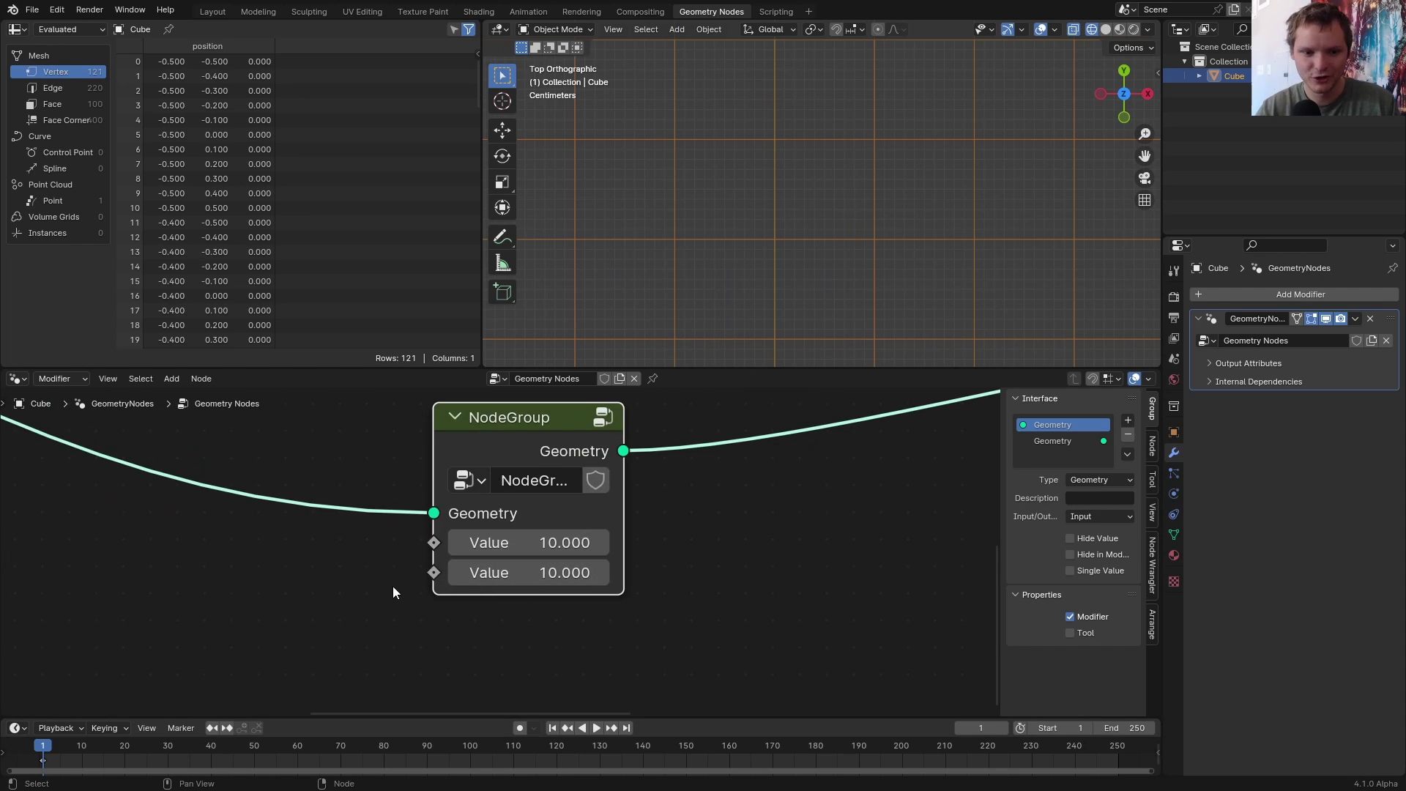
click(416, 590)
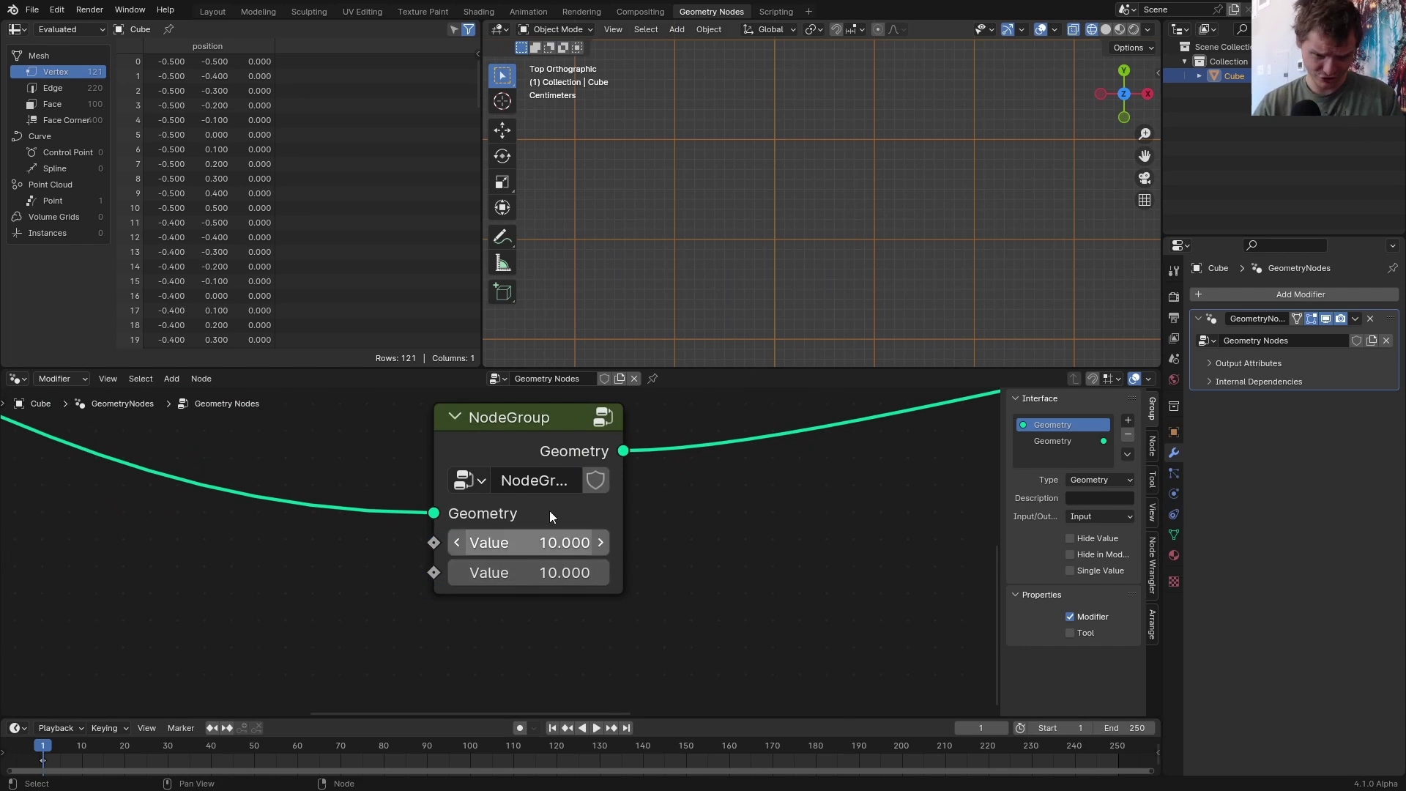
key(Tab)
scroll(763, 491, up, 1)
key(n)
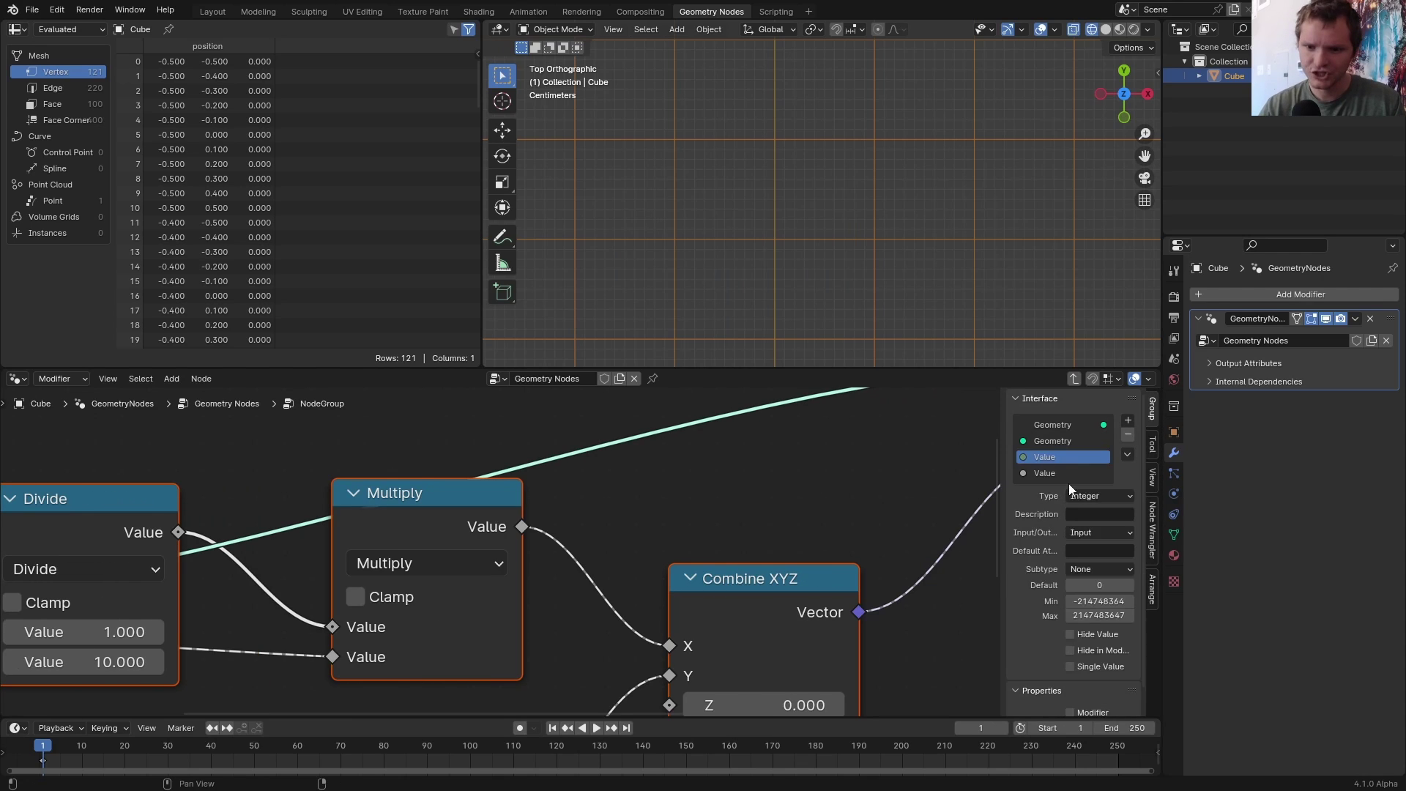
key(Tab)
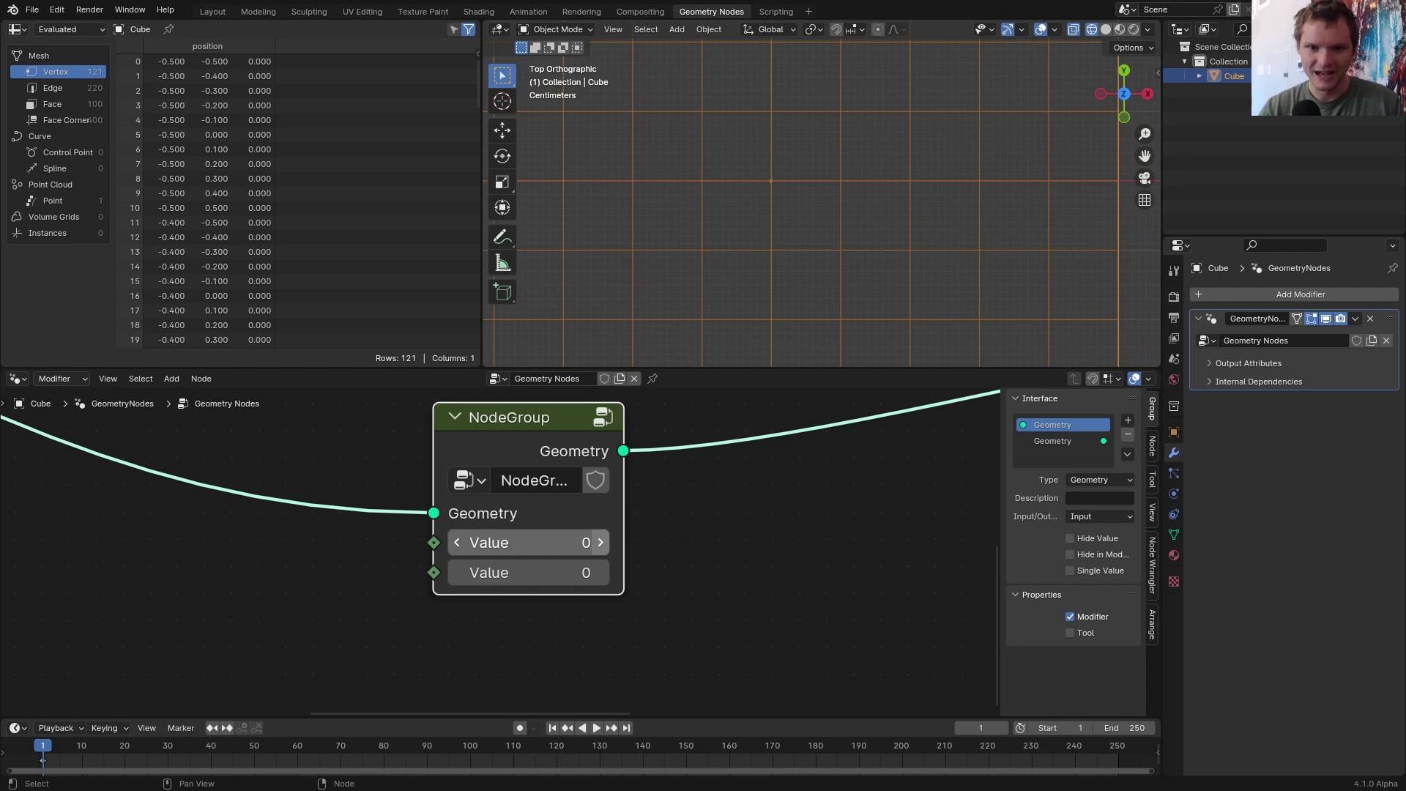
- Set the step inputs to 1 and tint the Moving group node olive
click(602, 571)
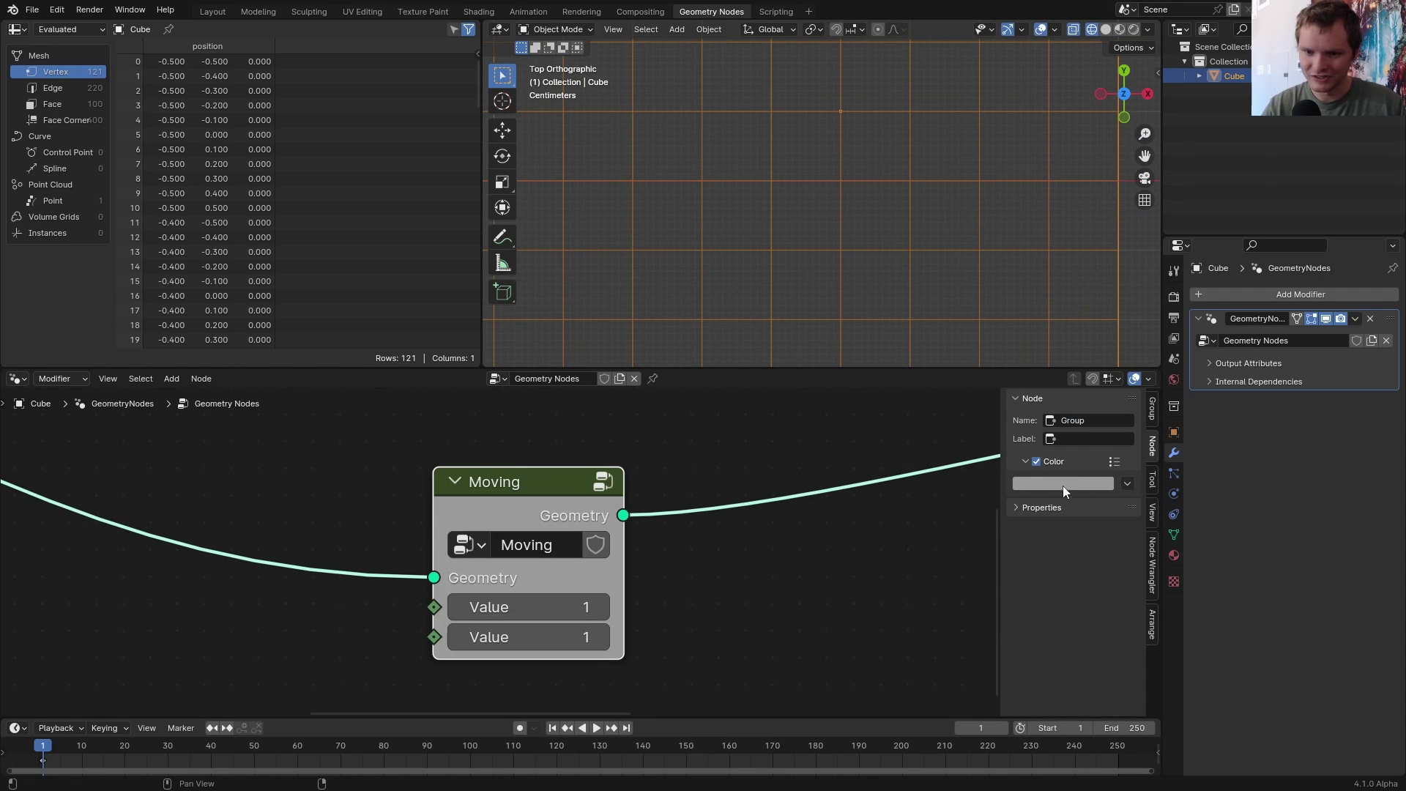
click(1062, 484)
click(1054, 348)
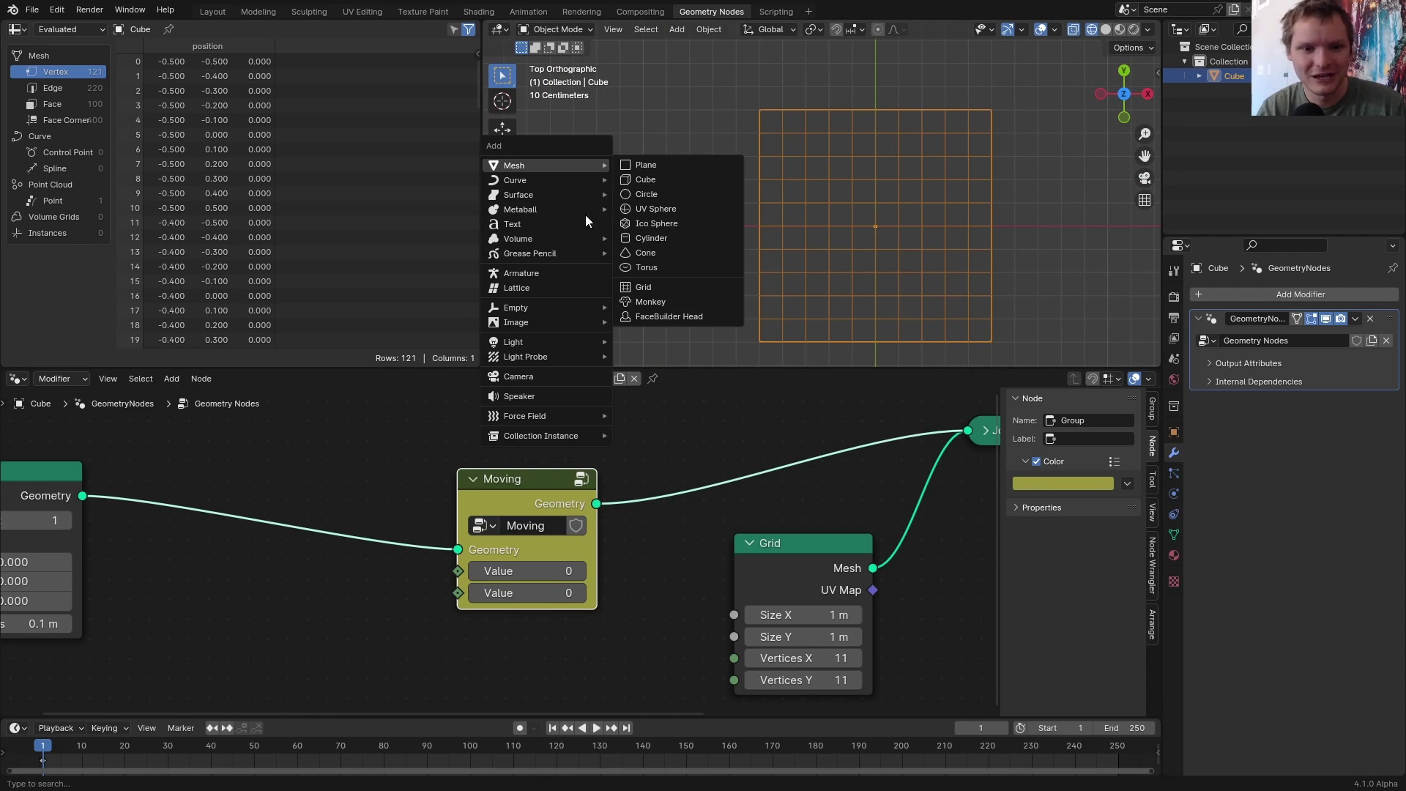
- Add a plain-axes empty at X −1 m scaled to 0.1
click(663, 310)
key(g)
key(x)
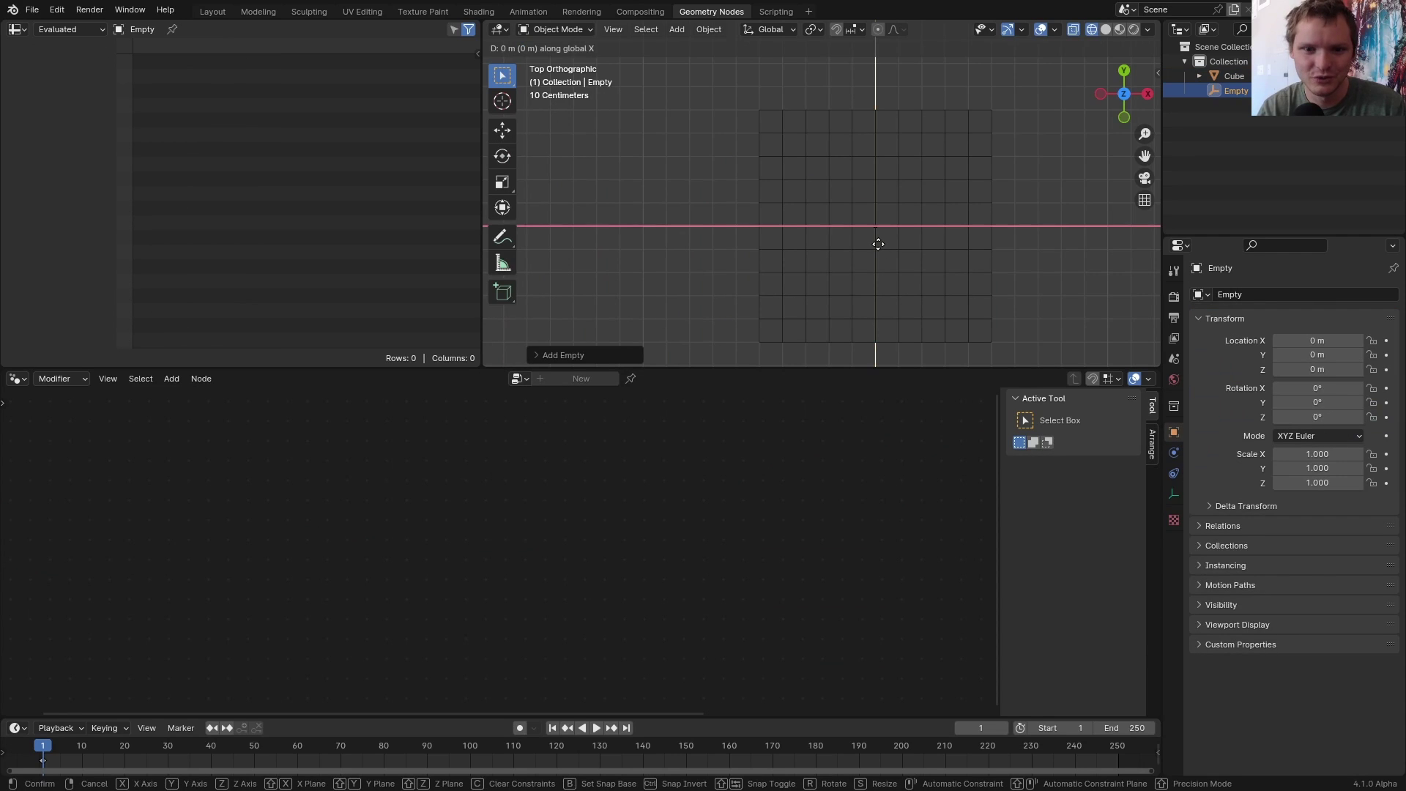
scroll(877, 243, up, 2)
text(-1)
key(Return)
text(s.1)
key(Return)
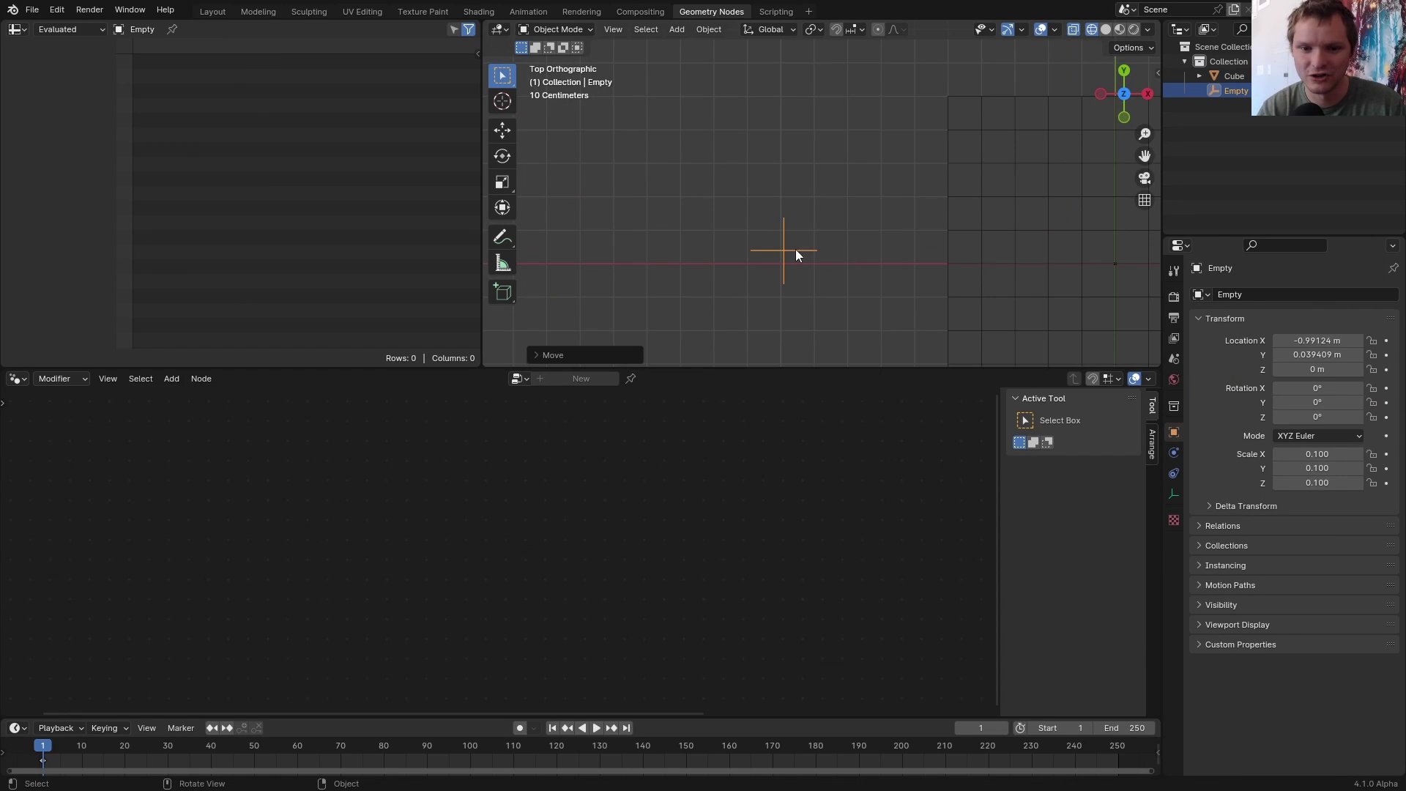
- Add a circle empty, raise the plain-axes empty above it and sketch an annotation arrow
key(shift+a)
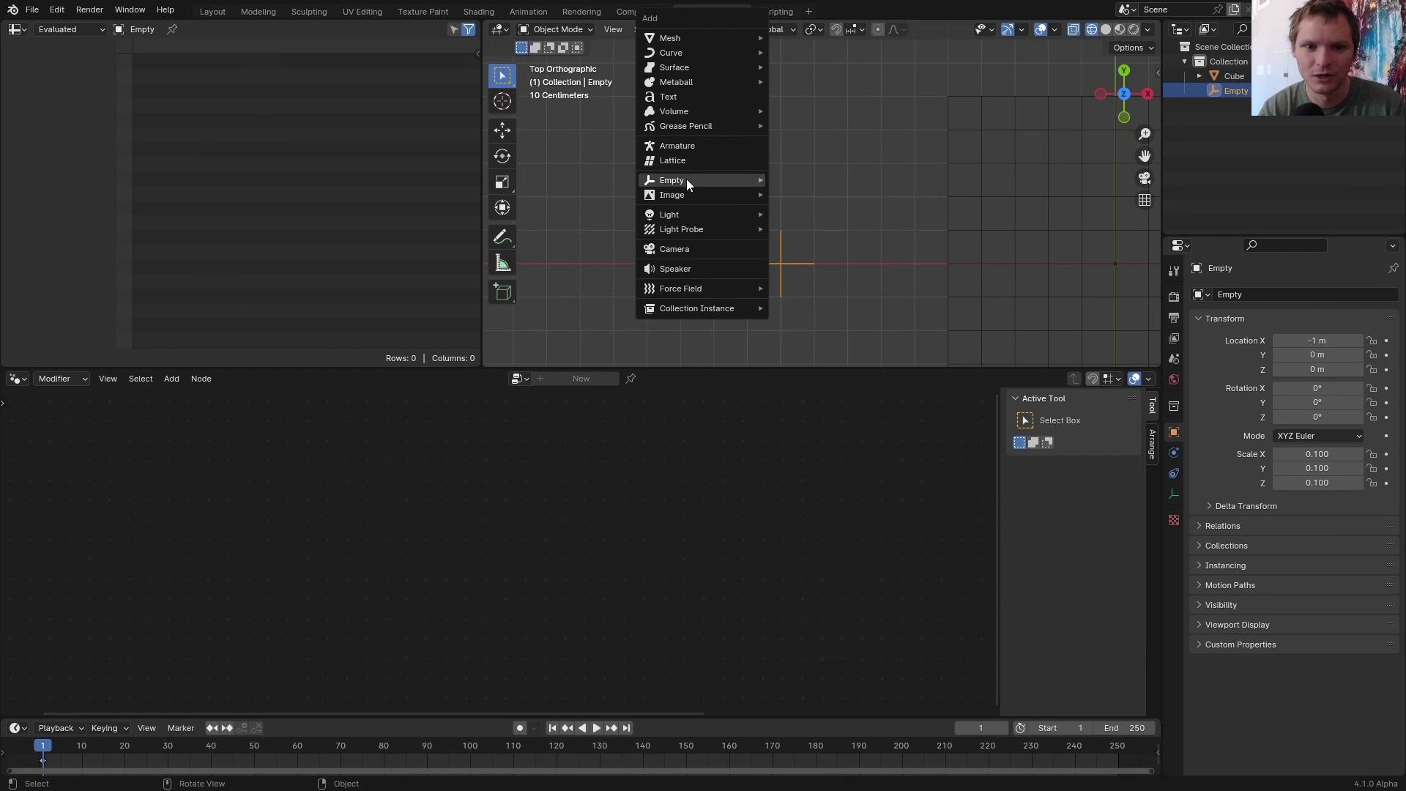
click(836, 181)
key(g)
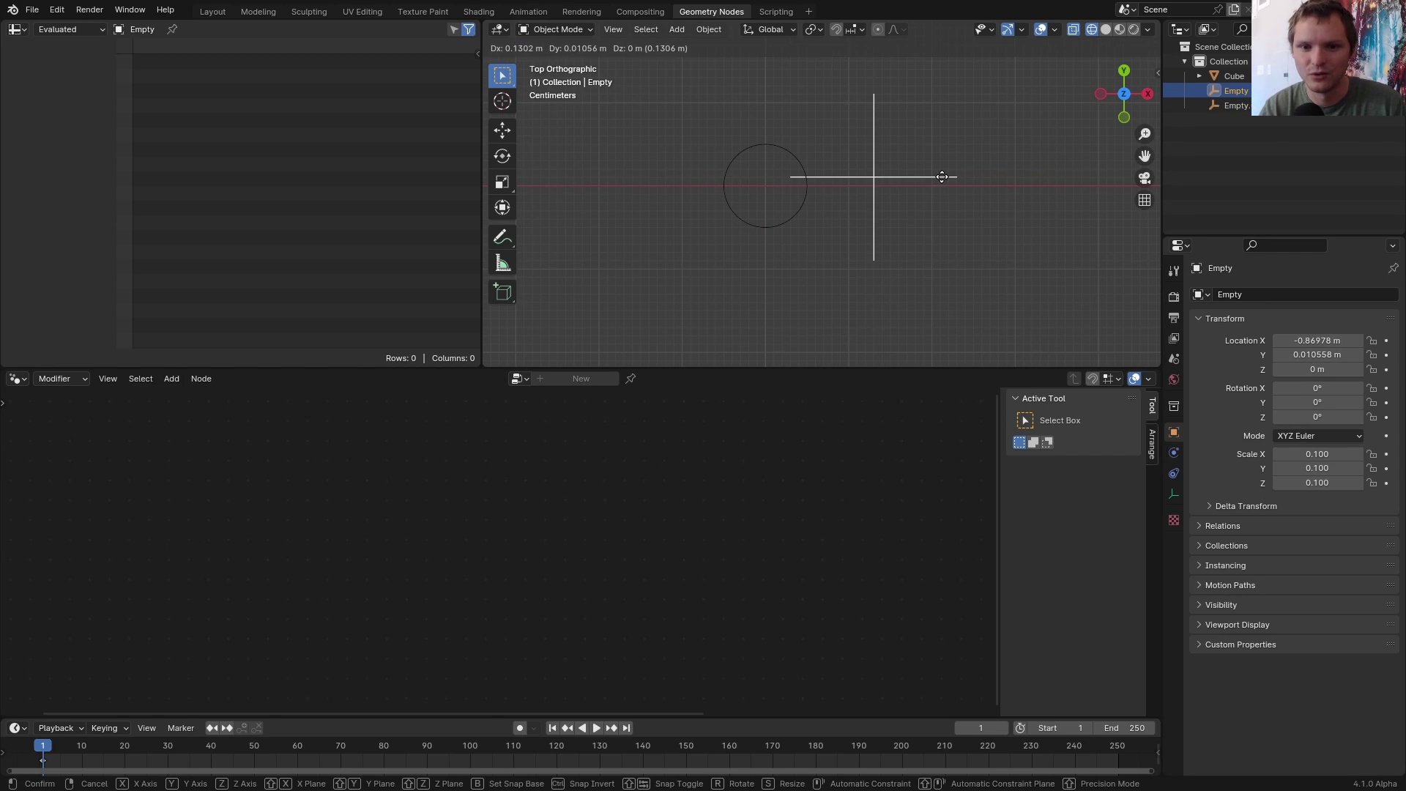
click(951, 176)
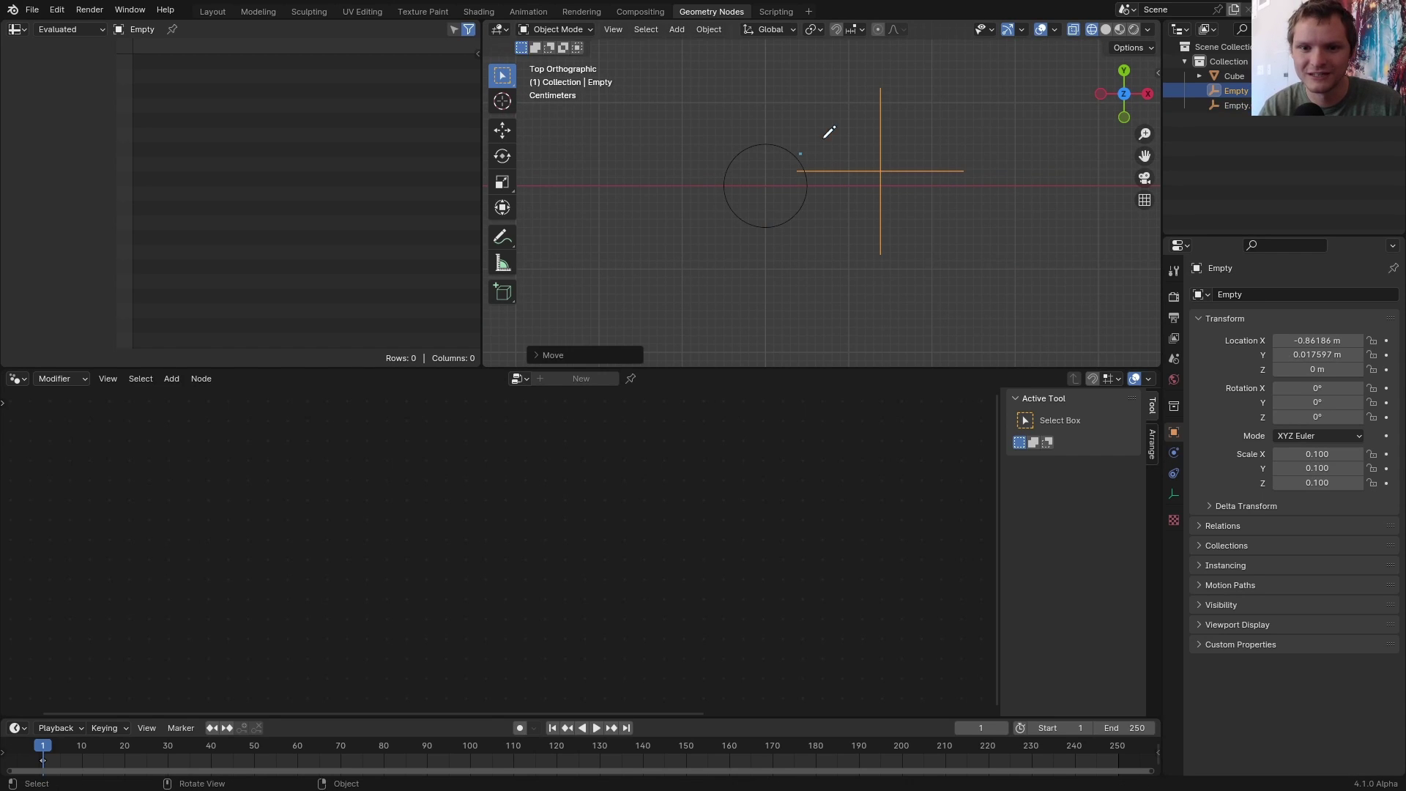
drag(855, 97, 863, 88)
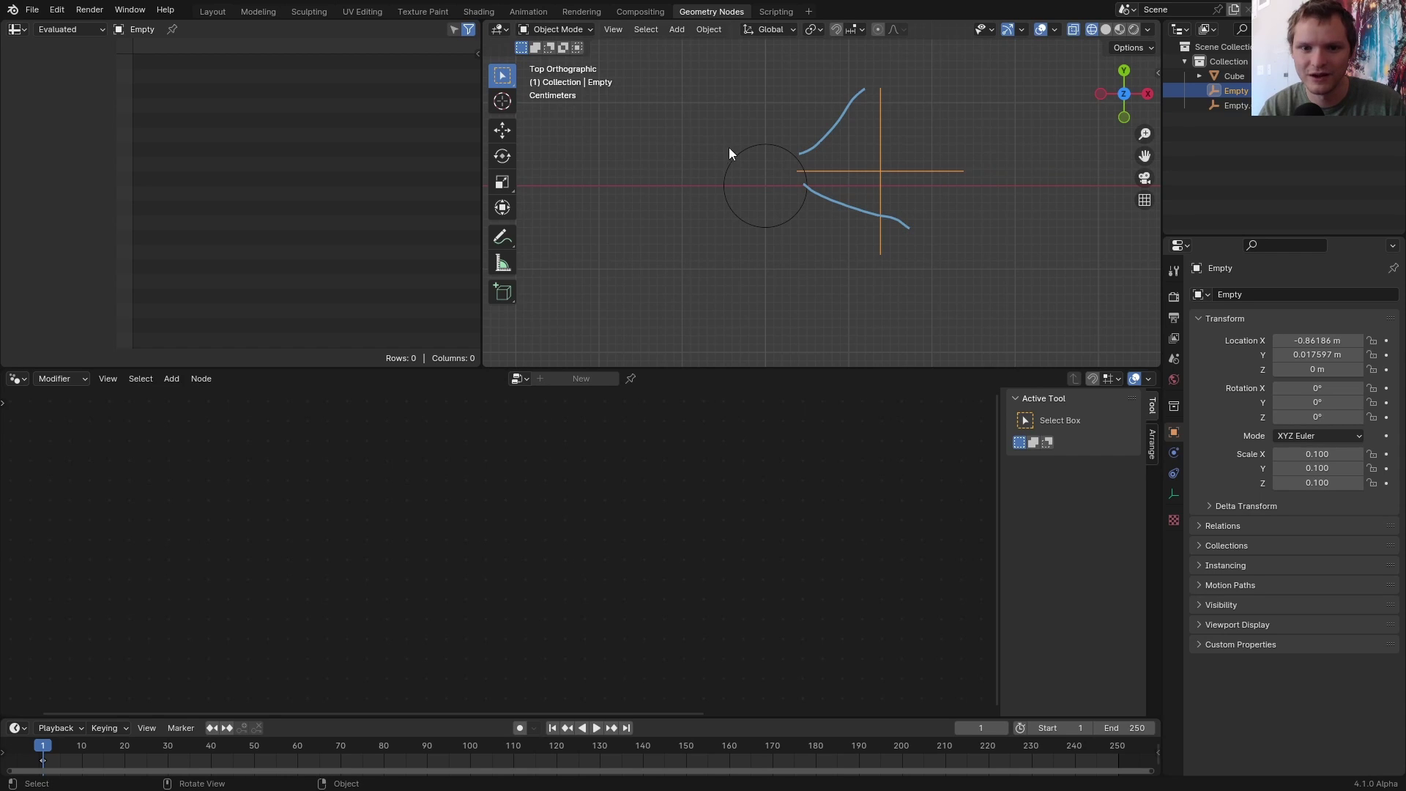
key(g)
click(854, 164)
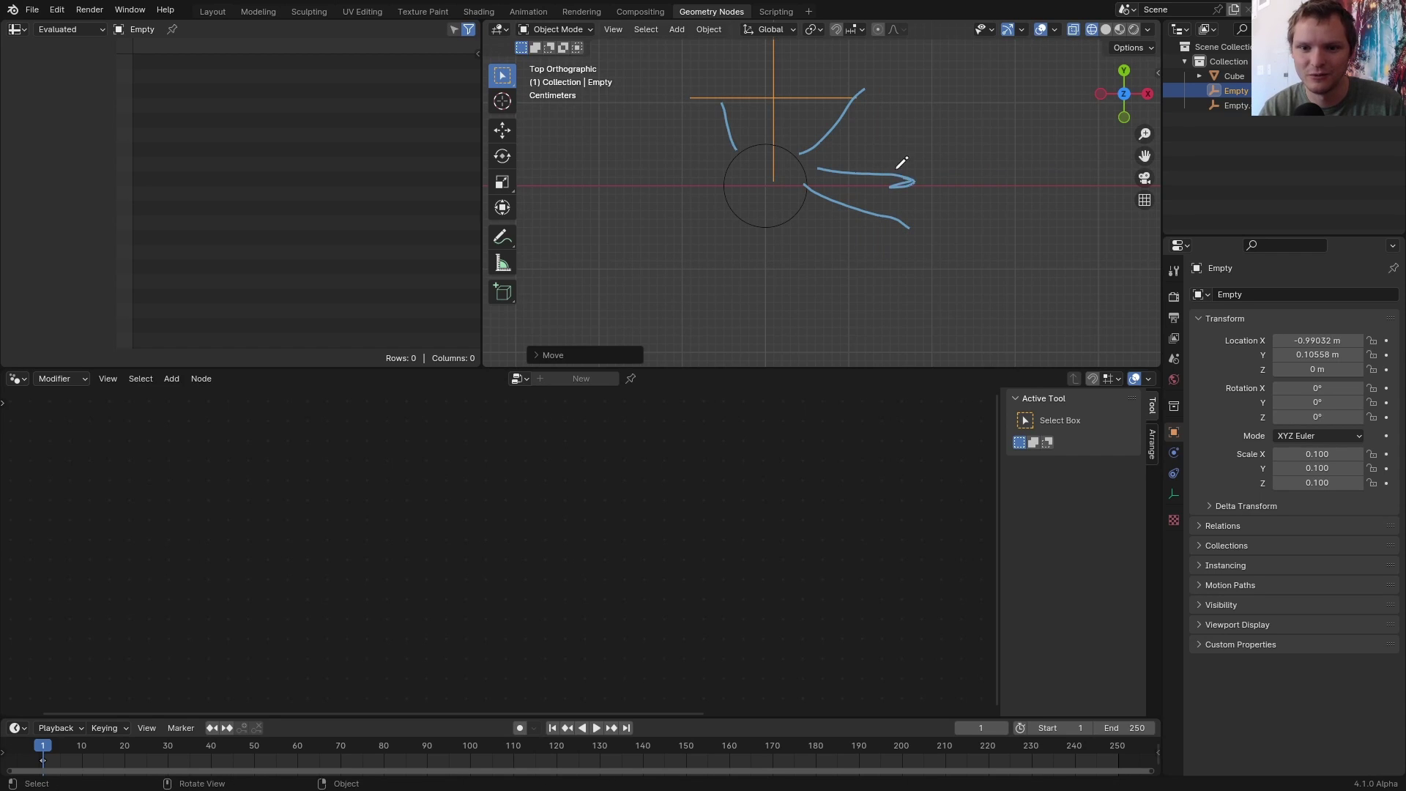
drag(891, 161, 897, 187)
text(controller)
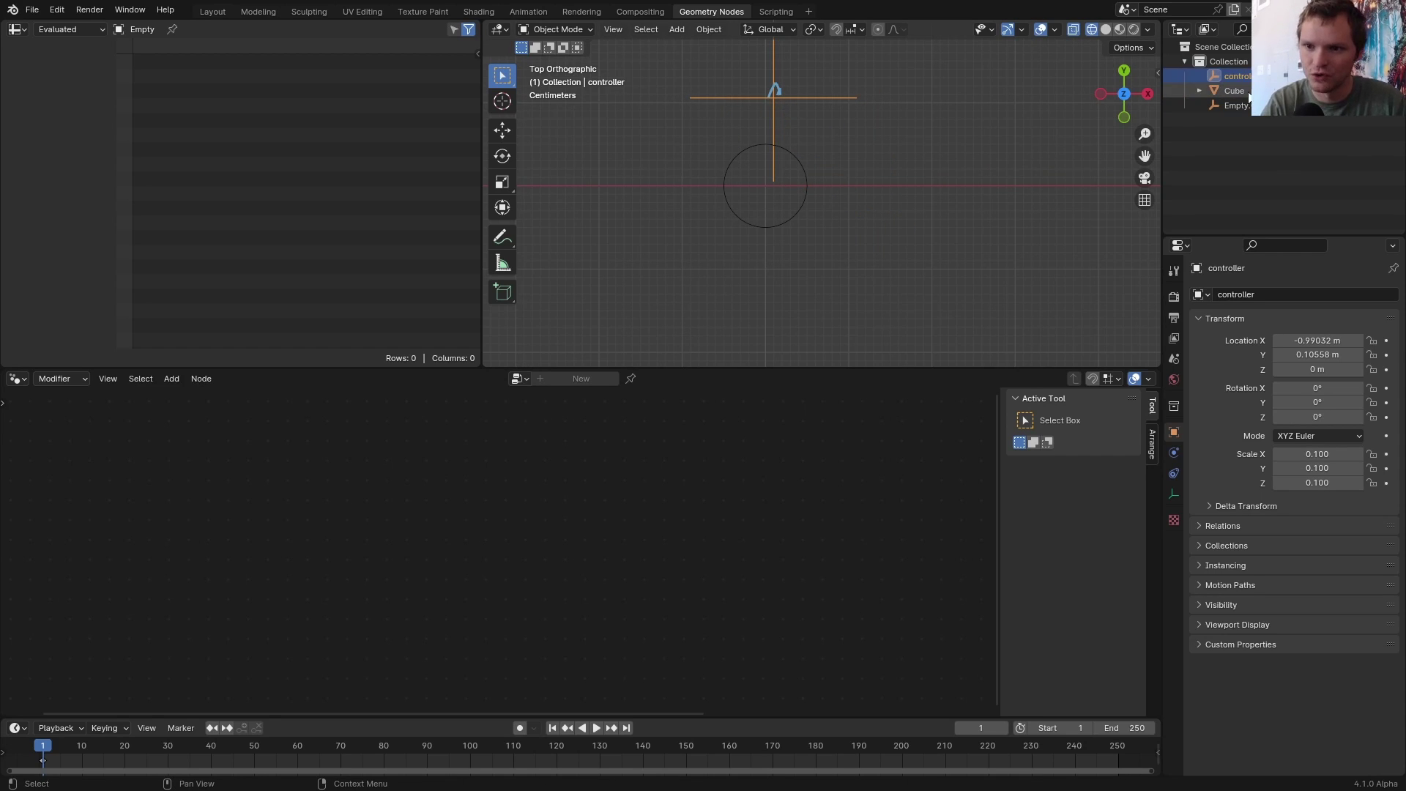
text(joystick)
- Name the empty joystick and add an Object Info node reading the controller in the Cube's node tree
key(Return)
click(1233, 90)
key(shift+a)
text(obje)
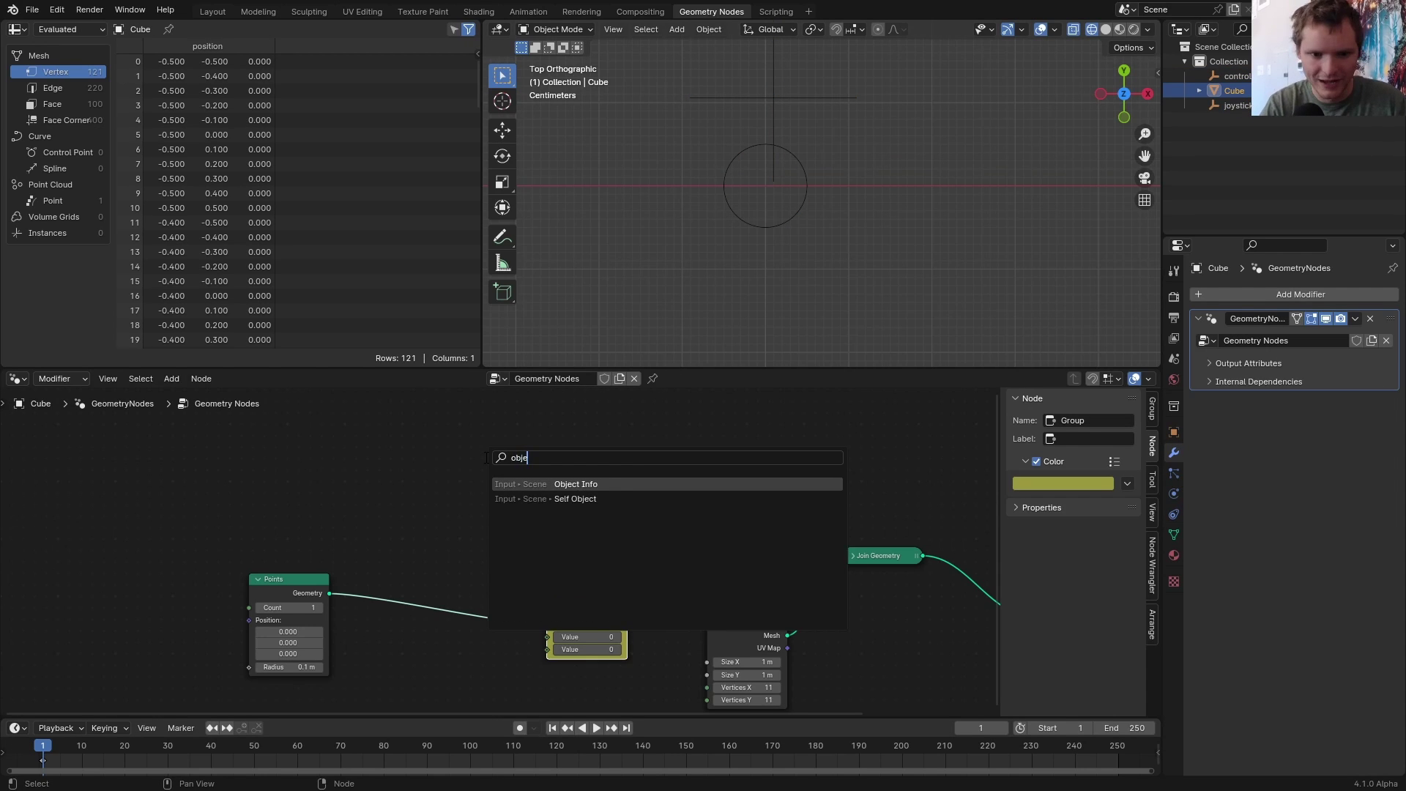
key(Return)
scroll(282, 466, up, 4)
middle_drag(525, 560, 681, 559)
click(484, 575)
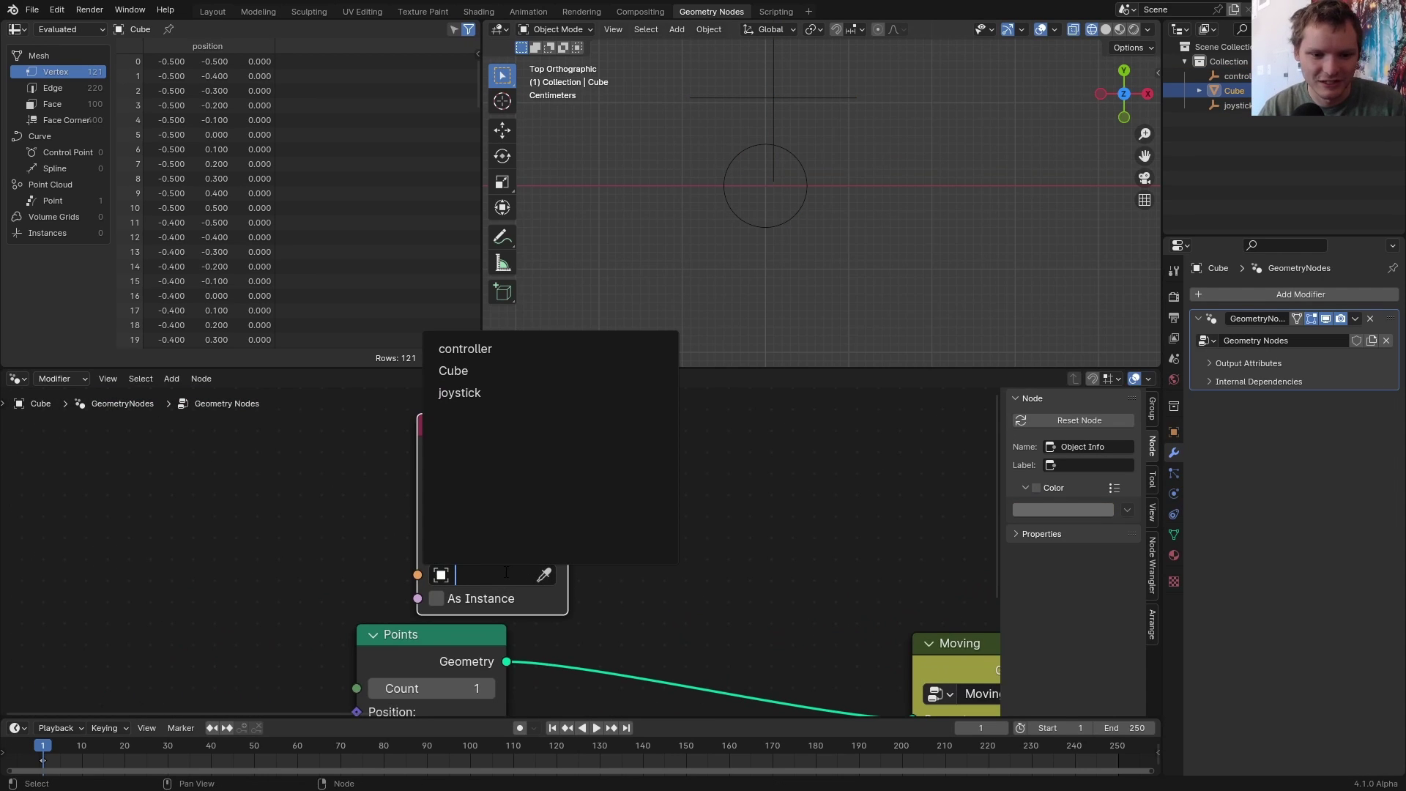
click(466, 348)
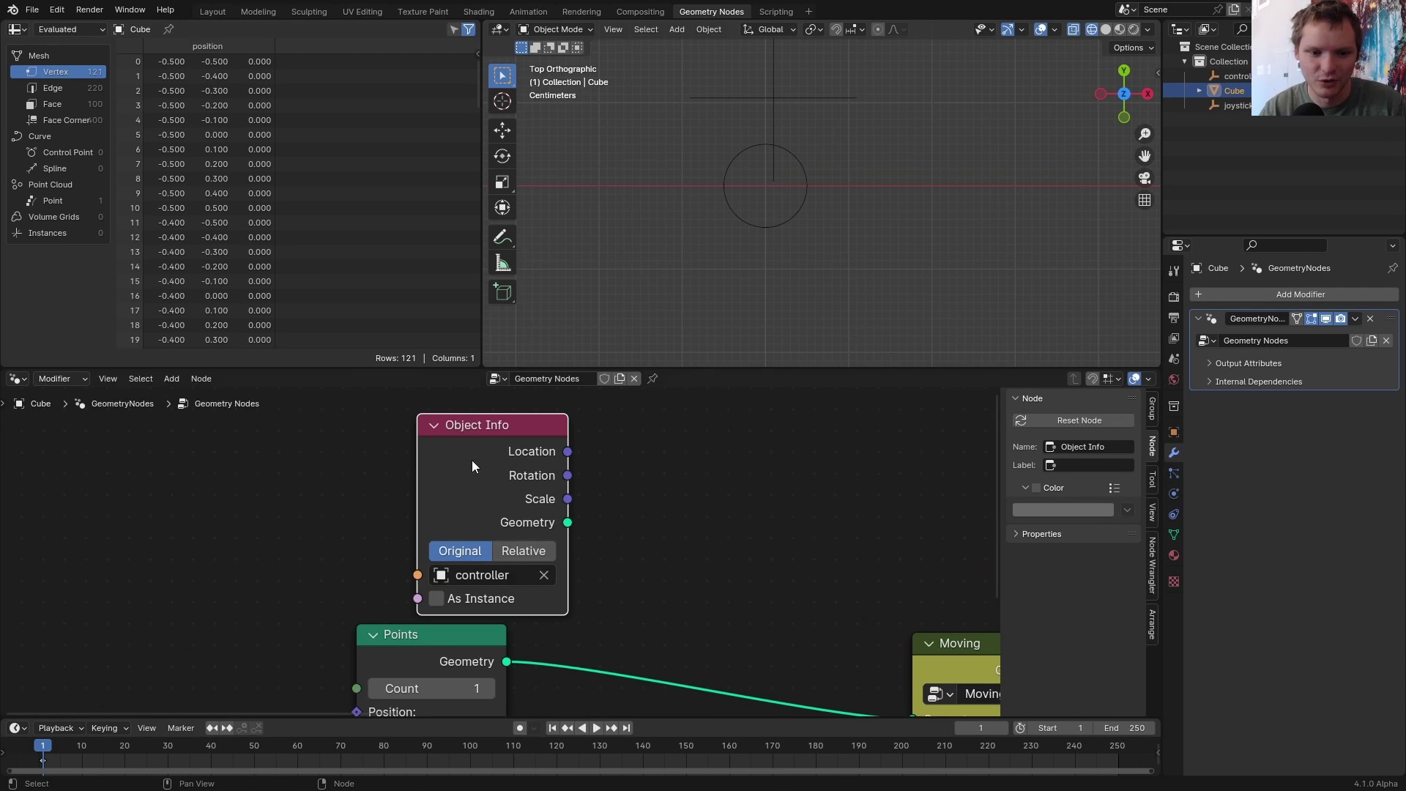
mouse_move(494, 429)
mouse_down()
mouse_move(423, 396)
mouse_move(599, 421)
mouse_move(628, 442)
mouse_up()
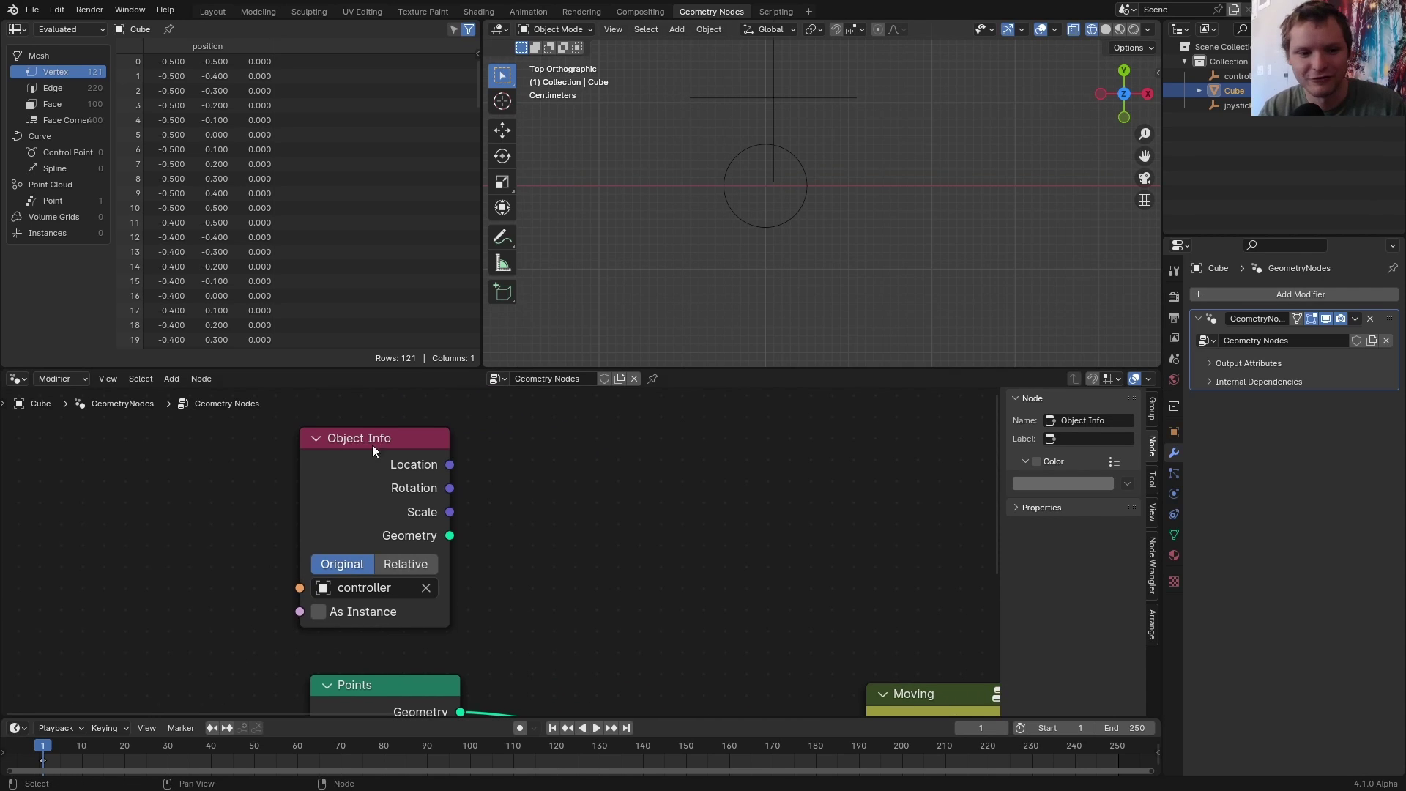
drag(357, 441, 353, 560)
scroll(353, 561, down, 1)
- Feed the controller and joystick locations into a Vector Math node set to Subtract
key(ctrl+z)
key(ctrl+z)
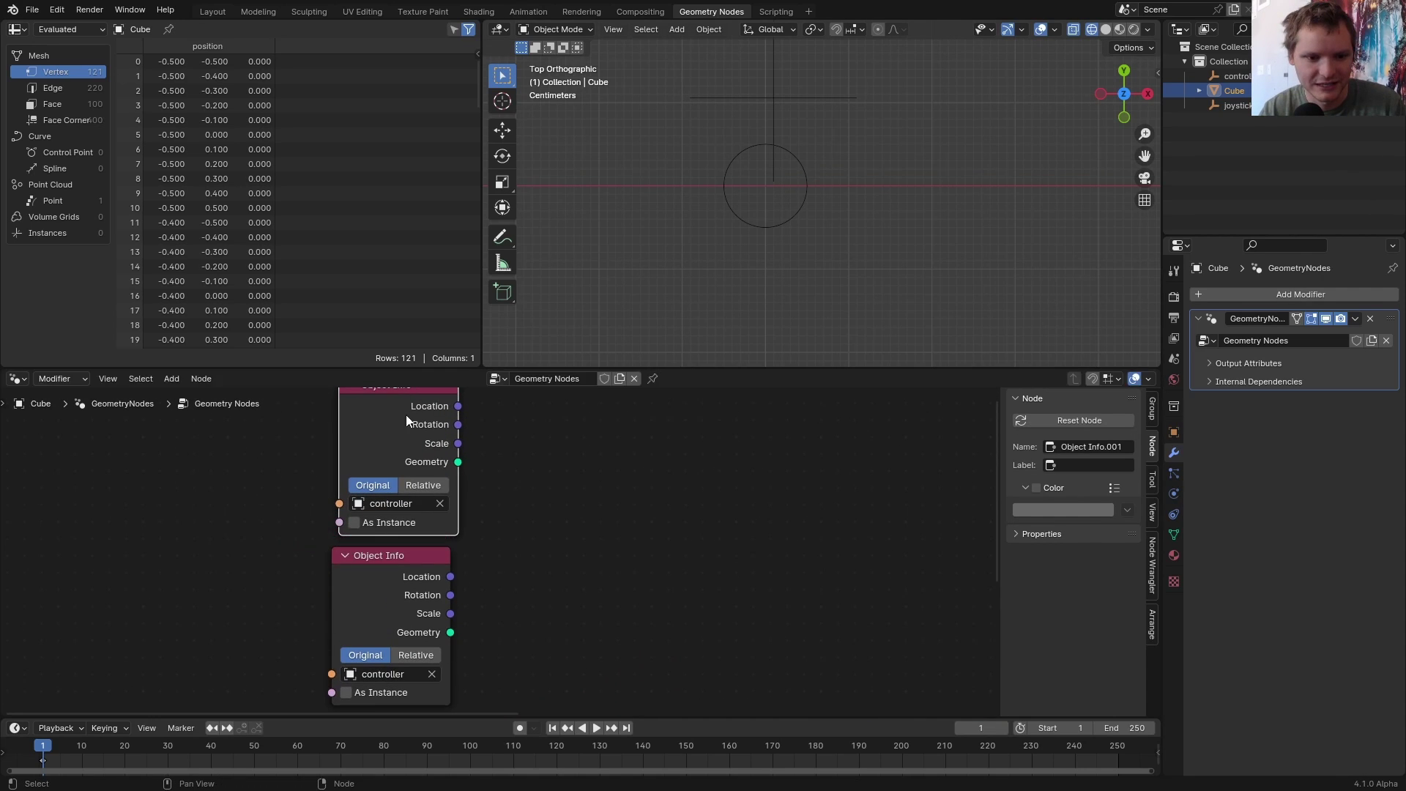
key(ctrl+z)
drag(761, 191, 784, 117)
mouse_move(837, 185)
mouse_down()
mouse_move(795, 144)
mouse_move(791, 155)
mouse_up()
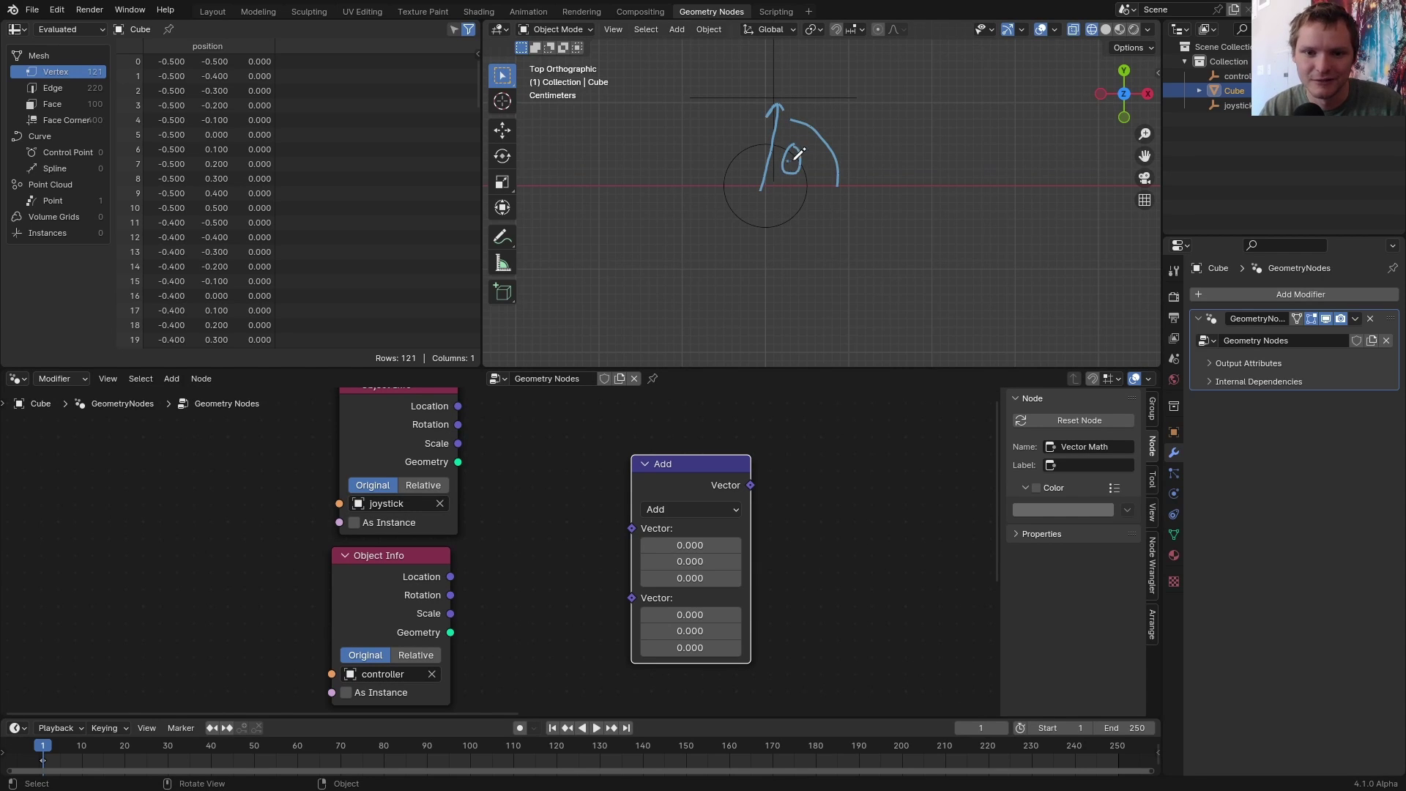
drag(451, 576, 632, 528)
drag(457, 405, 640, 549)
click(662, 509)
click(676, 251)
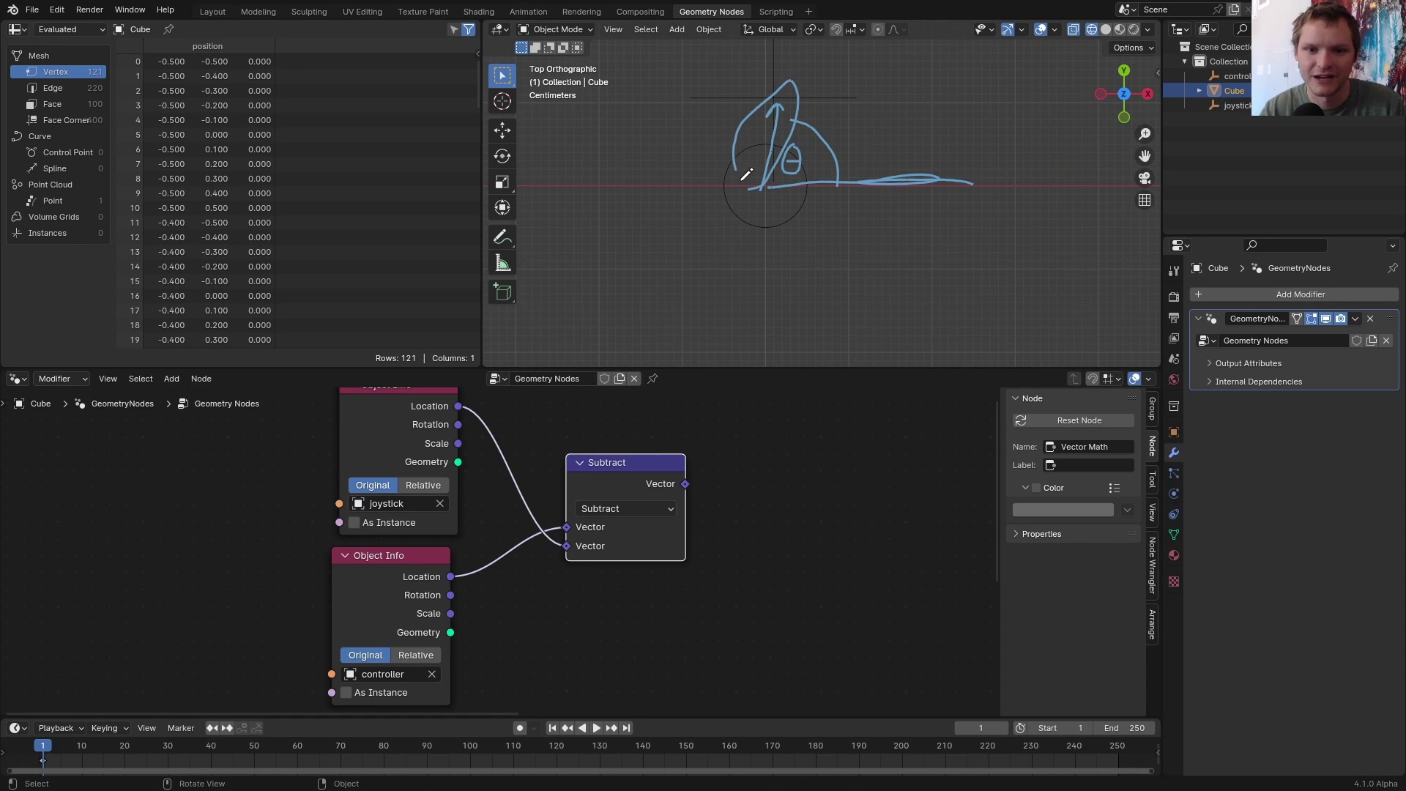
- Add Separate XYZ after Subtract and feed Y and X into a Math node set to Arctan2
key(ctrl+z)
middle_drag(862, 382, 634, 495)
key(shift+a)
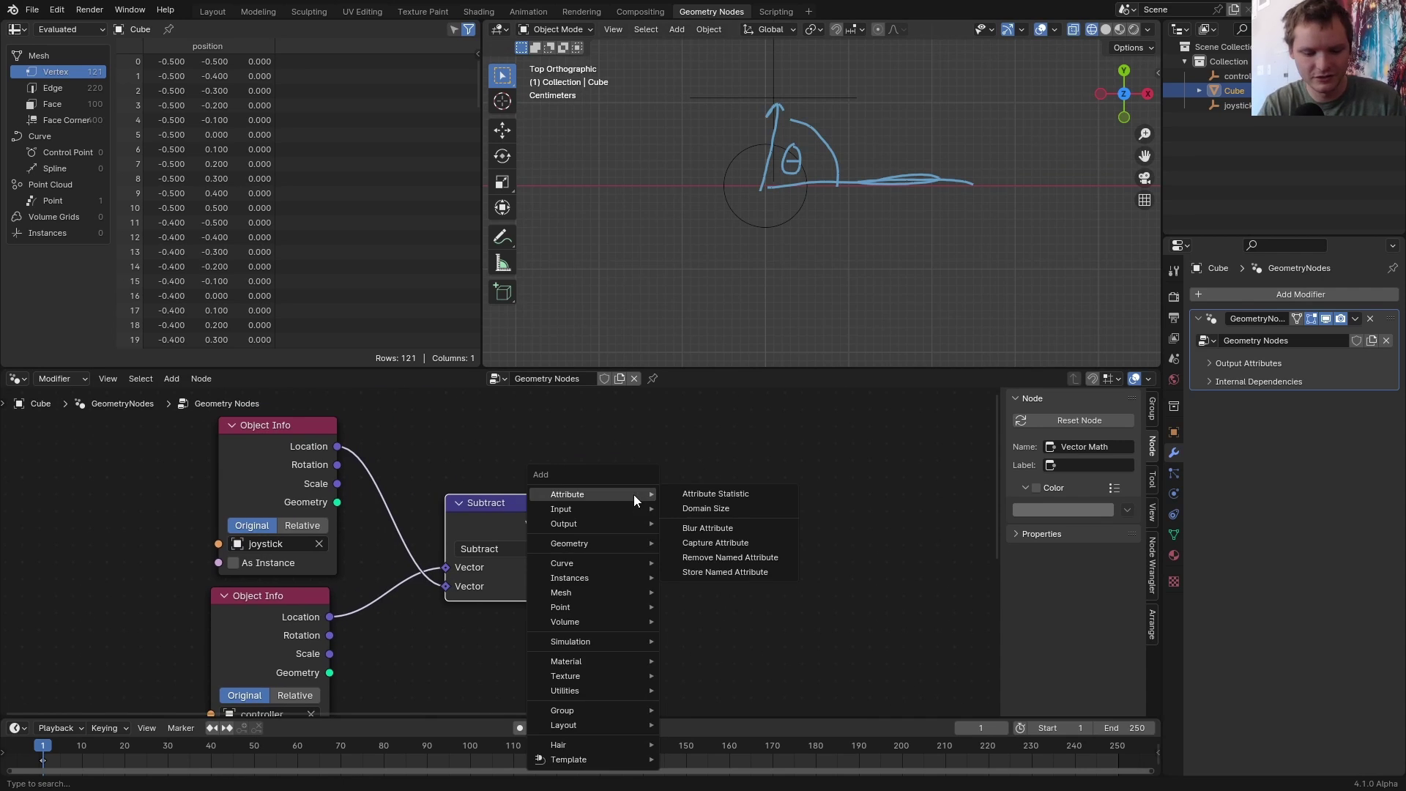
text(sepa)
key(Return)
key(shift+a)
text(math)
key(Return)
click(555, 501)
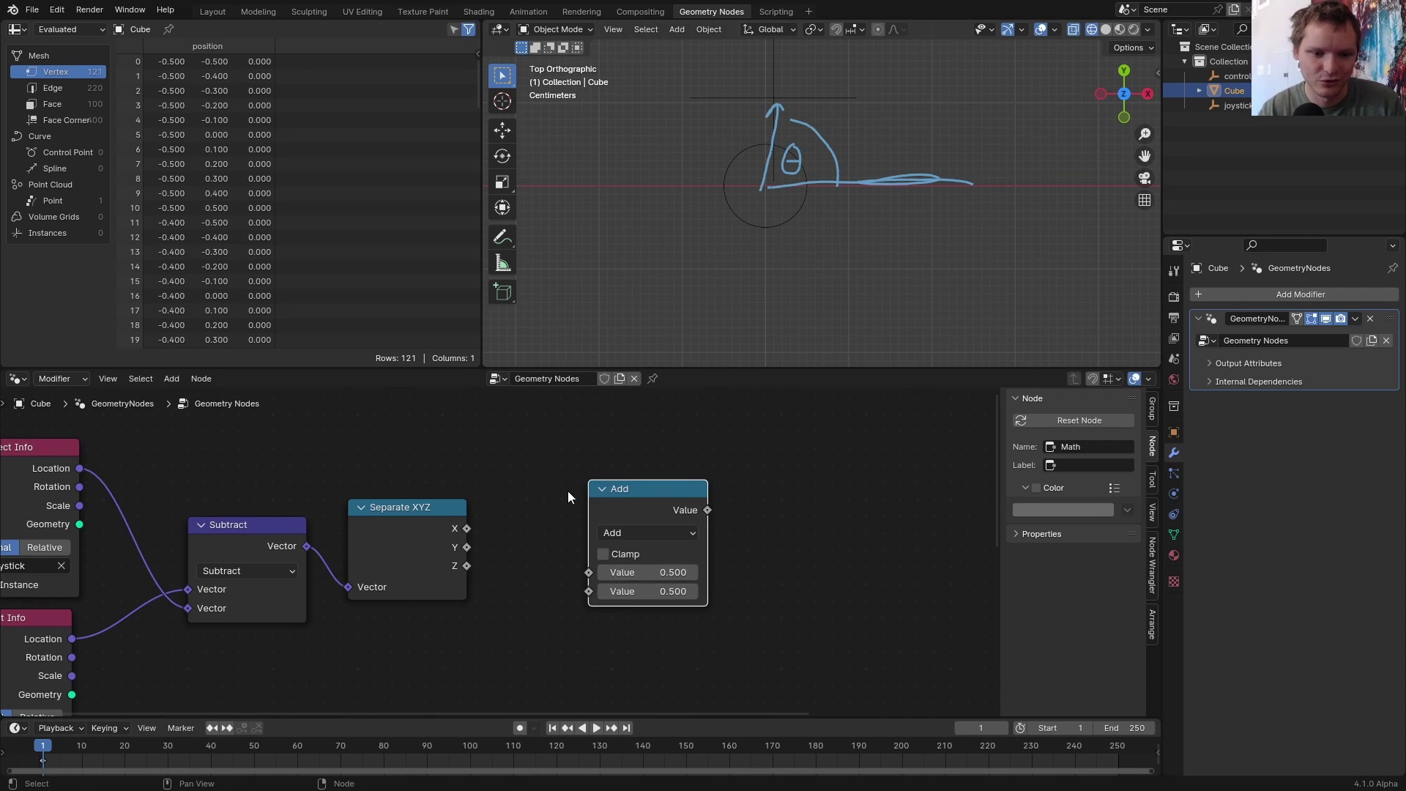
scroll(461, 550, up, 1)
mouse_move(460, 546)
mouse_down()
mouse_move(603, 575)
mouse_move(603, 598)
mouse_up()
click(673, 529)
click(1118, 418)
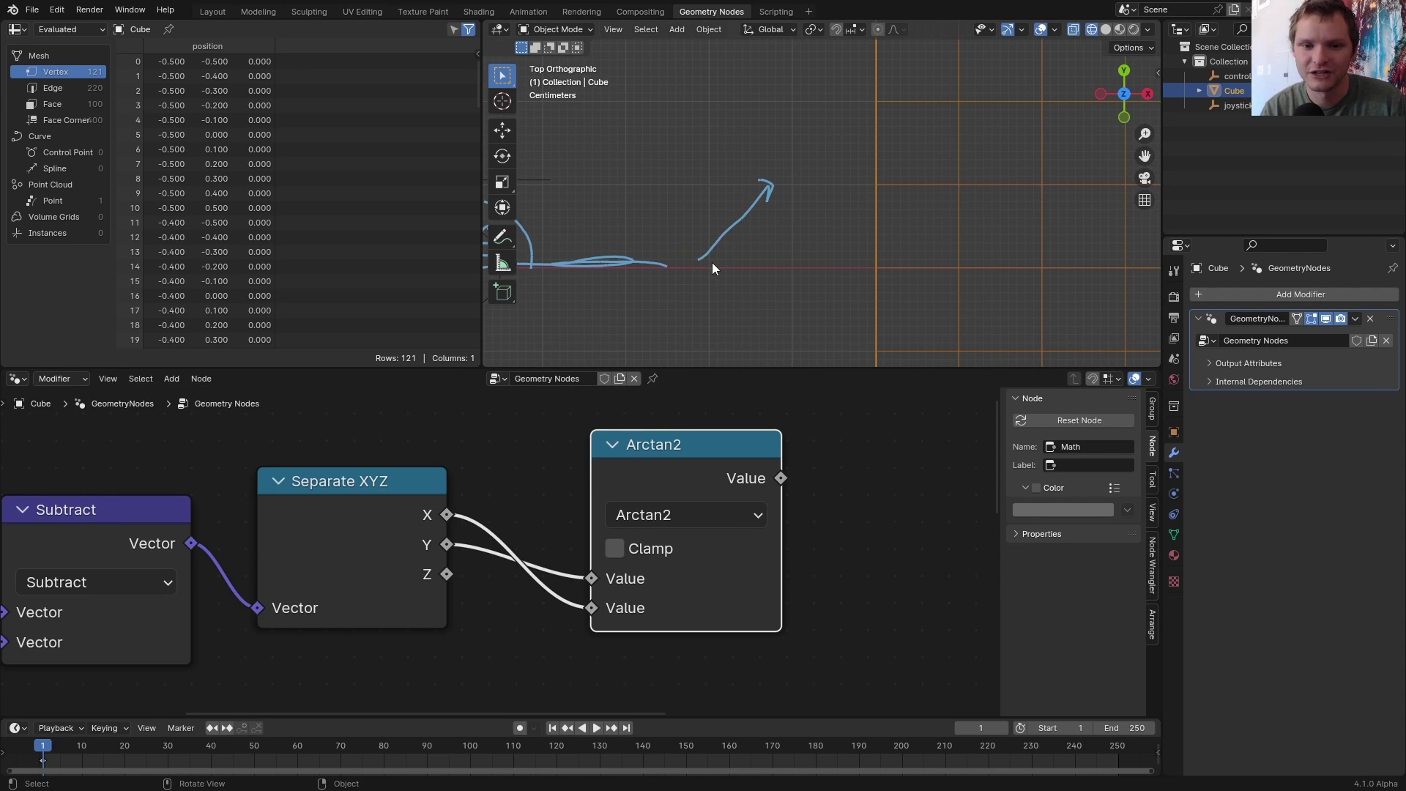
scroll(786, 225, up, 1)
scroll(749, 261, up, 1)
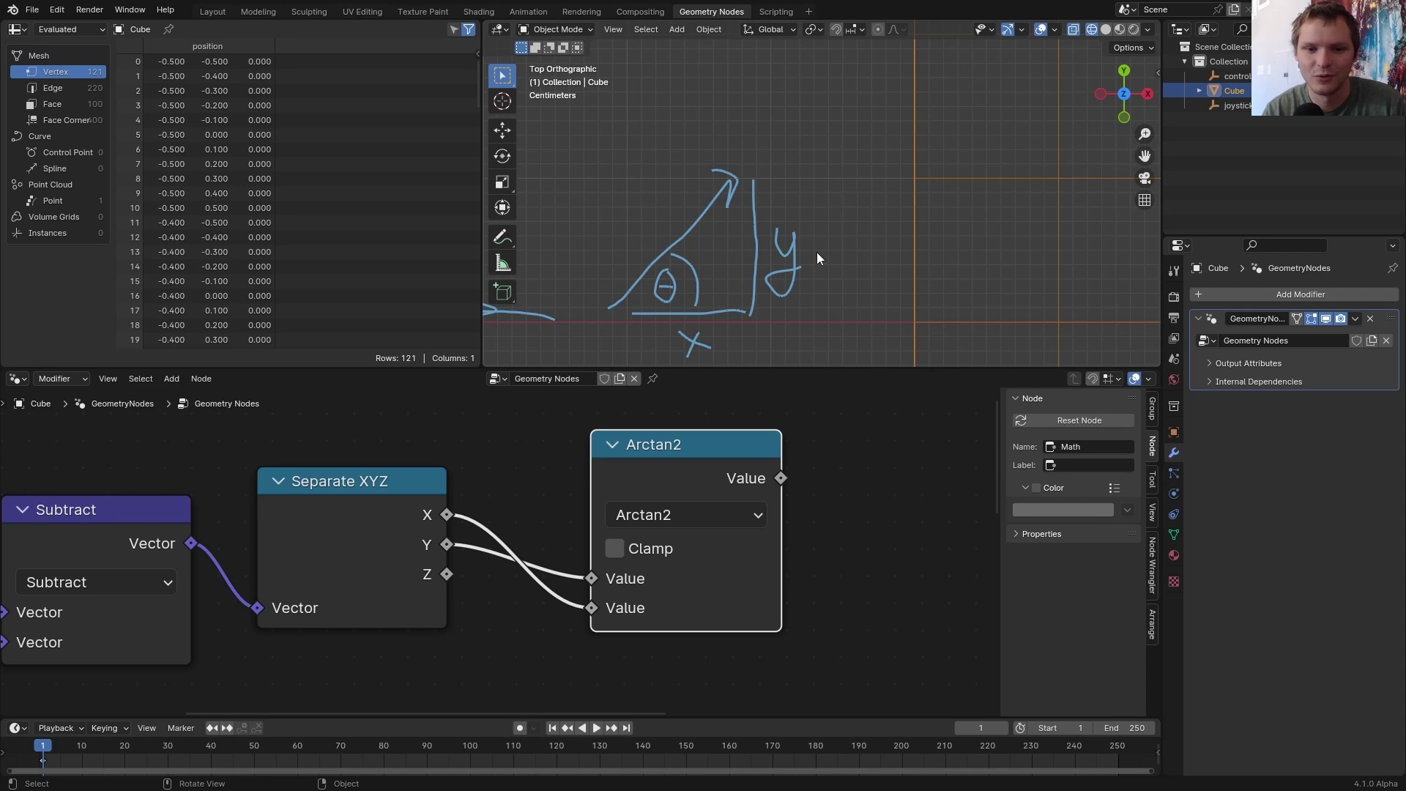
- Redraw the annotation sketch showing the angle theta and its arc
right_drag(816, 258, 793, 273)
right_drag(627, 267, 697, 251)
drag(615, 252, 769, 236)
drag(692, 165, 685, 289)
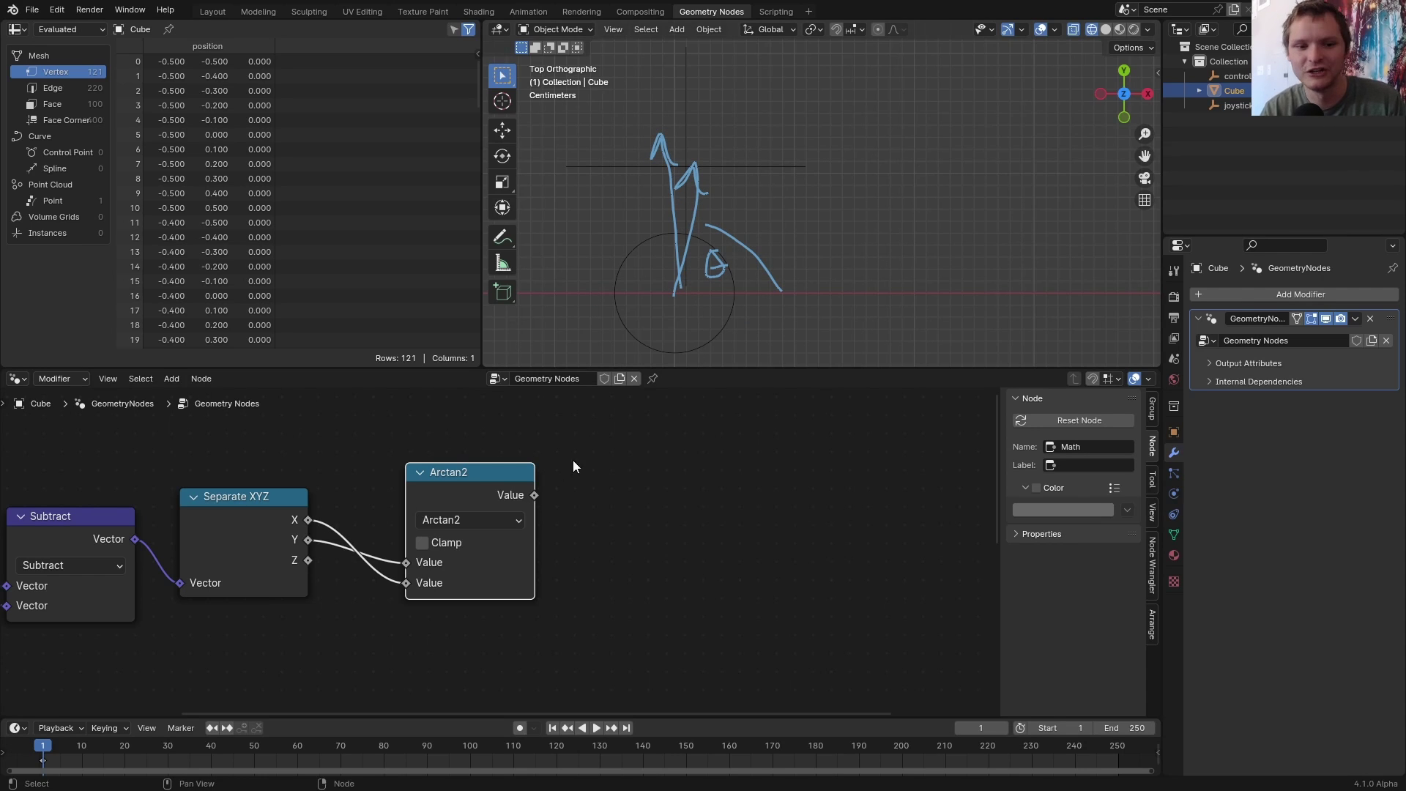
- Add a Snap math node after Arctan2 with increment 1.571
key(shift+d)
click(538, 504)
click(610, 515)
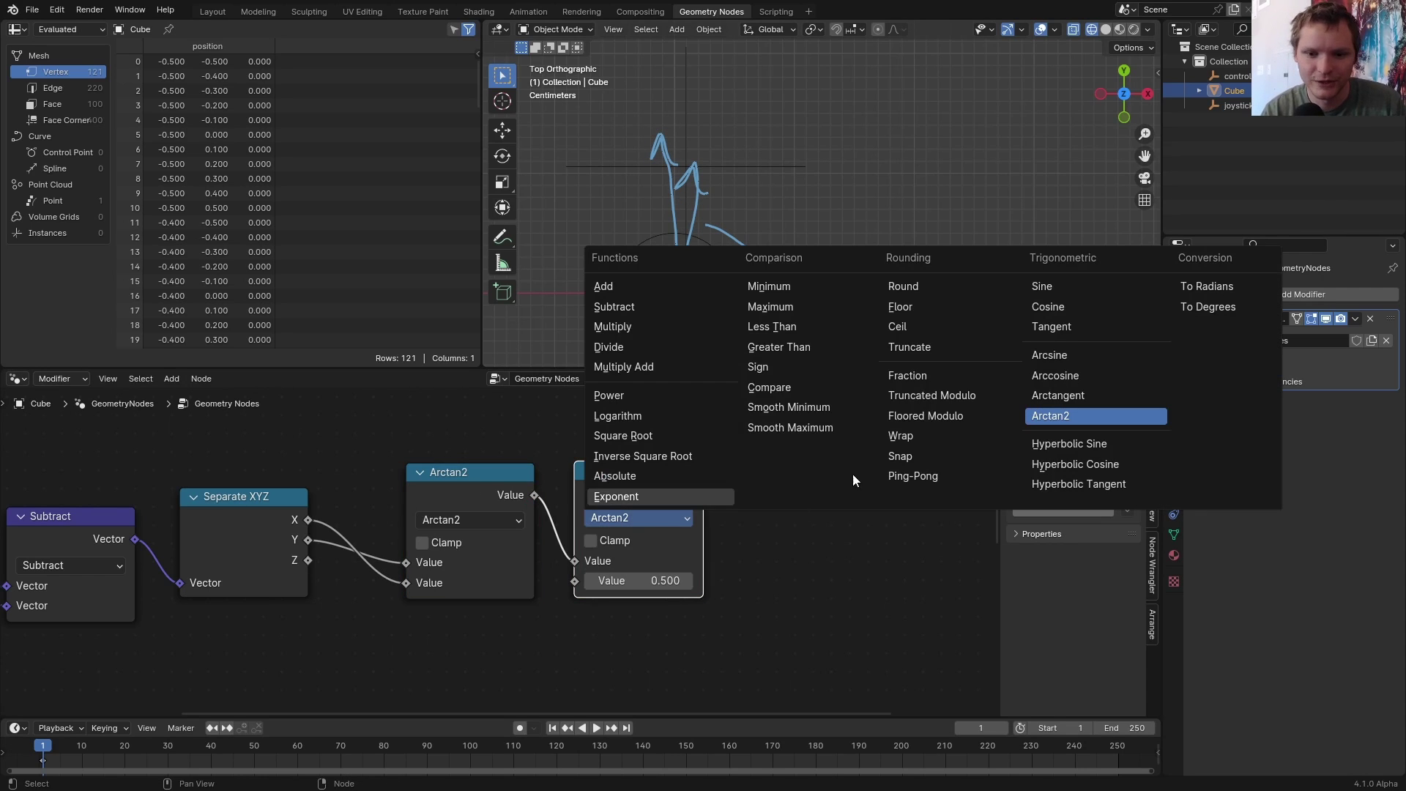
click(900, 455)
right_drag(722, 252, 585, 149)
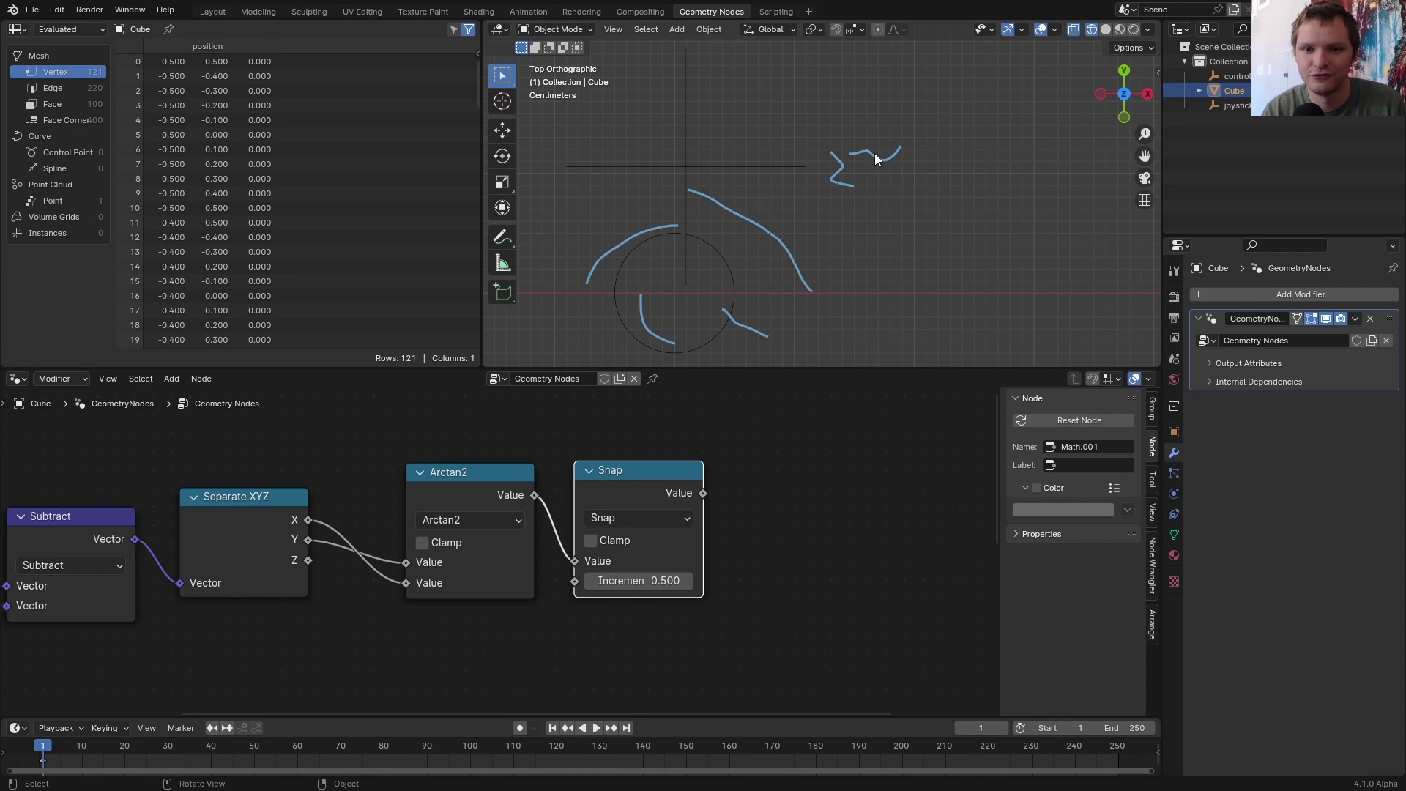
click(640, 576)
text(pi)
key(Return)
- Add Cosine and Sine nodes after Snap and connect their results into the Moving node's inputs
middle_drag(780, 445, 582, 445)
key(shift+a)
text(math)
key(Return)
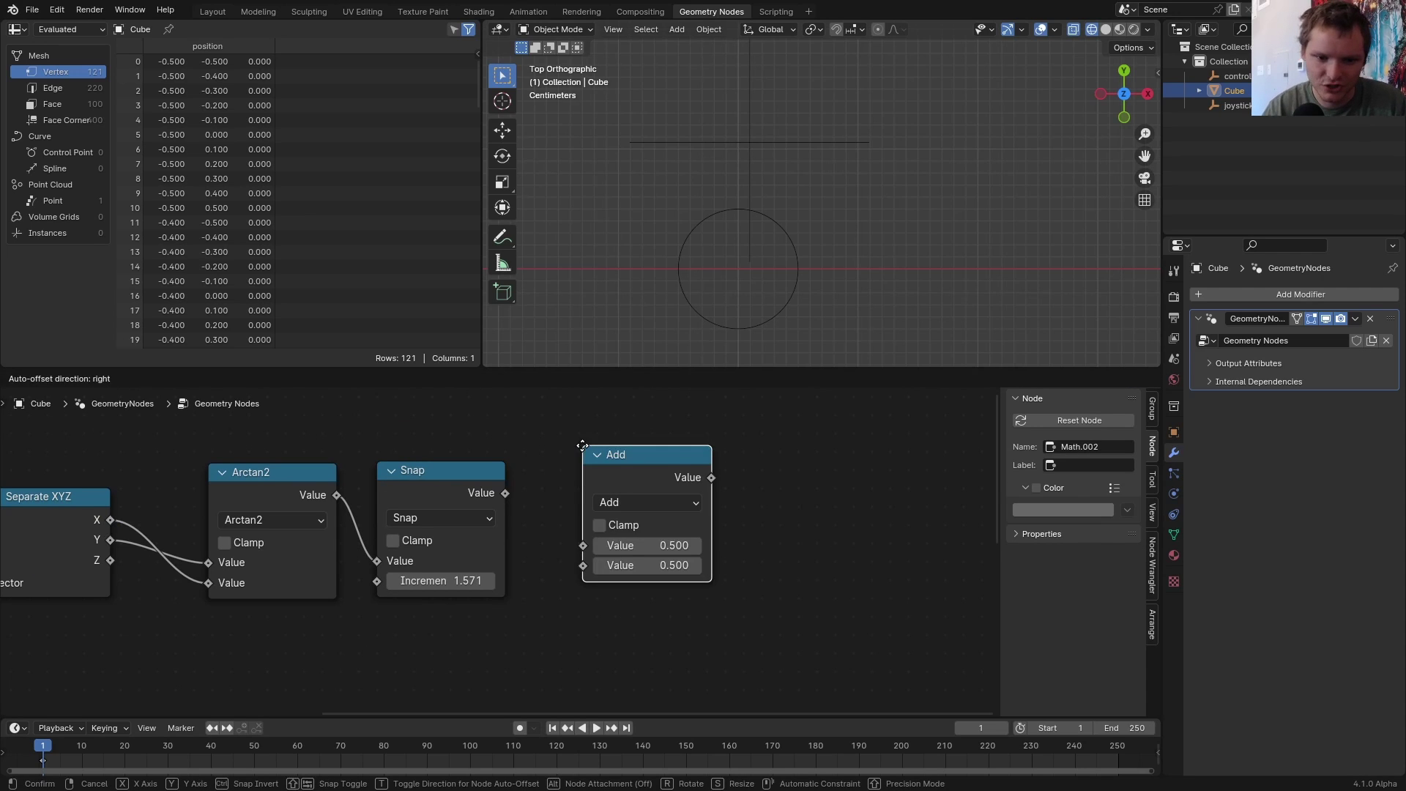
click(667, 461)
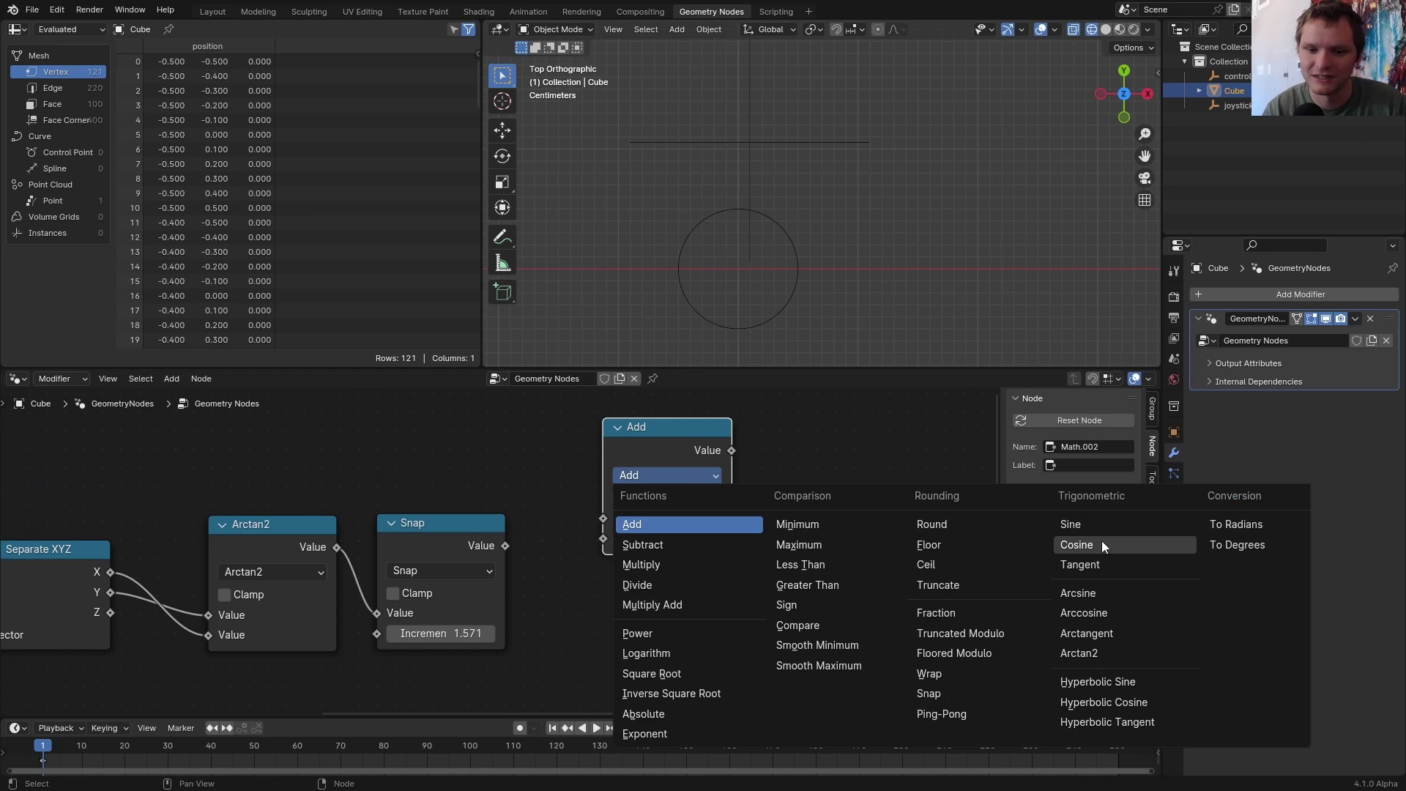
click(1098, 544)
drag(719, 462, 702, 605)
click(697, 584)
click(1072, 352)
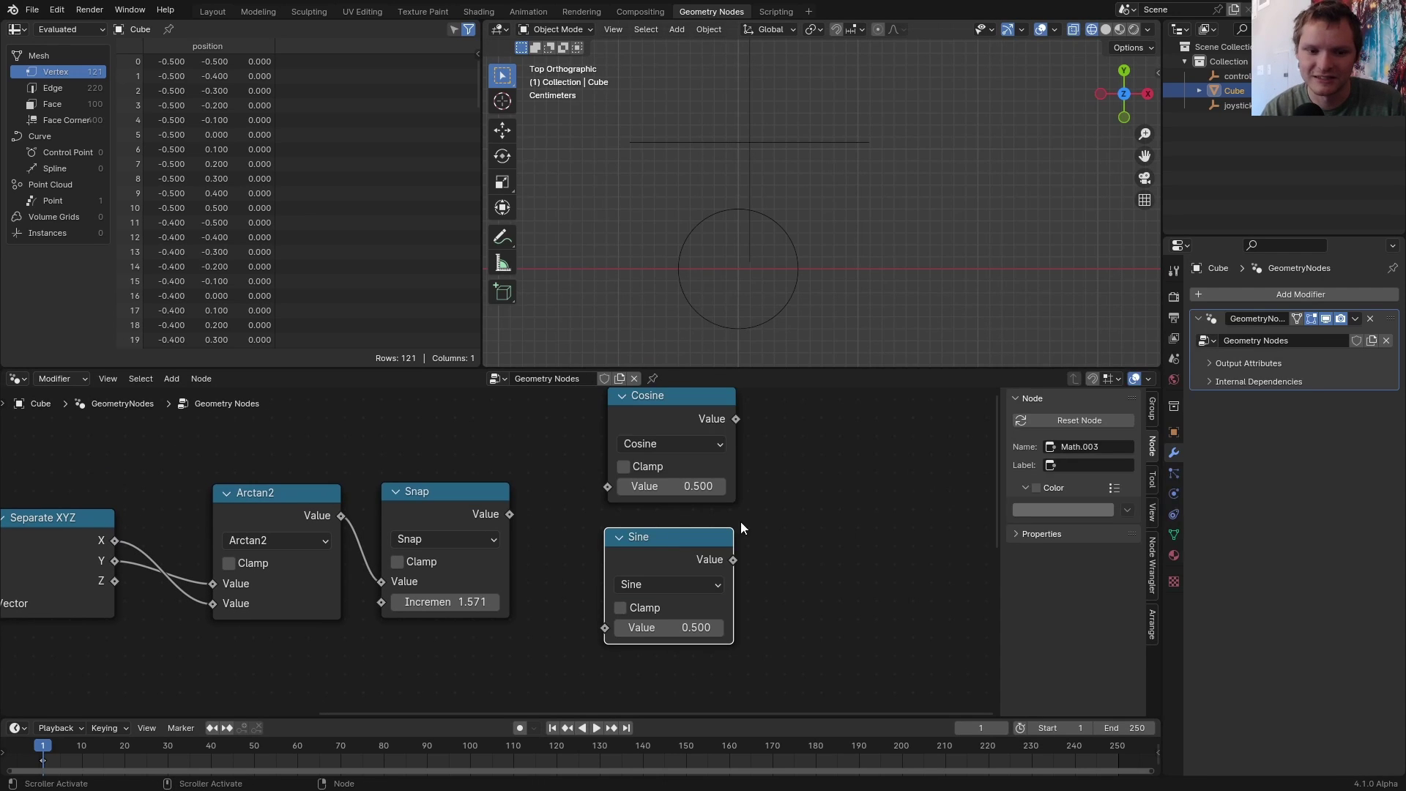
mouse_move(510, 515)
mouse_down()
mouse_move(663, 478)
mouse_move(681, 610)
mouse_up()
scroll(682, 610, down, 3)
key(g)
click(604, 469)
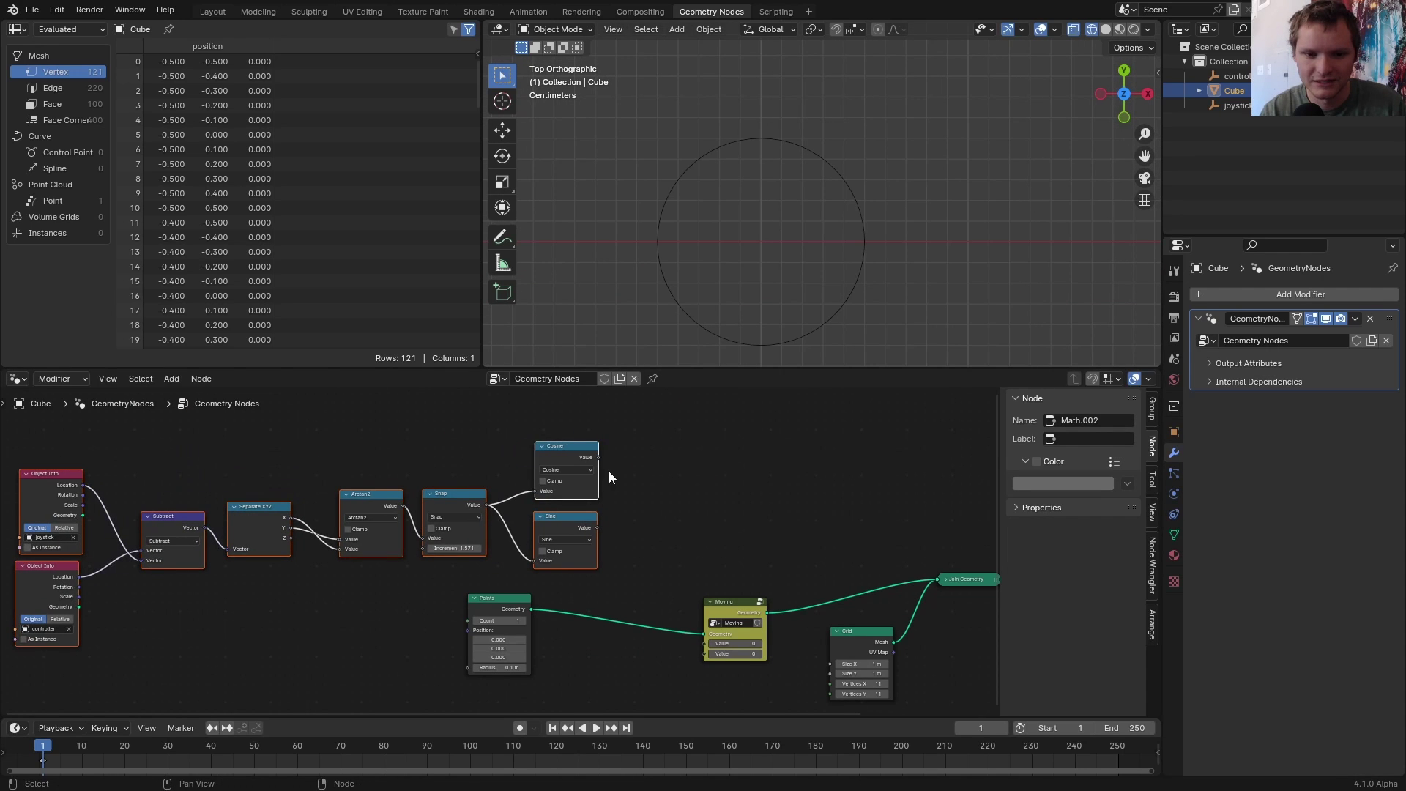
alt+right_drag(566, 468, 734, 632)
alt+right_drag(566, 538, 734, 638)
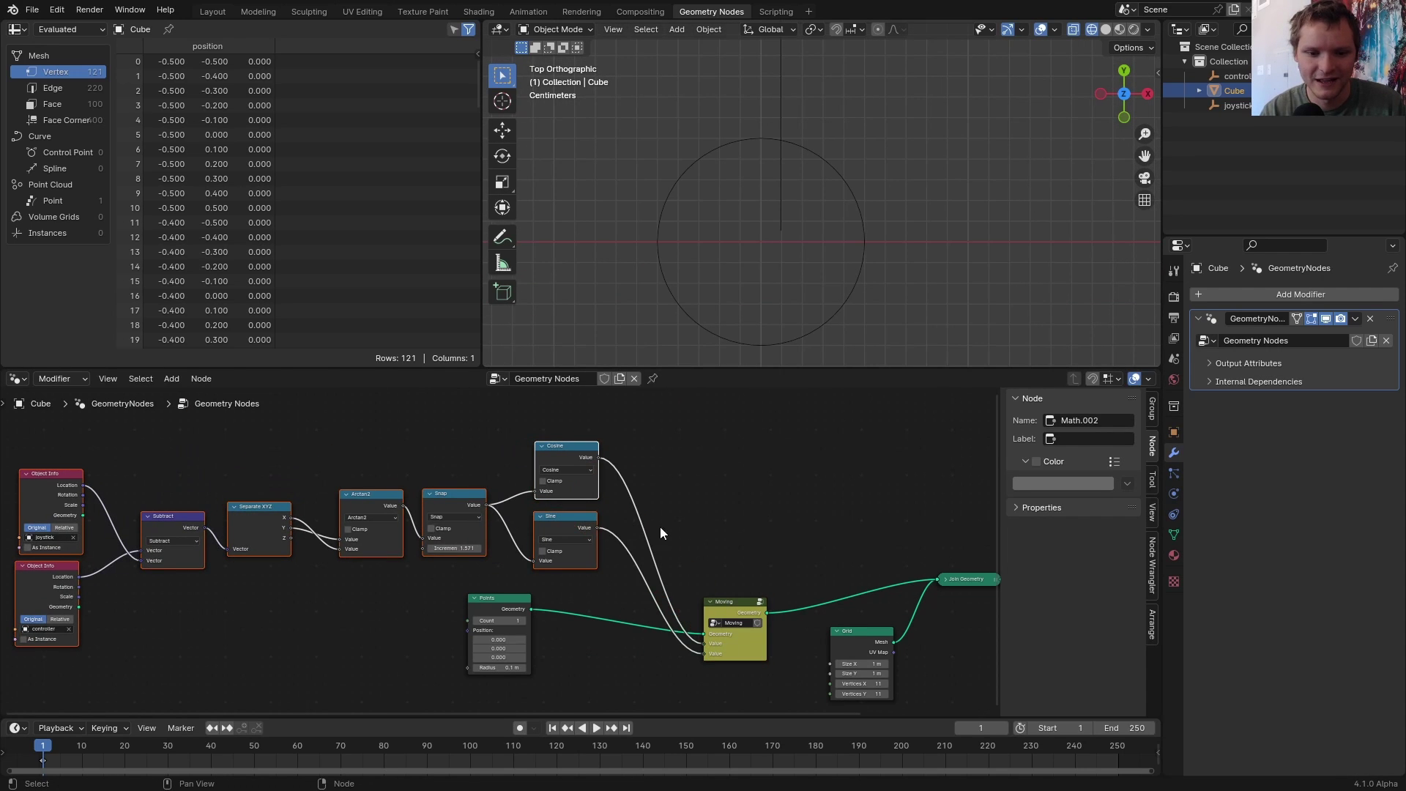
- Collapse the angle calculation nodes into a node group placed above Moving
shift+click(59, 475)
key(ctrl+g)
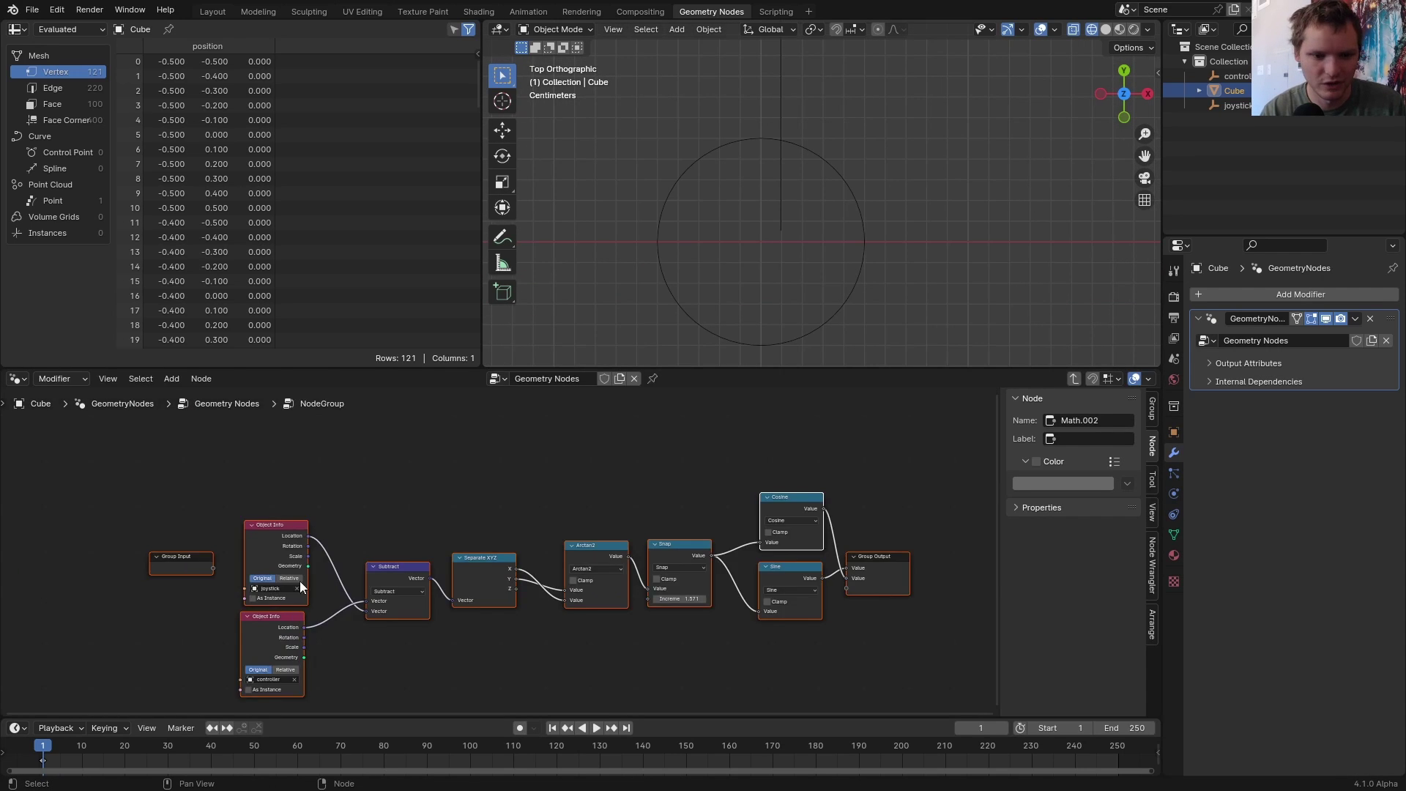
key(Tab)
middle_drag(318, 527, 653, 564)
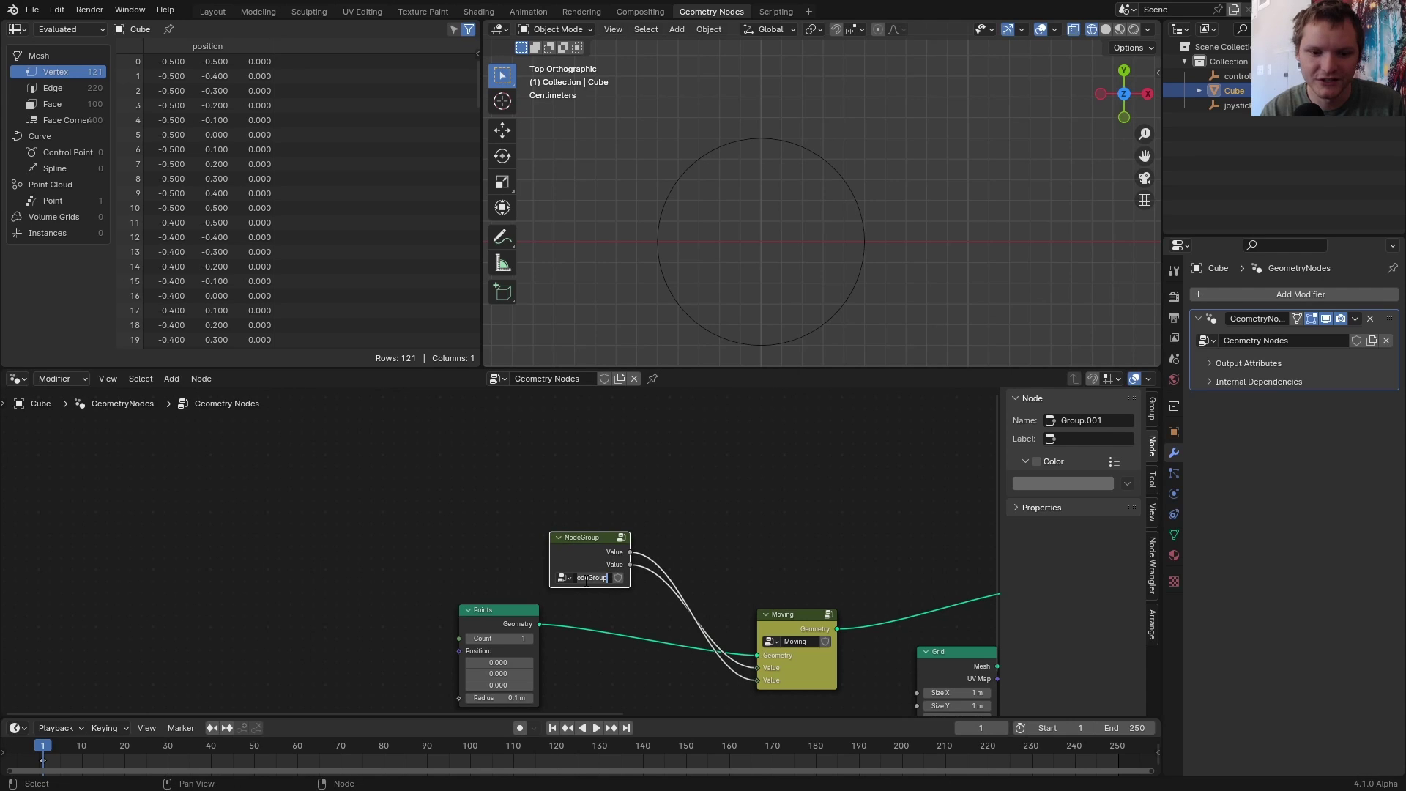
- Test-move the controller empty around the joystick to check its direction response
click(679, 228)
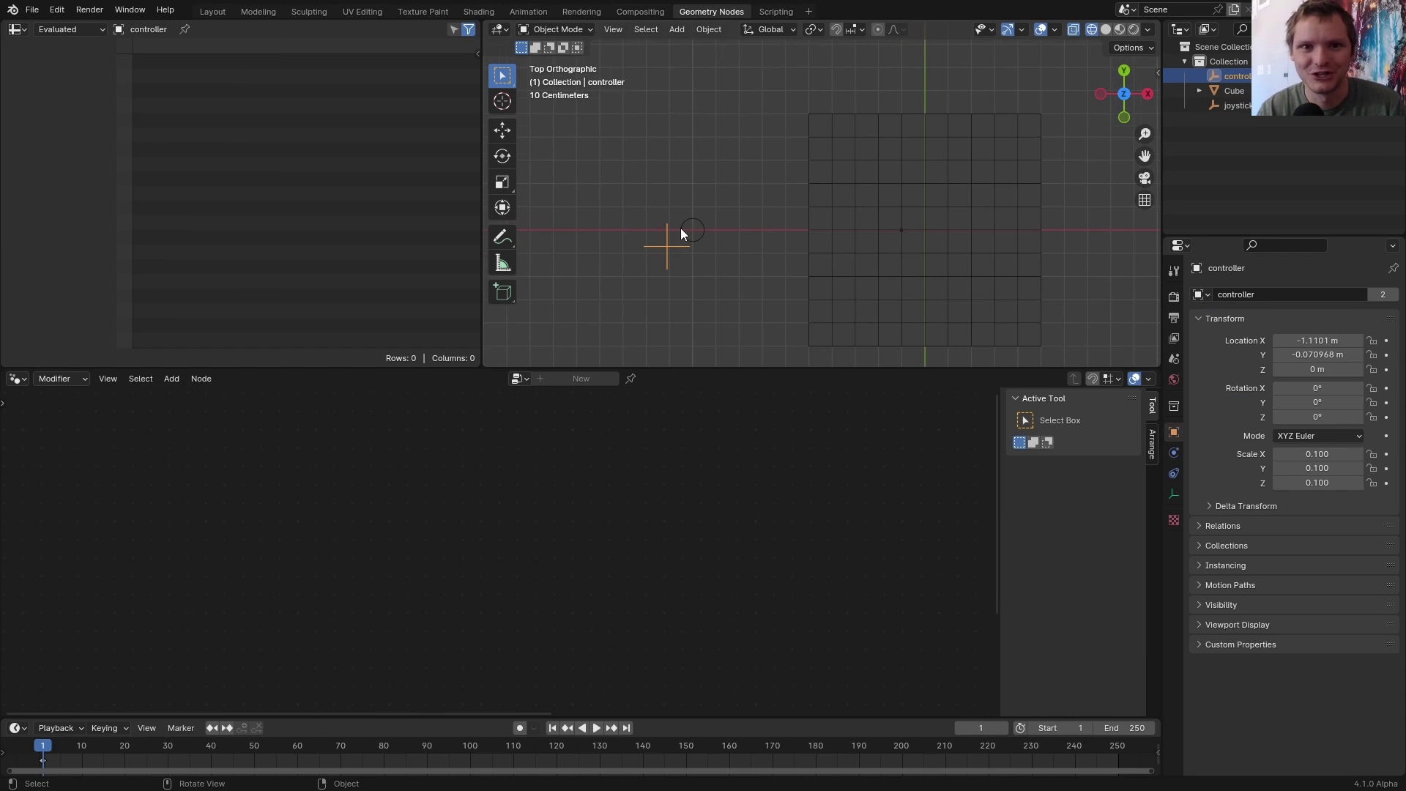
scroll(680, 227, up, 1)
scroll(680, 227, up, 1)
key(g)
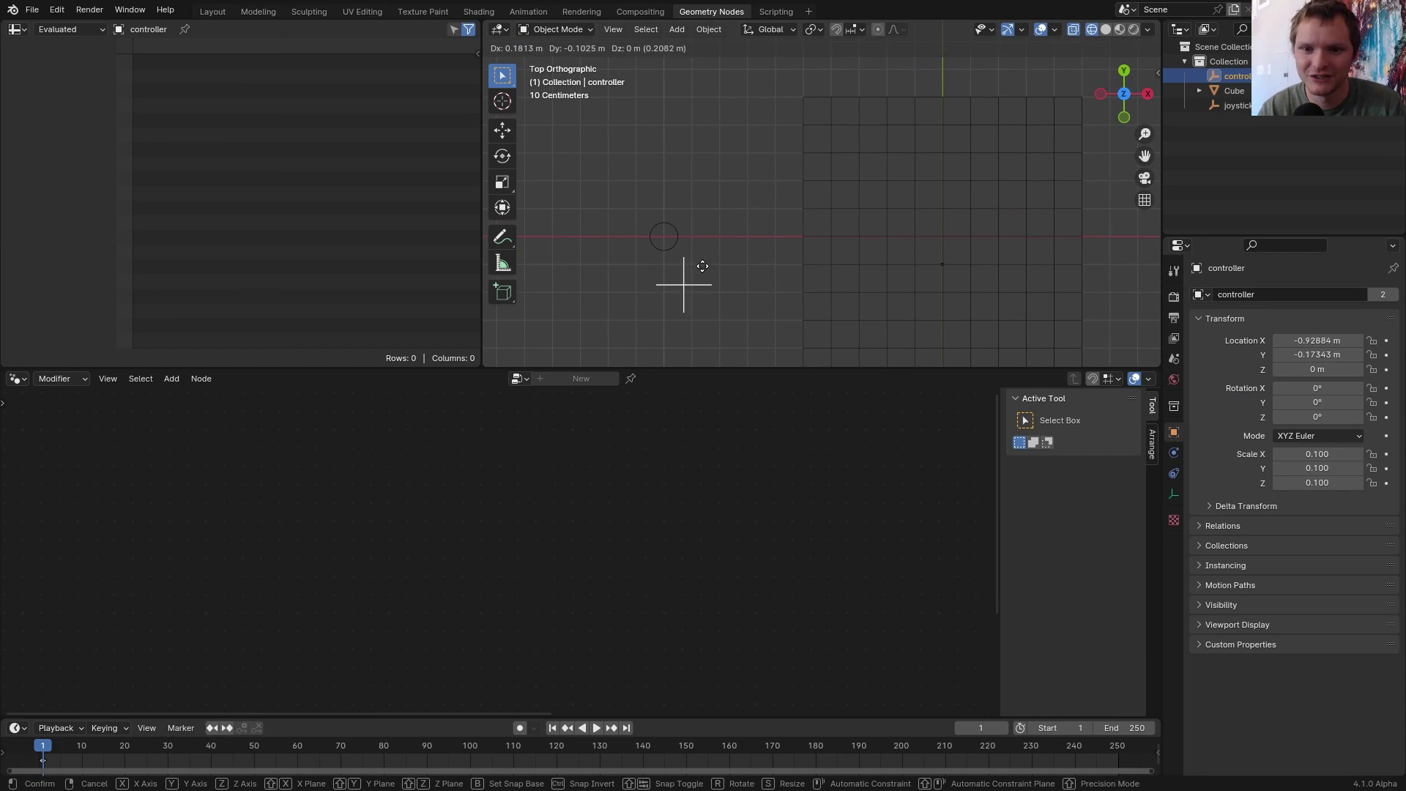
click(606, 173)
key(g)
click(645, 202)
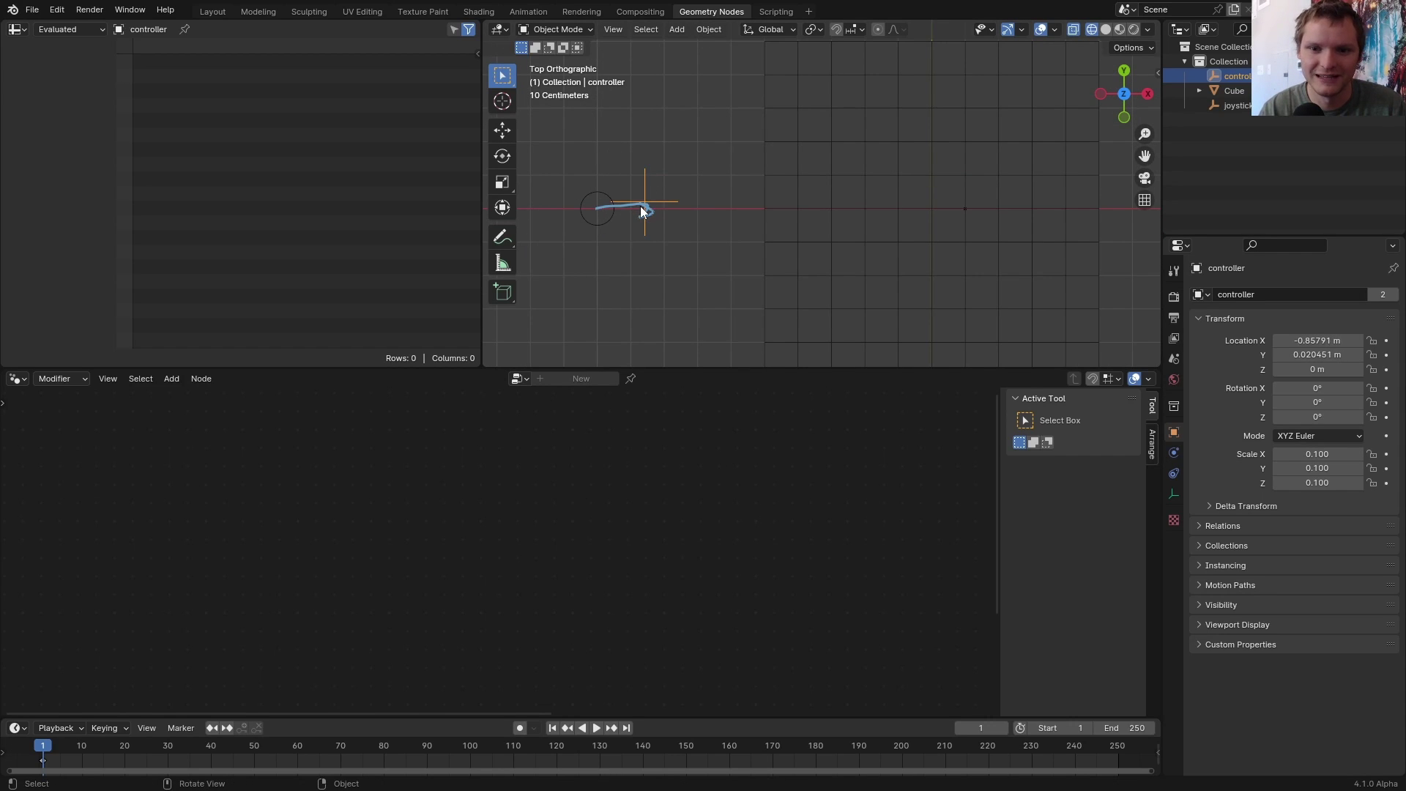
scroll(634, 200, up, 1)
- Move the controller once more and erase the explanatory annotation stroke
key(g)
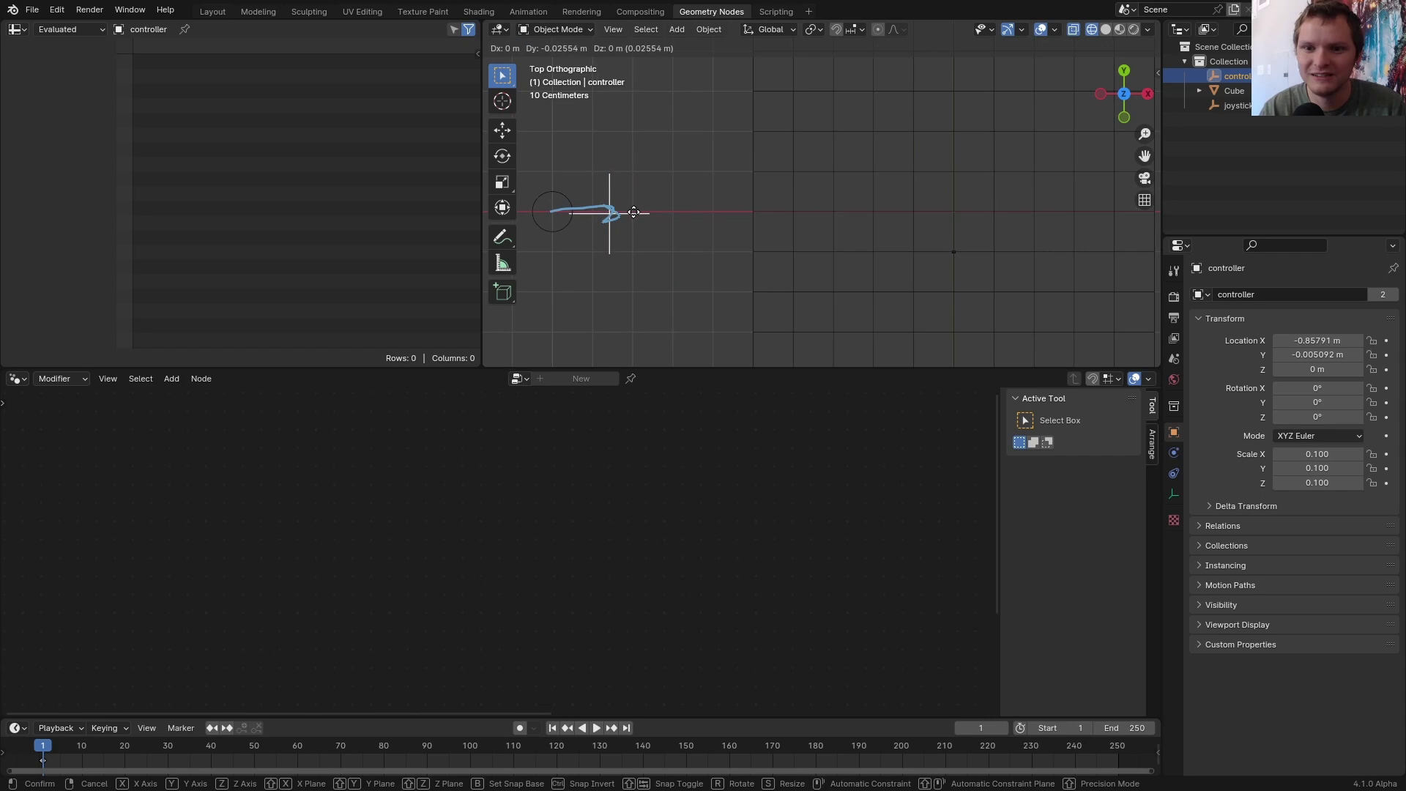
click(650, 186)
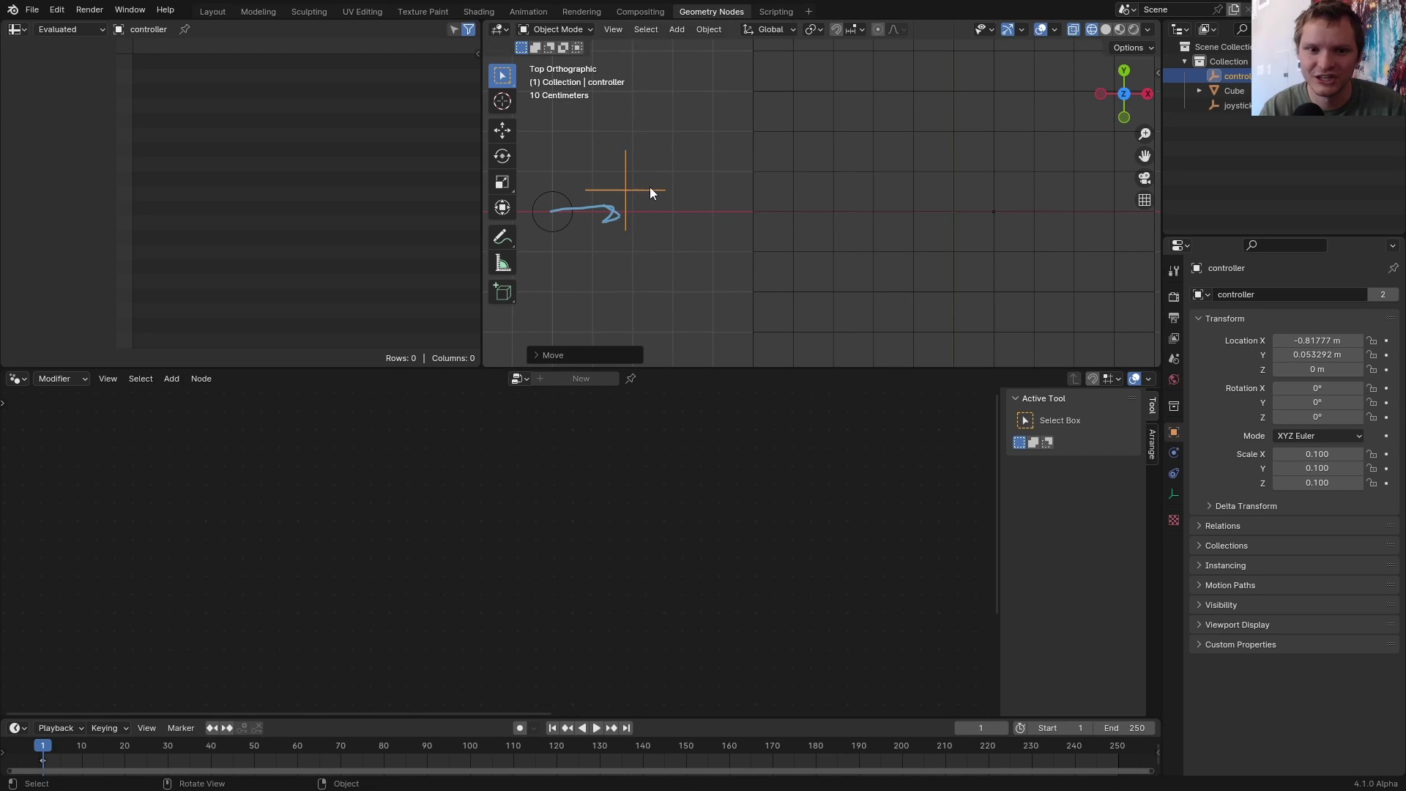
scroll(670, 193, up, 1)
scroll(659, 219, up, 2)
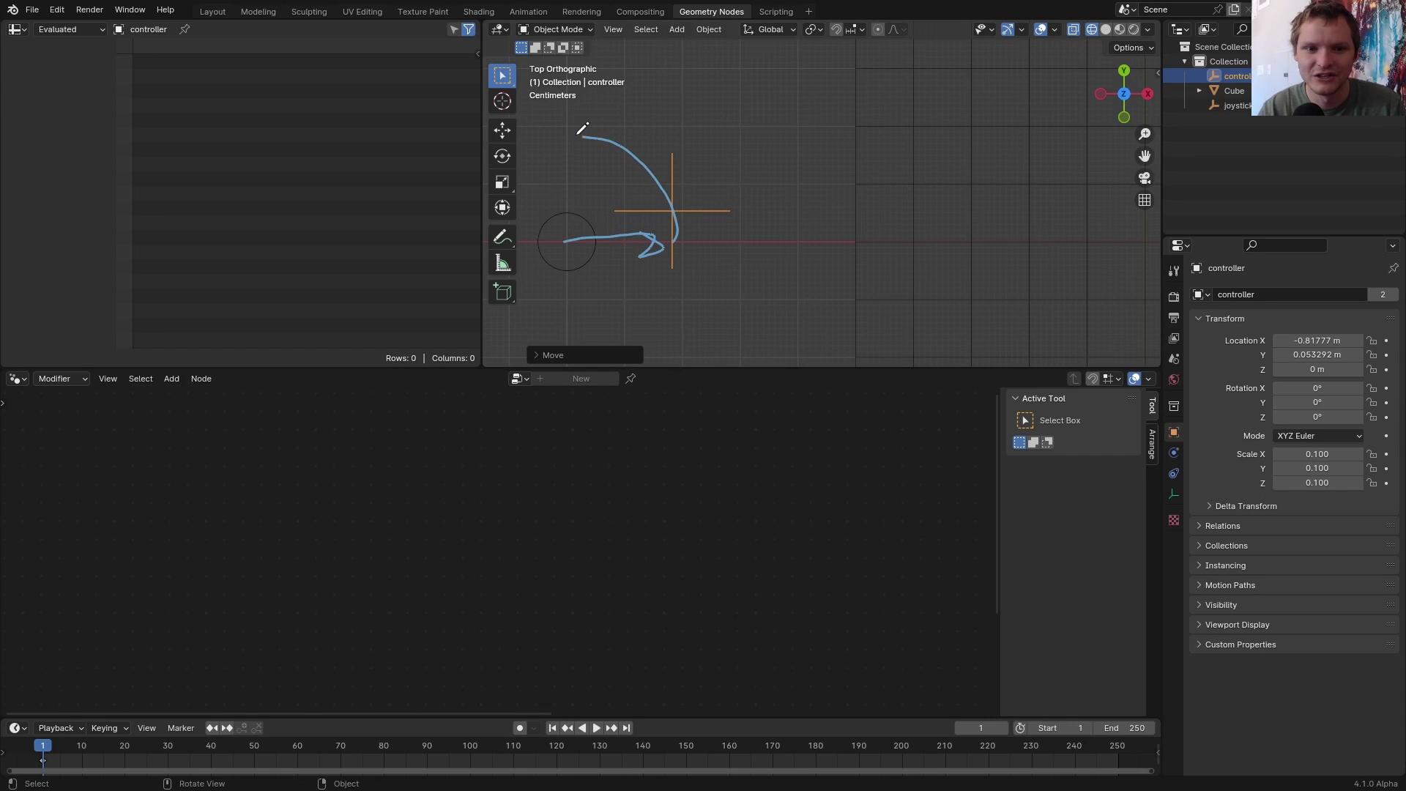
ctrl+right_drag(659, 236, 653, 193)
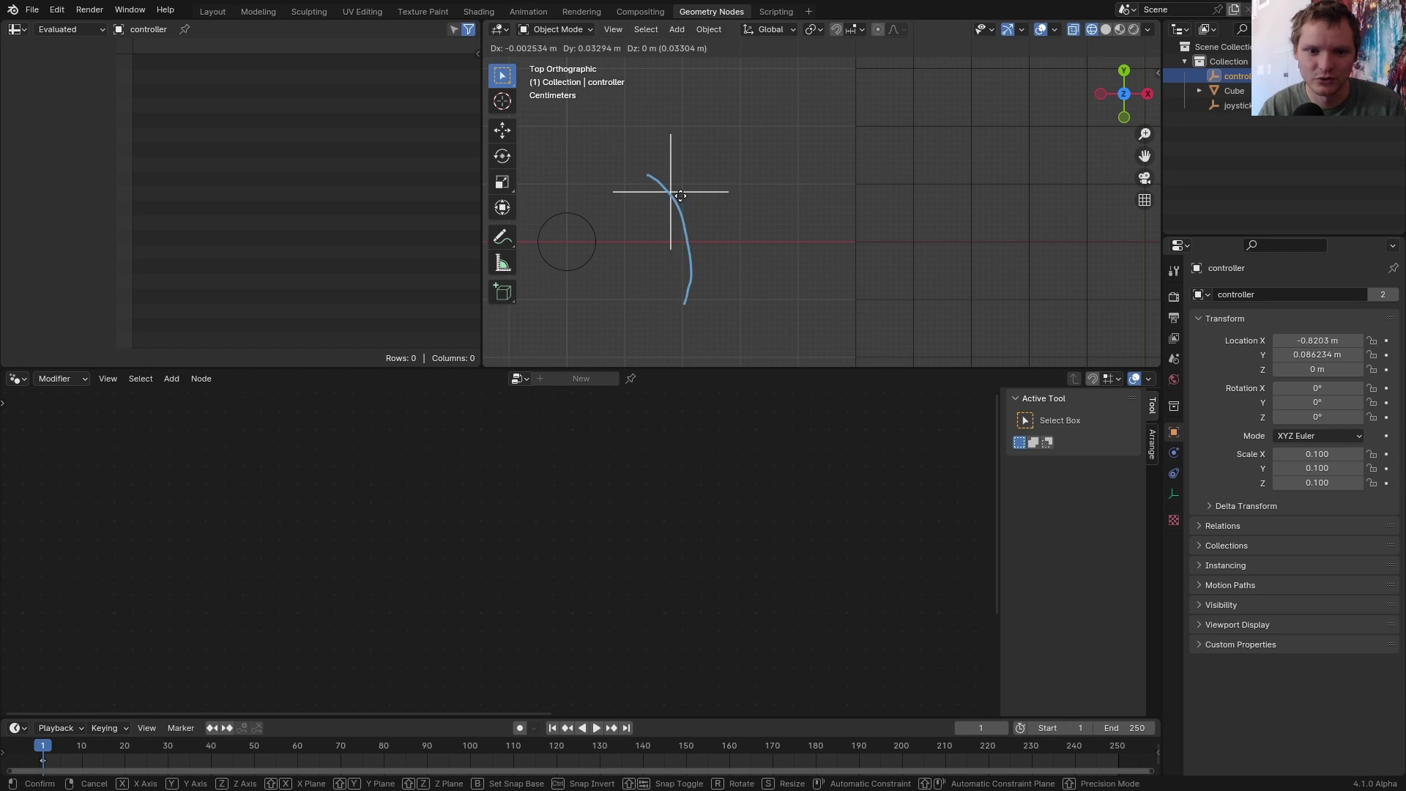
- Insert a Vector Rotate node between Subtract and Separate XYZ in the Angle group, angle 45°
click(1234, 90)
key(shift+a)
text(vec)
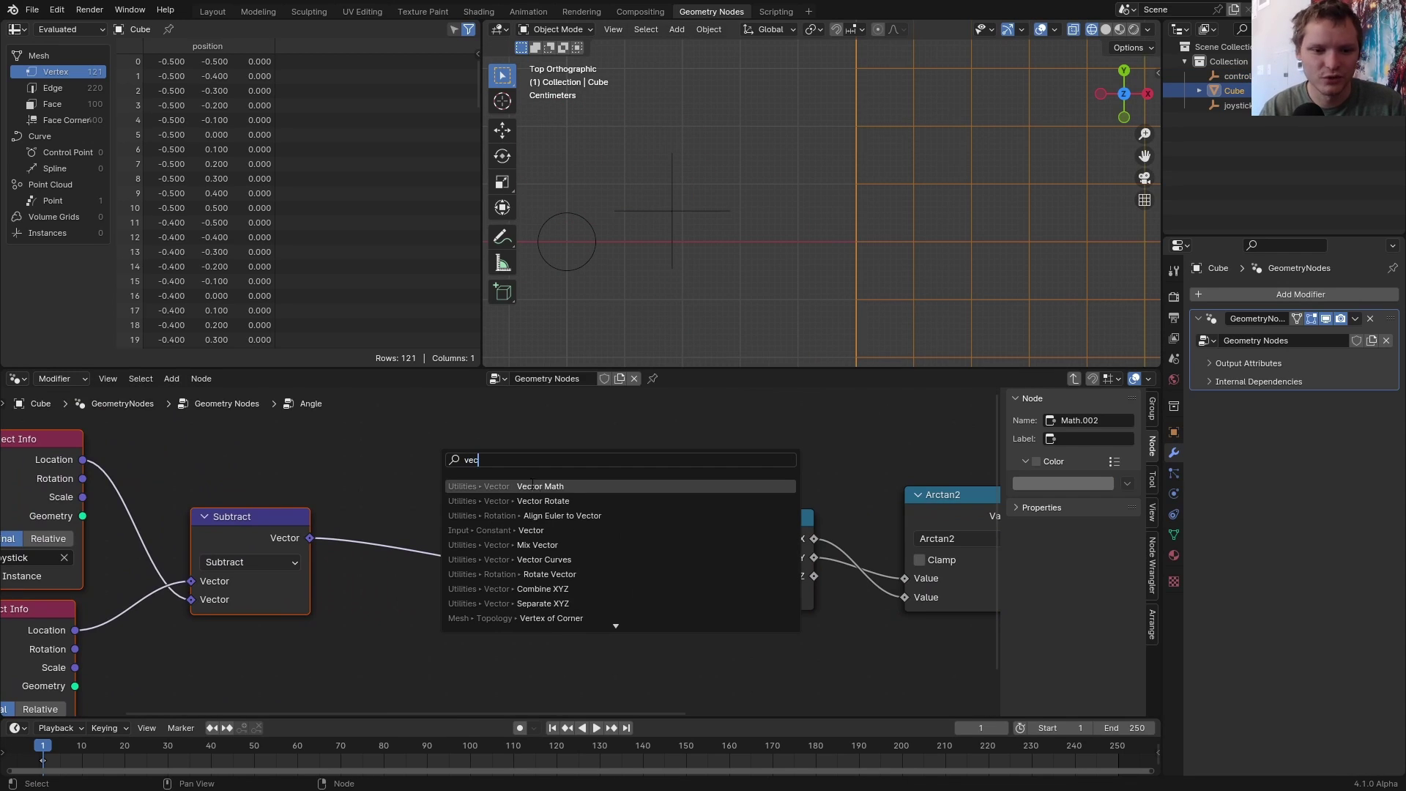
click(527, 500)
middle_drag(494, 667, 494, 593)
click(511, 628)
text(45)
key(Return)
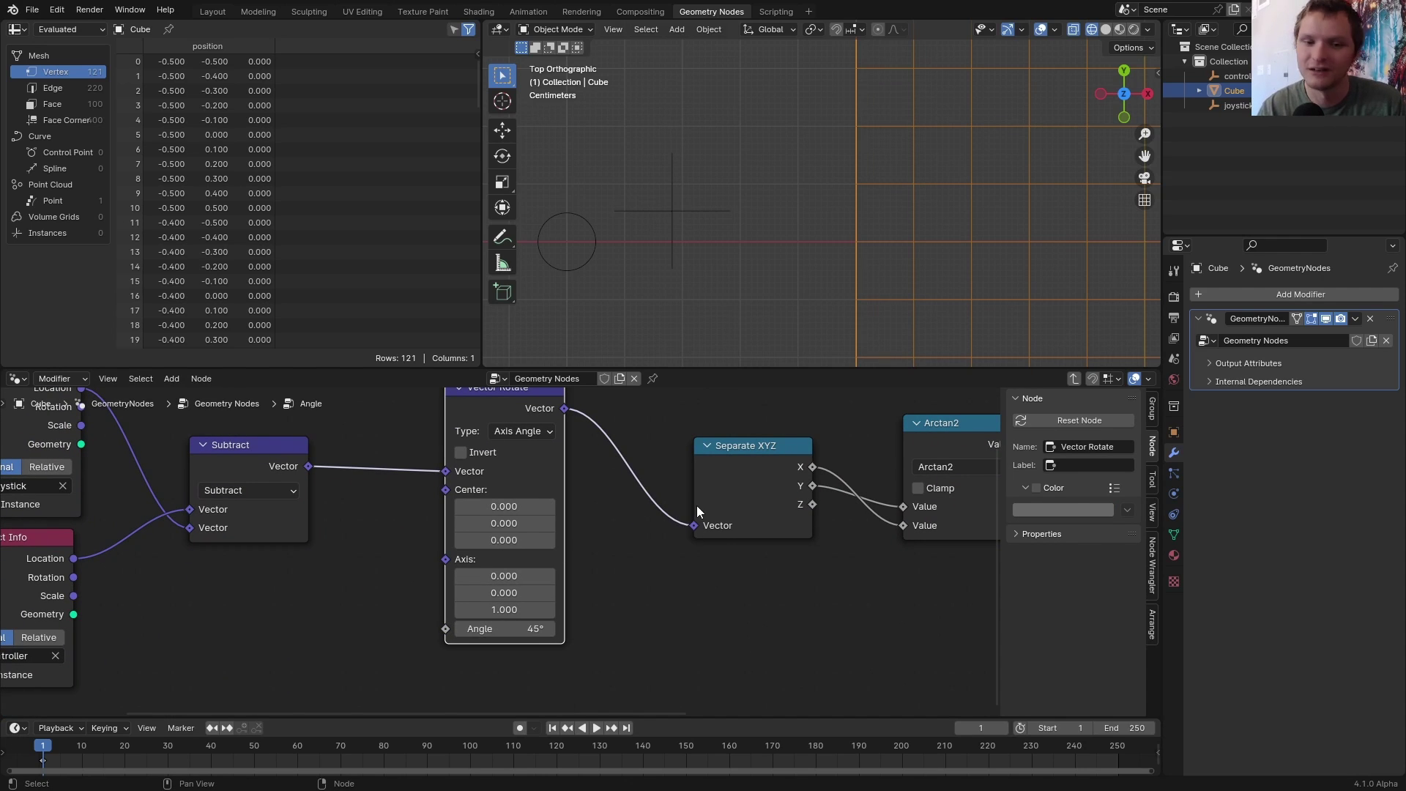
- Return to the main tree and test-move the controller empty to a new spot
key(Tab)
scroll(689, 200, down, 3)
click(725, 203)
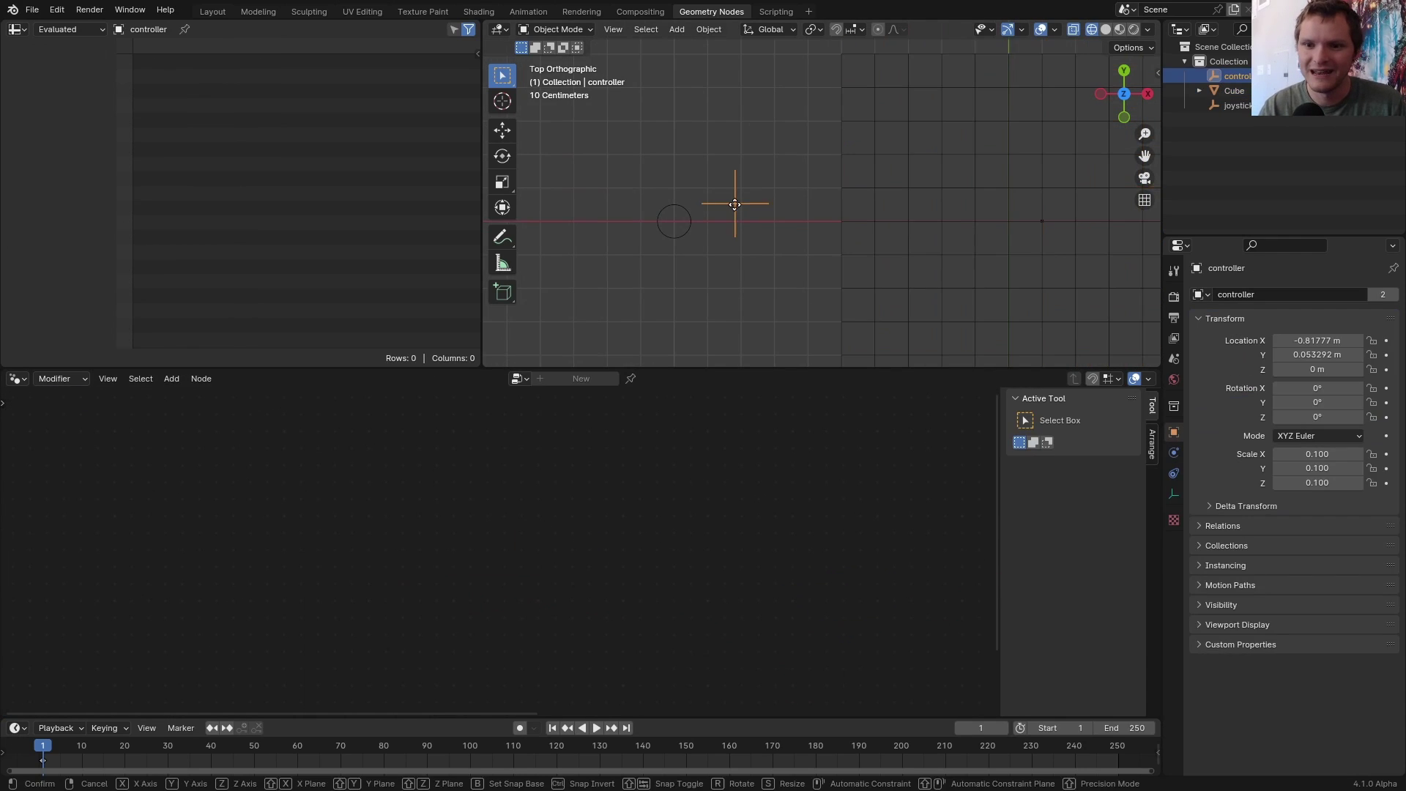
key(g)
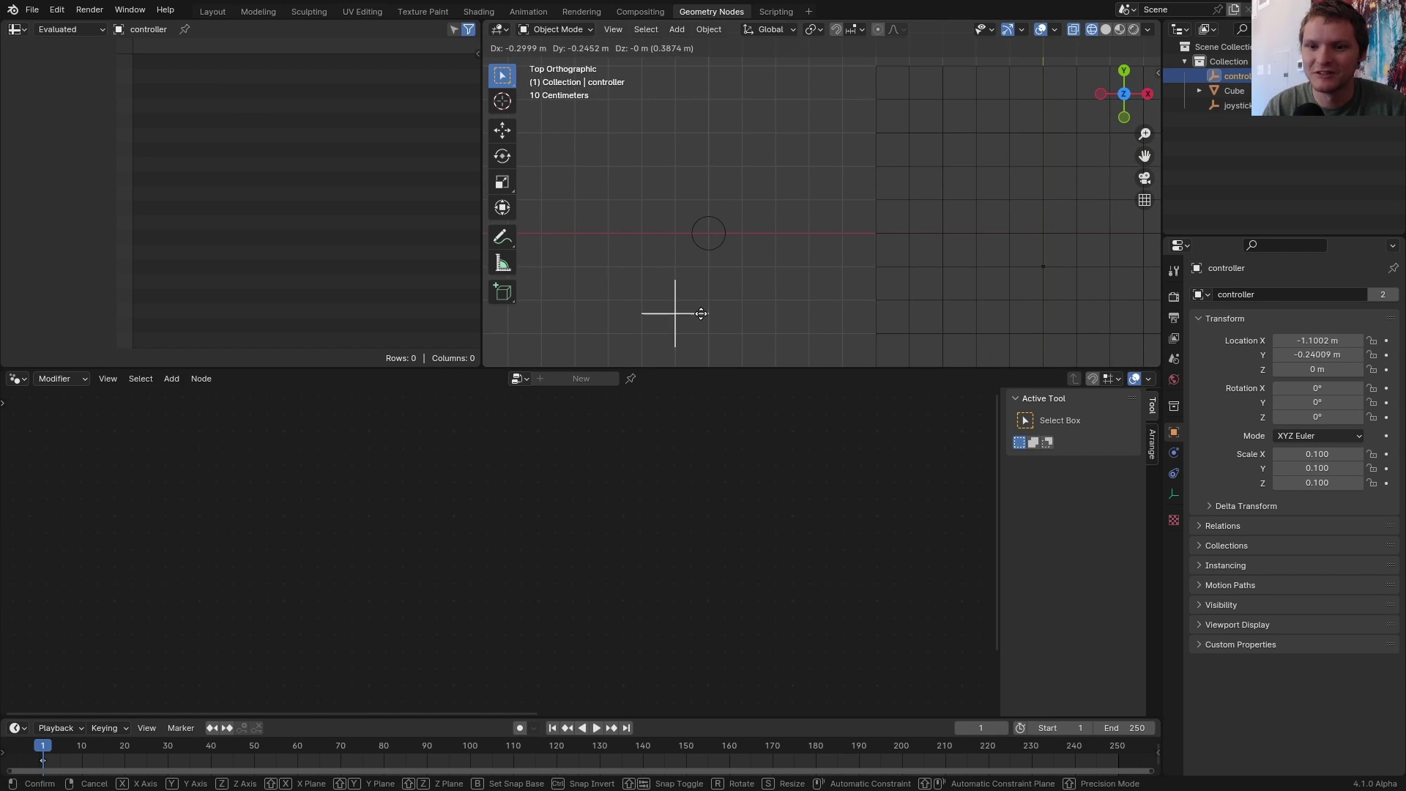
click(732, 270)
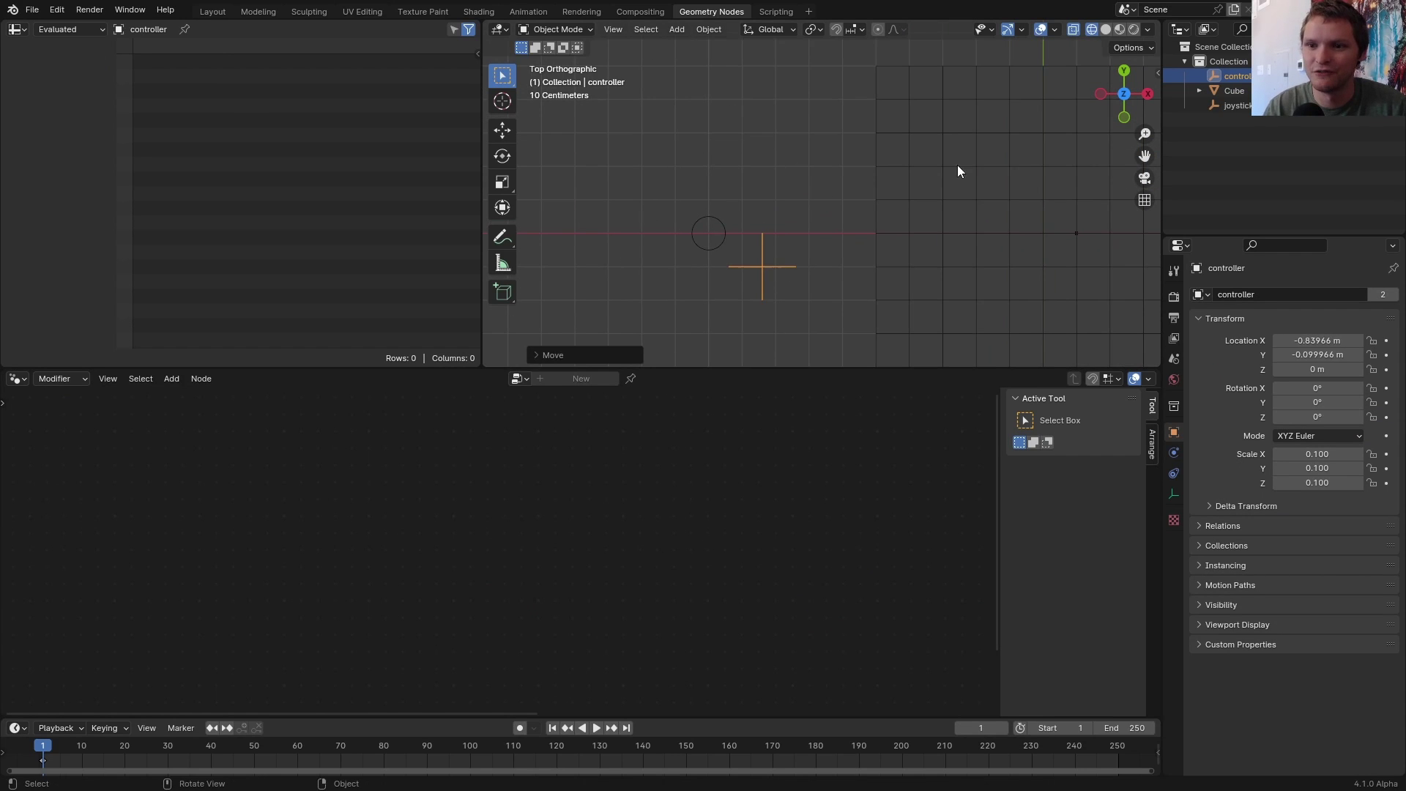
- Add a Simulation Zone to the Cube's tree and spread its input and output apart
click(1234, 91)
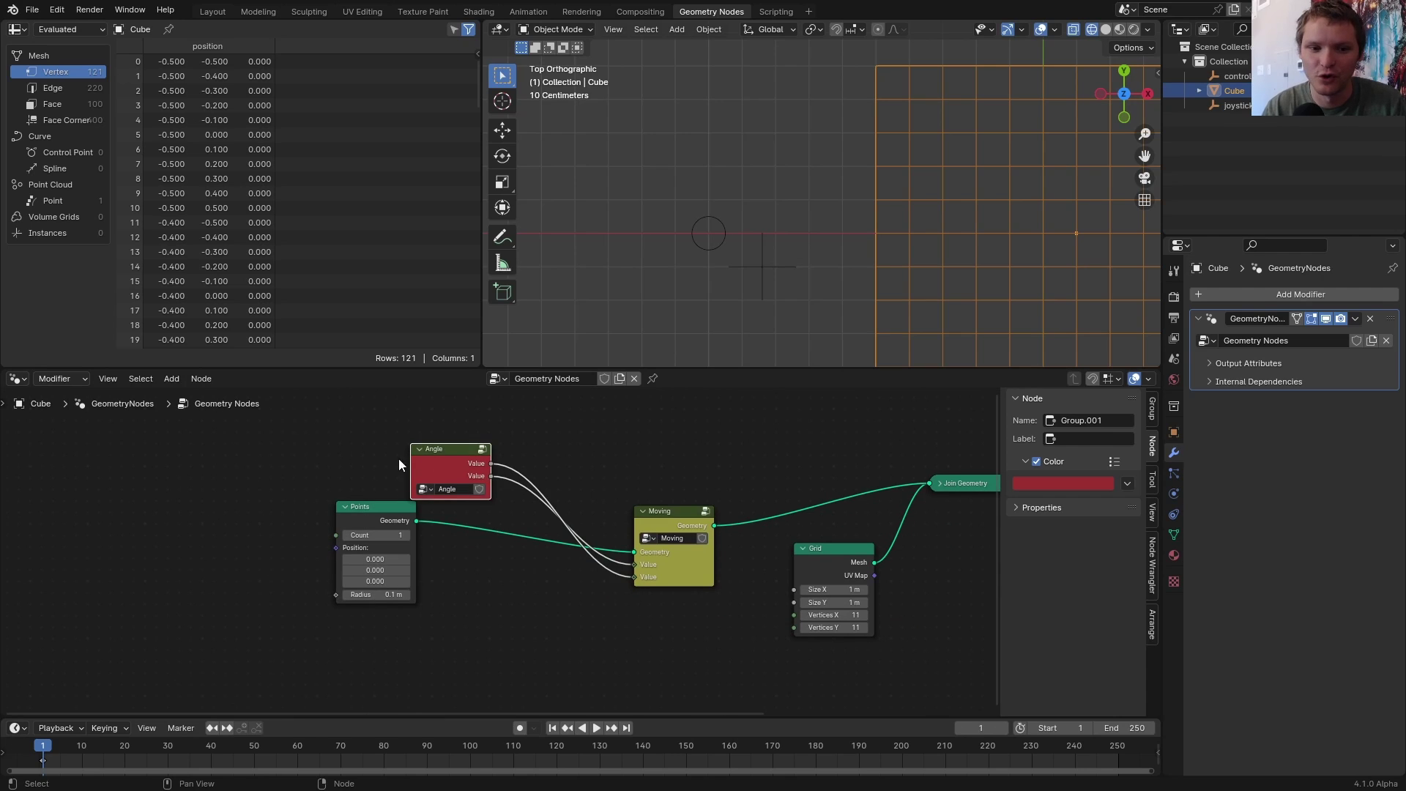
drag(423, 459, 635, 453)
key(shift+a)
text(simul)
key(Return)
click(609, 467)
middle_drag(773, 477, 517, 539)
drag(517, 538, 749, 503)
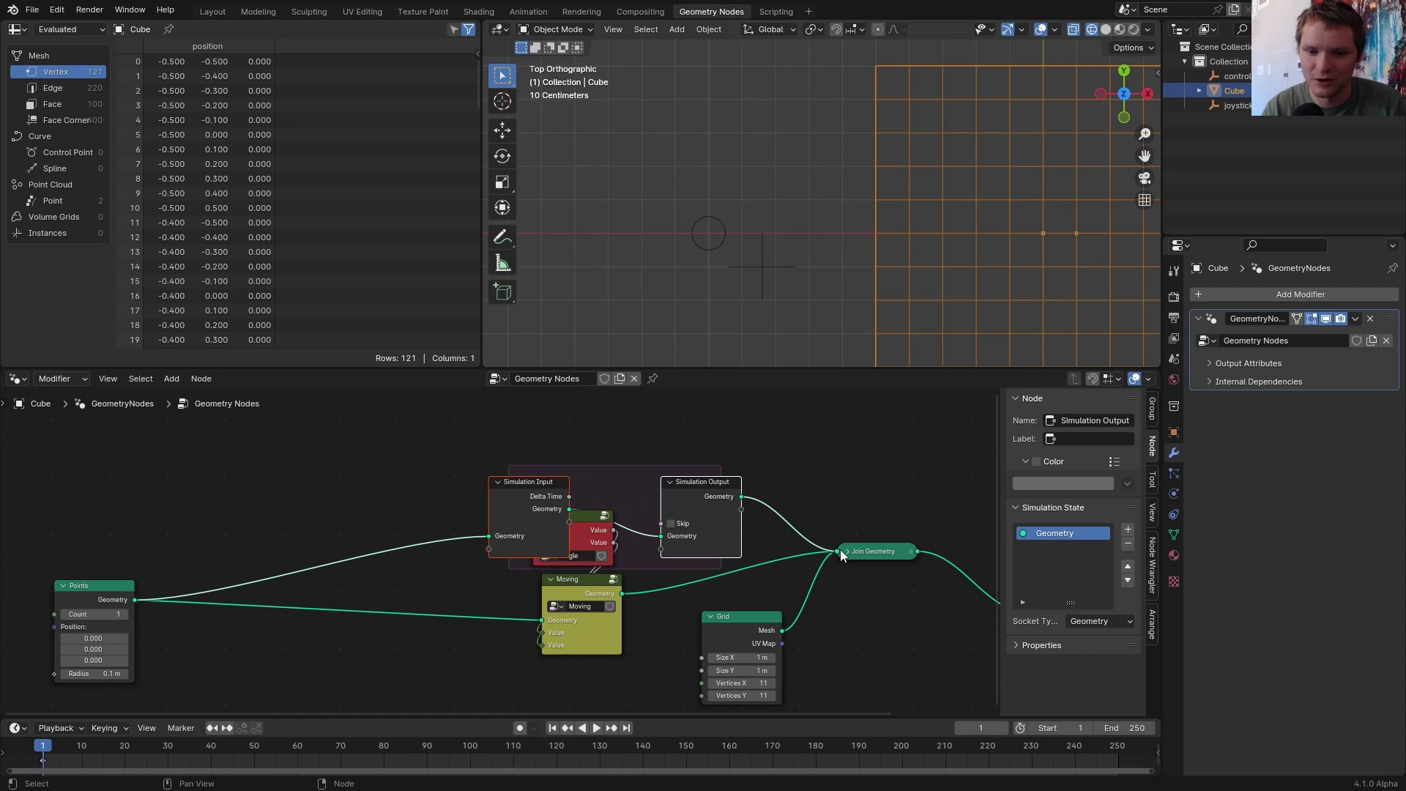
drag(500, 488, 323, 477)
- Place Angle and Moving inside the zone, wiring Simulation Input Geometry through Moving to Simulation Output
drag(455, 645, 627, 558)
key(g)
click(459, 522)
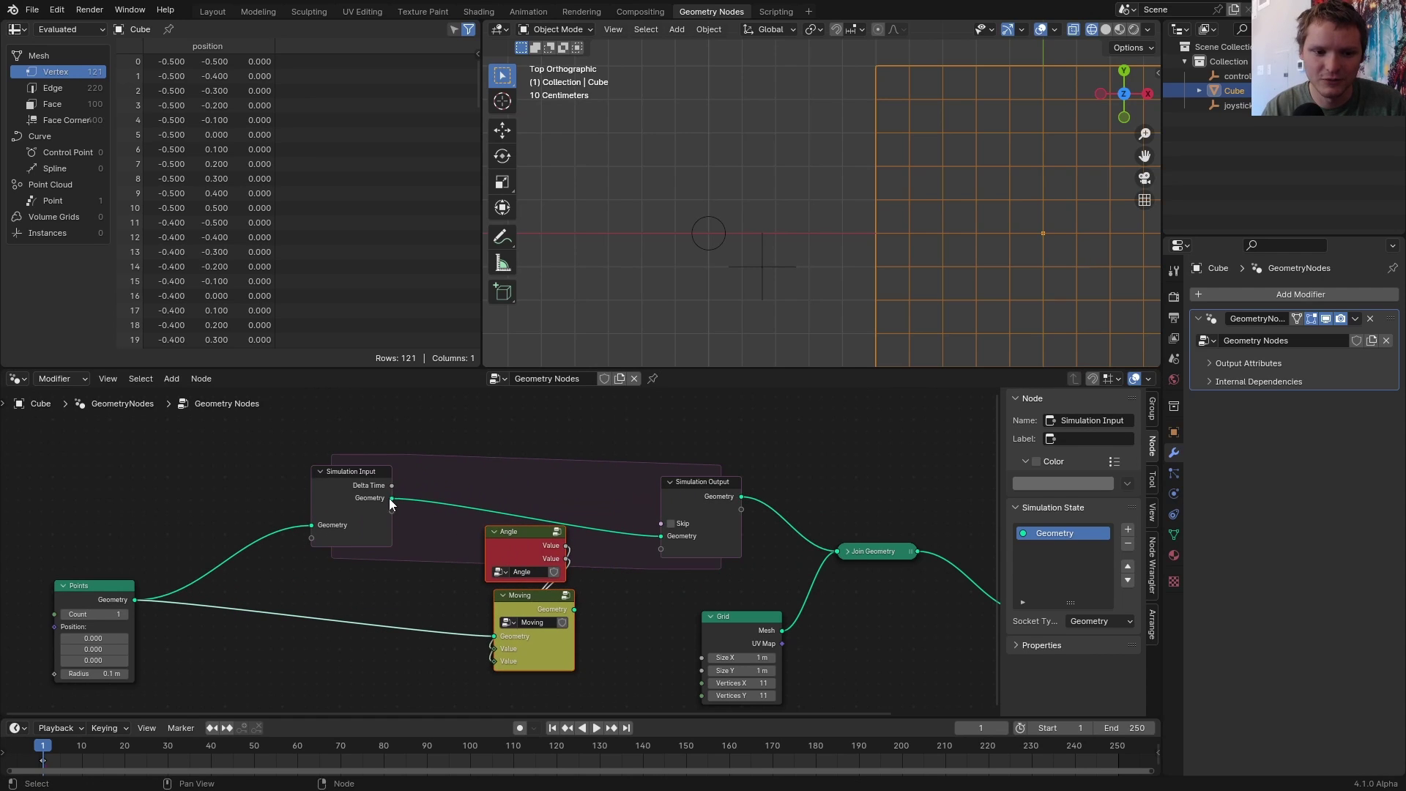
drag(390, 497, 498, 636)
drag(572, 609, 658, 543)
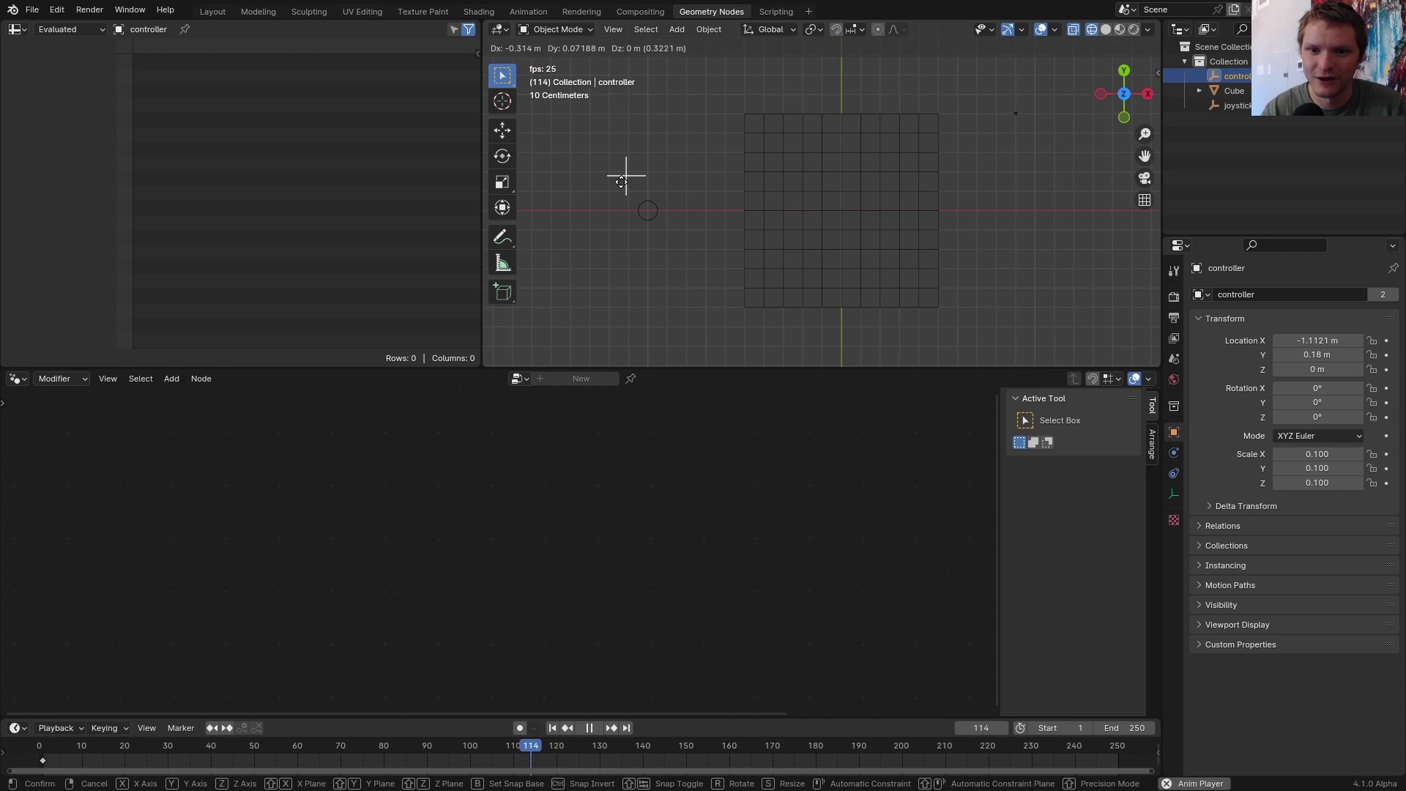
- Drop the controller at its new spot and stop playback after steering the point
click(622, 181)
key(space)
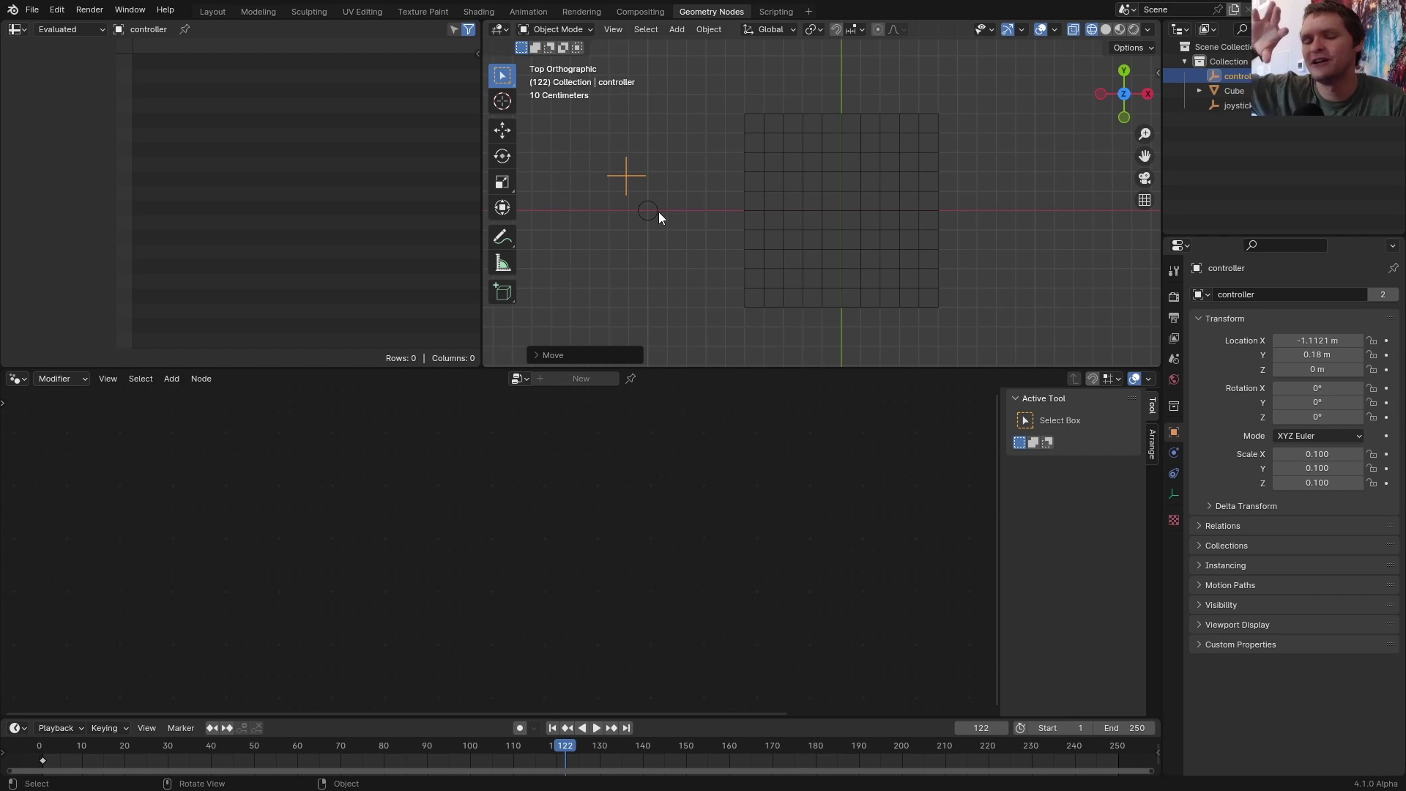
- Point out the Simulation Output Skip input and add a Math Floored Modulo node
click(1214, 93)
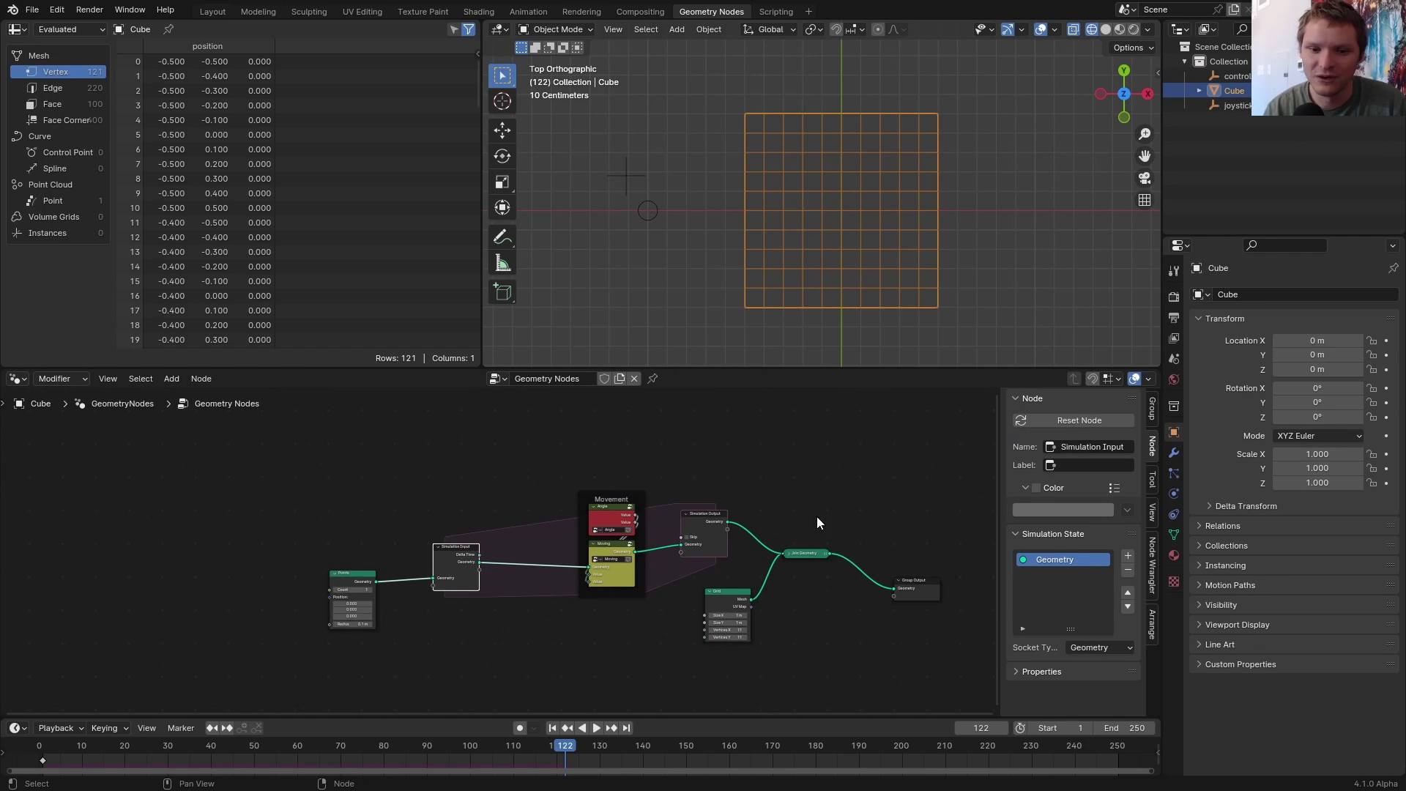
scroll(514, 478, up, 2)
scroll(614, 495, up, 2)
scroll(534, 481, up, 2)
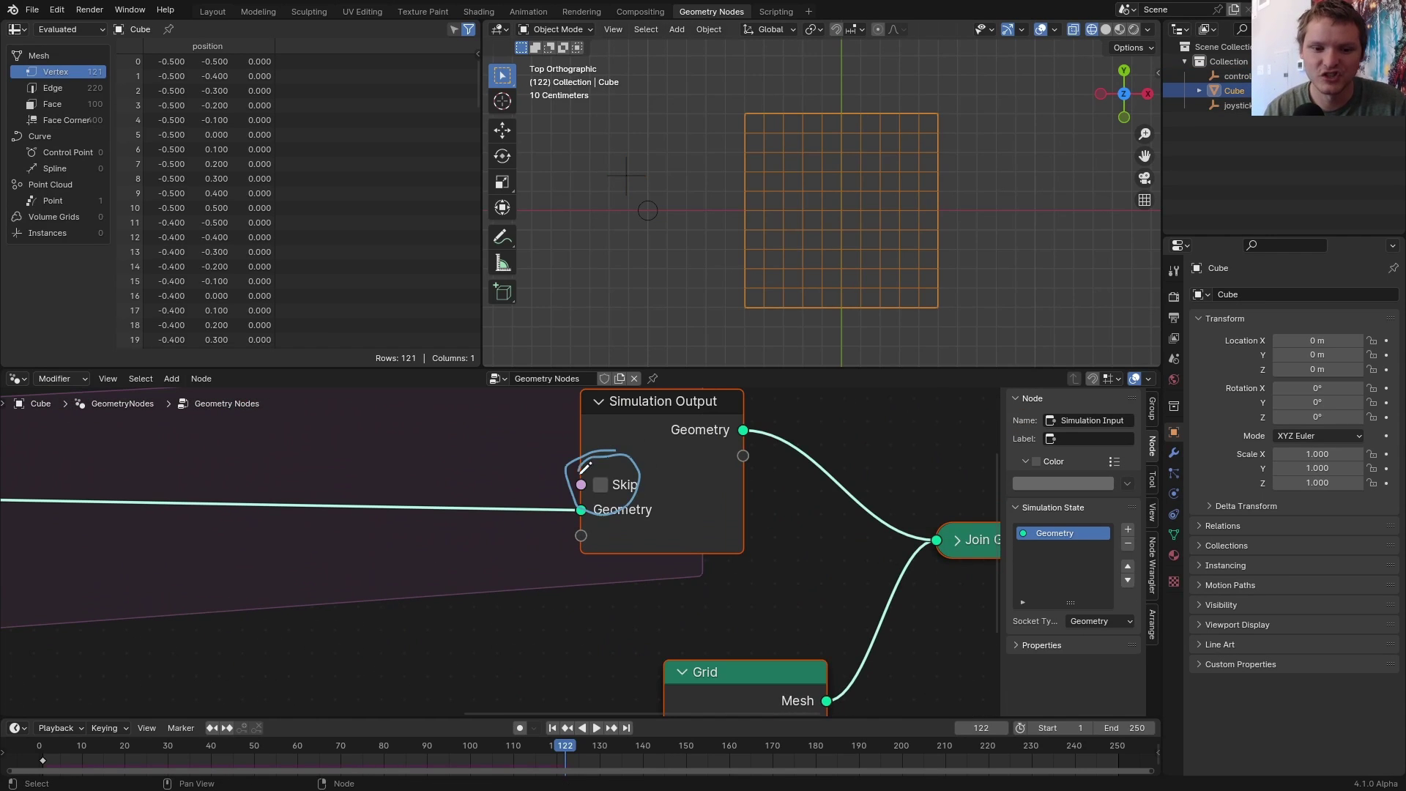
drag(583, 481, 615, 485)
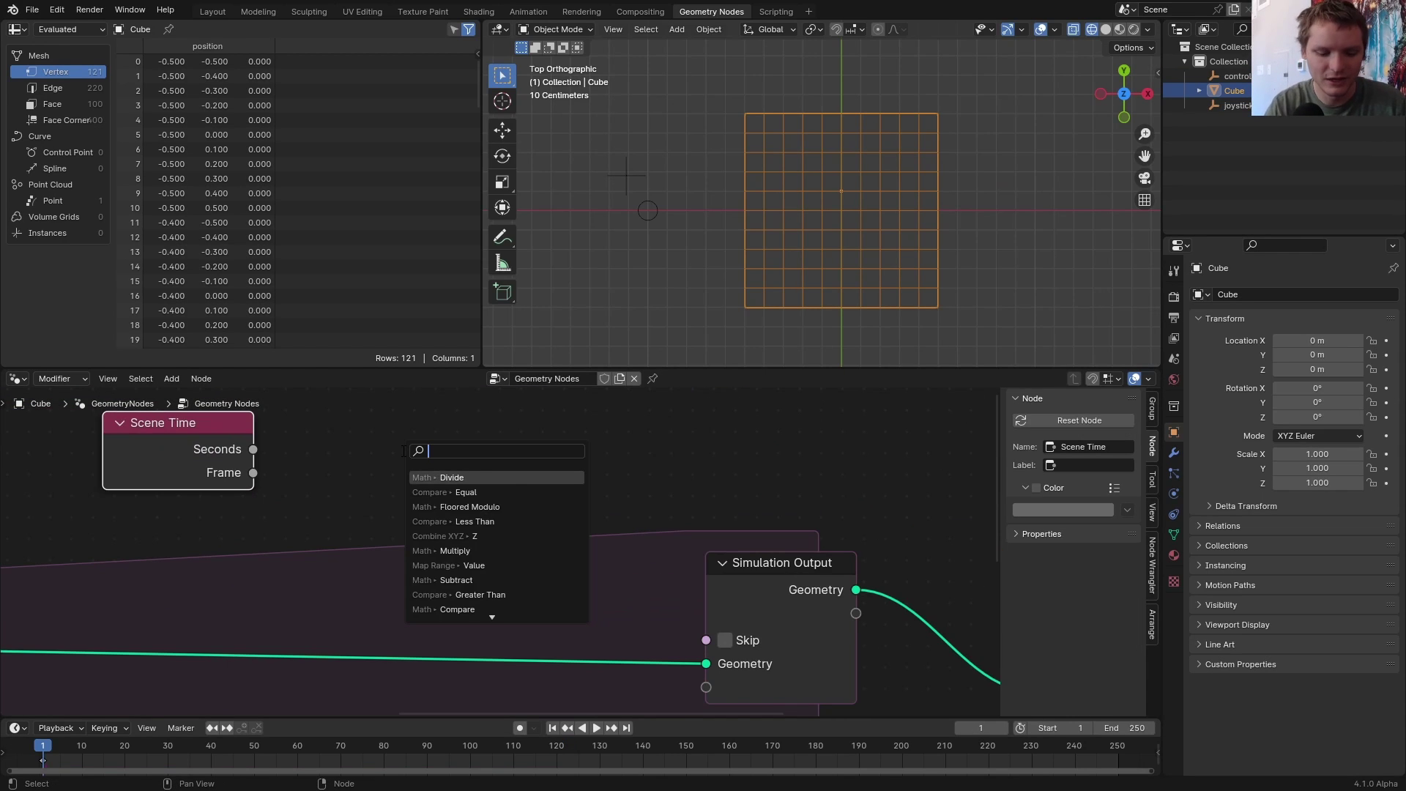
text(modul)
key(Return)
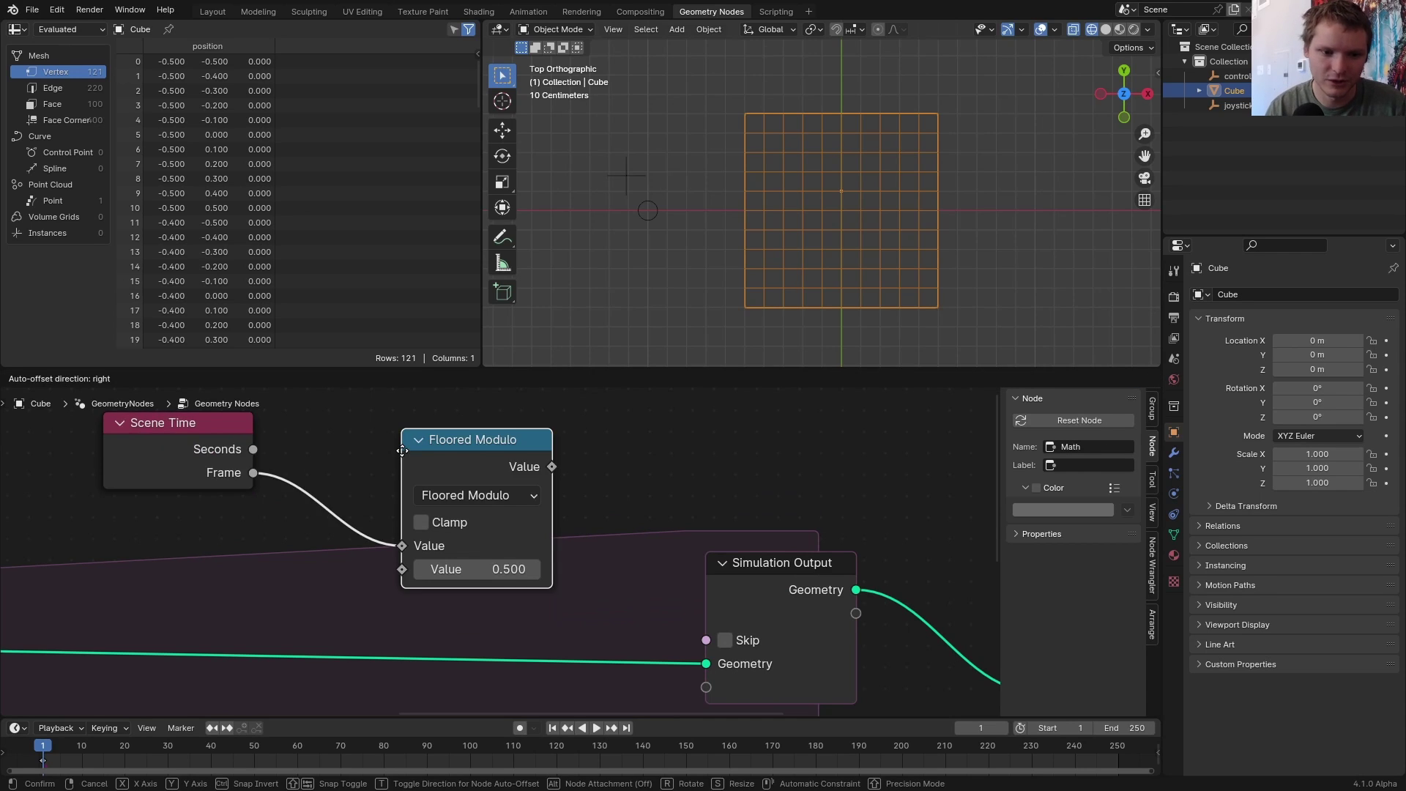
click(419, 497)
- Add a Compare Equal node with B set to 1
key(shift+a)
text(eq)
key(Return)
click(544, 573)
text(1)
key(Return)
scroll(340, 493, up, 1)
- Arrange Scene Time and Floored Modulo together and set the modulo divisor to 5
shift+click(341, 493)
shift+click(165, 484)
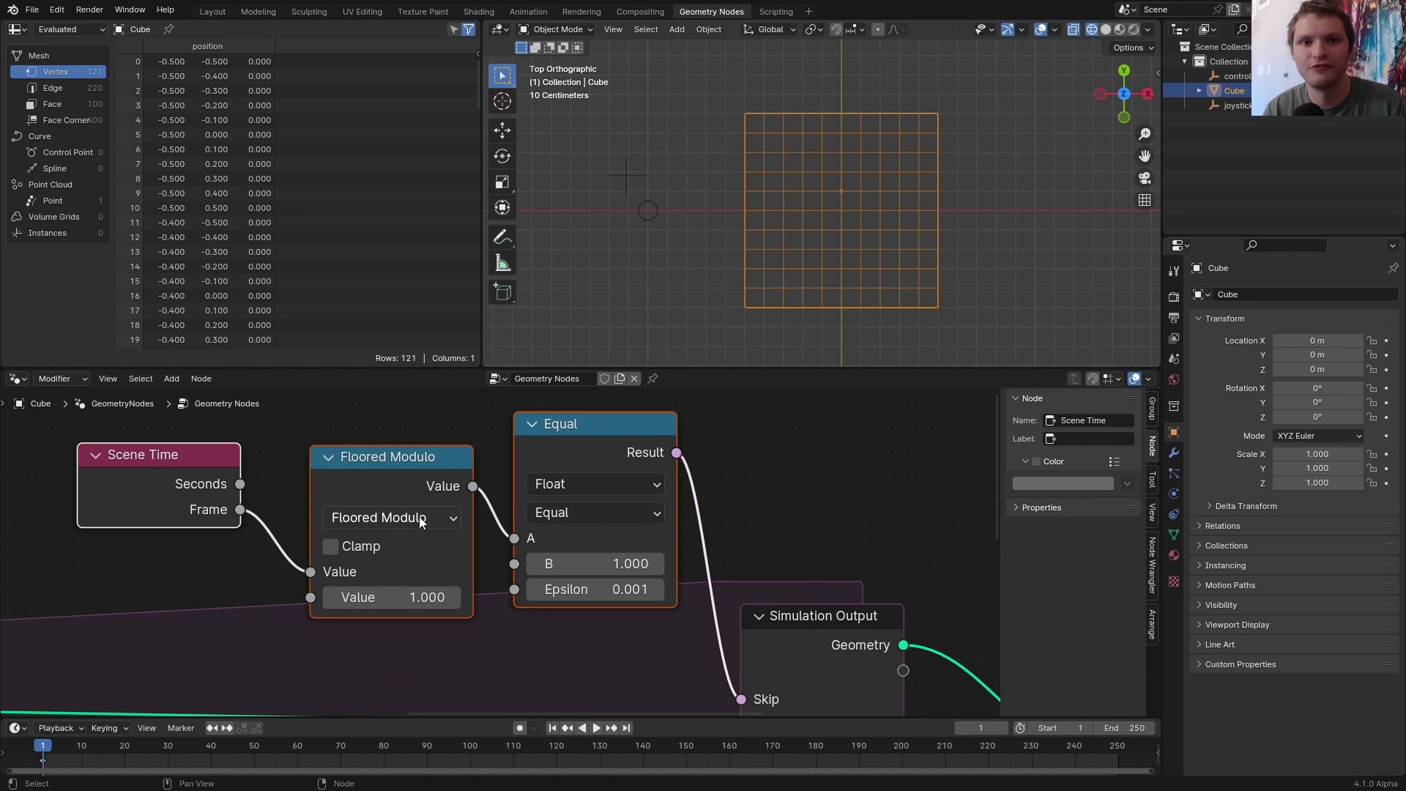
click(428, 593)
text(3)
key(Return)
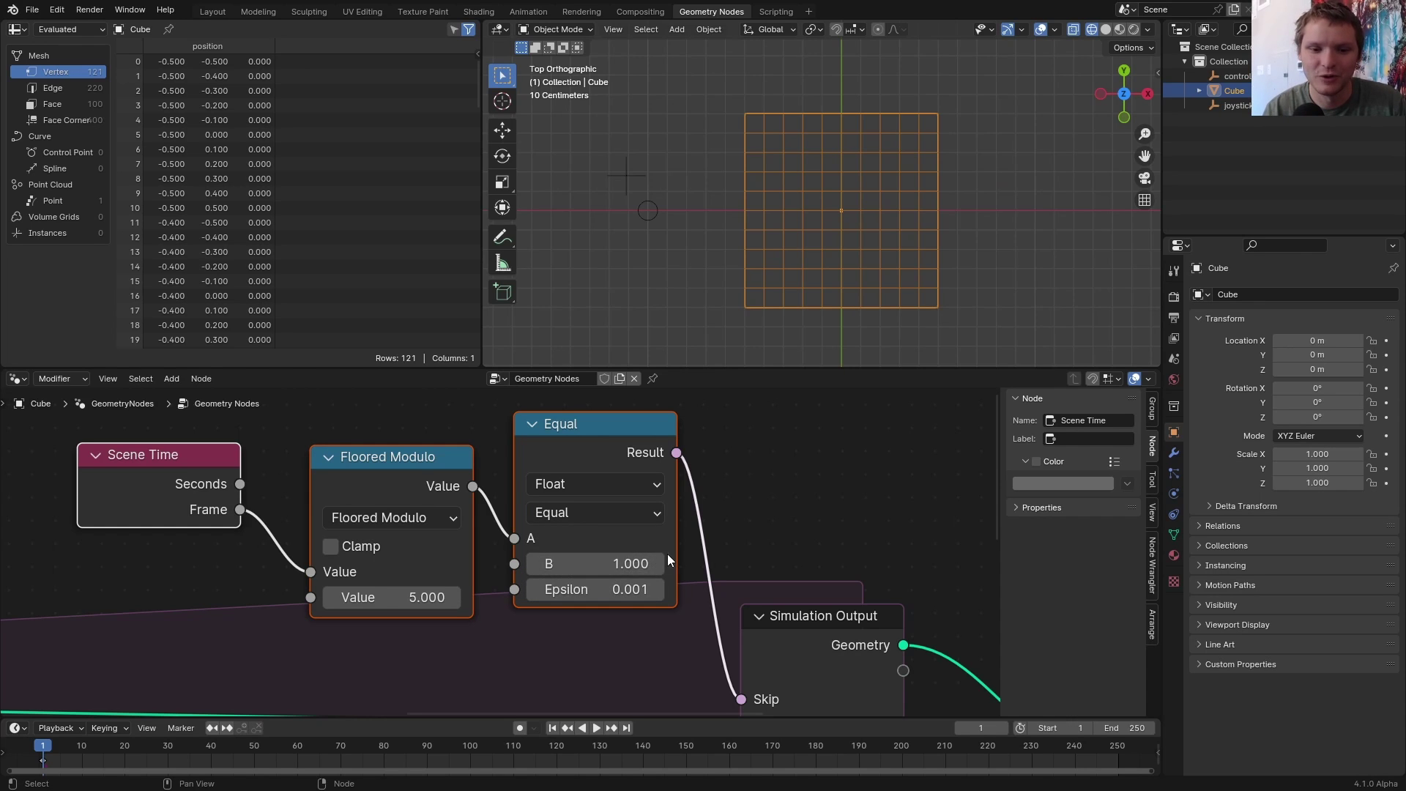
scroll(607, 187, up, 1)
- Play the simulation and steer the controller several times to test the throttled movement
click(585, 174)
key(space)
key(g)
click(547, 235)
key(g)
scroll(728, 172, down, 2)
click(728, 173)
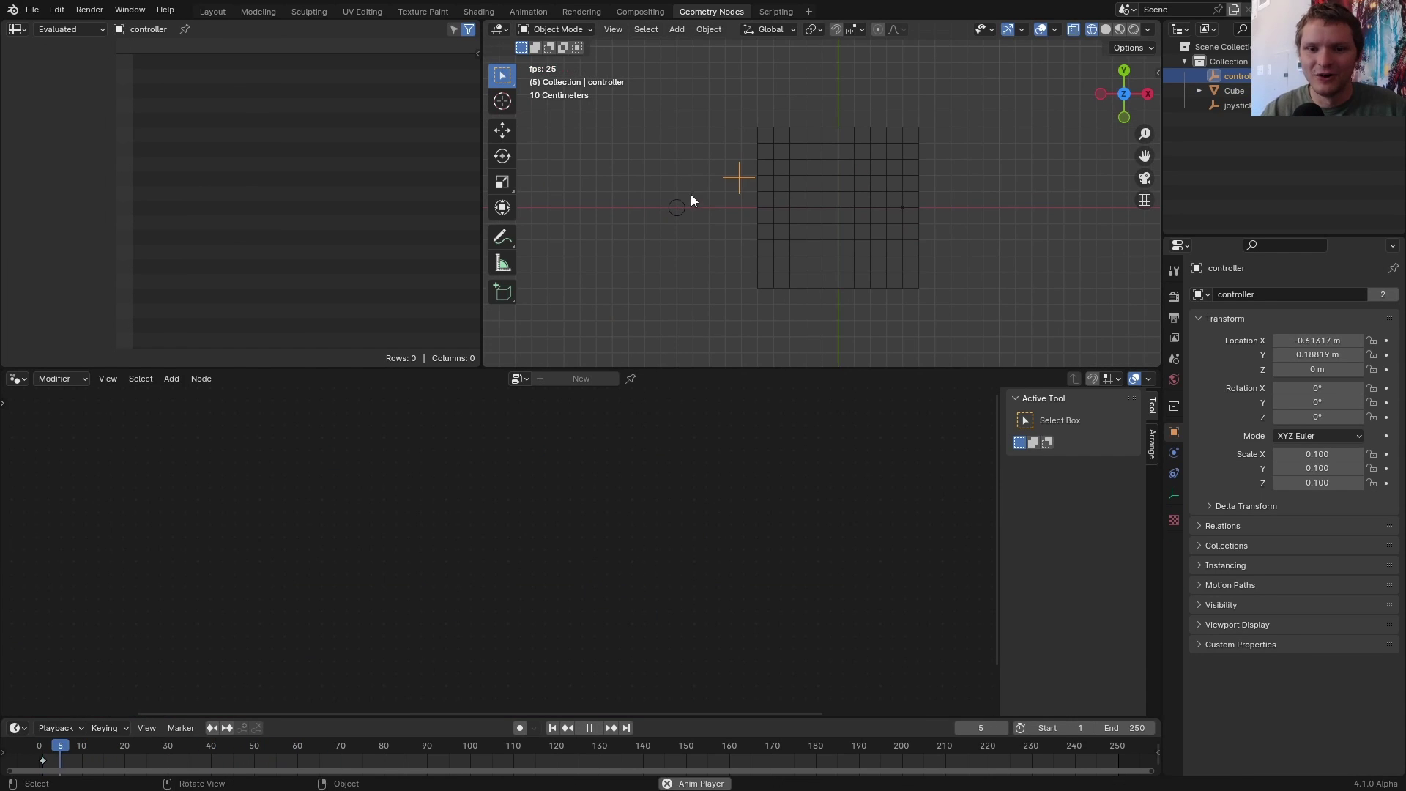
key(g)
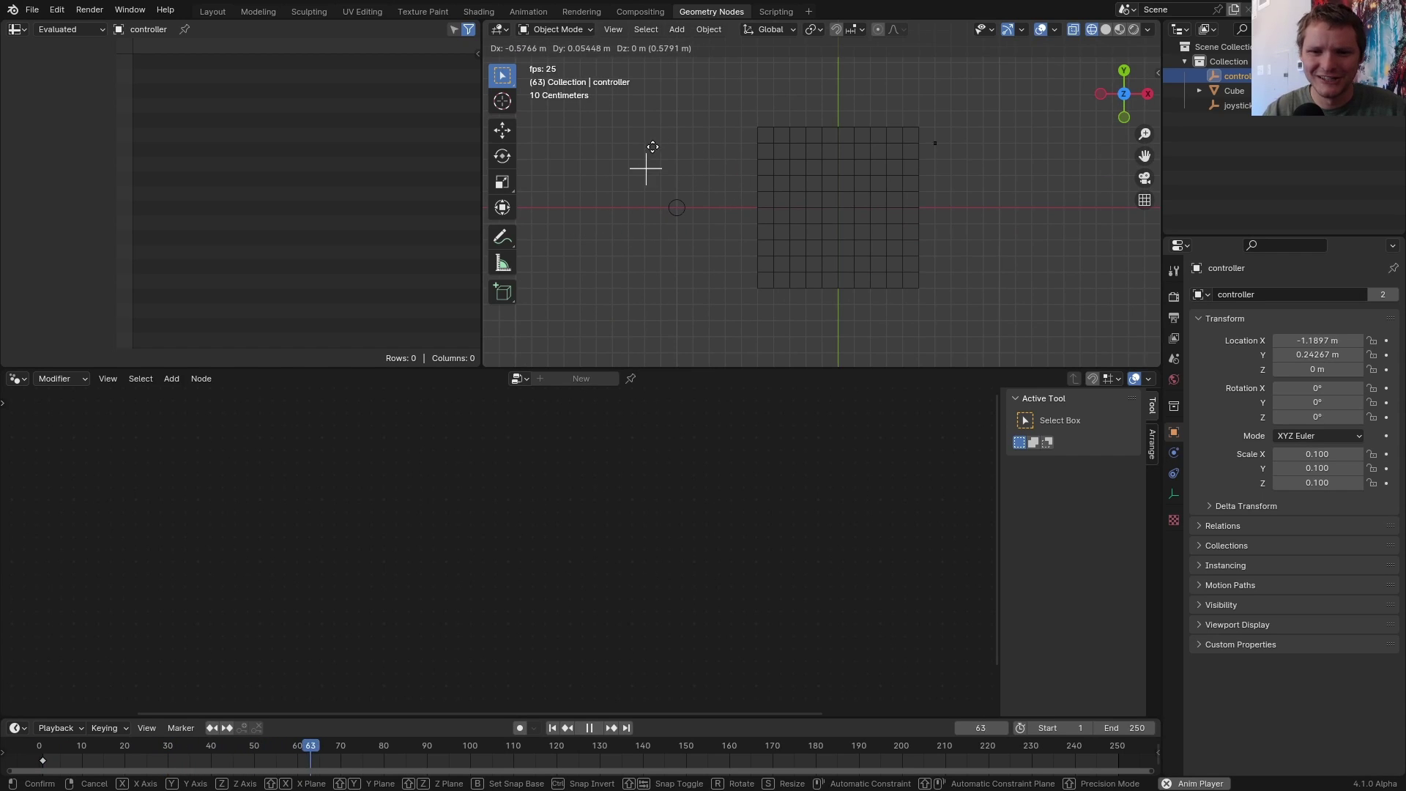
click(669, 245)
key(space)
- Switch the Cube's frame comparison to Not Equal and return to frame 1
click(857, 263)
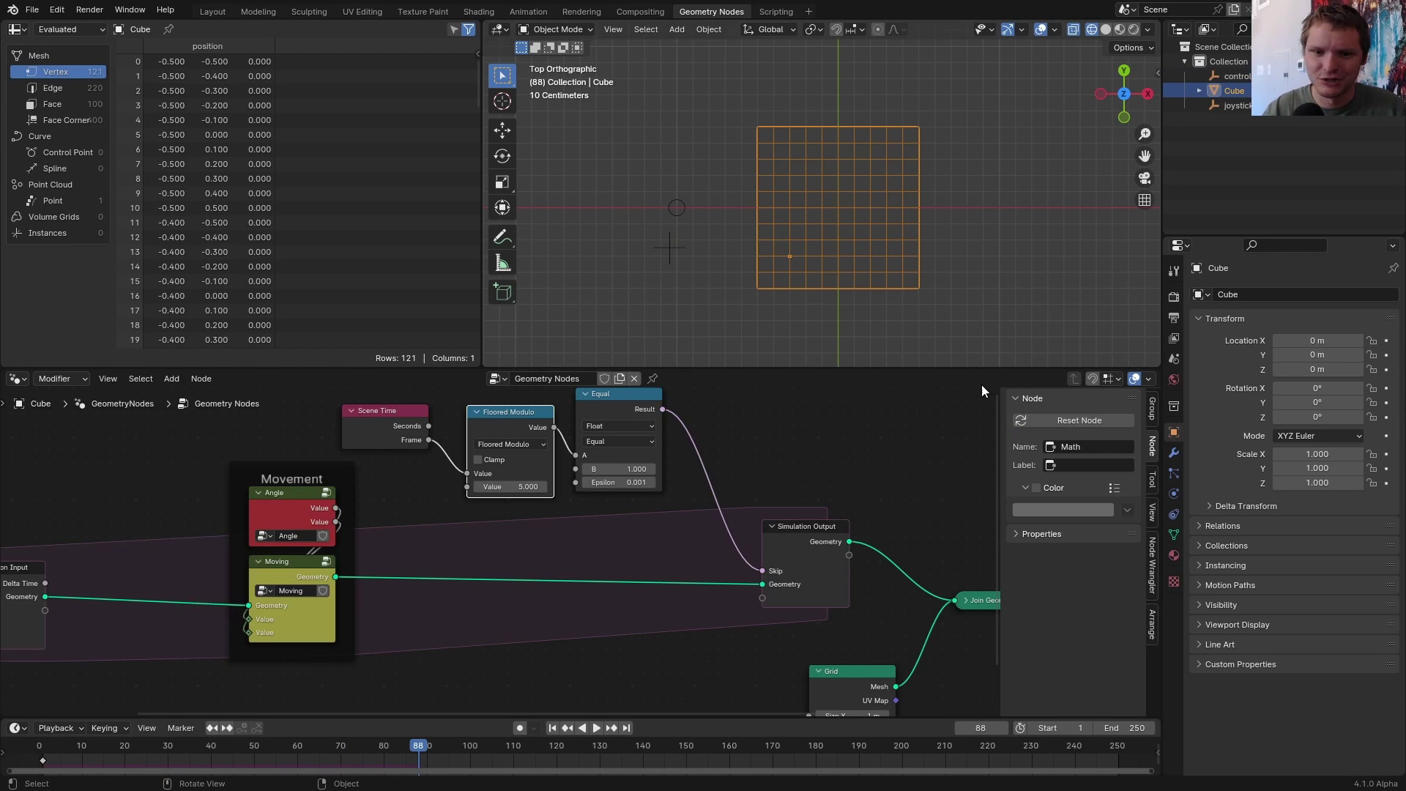
scroll(546, 488, up, 2)
click(545, 490)
click(533, 636)
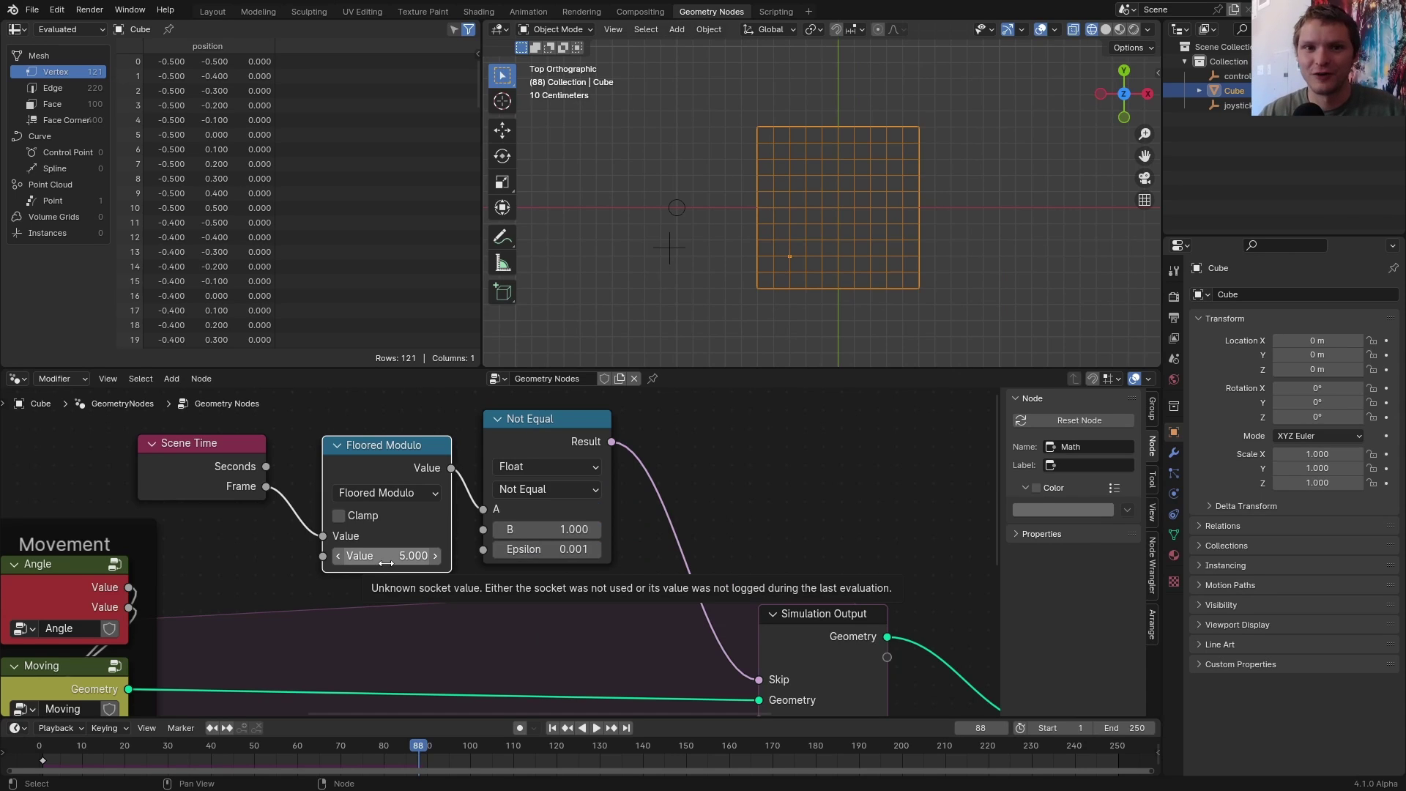
key(shift+Left)
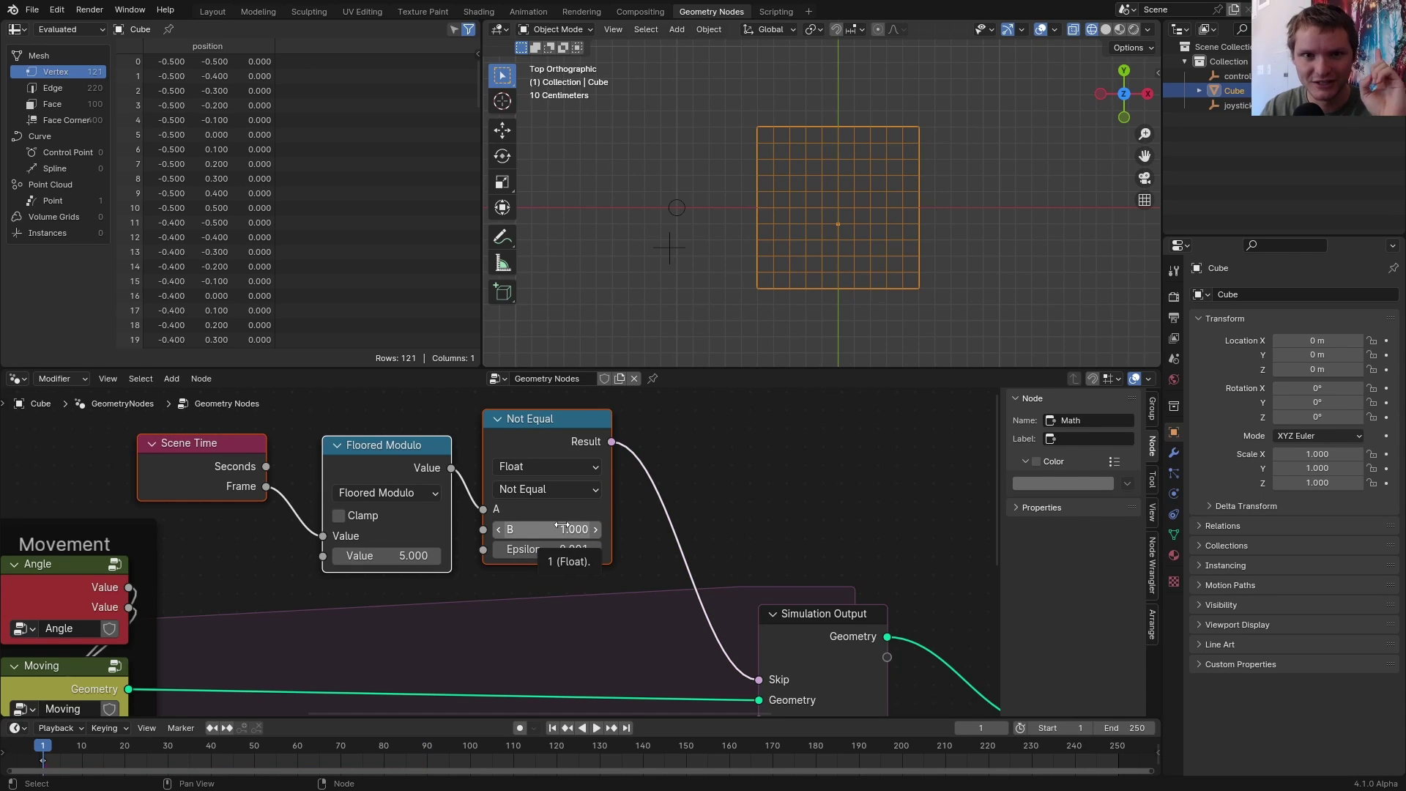
middle_drag(562, 528, 473, 416)
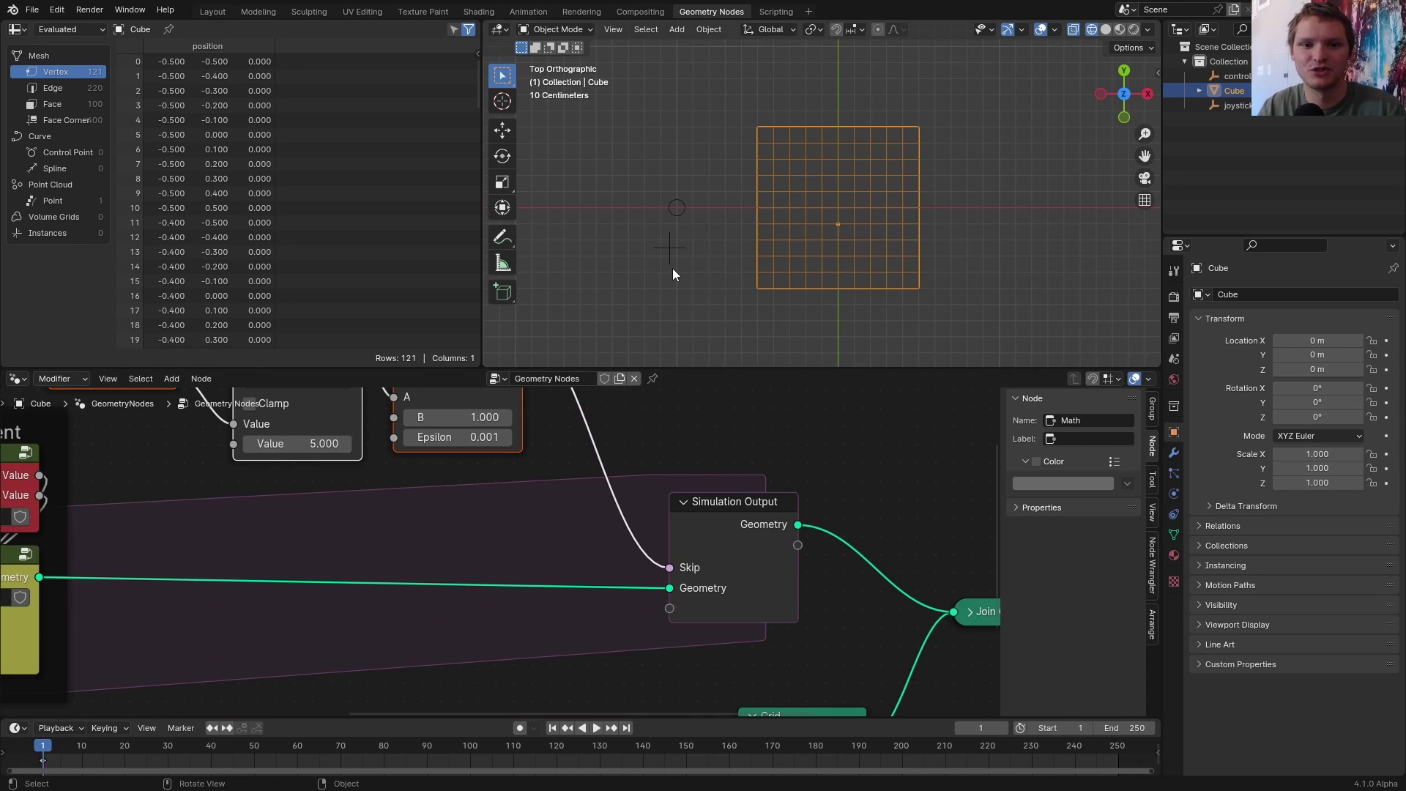
scroll(673, 268, up, 1)
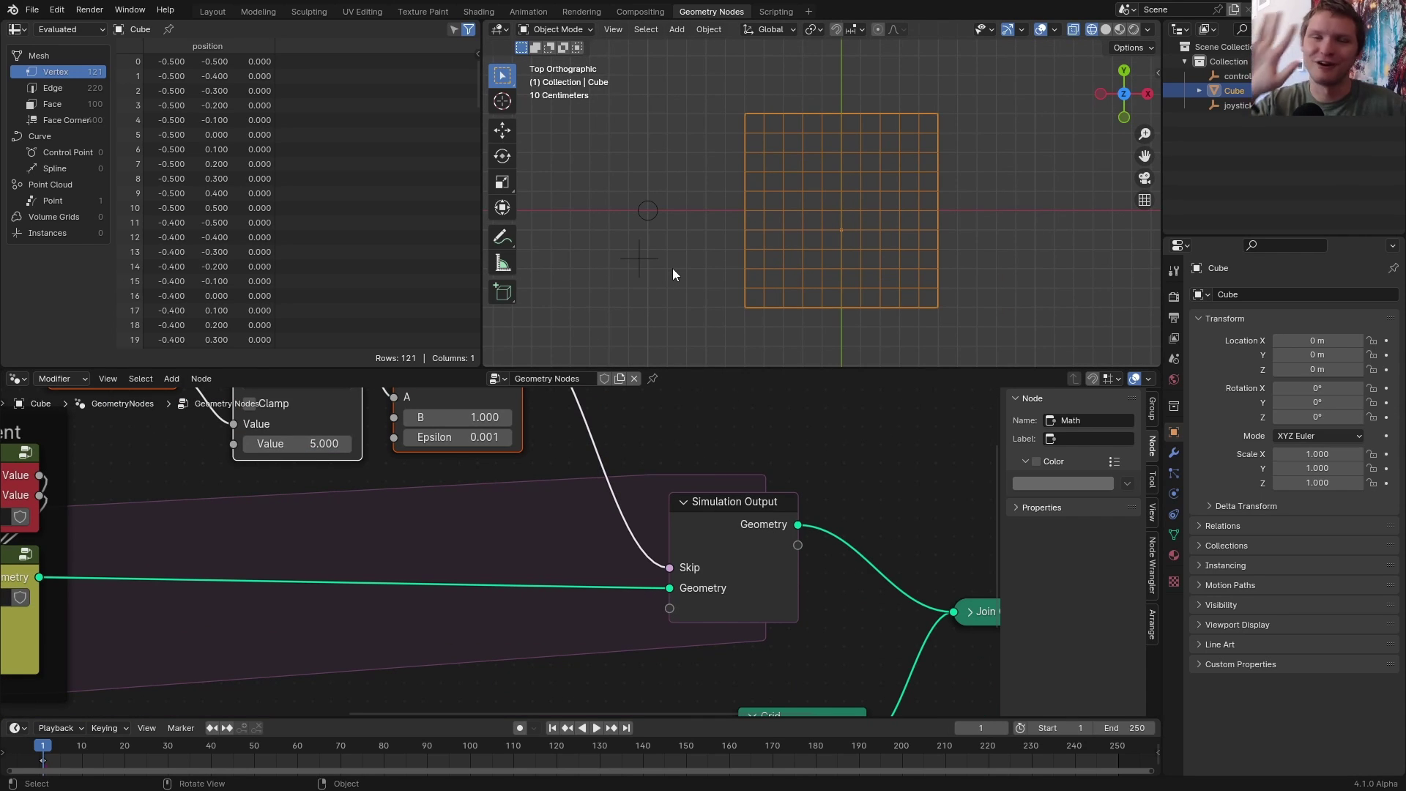
- Raise the Floored Modulo divisor in the Cube's tree to 8
drag(638, 259, 629, 242)
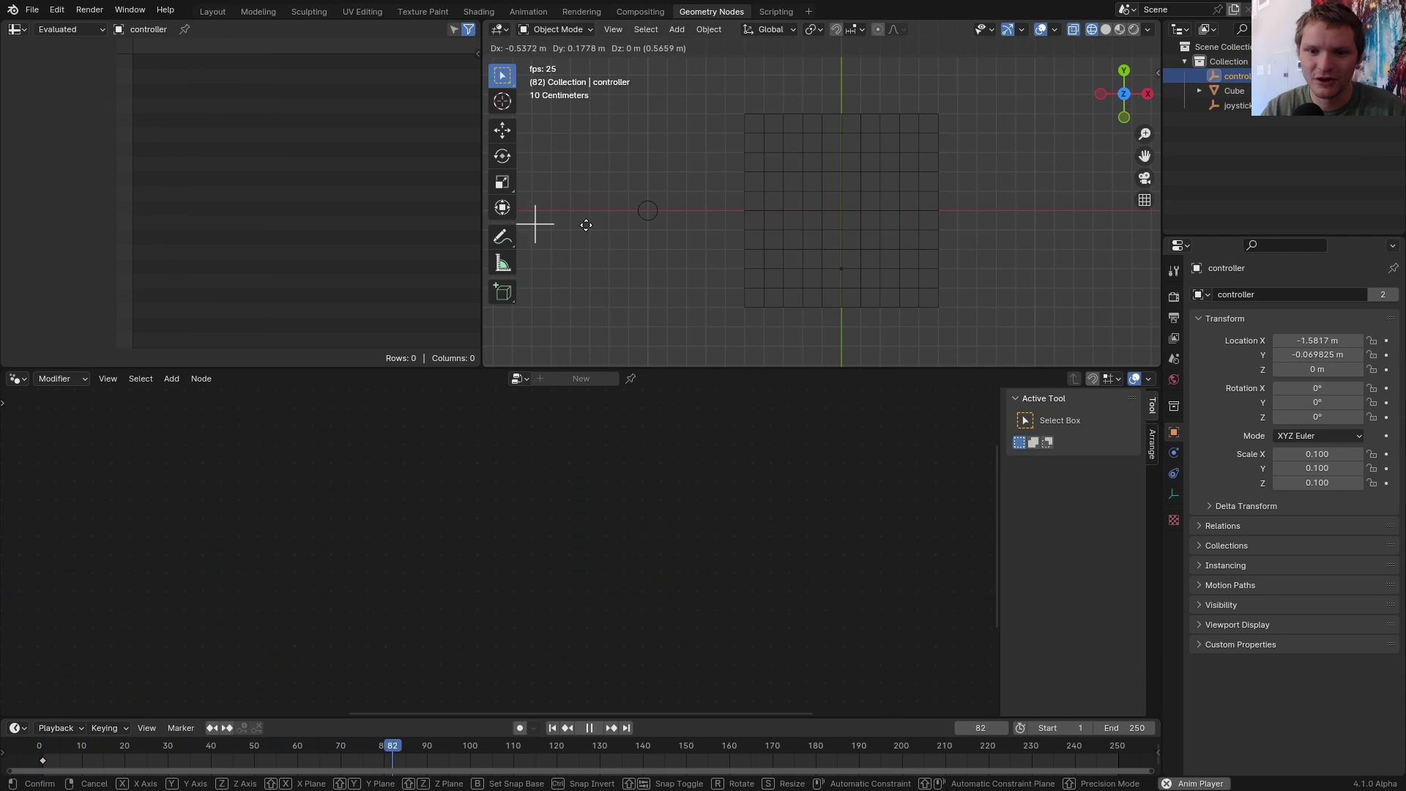
click(1233, 90)
double_click(439, 493)
key(Return)
- Play the simulation and steer the controller to test the slower stepping
mouse_move(628, 243)
mouse_down()
mouse_move(709, 189)
mouse_move(644, 150)
mouse_move(584, 195)
mouse_move(634, 251)
mouse_move(739, 183)
mouse_up()
key(space)
key(space)
scroll(706, 211, up, 5)
click(701, 210)
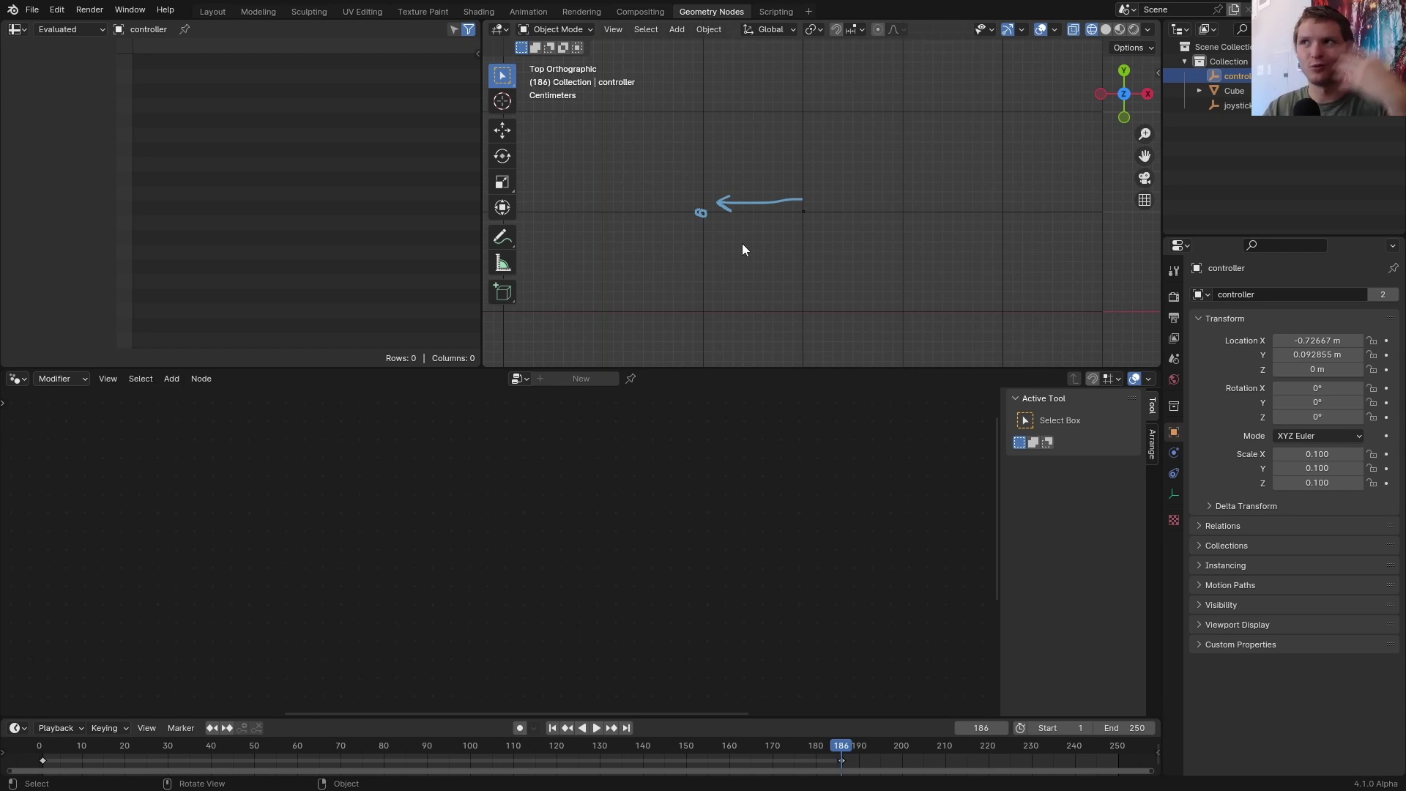
- Drop a Join Geometry node on the Moving output link and feed the second Points node into it
key(shift+a)
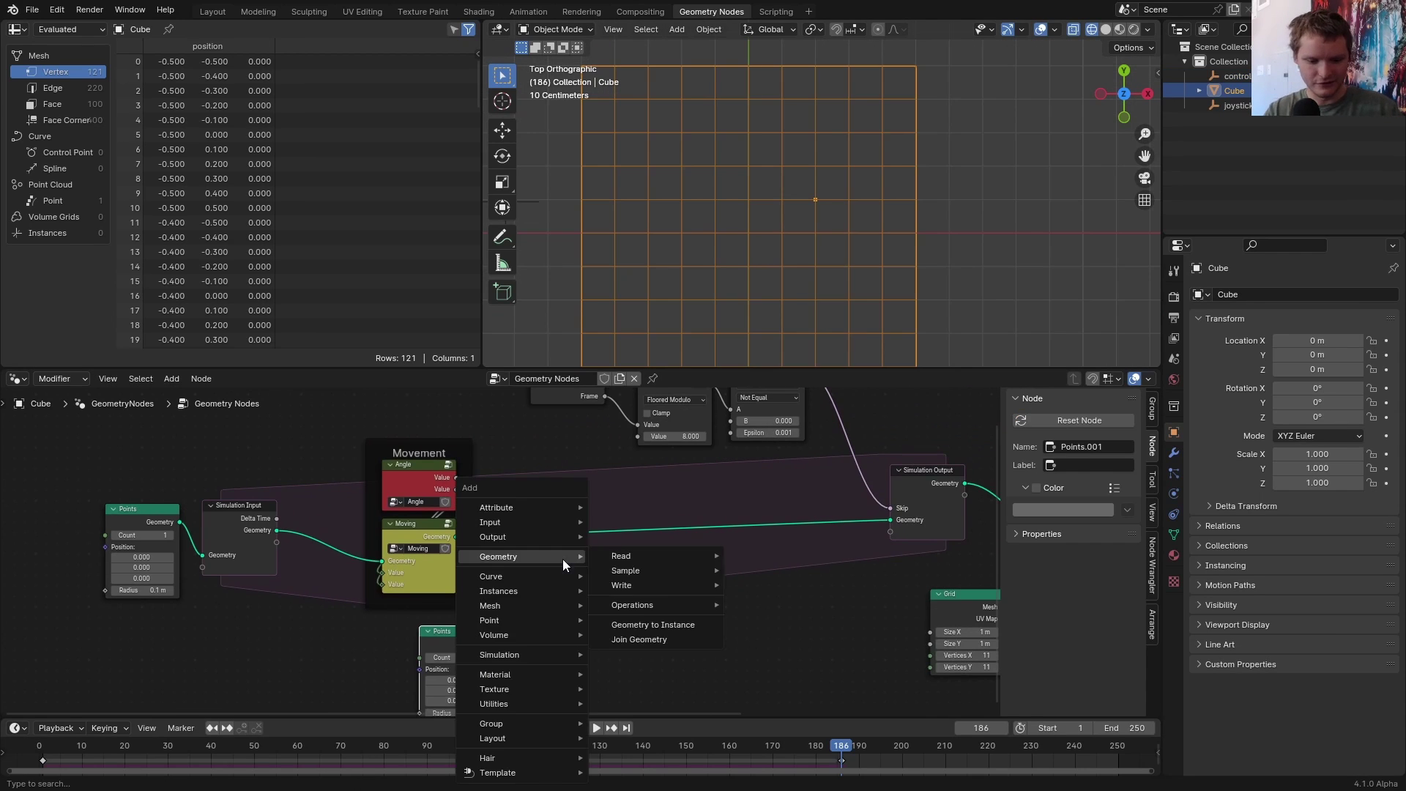
text(jo)
key(Return)
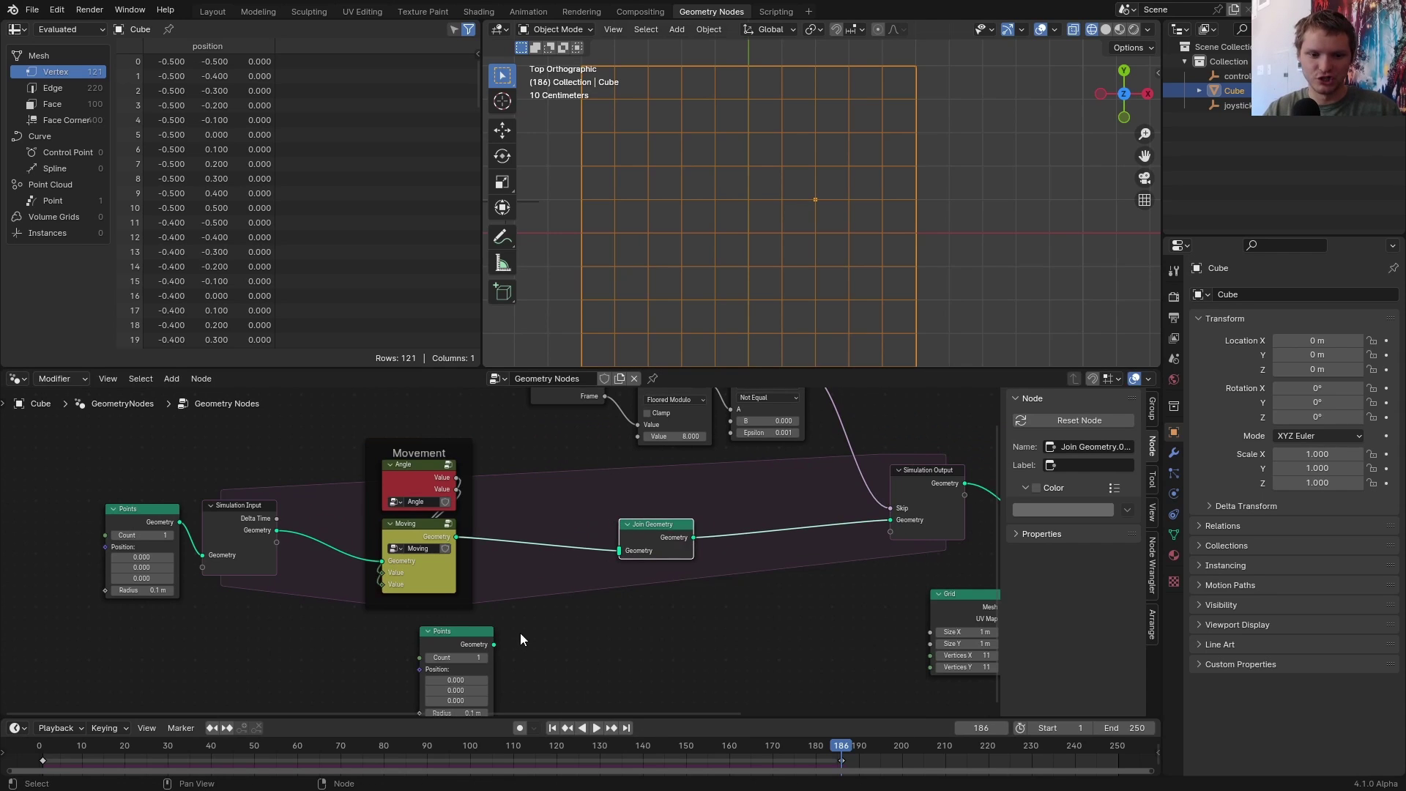
scroll(517, 633, up, 1)
click(374, 665)
- Restart from frame 1, play and steer the controller to see the trail of points
drag(648, 553, 651, 550)
click(634, 208)
key(shift+Left)
key(space)
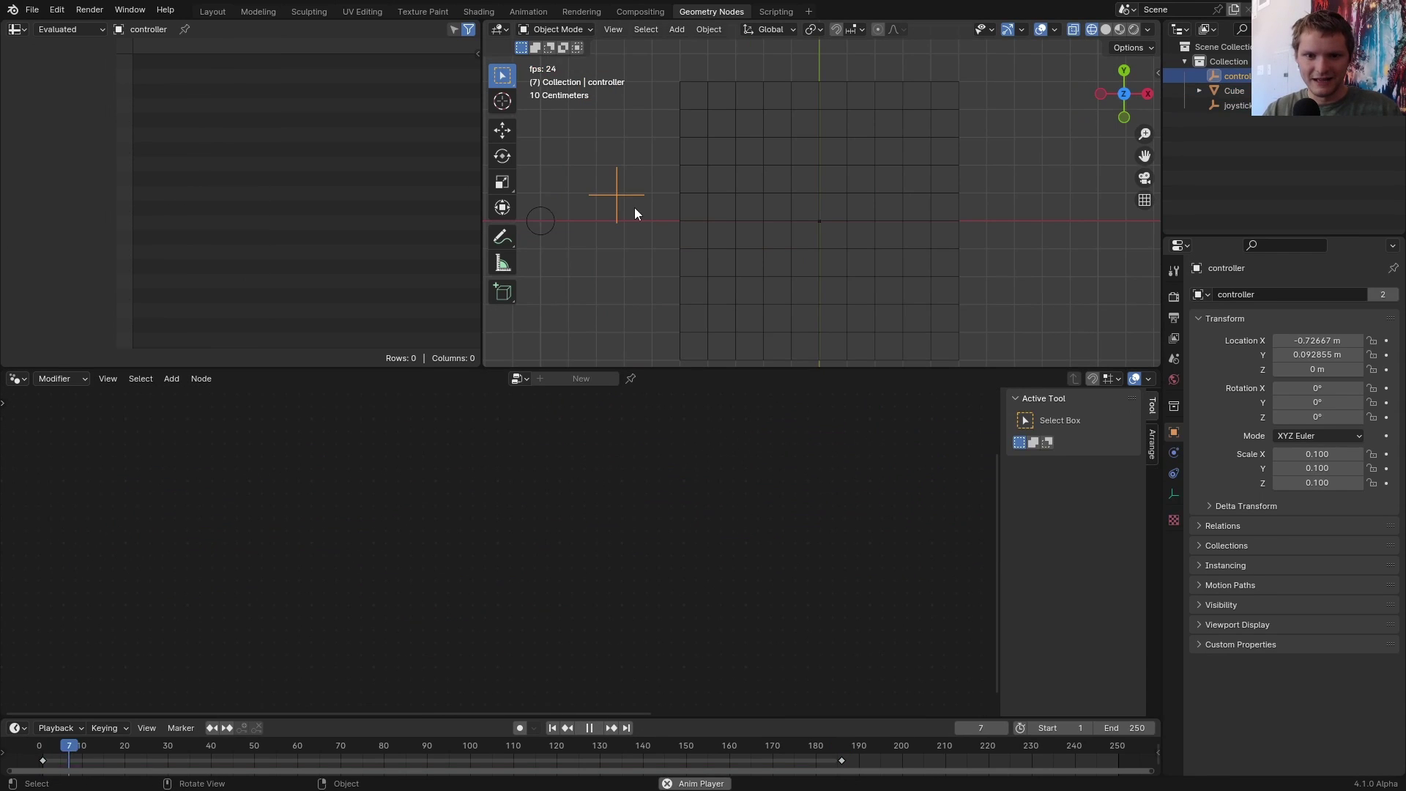
key(g)
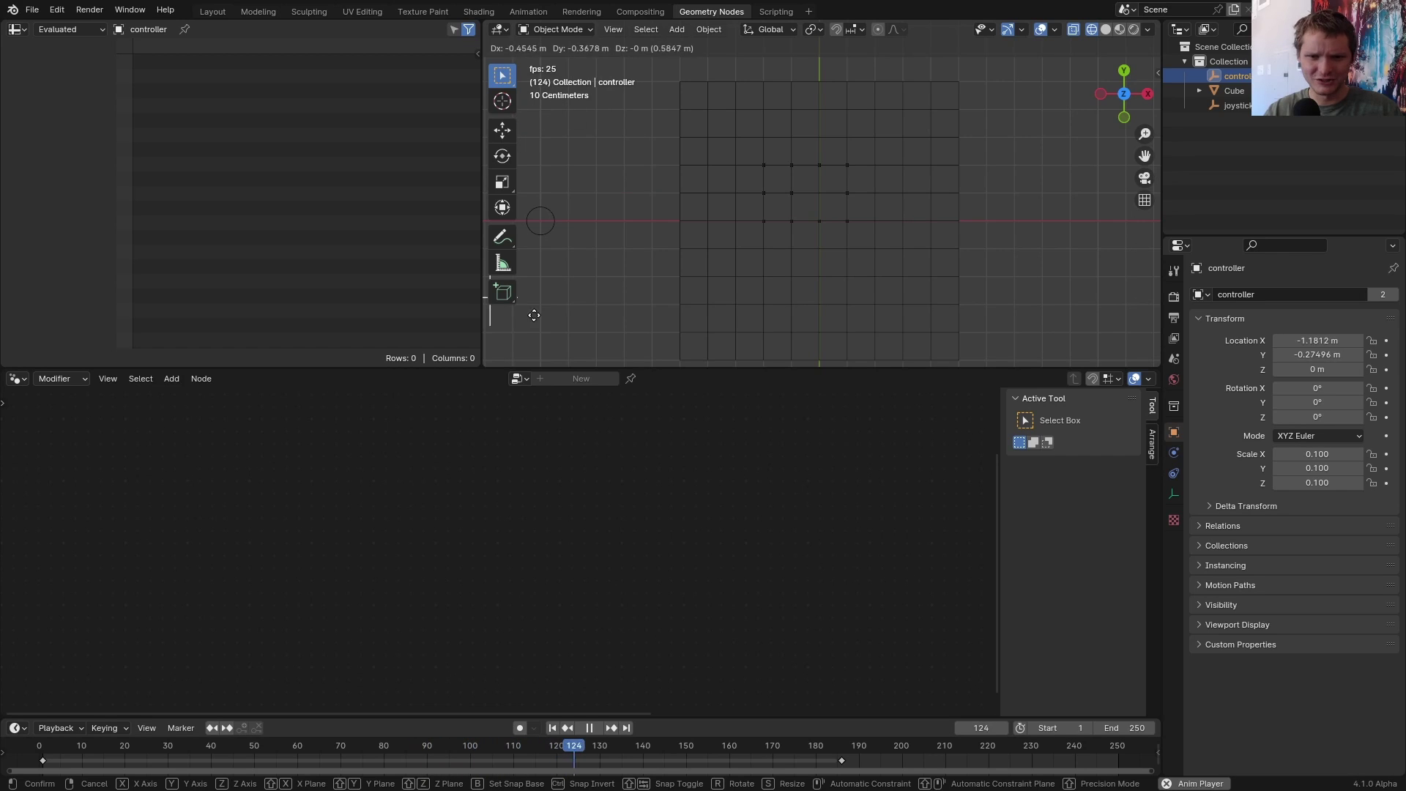
click(630, 179)
key(space)
click(758, 274)
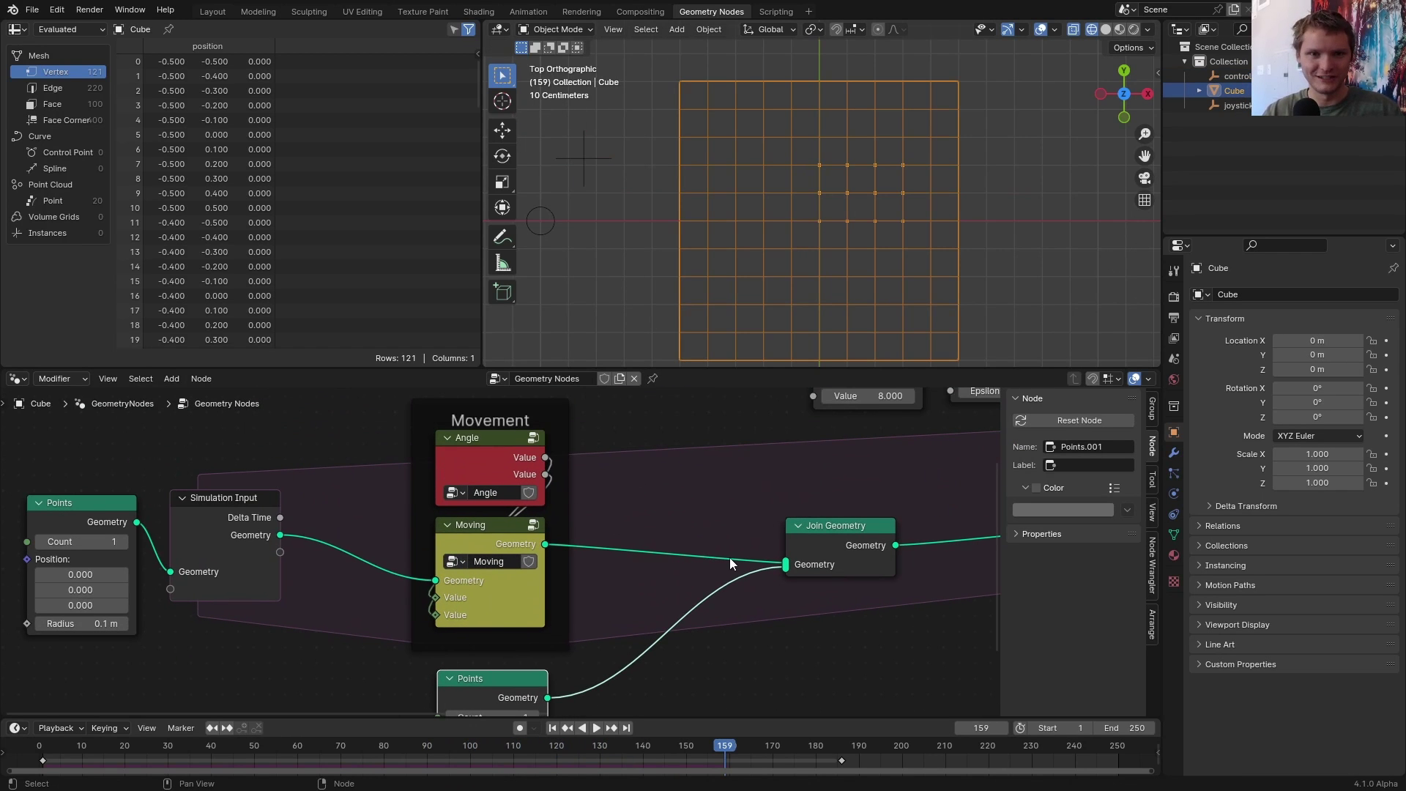
- Make room after Simulation Input and insert a Store Named Attribute node on the geometry link
middle_drag(723, 555, 799, 435)
middle_drag(44, 483, 157, 577)
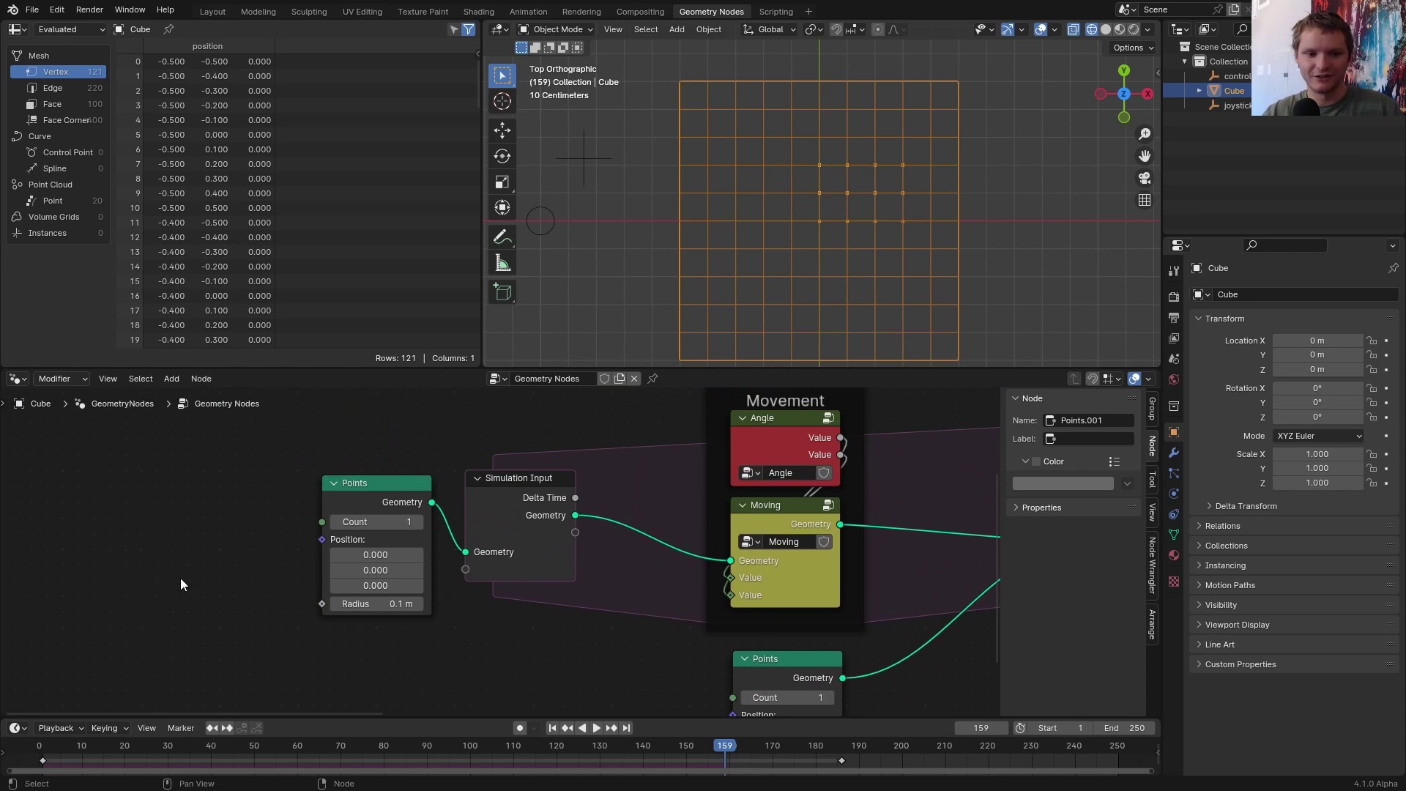
drag(157, 582, 448, 514)
key(g)
click(120, 516)
key(shift+a)
text(store)
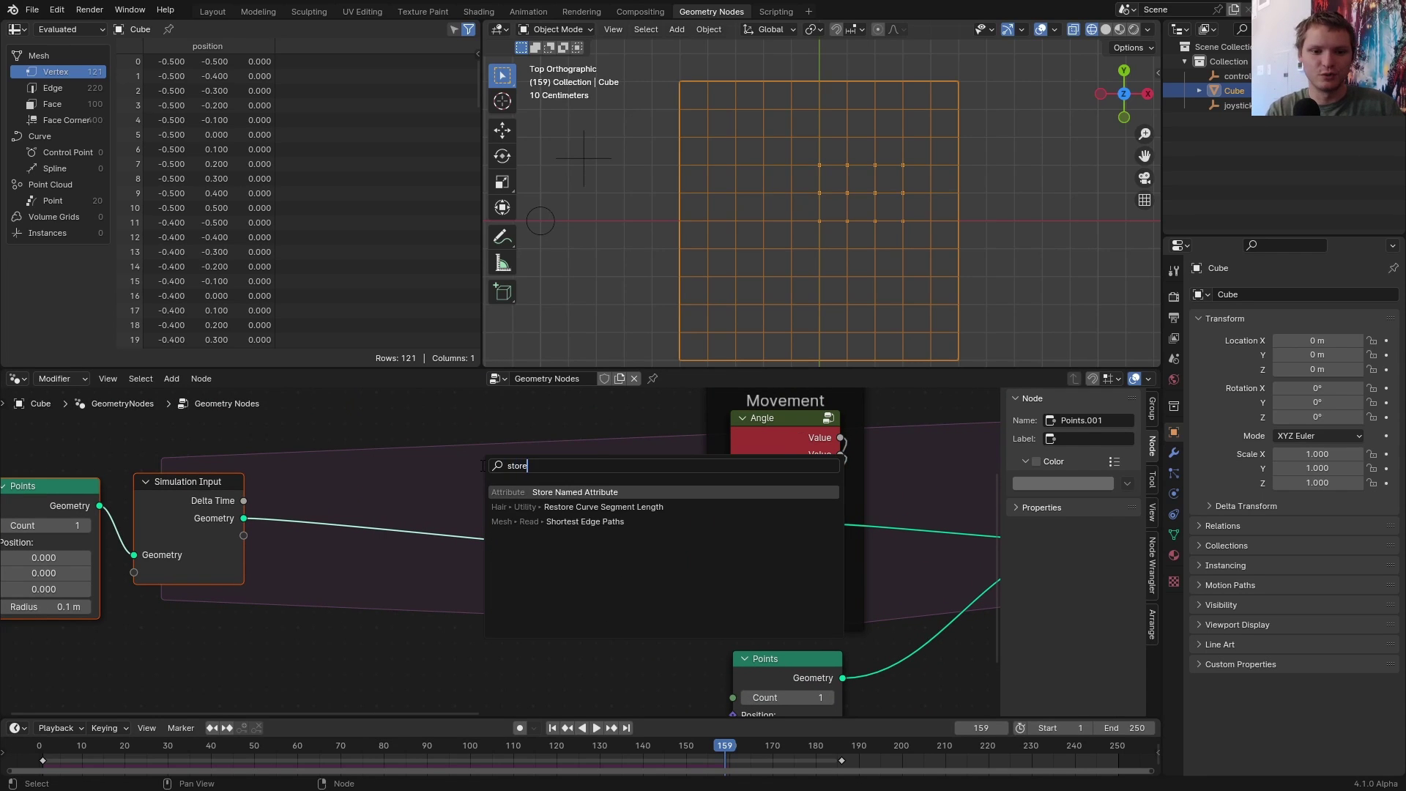
key(Return)
click(541, 475)
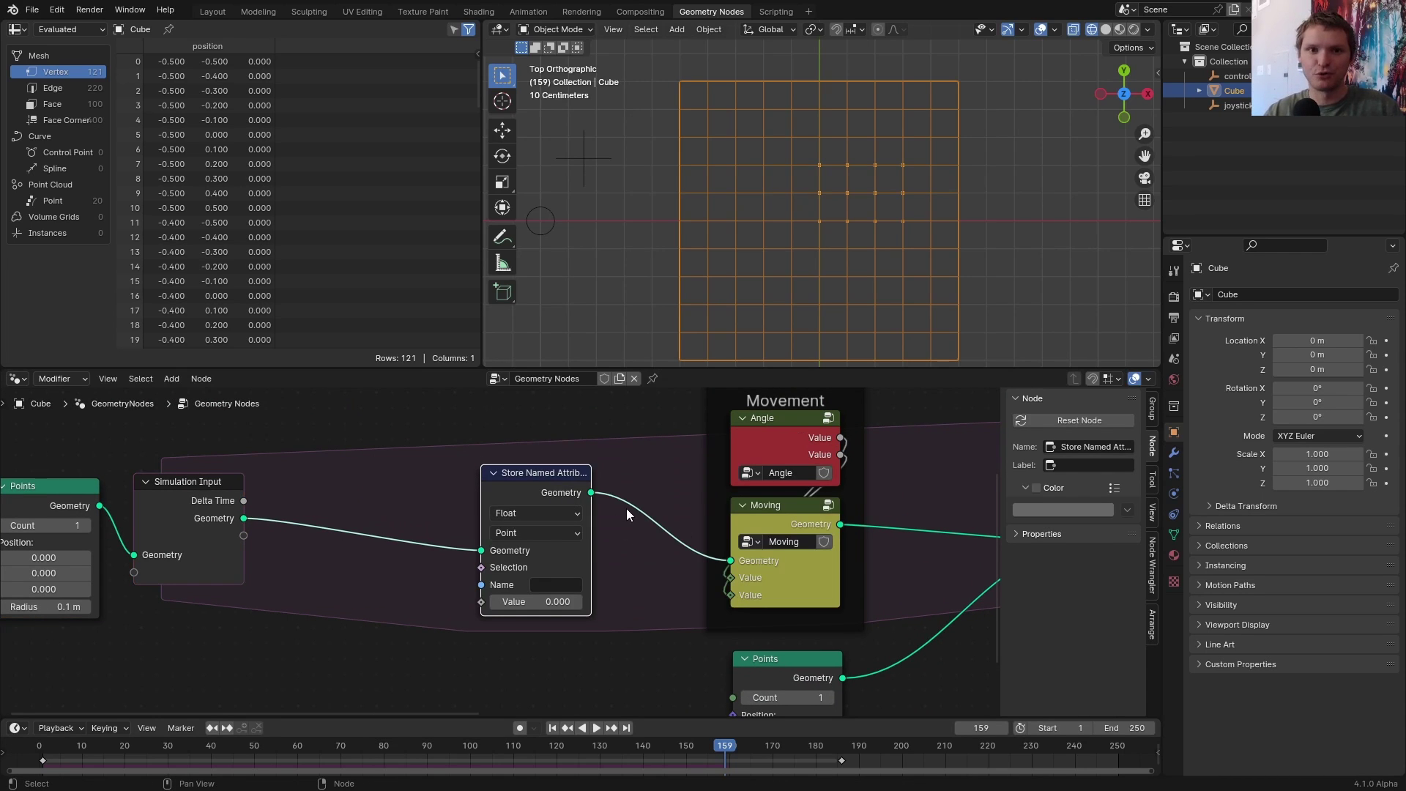
- Set the attribute to Vector named 'pos' with Position as its value, then replay from frame 1
mouse_move(741, 505)
middle_down()
mouse_move(489, 494)
mouse_move(735, 528)
middle_up()
scroll(703, 517, up, 2)
click(669, 498)
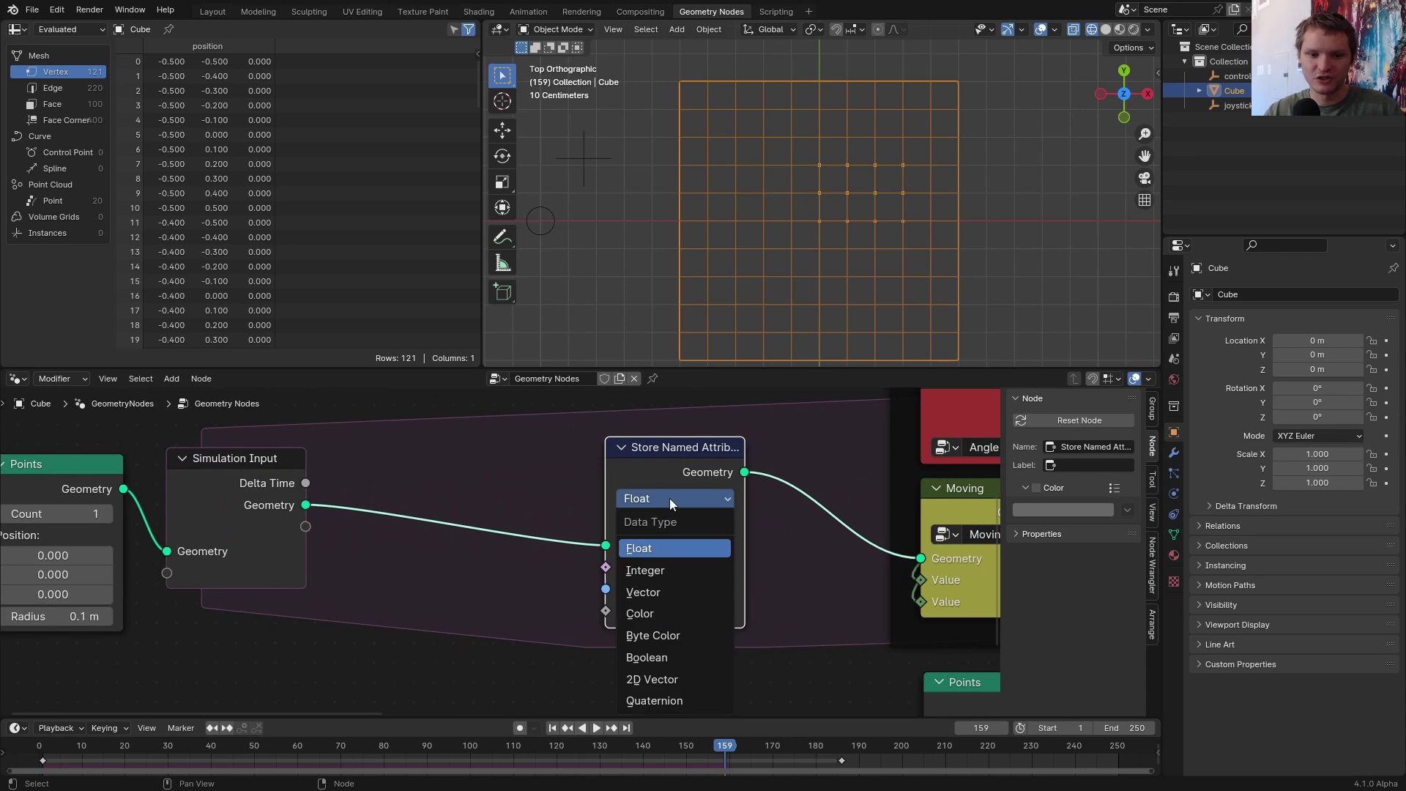
click(659, 592)
text(pos)
key(Return)
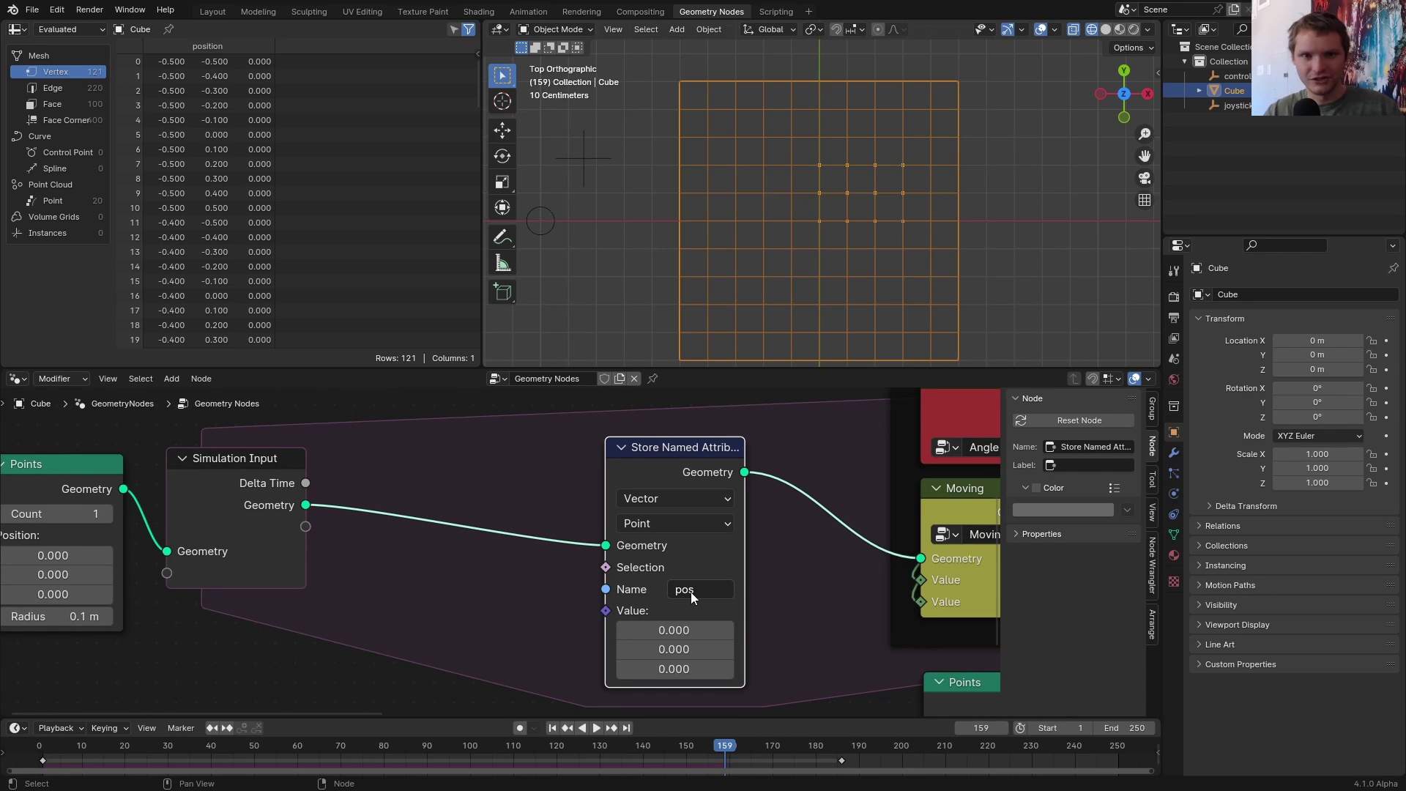
scroll(691, 593, down, 2)
drag(636, 535, 309, 538)
key(Return)
scroll(288, 551, down, 2)
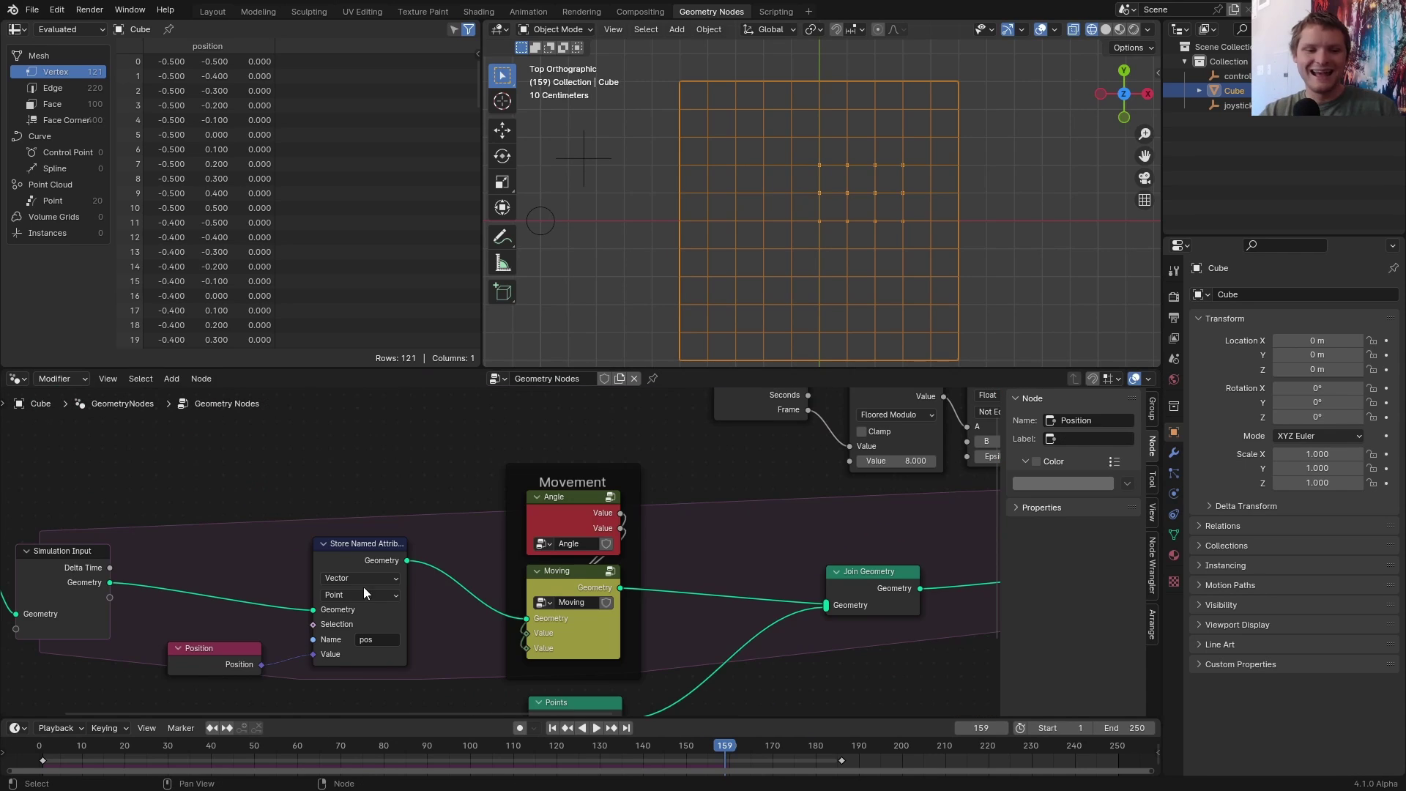
key(shift+Left)
key(space)
key(space)
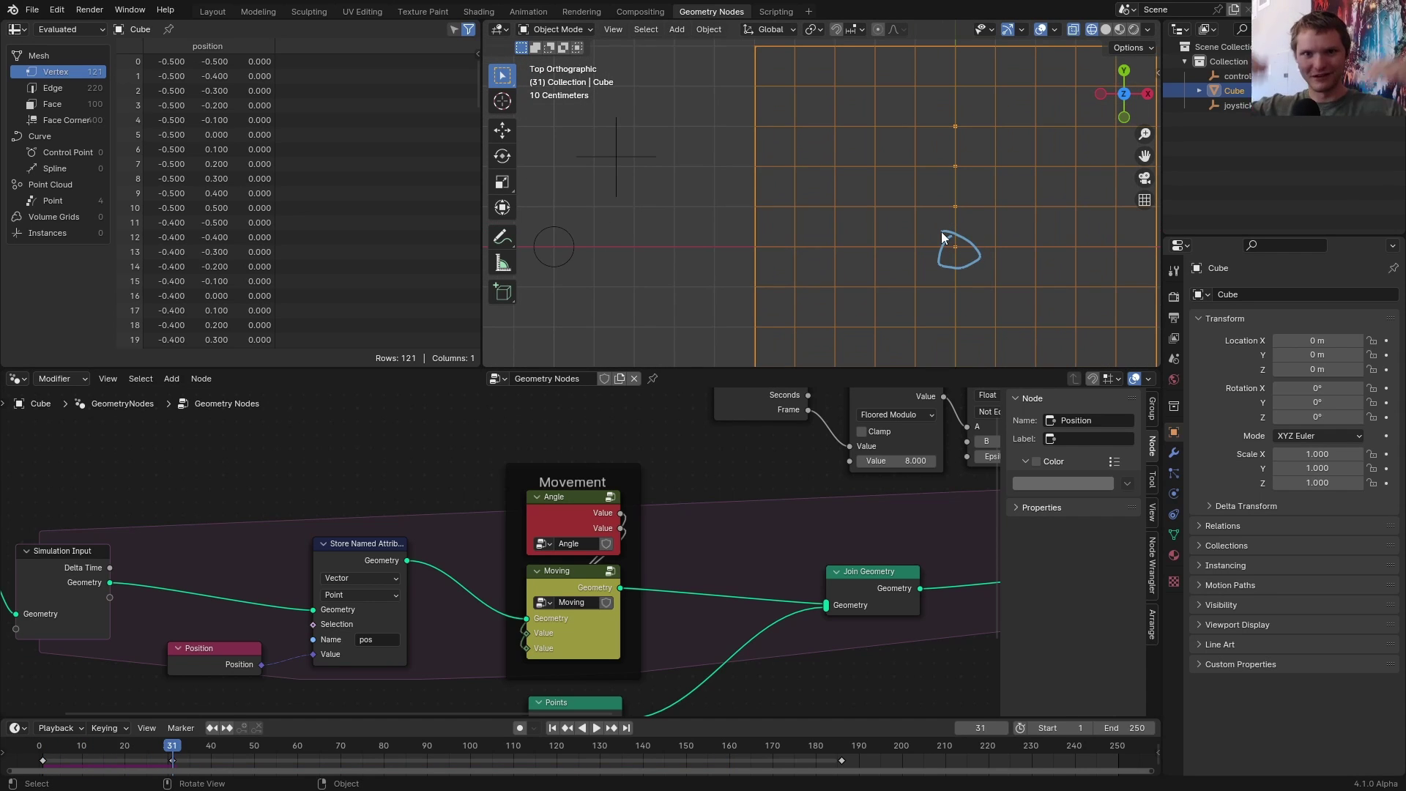
drag(460, 414, 414, 465)
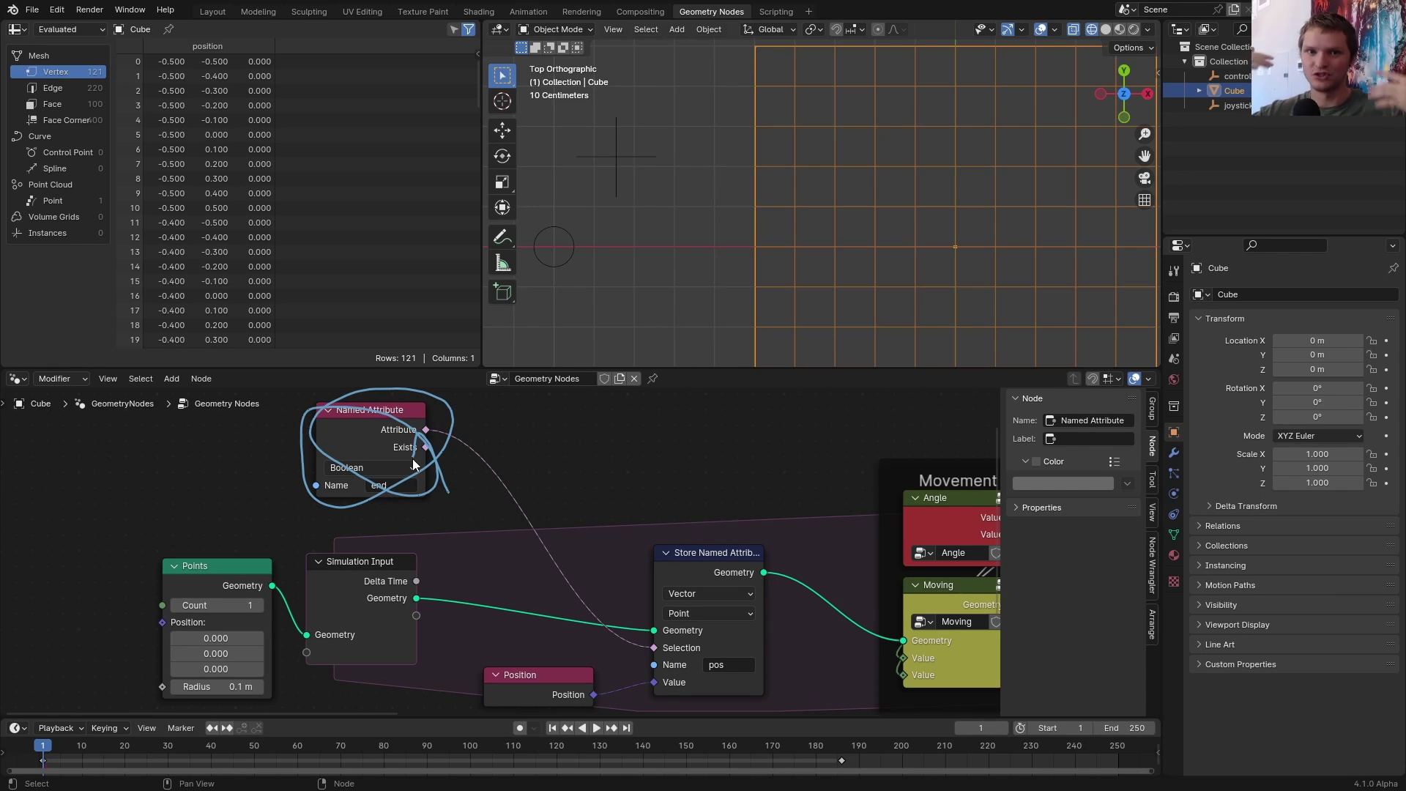
- Add a Math Add node fed by a new Simulation Input state value socket
key(shift+a)
text(math)
key(Return)
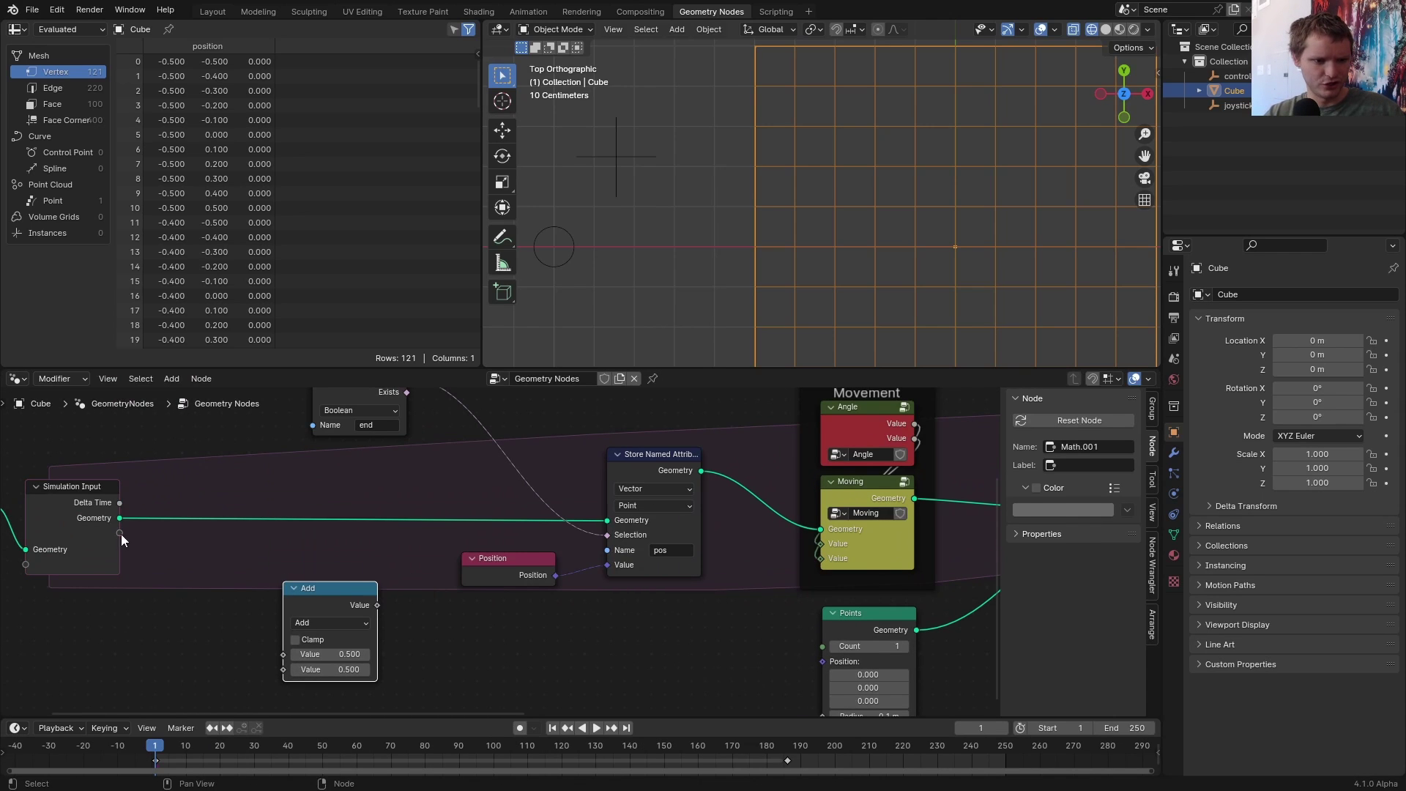
drag(121, 534, 283, 654)
middle_drag(291, 645, 421, 569)
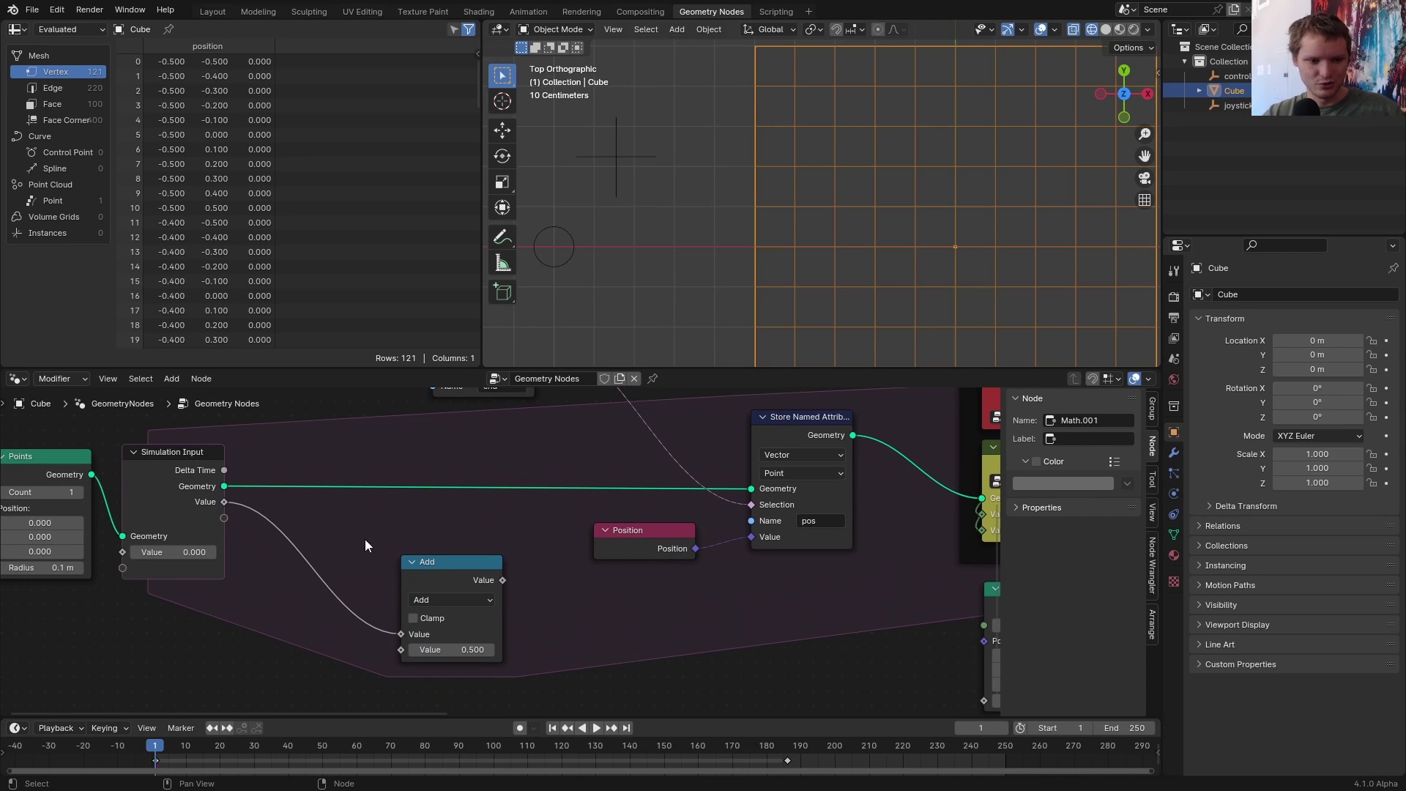
scroll(550, 625, down, 3)
middle_drag(659, 649, 468, 650)
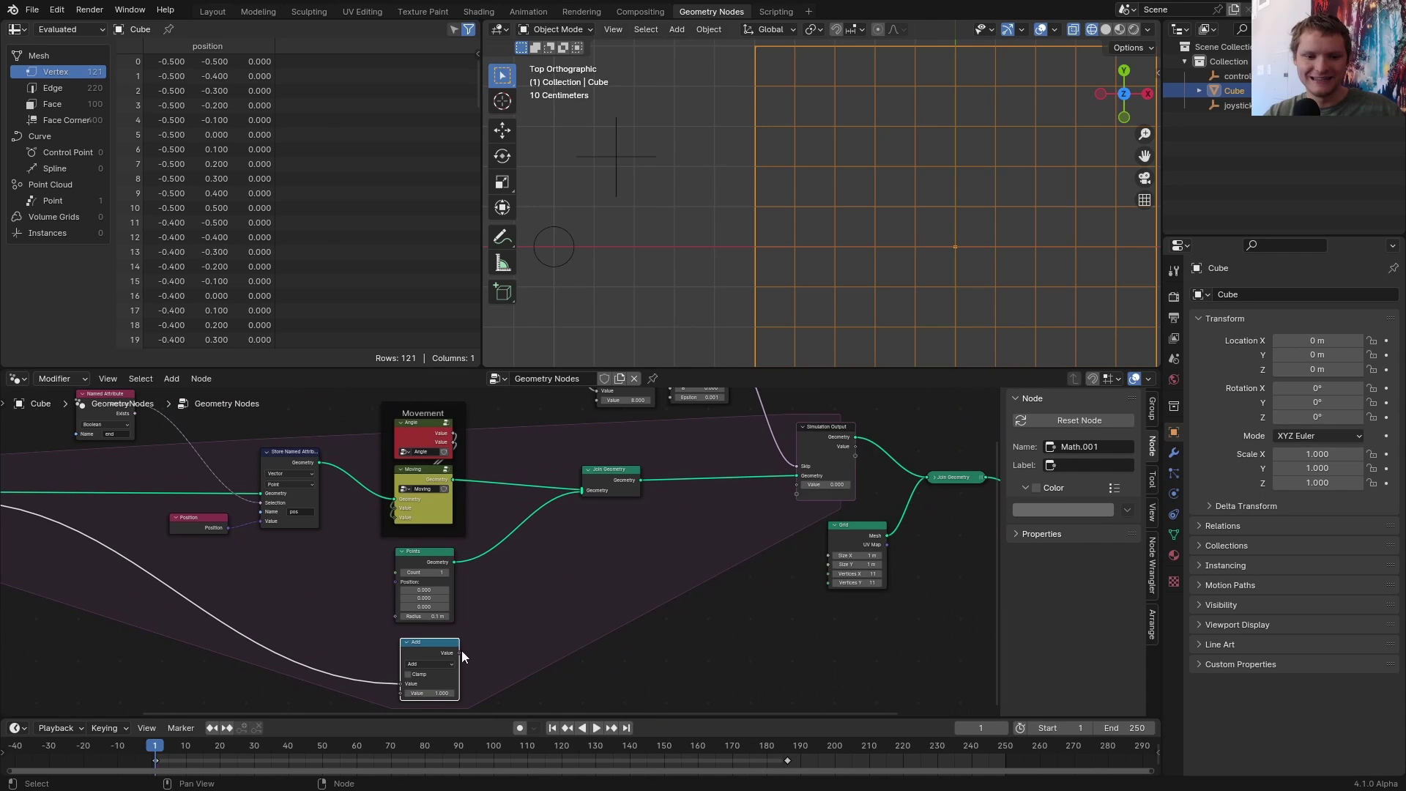
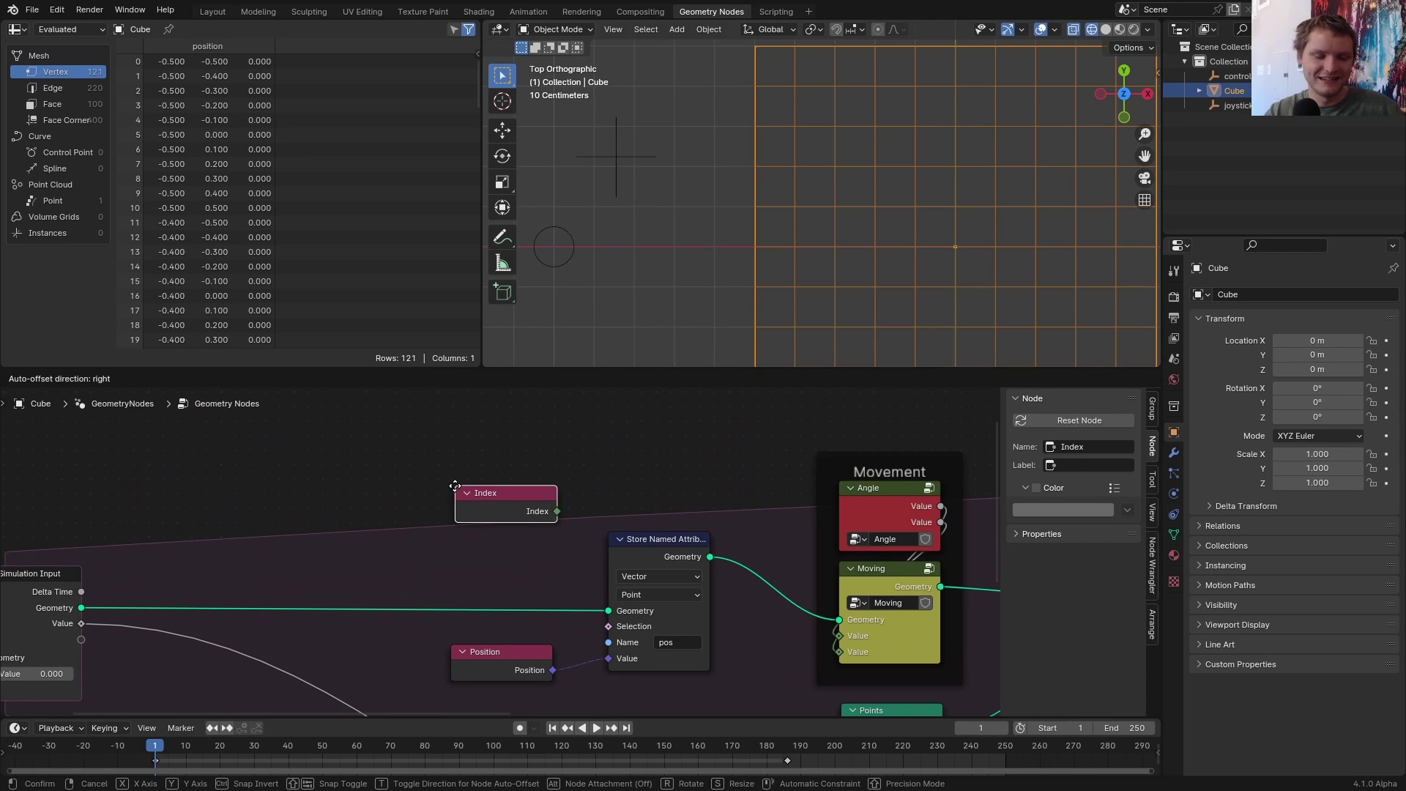
- Select the Store Named Attribute only where Index equals the simulation value
click(304, 477)
drag(387, 470, 388, 470)
click(439, 509)
drag(80, 624, 360, 534)
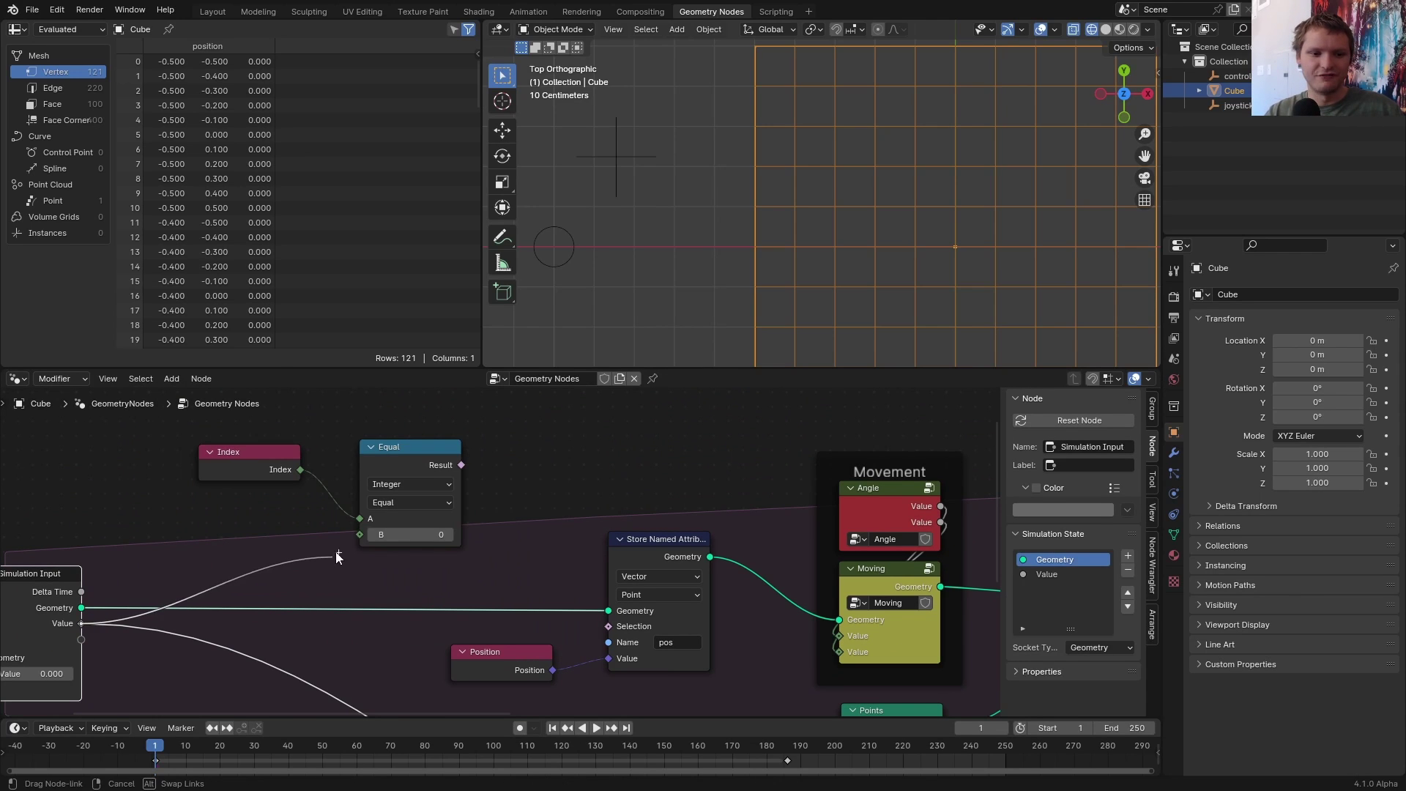
drag(460, 464, 600, 631)
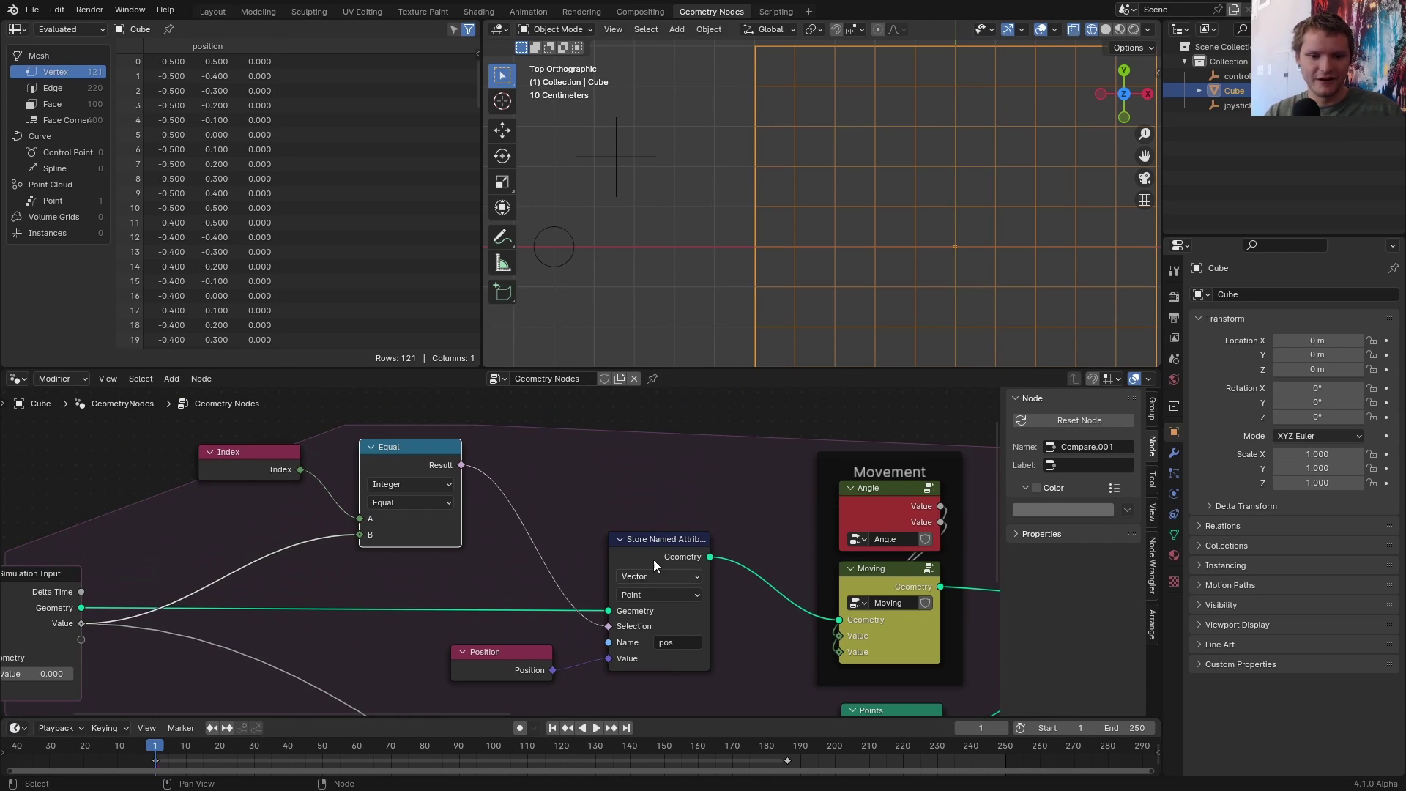
middle_drag(691, 540, 479, 491)
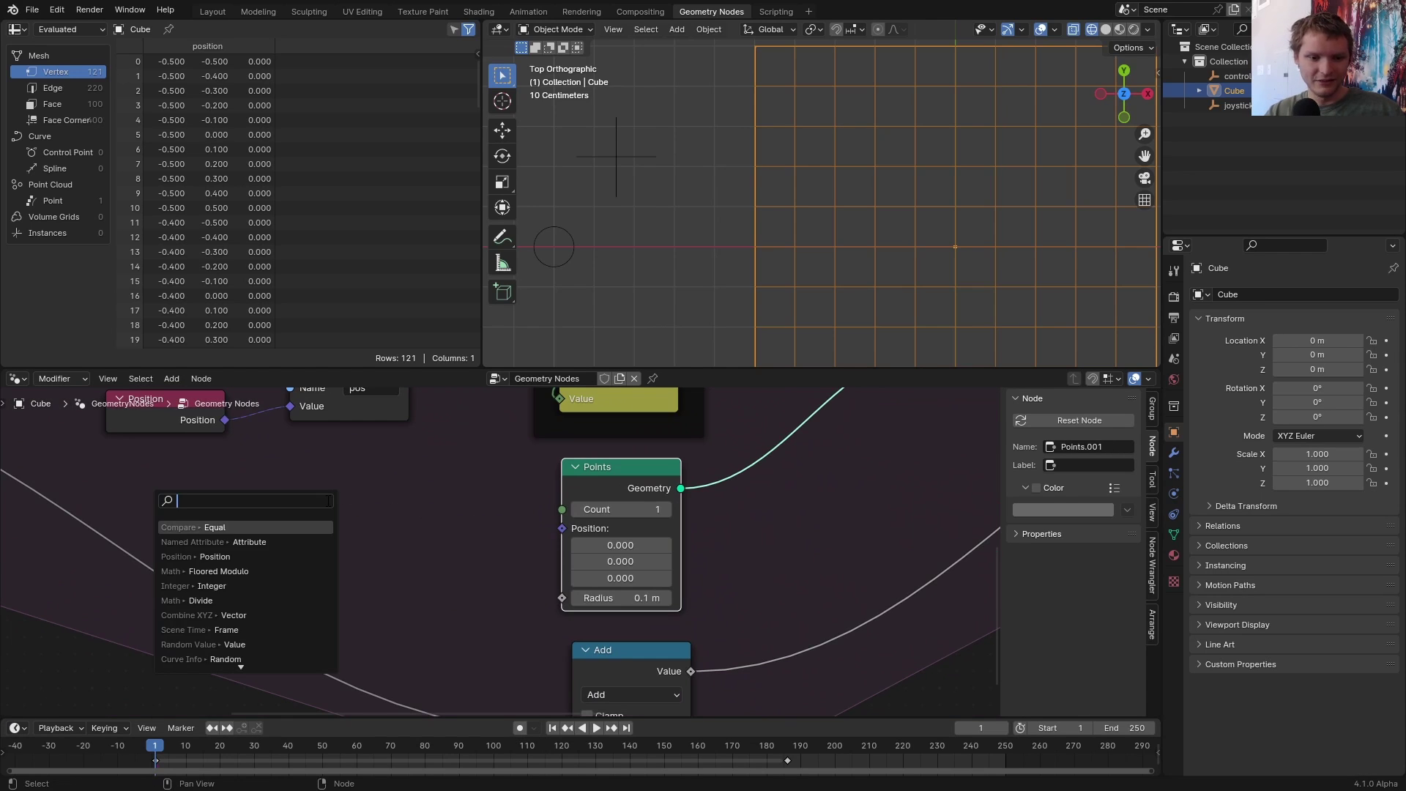
text(named)
- Add a Named Attribute node feeding an Evaluate at Index node near the Points node
key(Return)
click(416, 548)
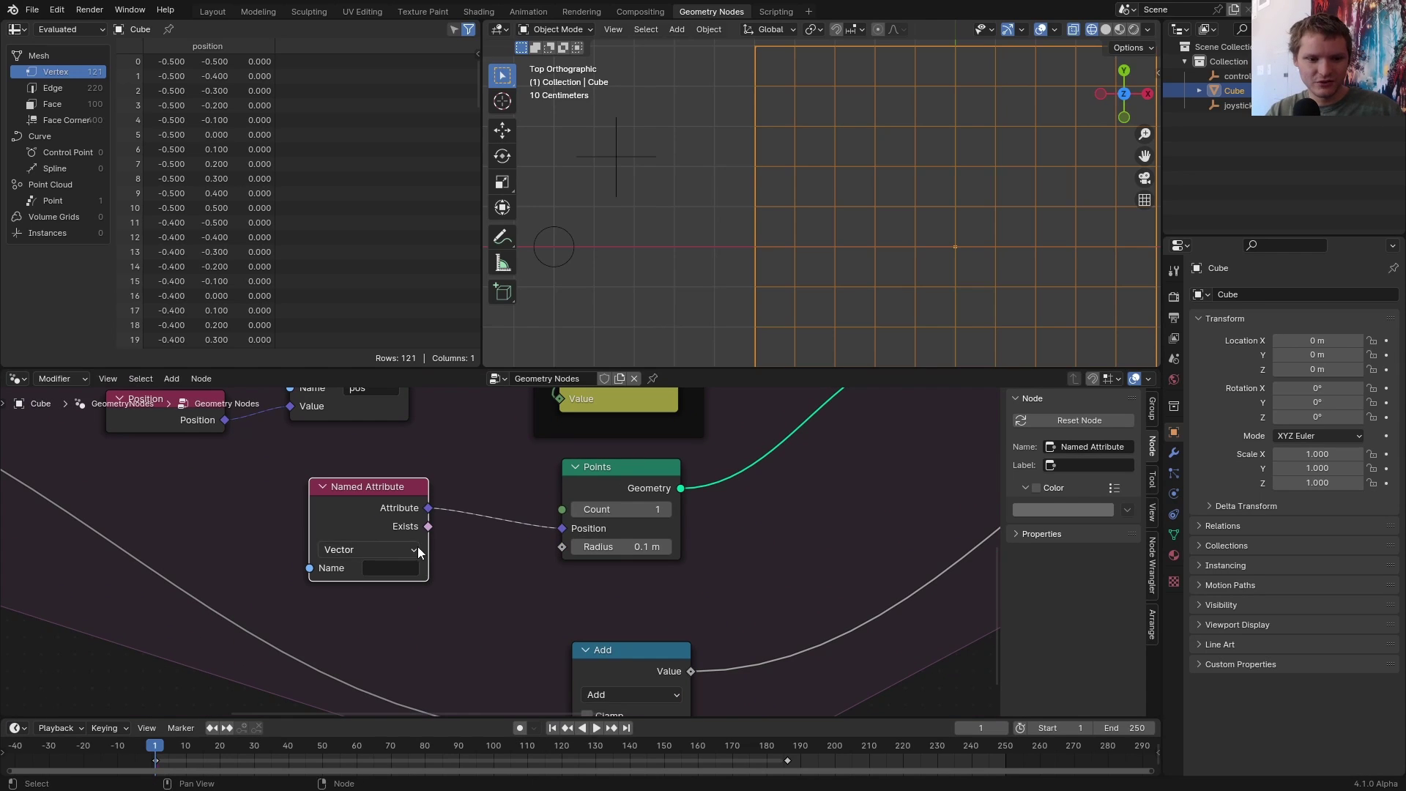
text(pos)
key(Return)
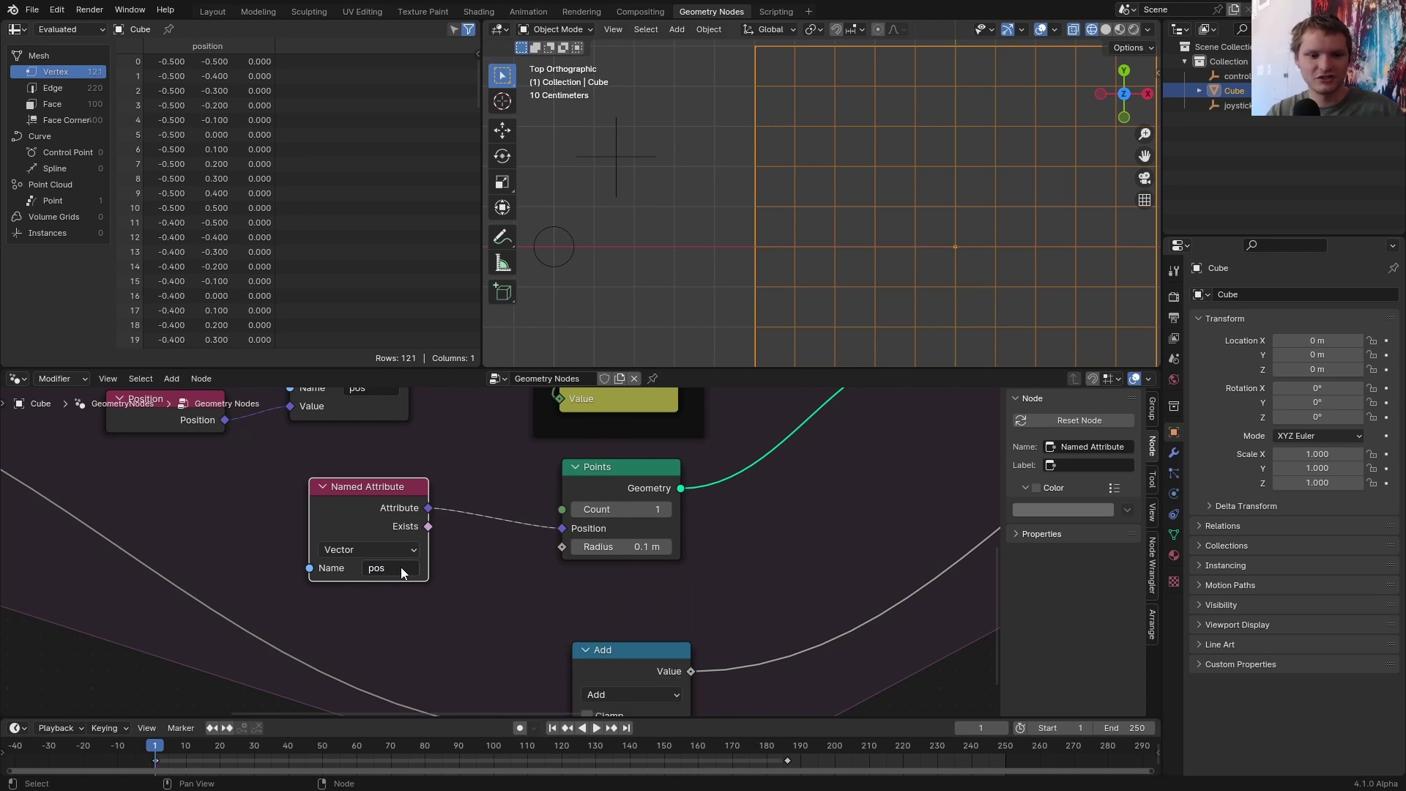
scroll(419, 534, down, 2)
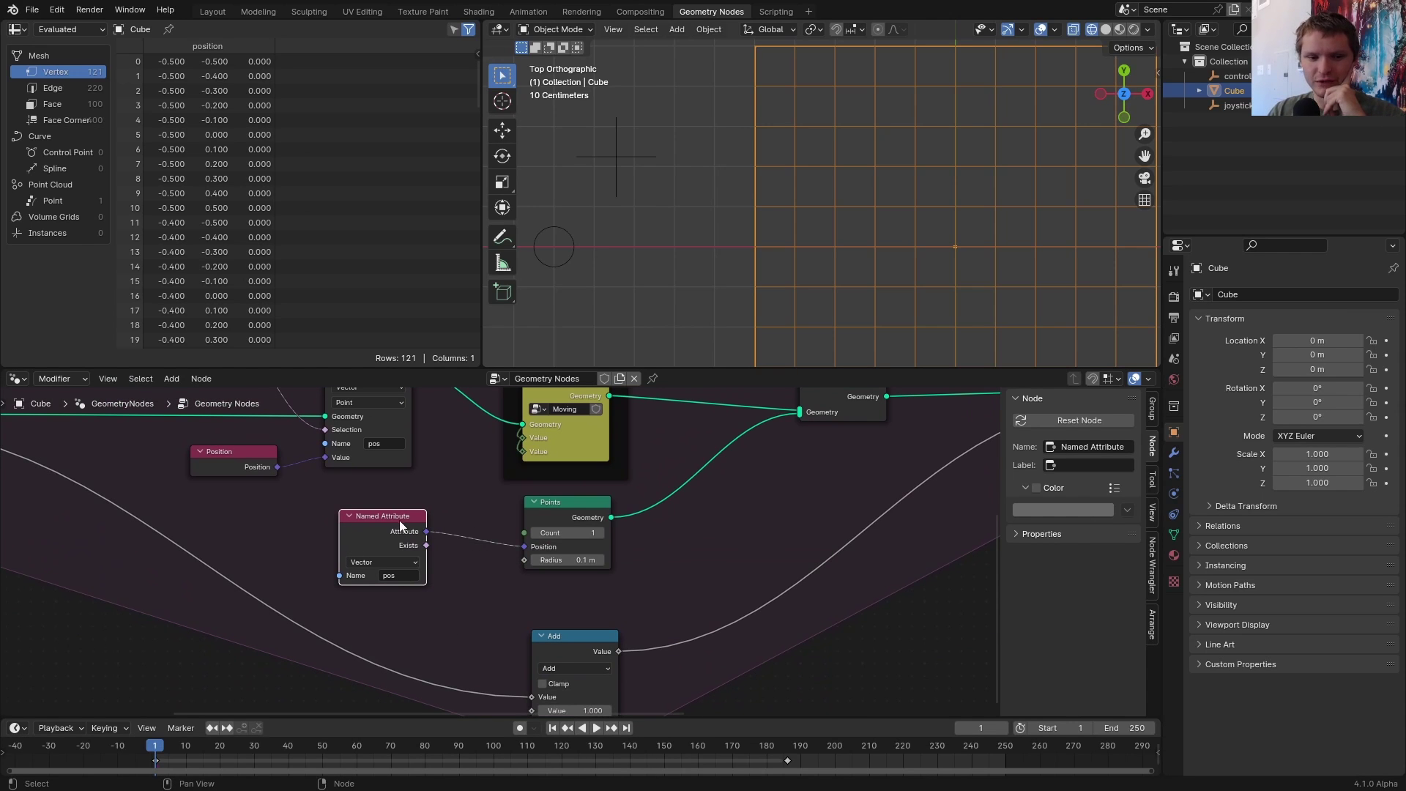
drag(397, 518, 307, 511)
scroll(381, 498, up, 1)
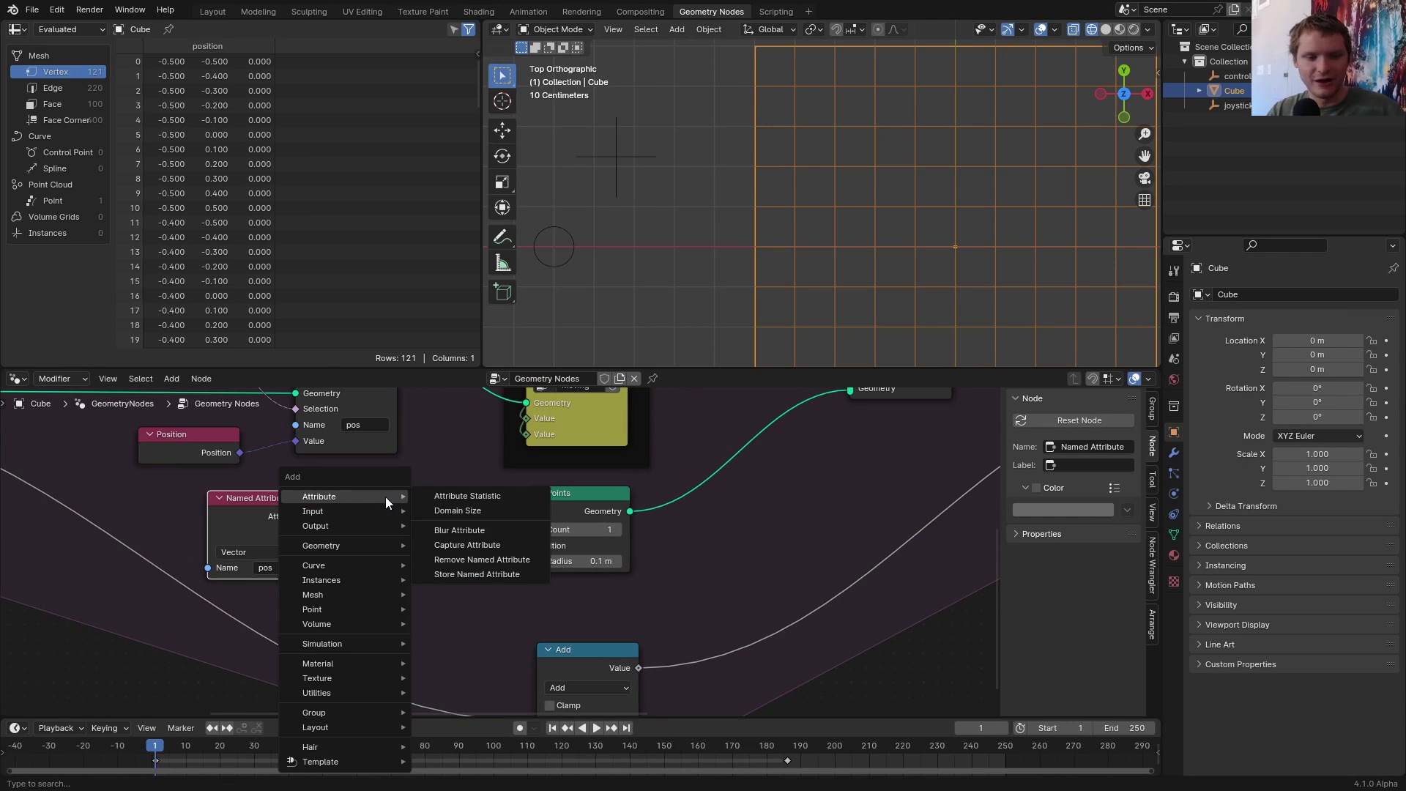
text(eval)
key(Return)
click(322, 526)
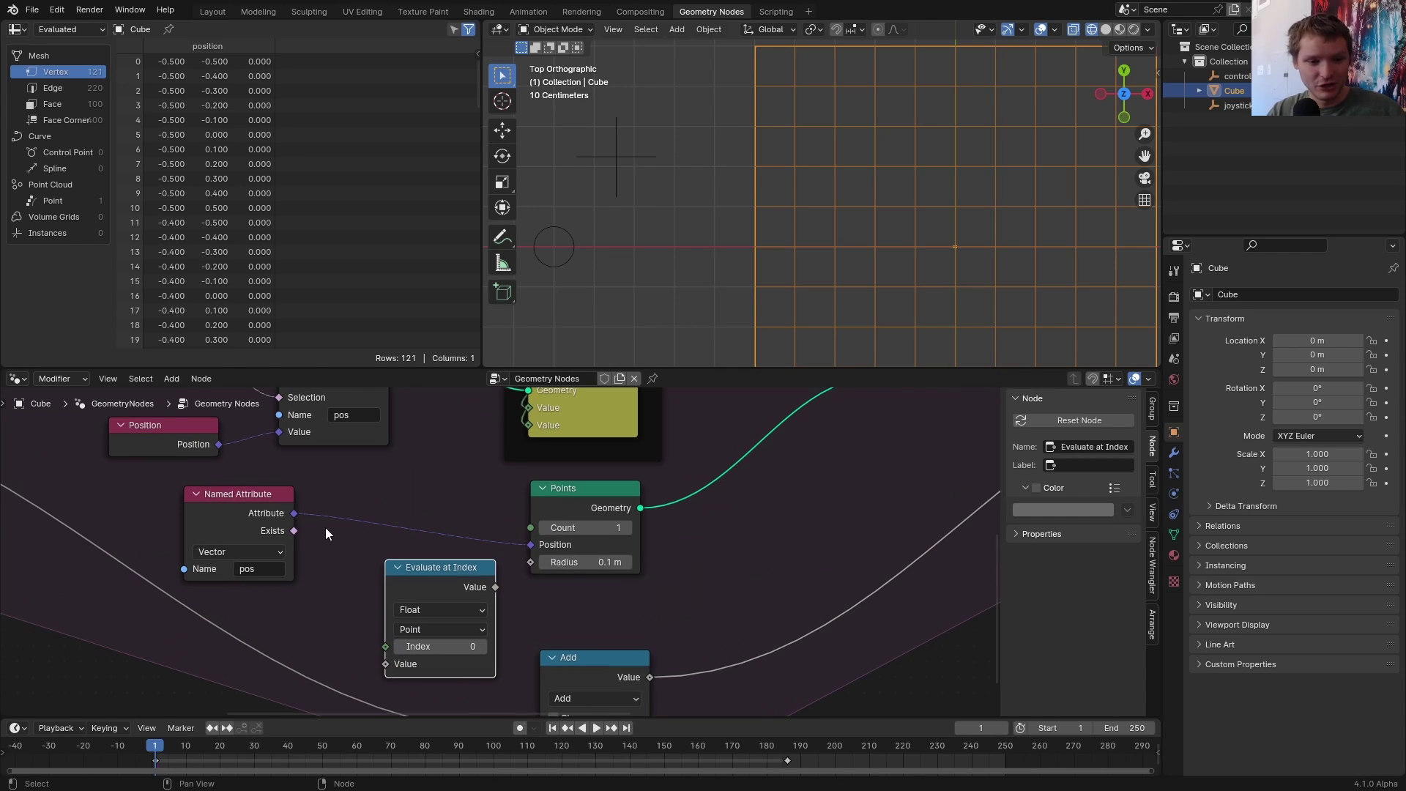
drag(410, 566, 404, 550)
drag(294, 513, 379, 648)
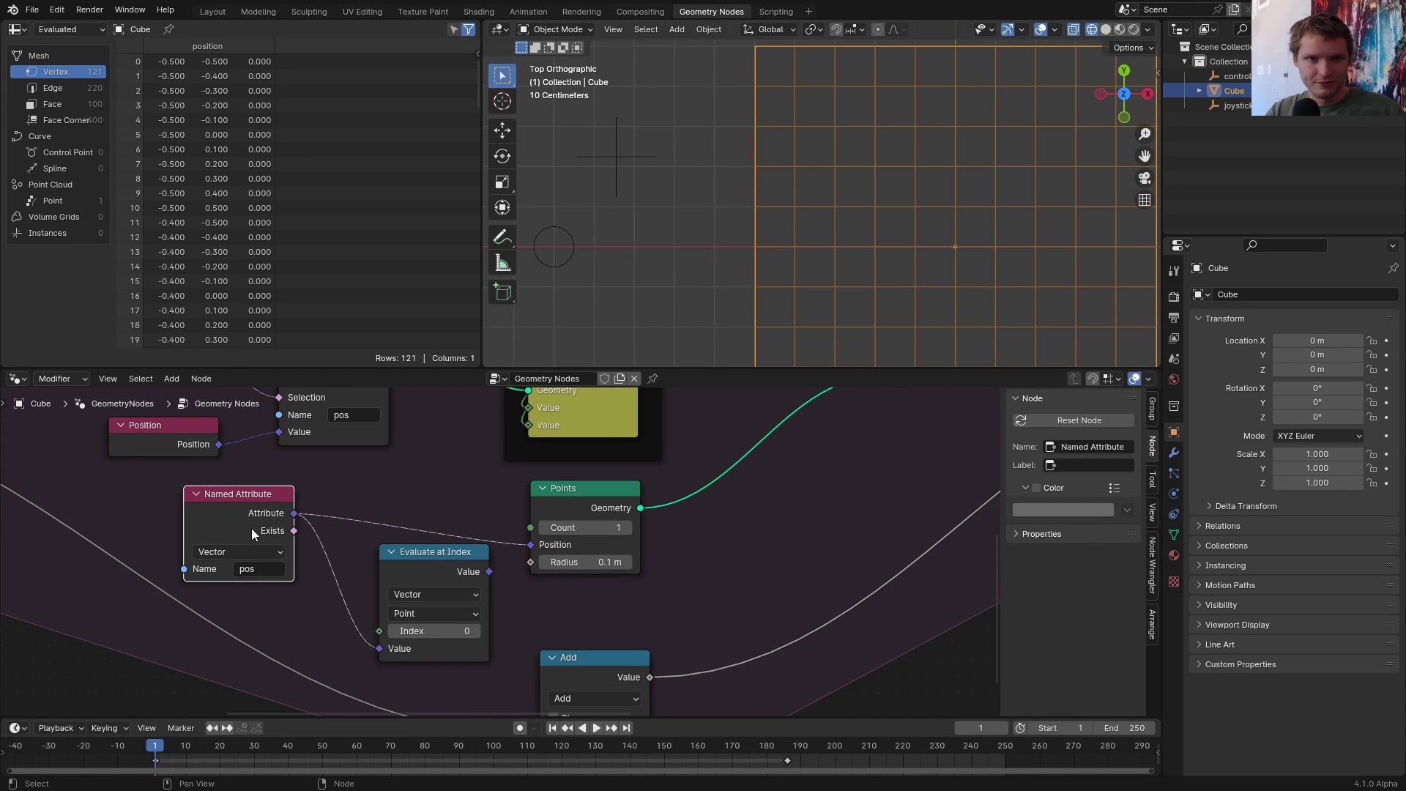
- Name the stored attribute 'old' and make the Named Attribute read 'old' too
middle_drag(251, 529, 566, 676)
click(659, 562)
text(ol)
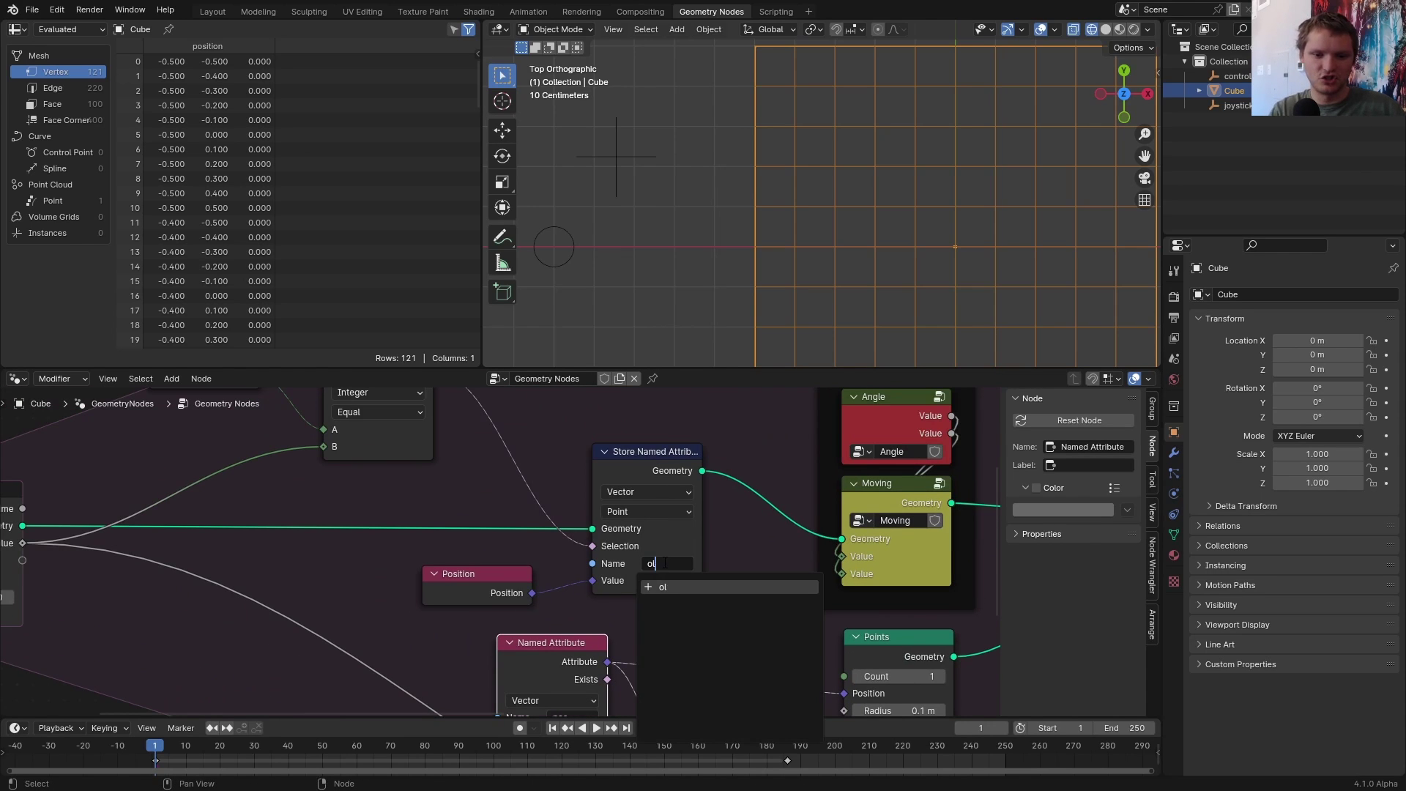
key(Return)
middle_drag(664, 562, 532, 457)
click(445, 613)
text(pos)
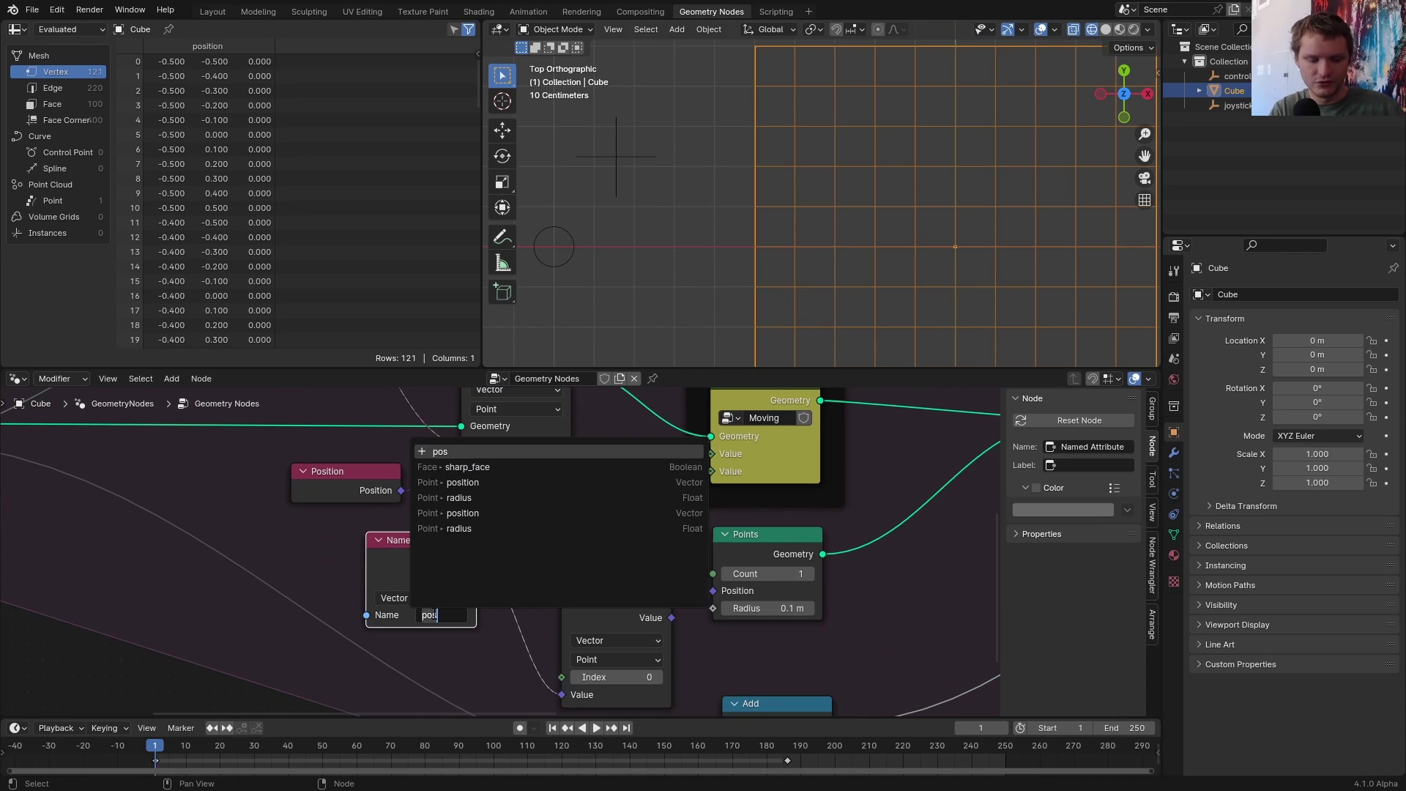
key(Return)
middle_drag(605, 623, 552, 575)
scroll(412, 607, down, 2)
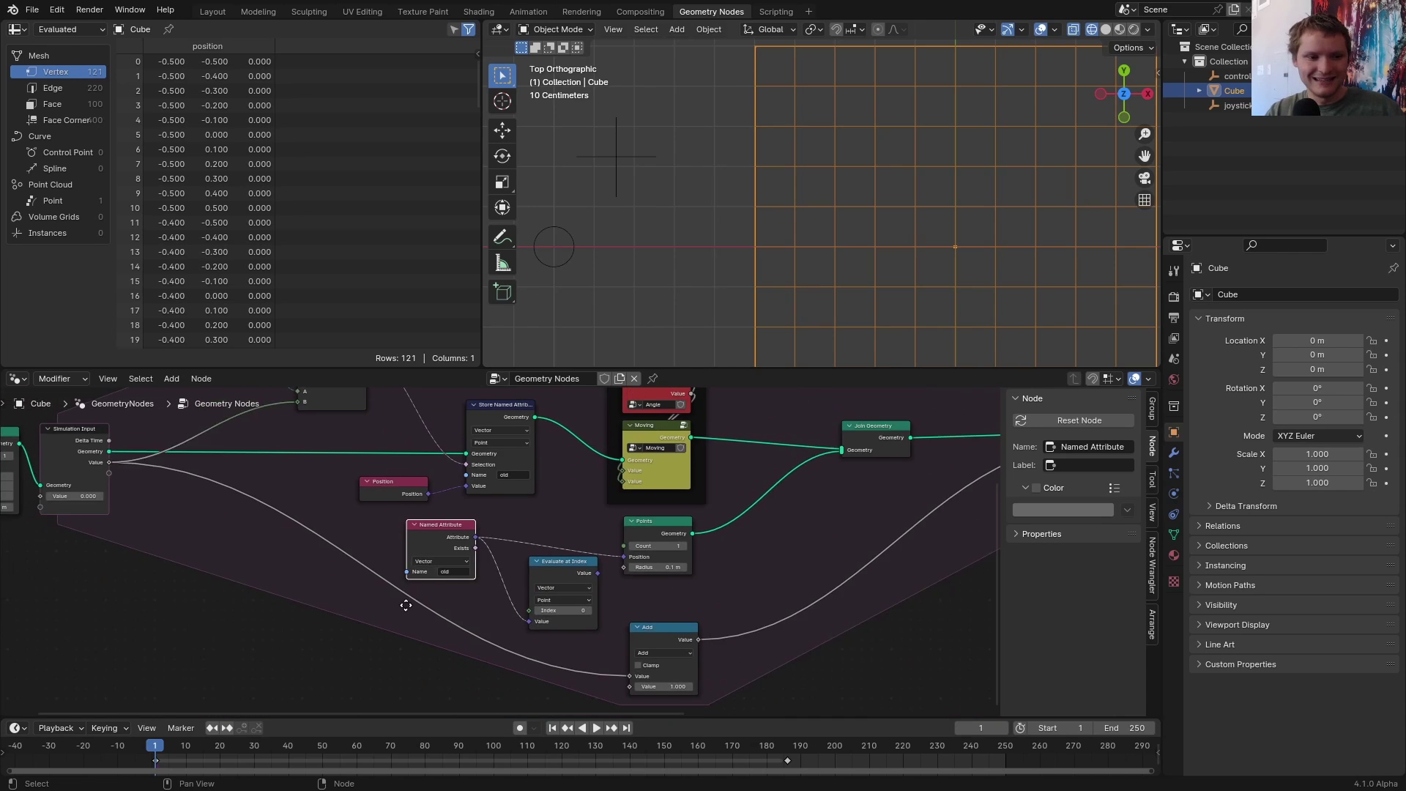
- Evaluate 'old' at the simulation value index and feed it into the Points position
middle_drag(413, 607, 423, 613)
drag(131, 472, 549, 620)
scroll(558, 621, up, 2)
drag(659, 594, 693, 571)
scroll(930, 204, down, 2)
middle_drag(770, 396, 642, 524)
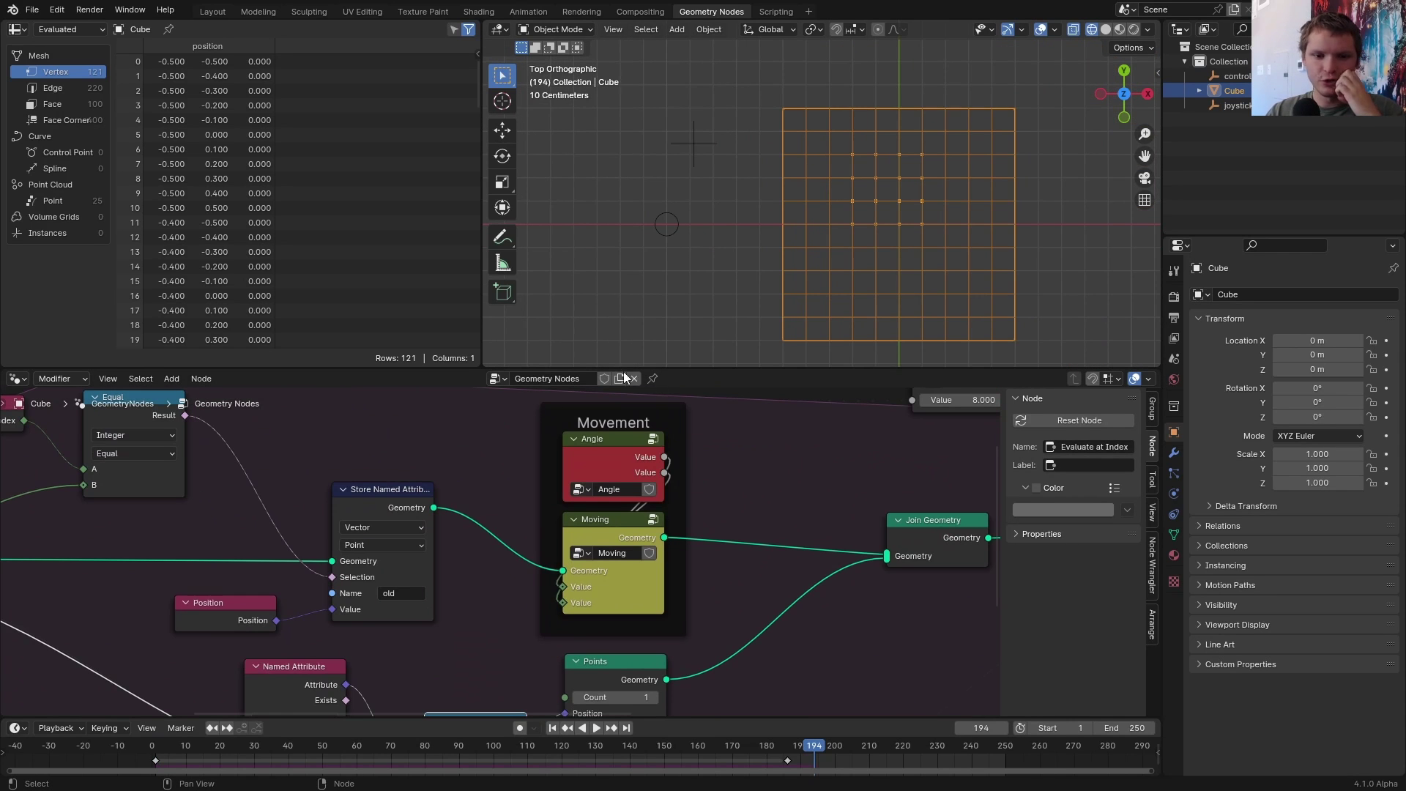
- Inside the Moving group, limit Set Position to points where Index equals 0
click(656, 522)
middle_drag(763, 471, 674, 530)
key(shift+a)
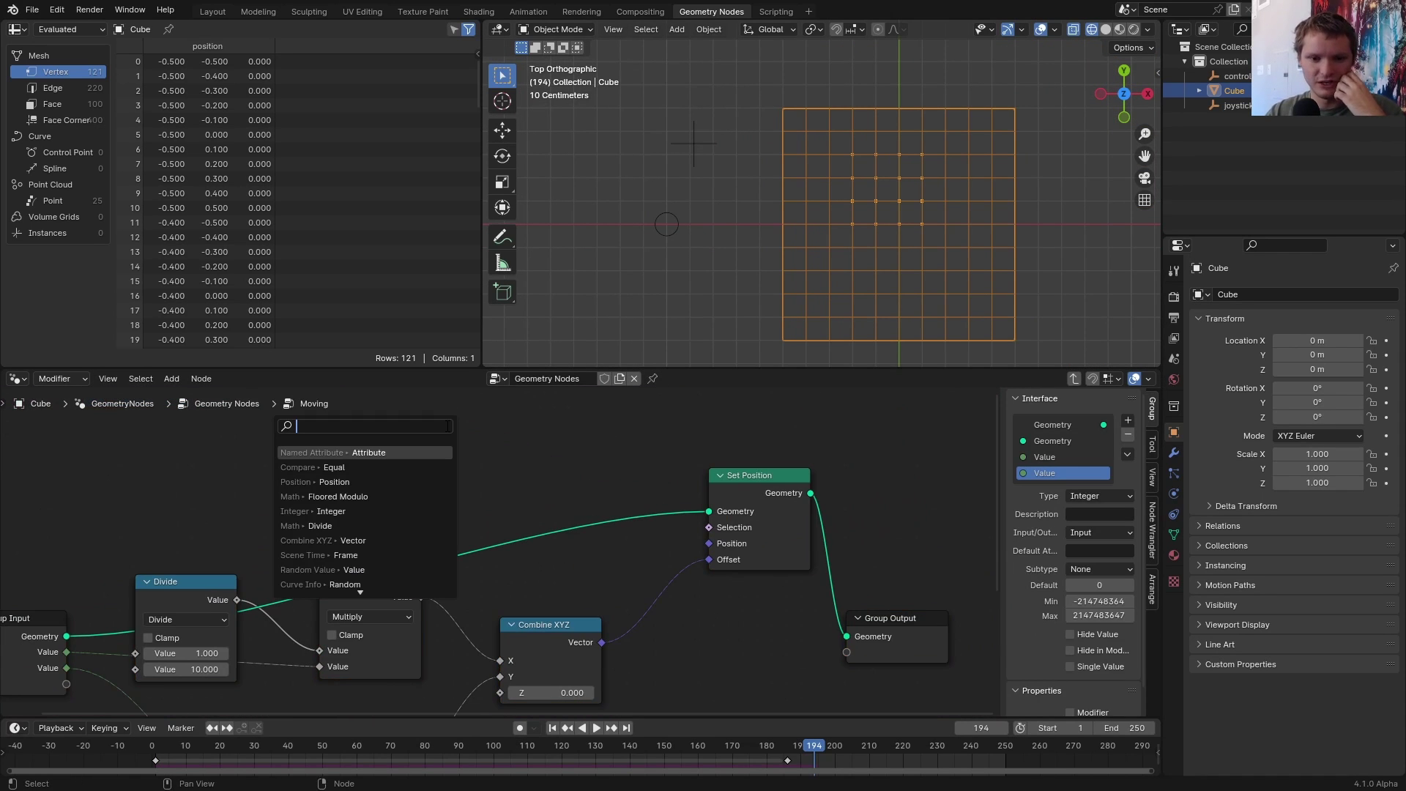
text(ind)
key(Return)
click(380, 429)
key(shift+a)
text(eq)
key(Return)
click(542, 463)
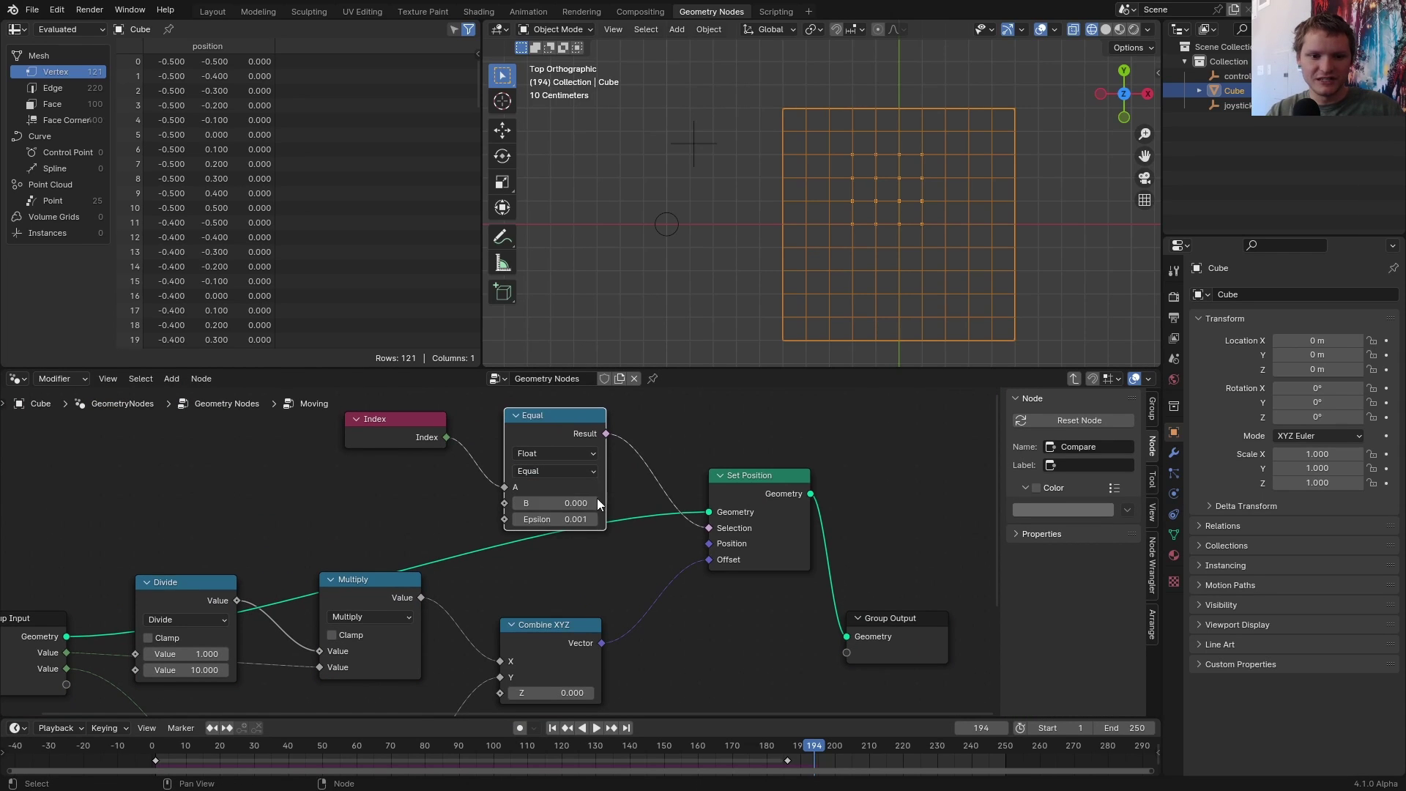
key(Tab)
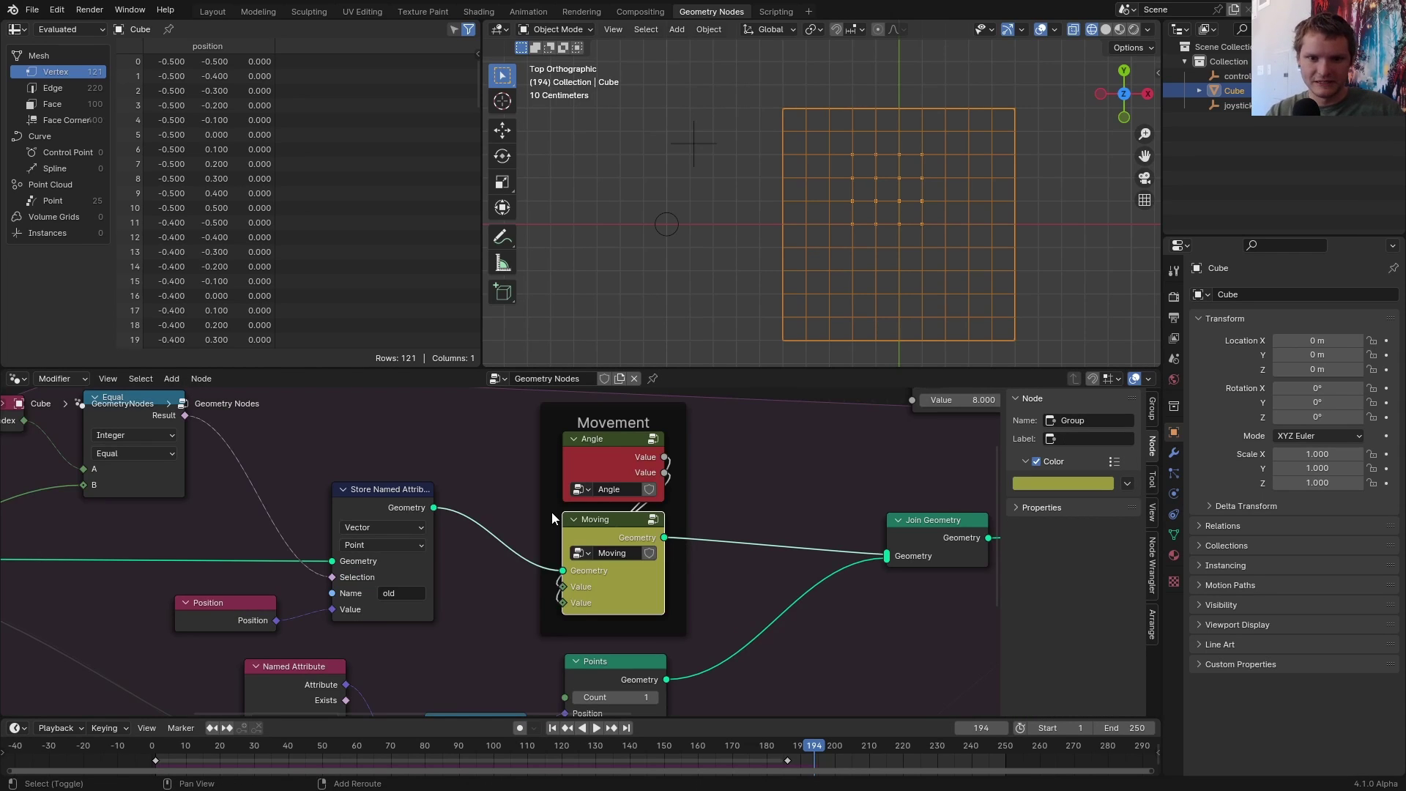
- Play the animation and drag the controller empty to test the snake head movement
click(692, 143)
key(space)
key(g)
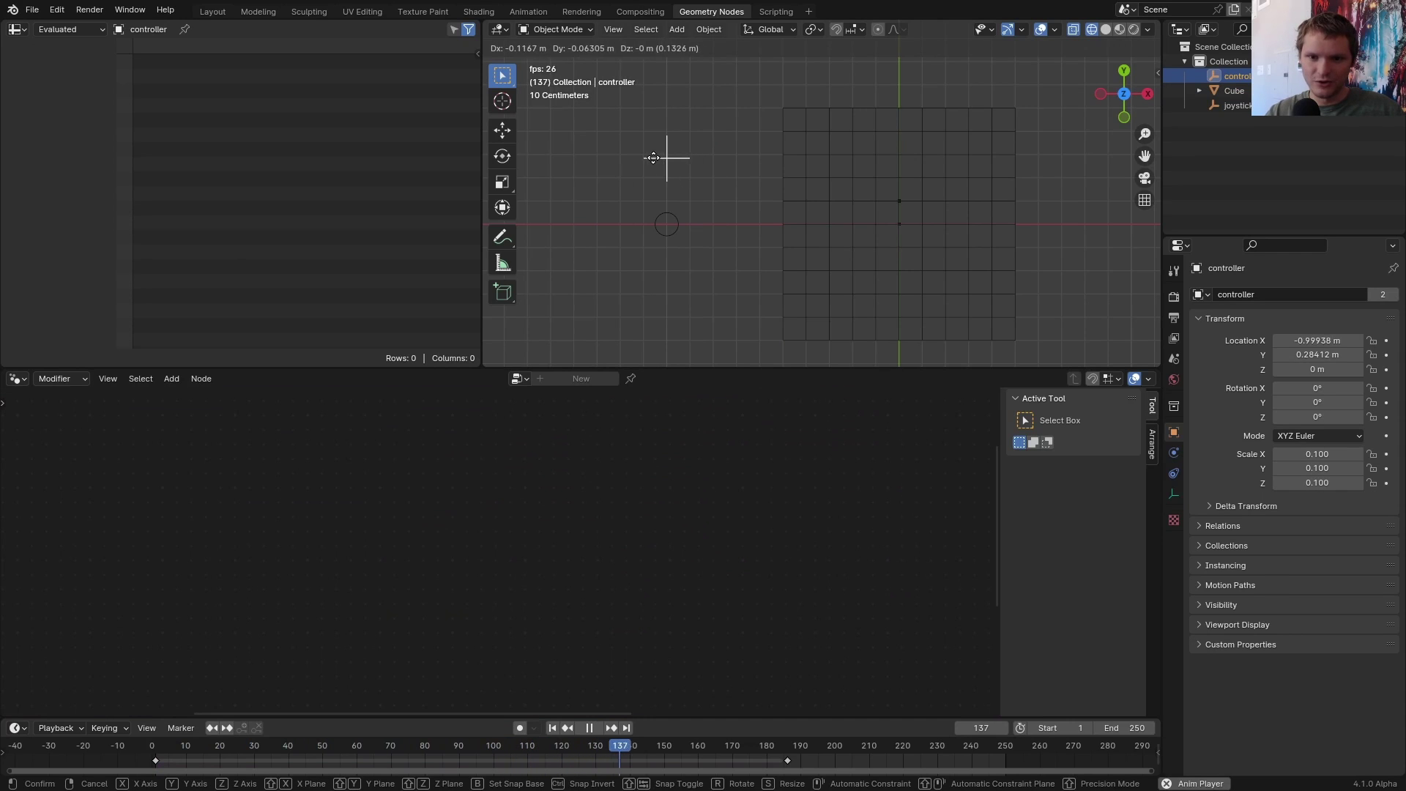
click(673, 290)
key(space)
click(1234, 92)
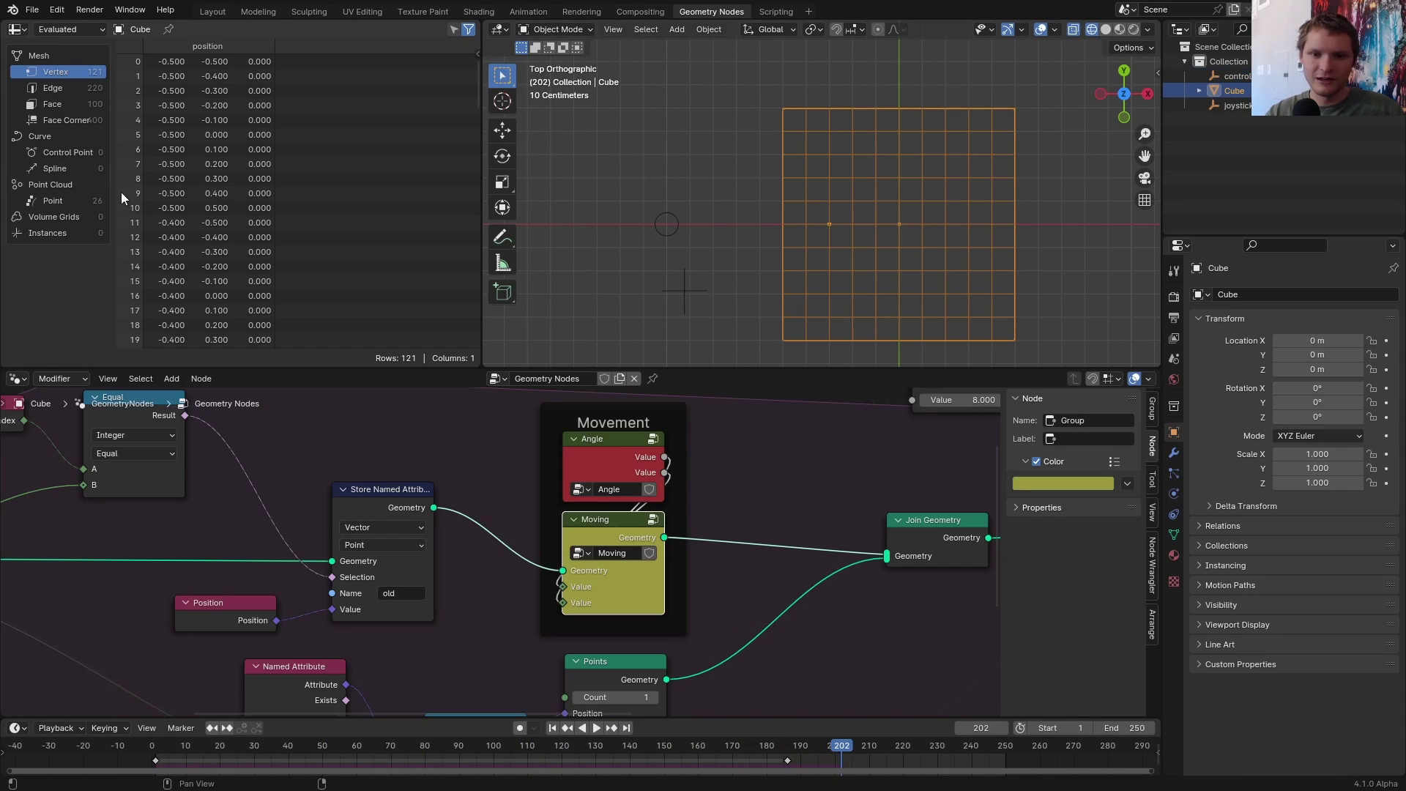
scroll(857, 220, up, 4)
scroll(911, 230, down, 2)
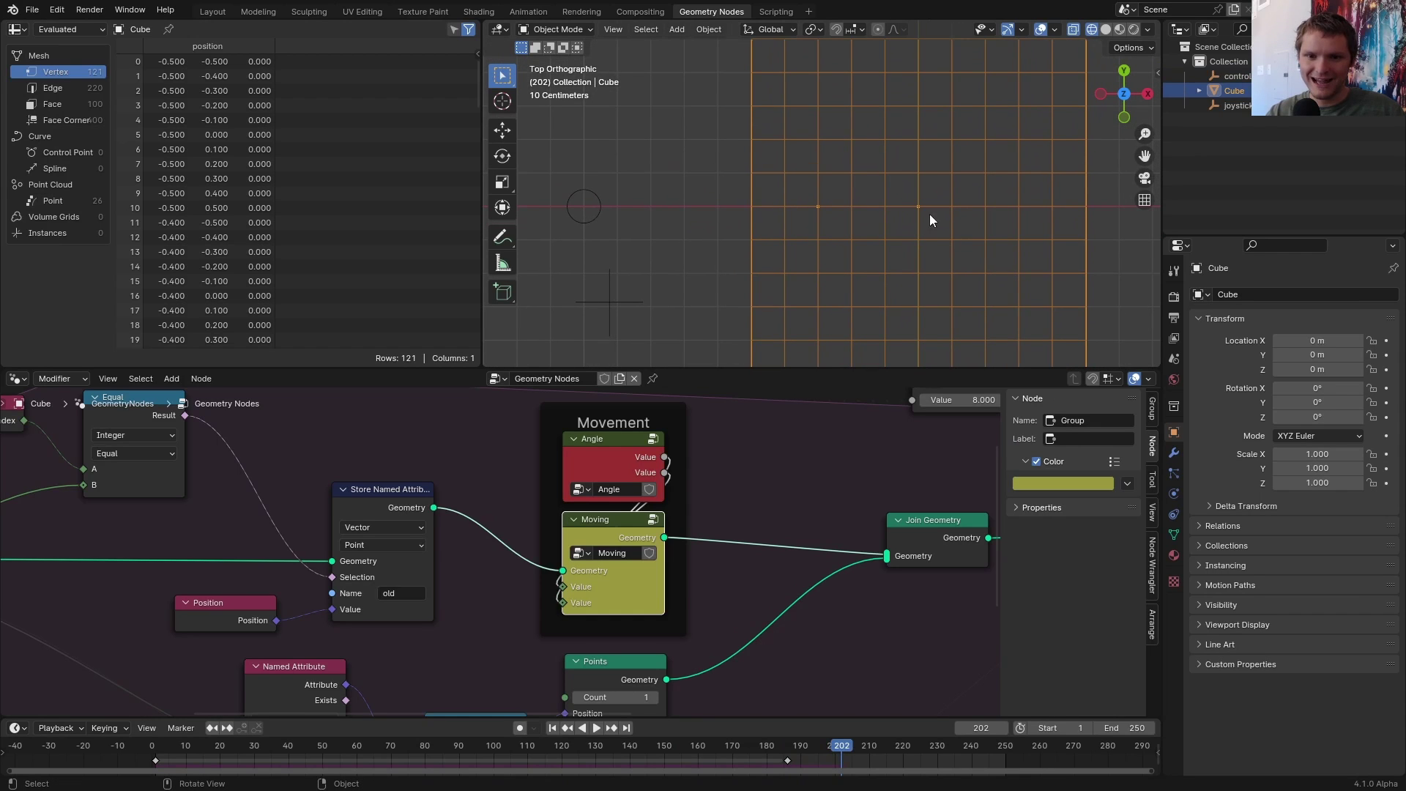
scroll(923, 222, down, 2)
- Steer the controller during playback again, restarting from the first frame for a second run
click(668, 267)
key(space)
key(g)
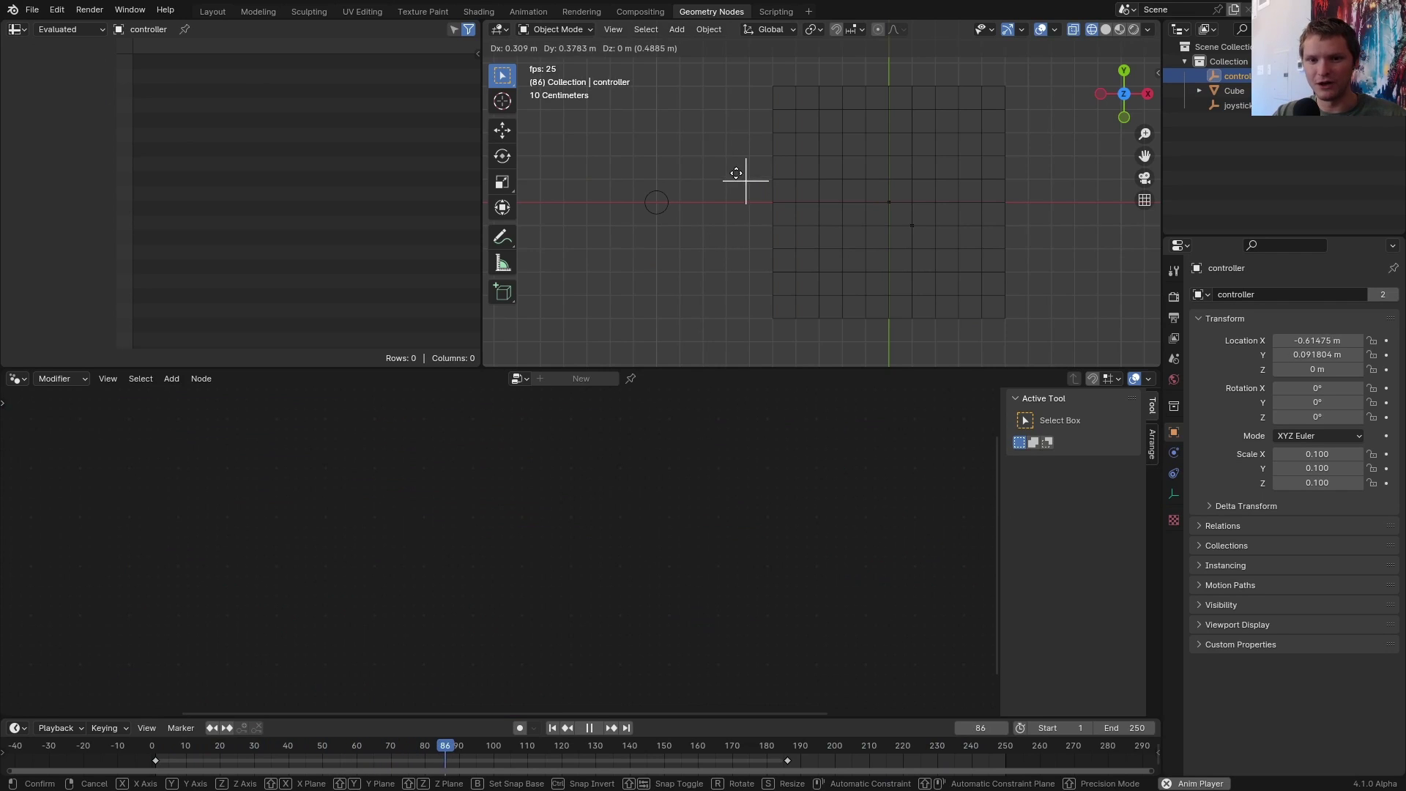
click(659, 115)
key(space)
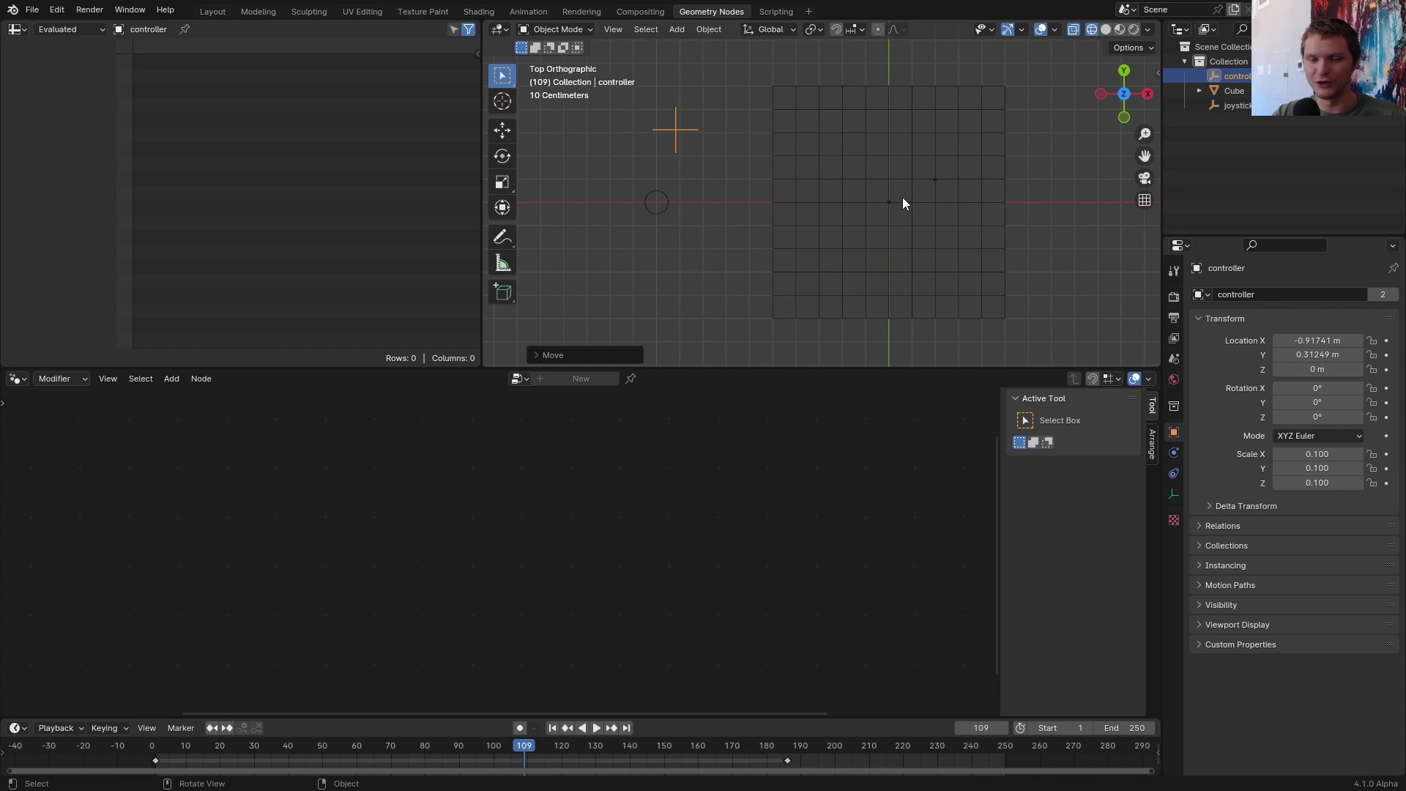
key(shift+Left)
key(space)
key(g)
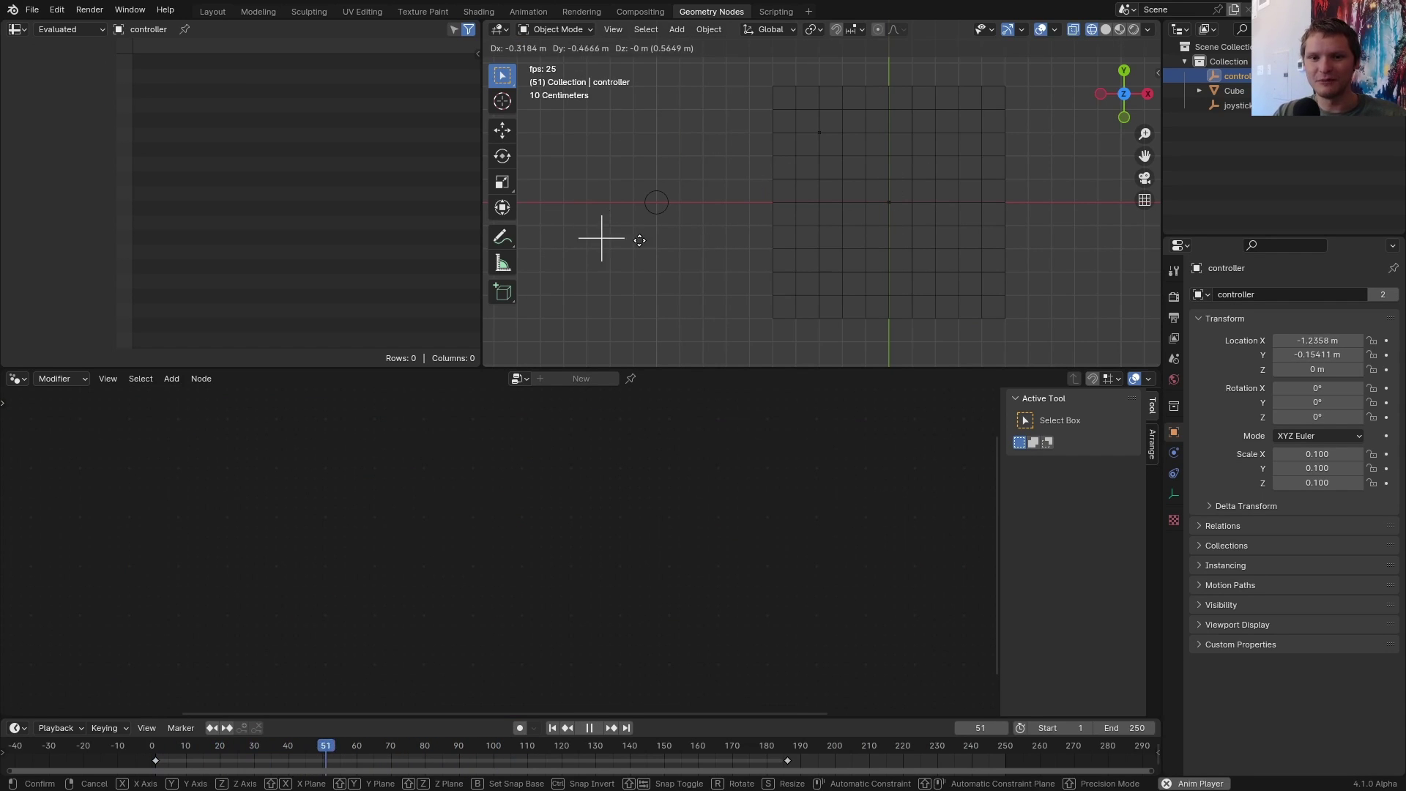
click(686, 136)
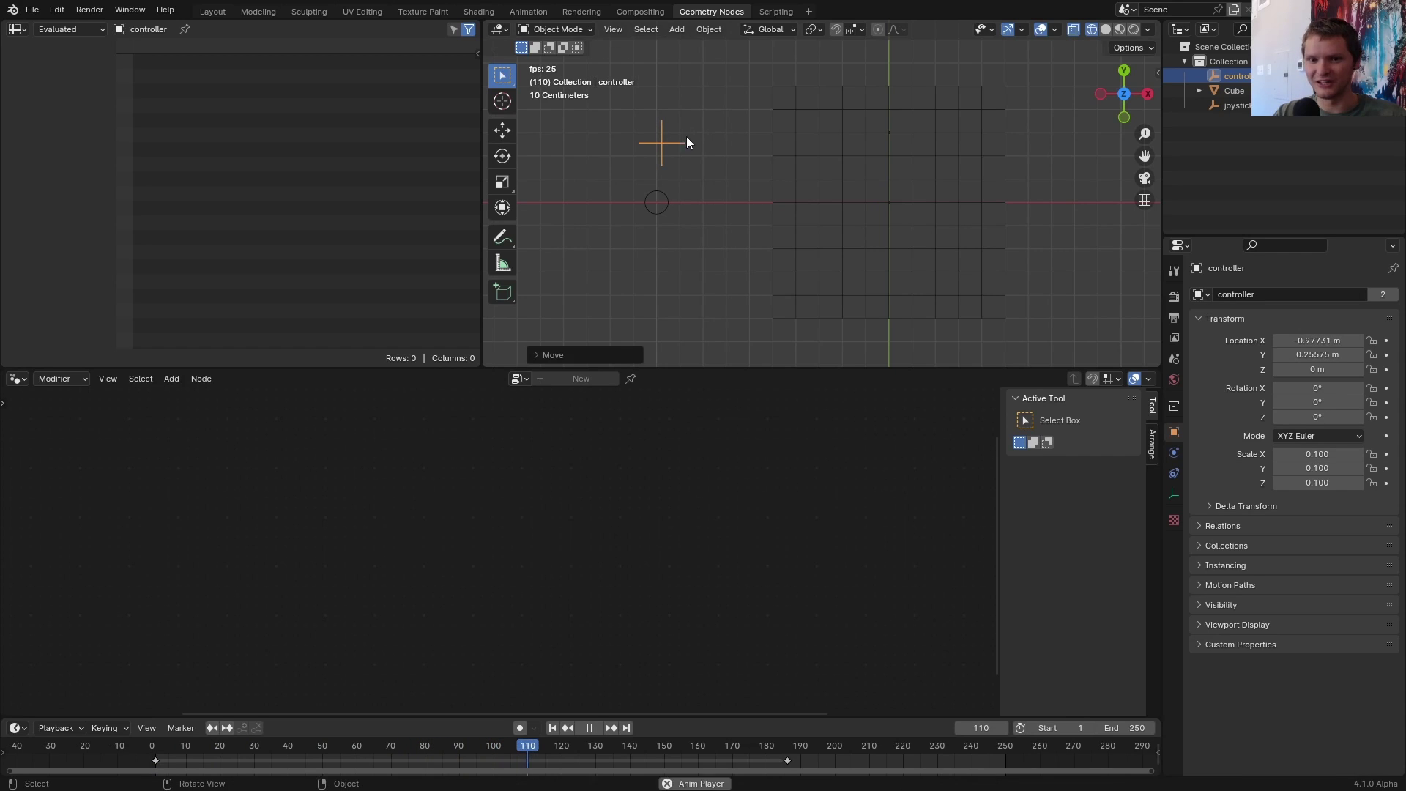
key(space)
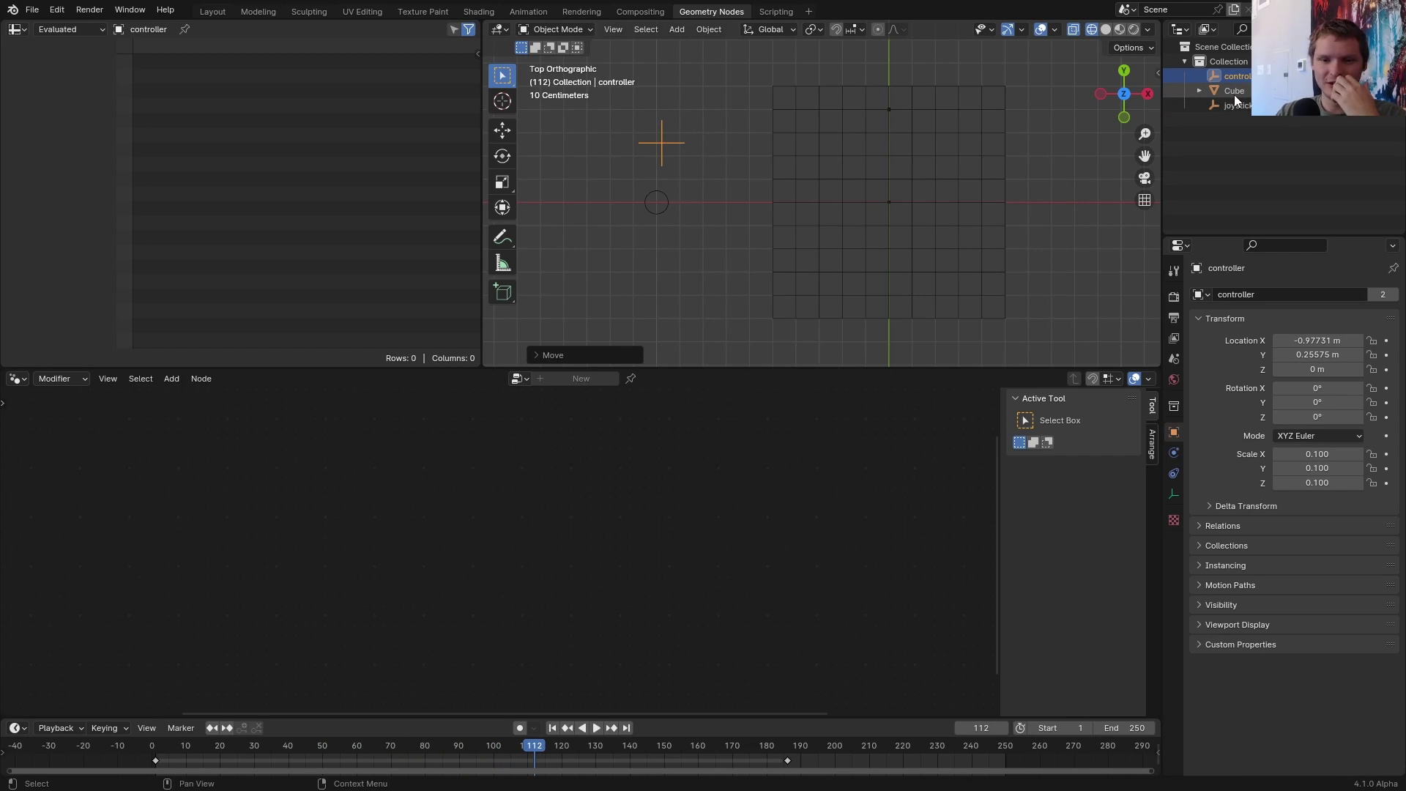
scroll(930, 195, up, 2)
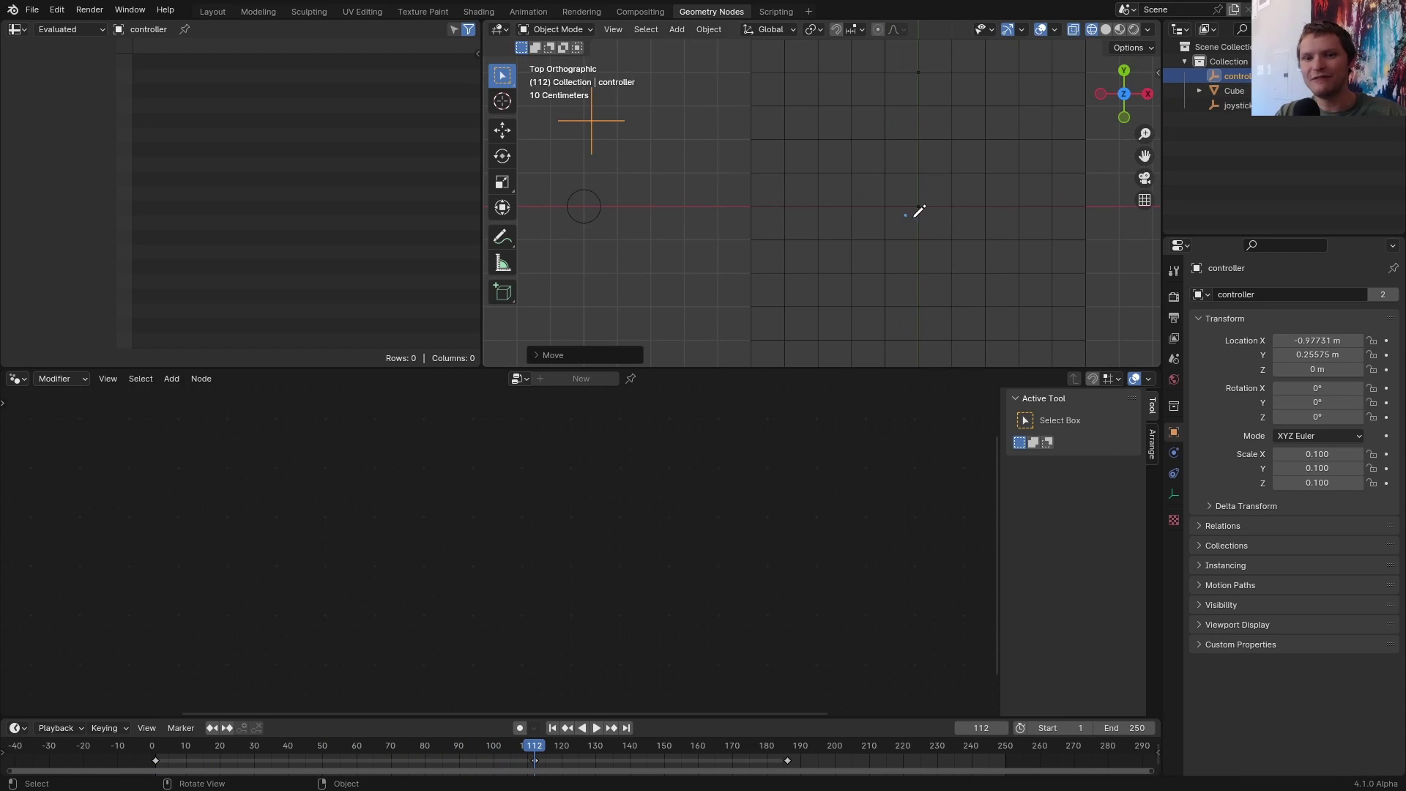
scroll(916, 185, down, 2)
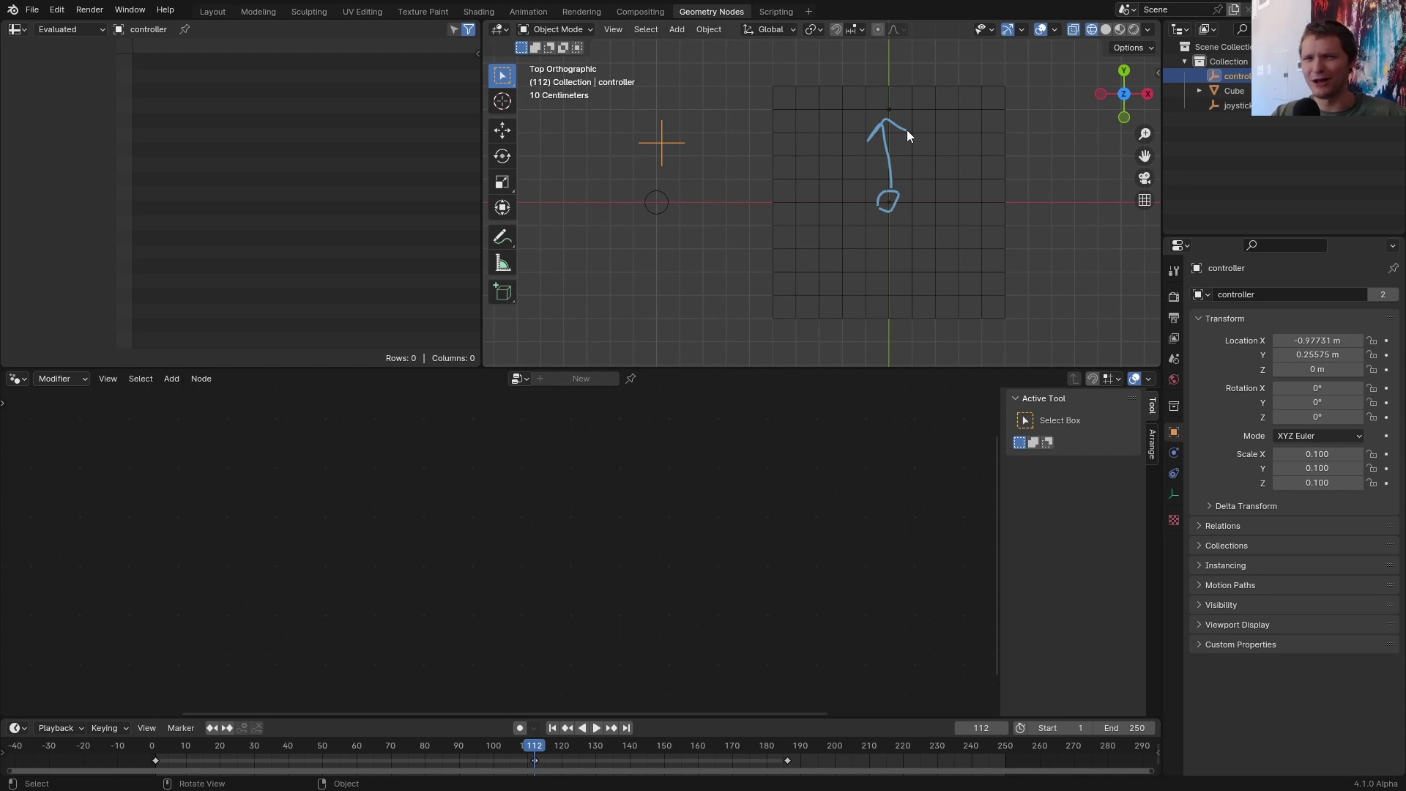
key(Left)
key(Left)
key(Left)
- Insert a Set Position on the Moving link selecting points where Index is not equal to 0
click(1230, 91)
key(shift+a)
text(set)
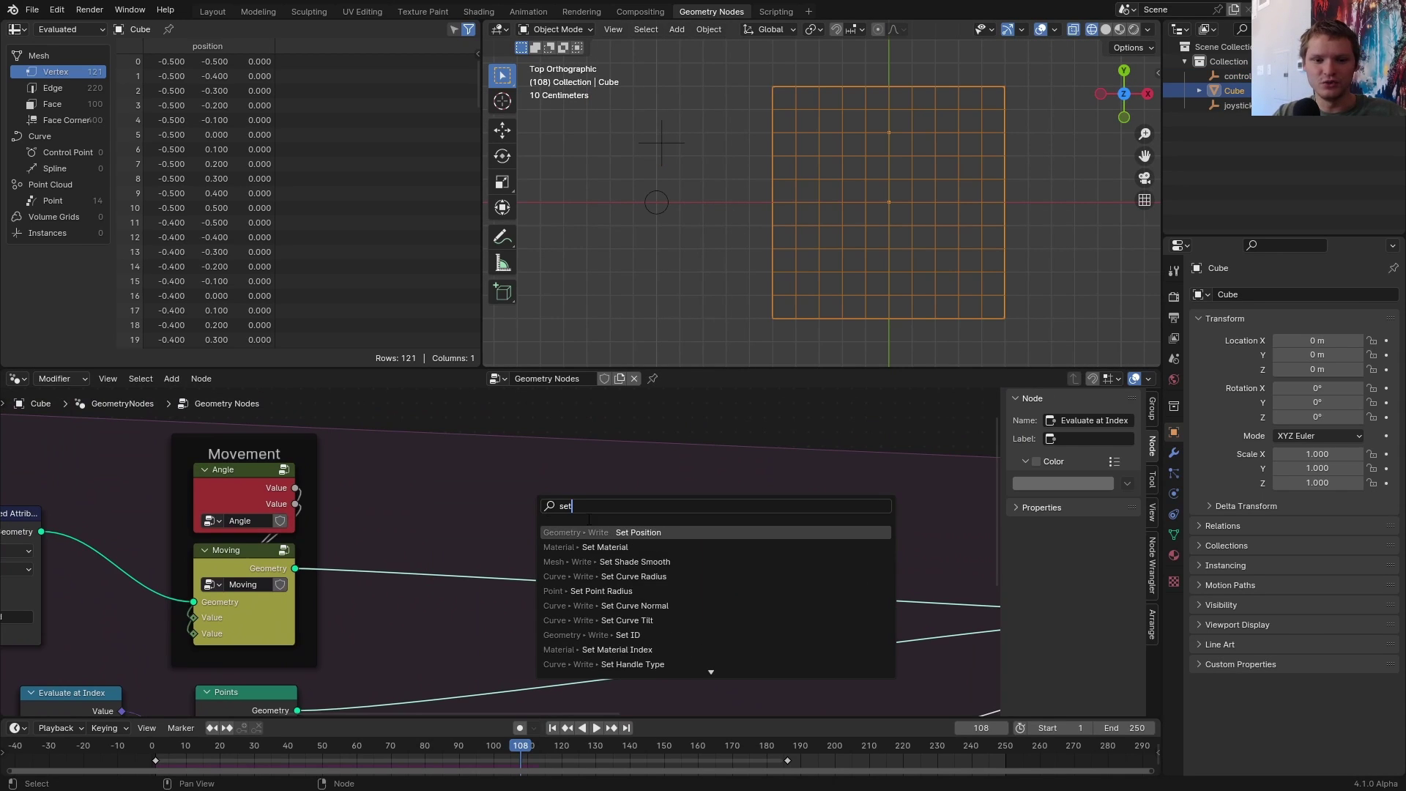
key(Return)
click(749, 544)
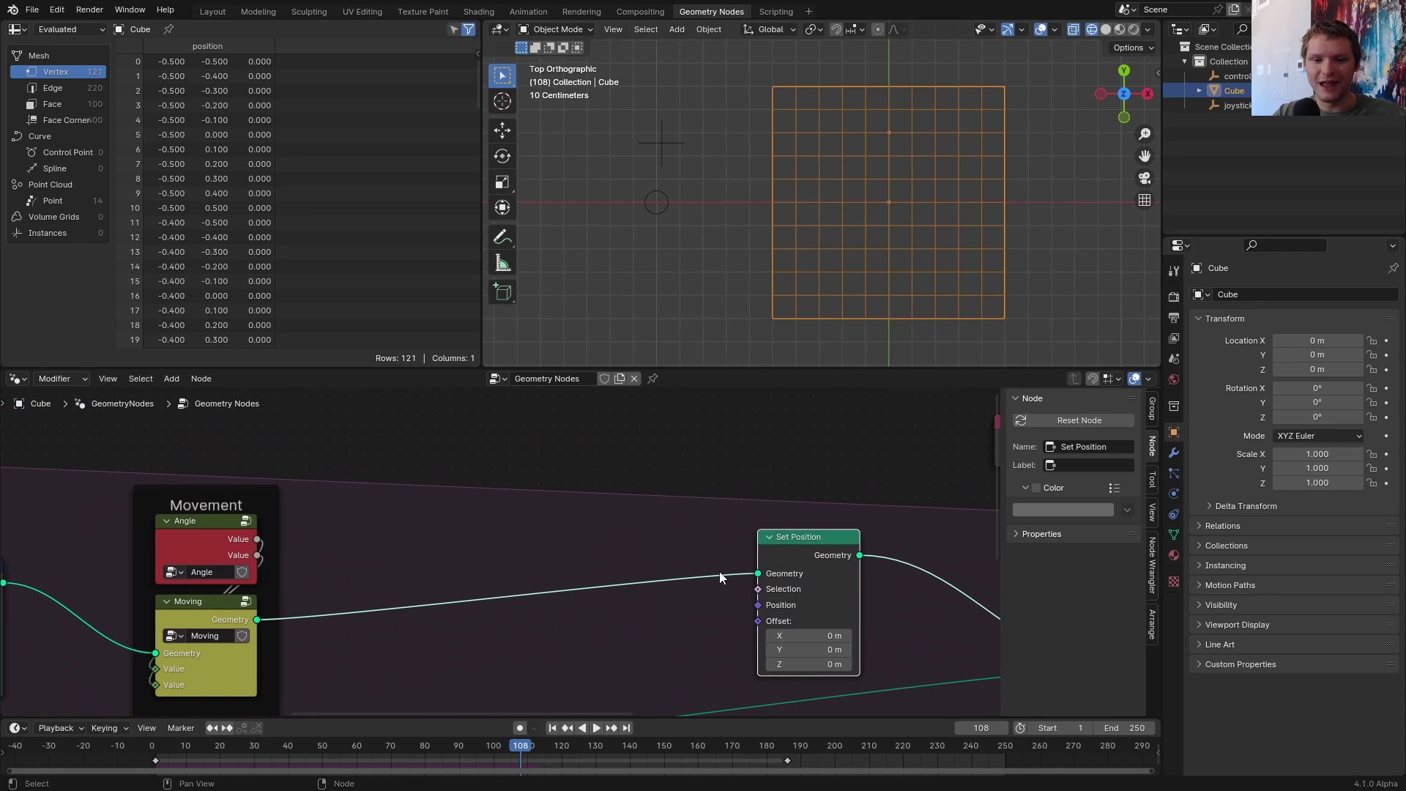
drag(757, 588, 512, 462)
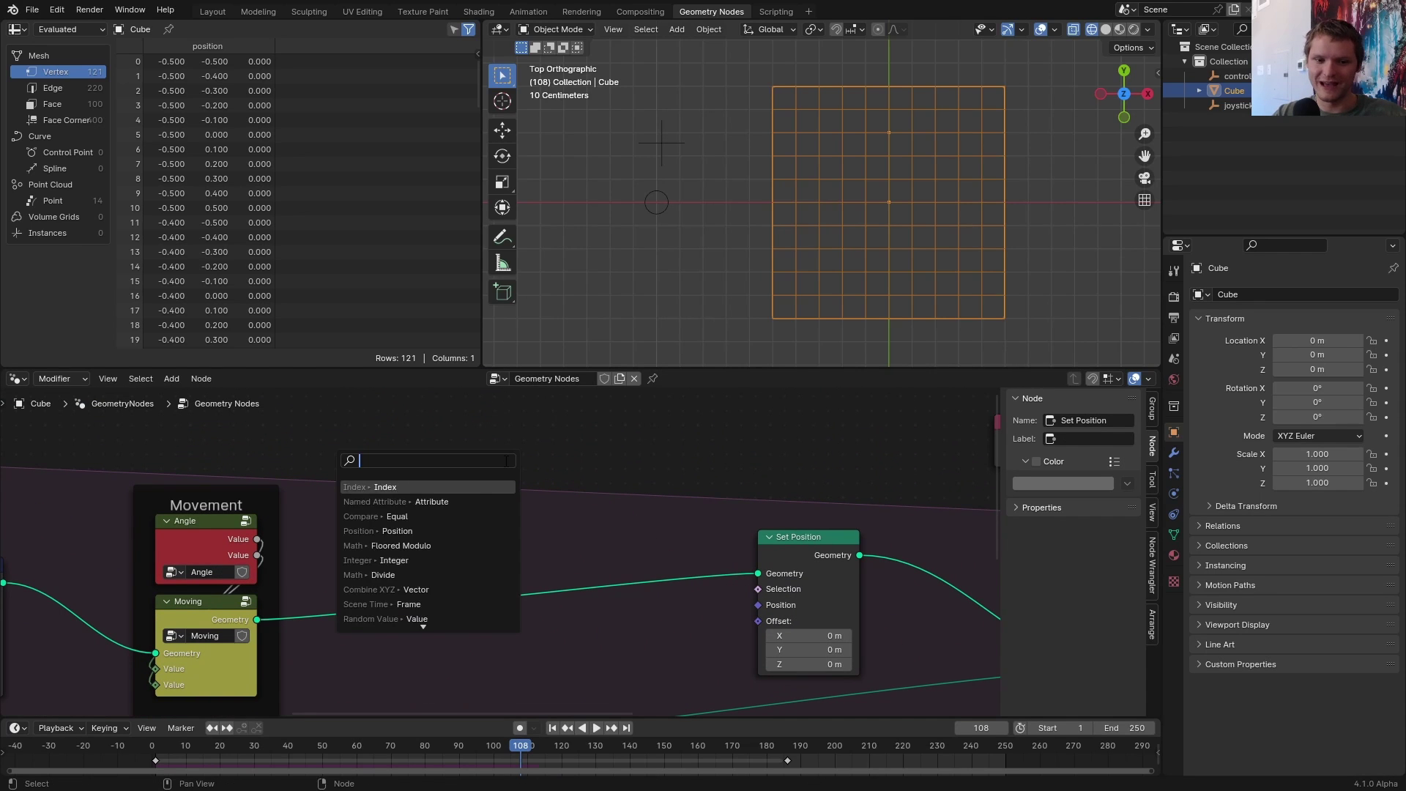
text(not)
key(Return)
click(700, 603)
drag(551, 508, 274, 466)
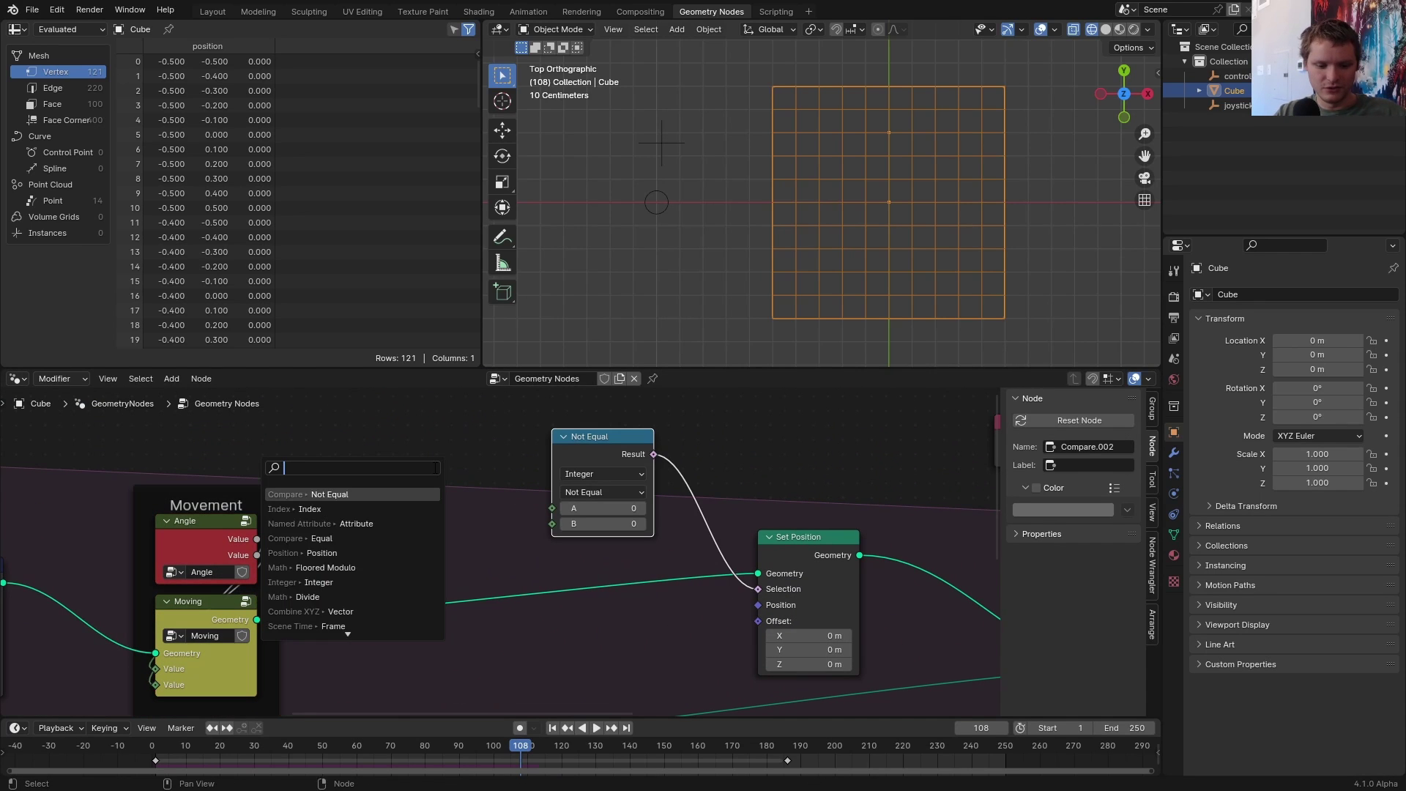
text(in)
key(Return)
click(484, 485)
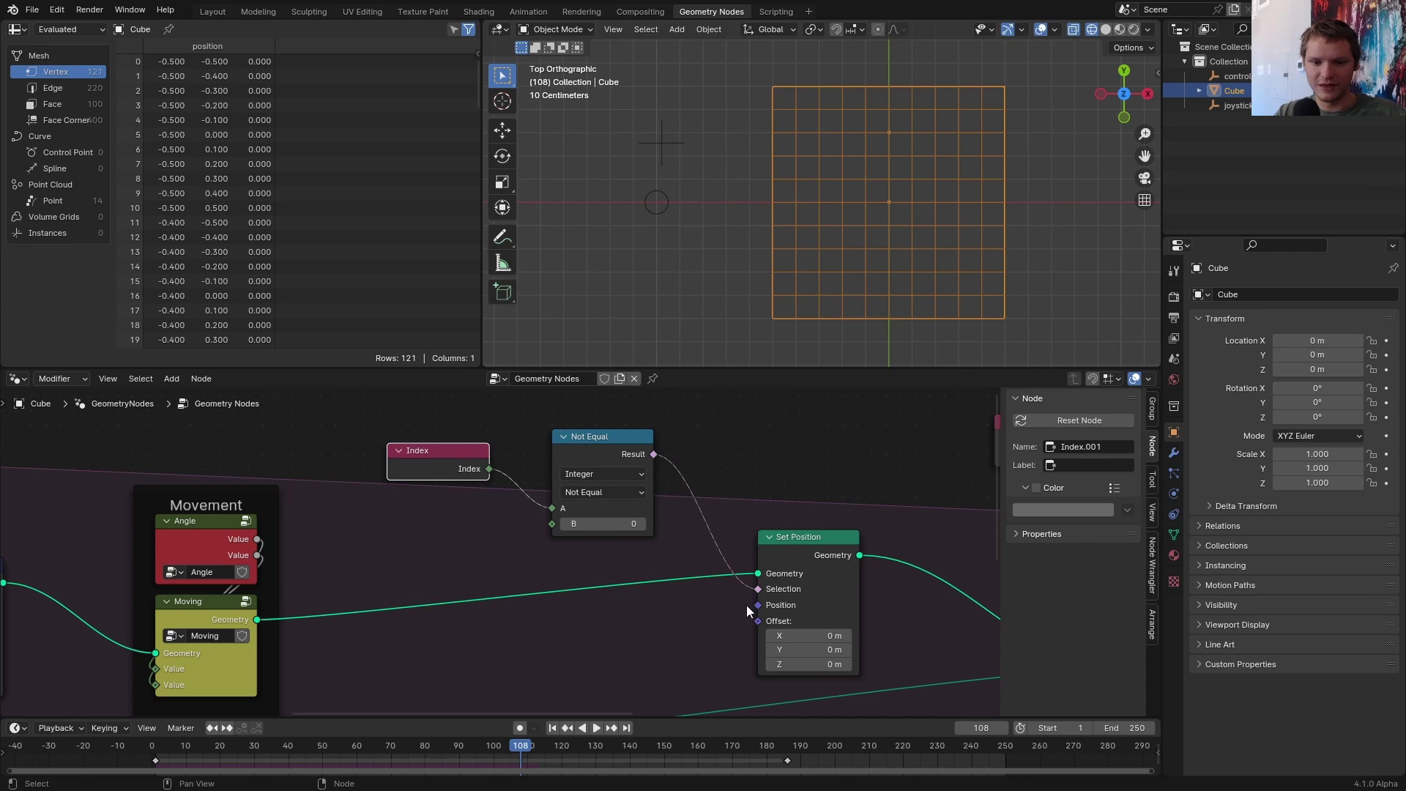
- Add an Evaluate at Index fed by Index minus 1 through a Subtract math node
middle_drag(762, 600, 819, 727)
key(shift+a)
text(eval)
key(Return)
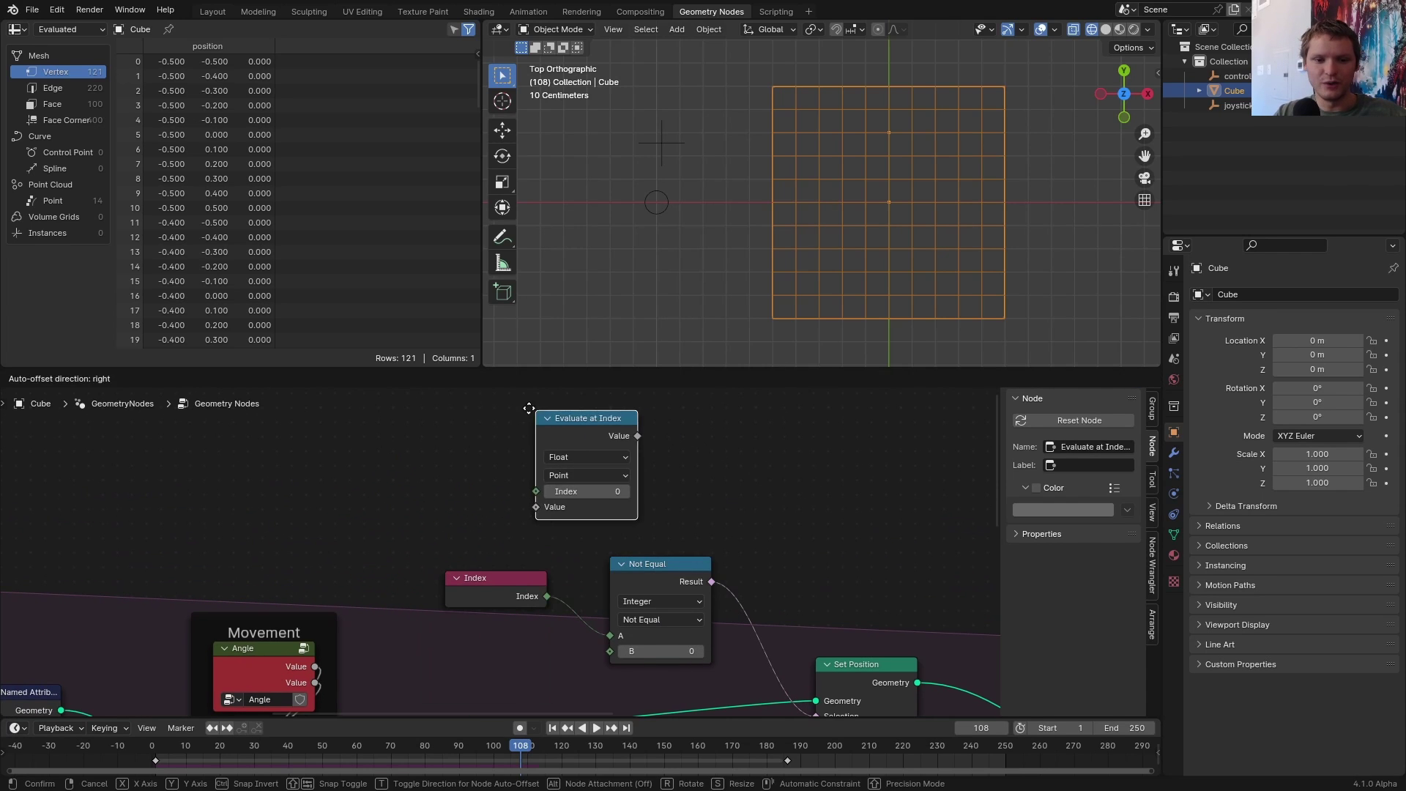
click(485, 417)
drag(494, 498, 300, 469)
key(shift+a)
text(add)
key(Return)
click(331, 456)
click(370, 496)
click(387, 563)
text(1)
key(Return)
- Evaluate the Position vector at Index-1 and feed it into the new Set Position
click(526, 468)
click(528, 496)
drag(405, 473, 371, 432)
drag(494, 514, 366, 553)
text(pos)
key(Return)
scroll(366, 553, down, 1)
mouse_move(536, 428)
mouse_down()
mouse_move(702, 659)
mouse_move(726, 664)
mouse_up()
- Play from the first frame and grab the controller to watch the trailing points
click(692, 217)
key(shift+Left)
key(space)
key(g)
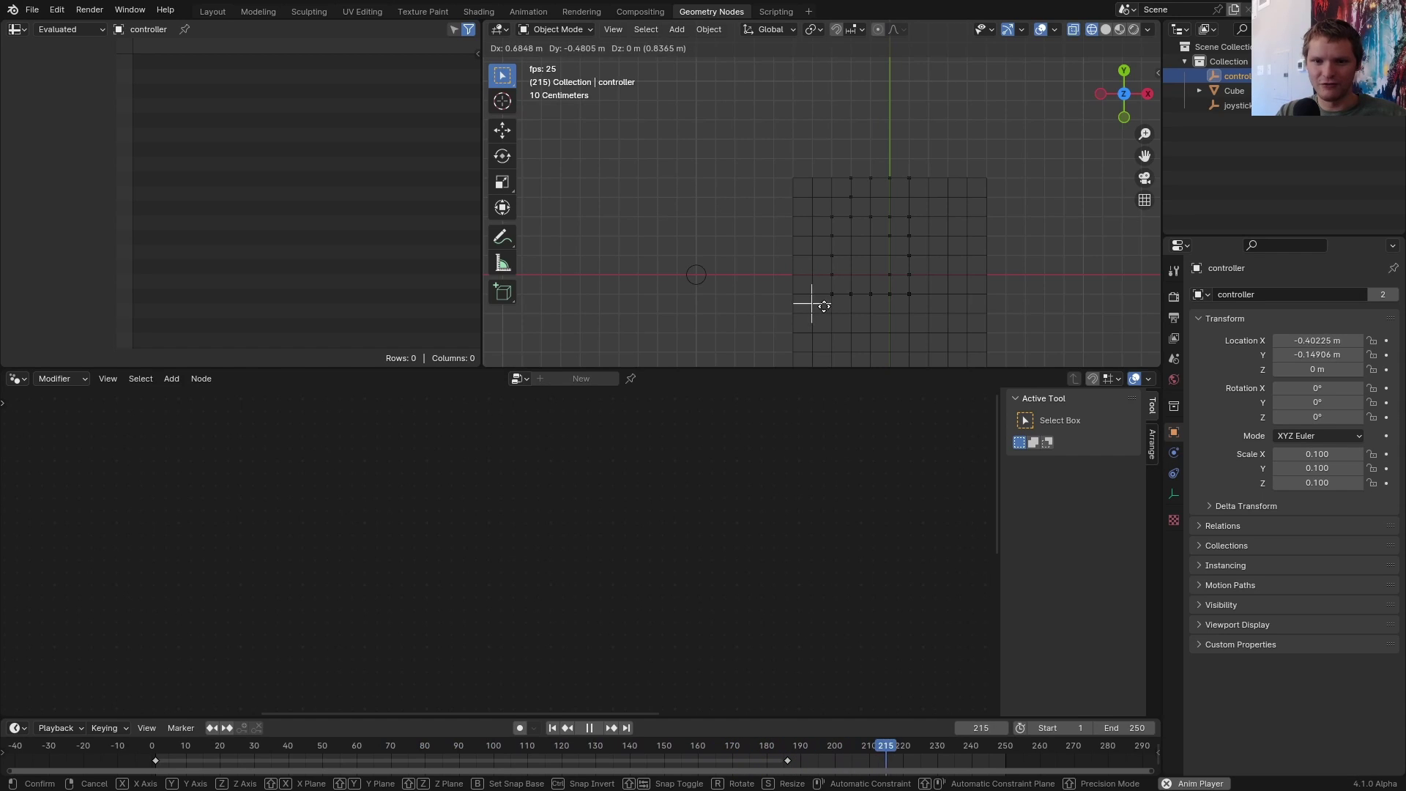
- Duplicate the Add node and feed it the Simulation Input value
click(714, 345)
key(space)
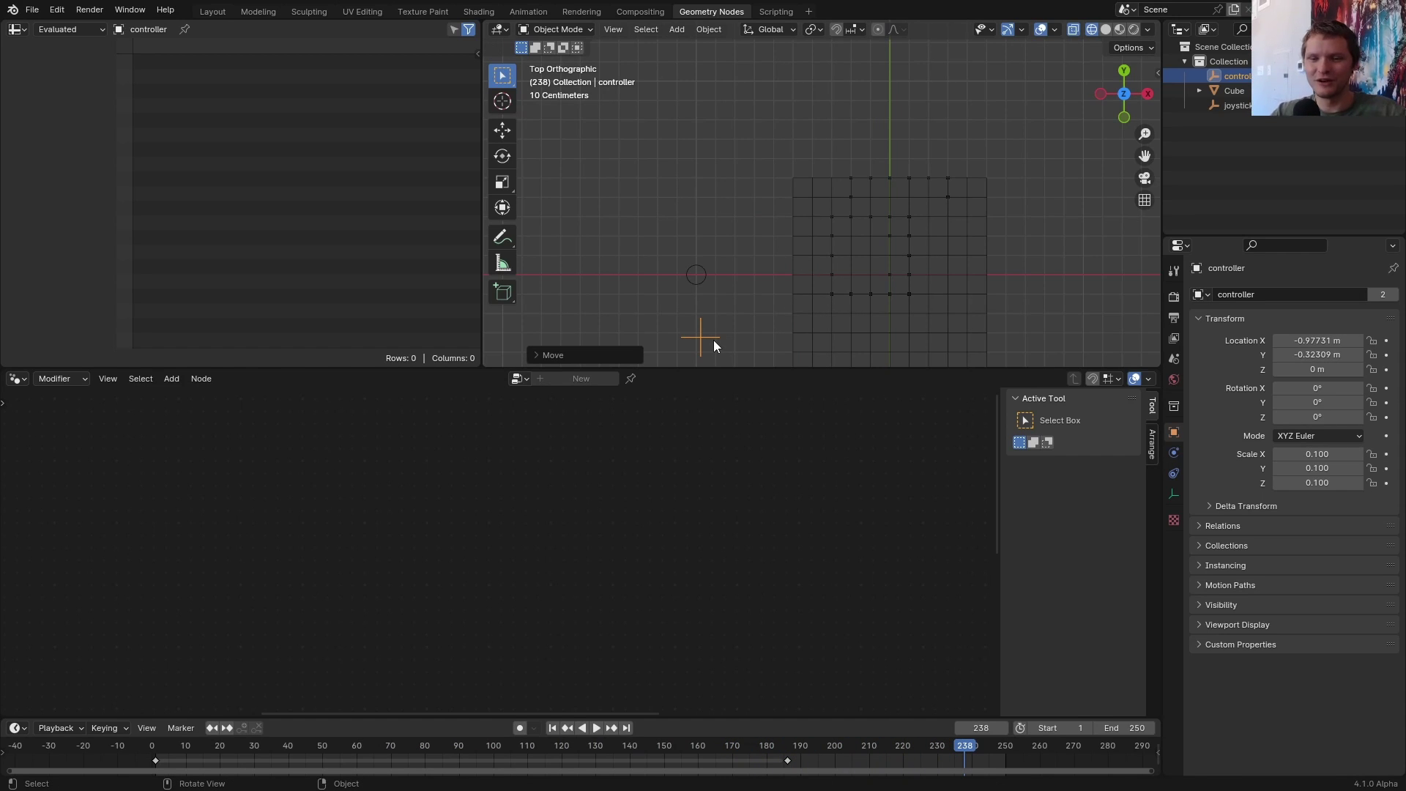
click(796, 330)
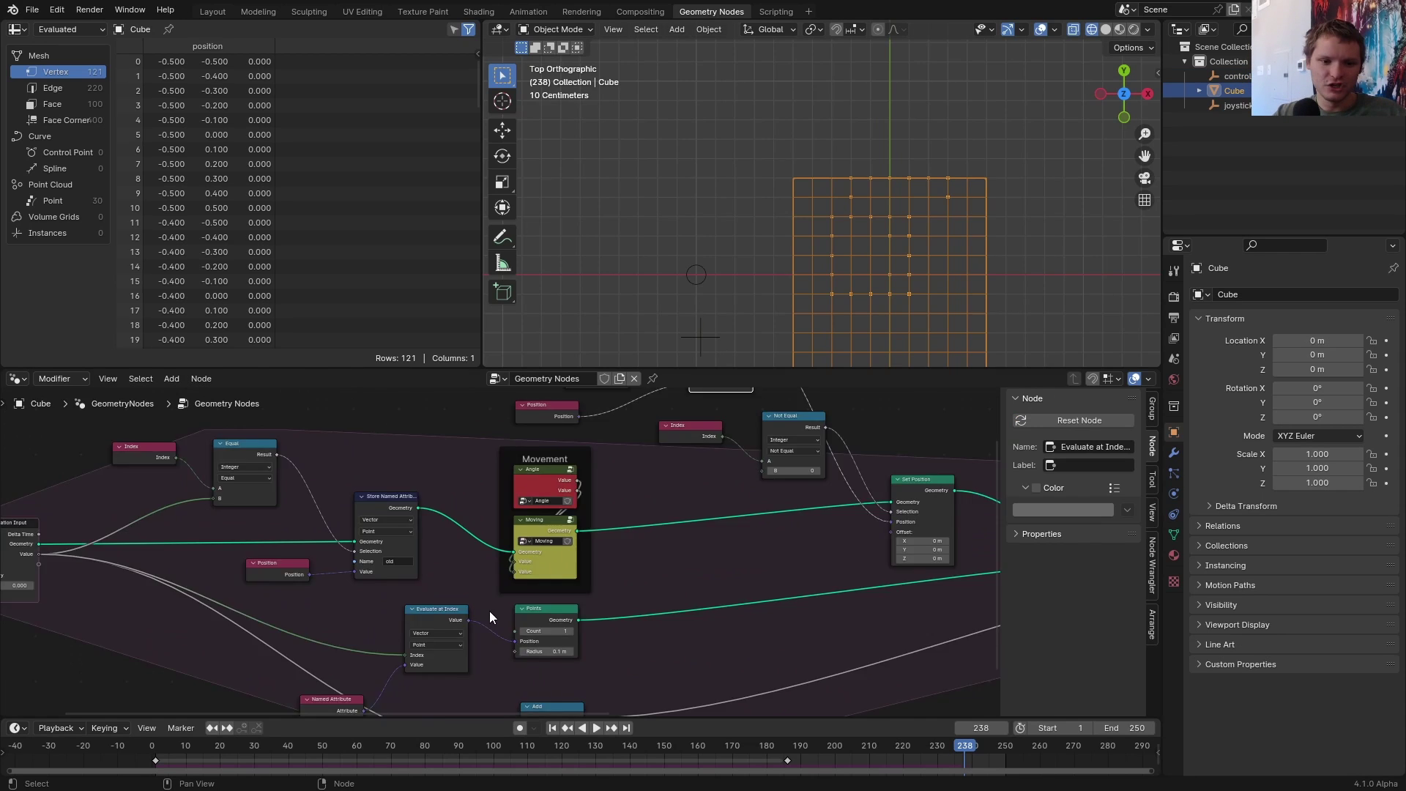
scroll(489, 611, up, 3)
scroll(671, 578, up, 2)
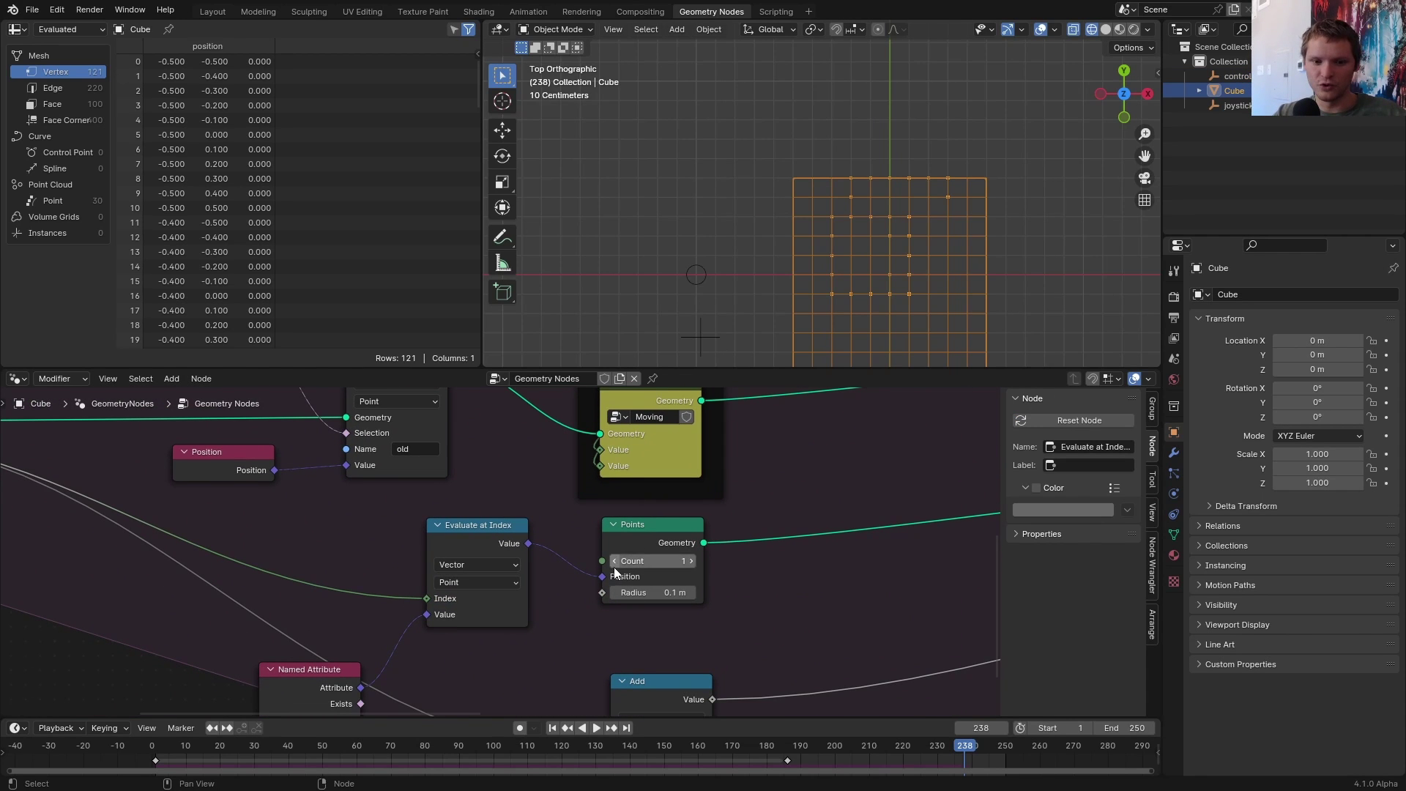
scroll(500, 549, down, 3)
scroll(259, 495, up, 2)
click(856, 638)
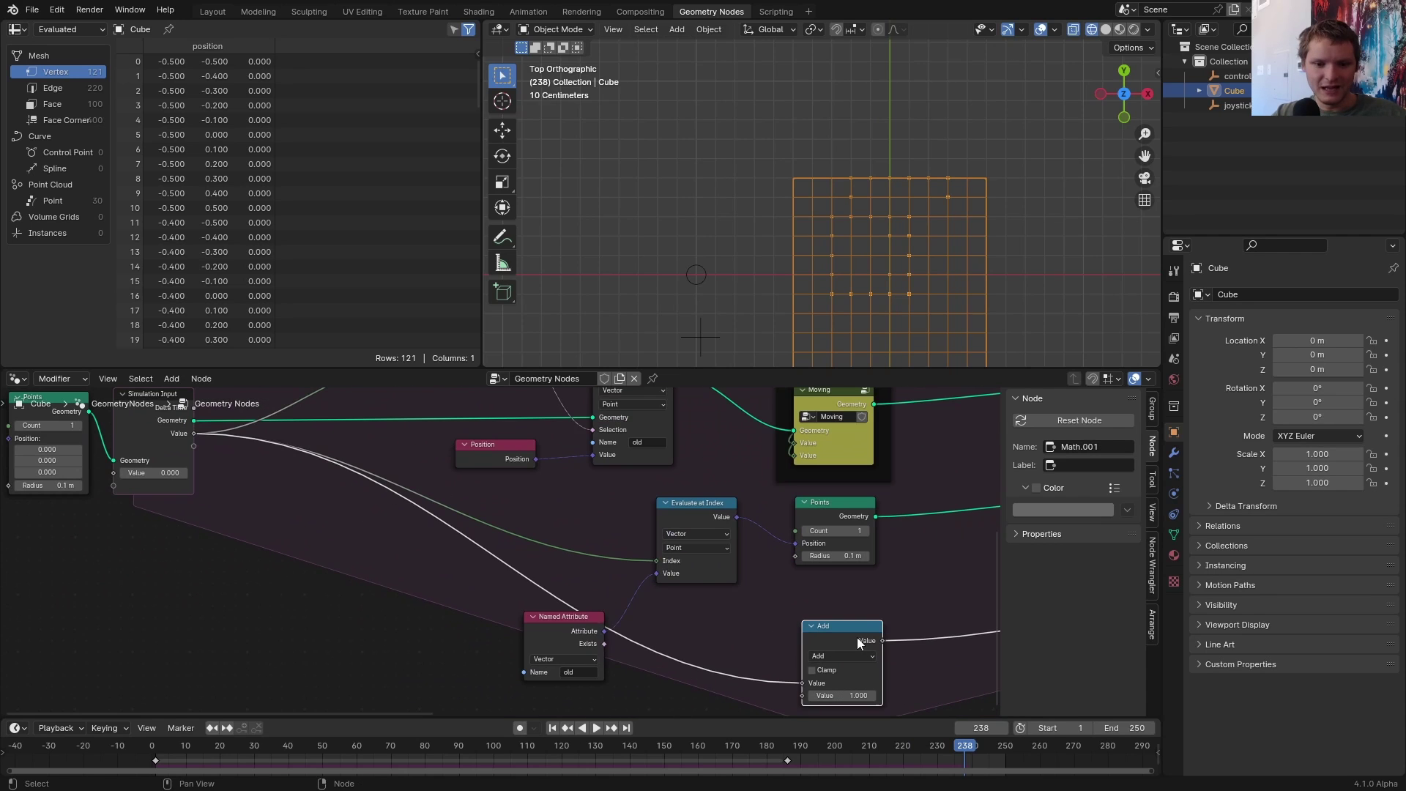
key(shift+d)
click(352, 555)
click(195, 434)
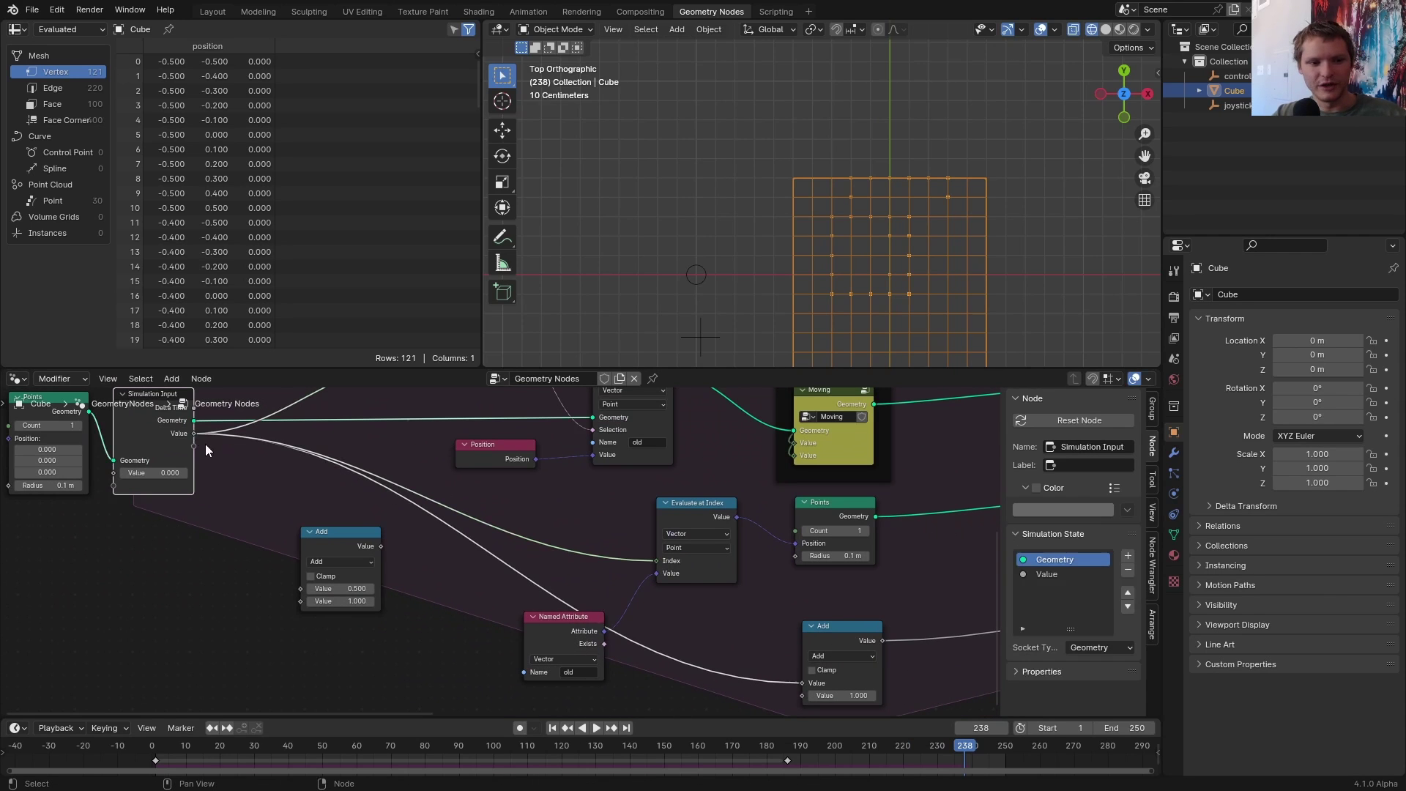
drag(206, 444, 306, 585)
scroll(305, 585, up, 2)
- Switch the duplicate to Truncated Modulo and connect its result to the Points position
click(316, 566)
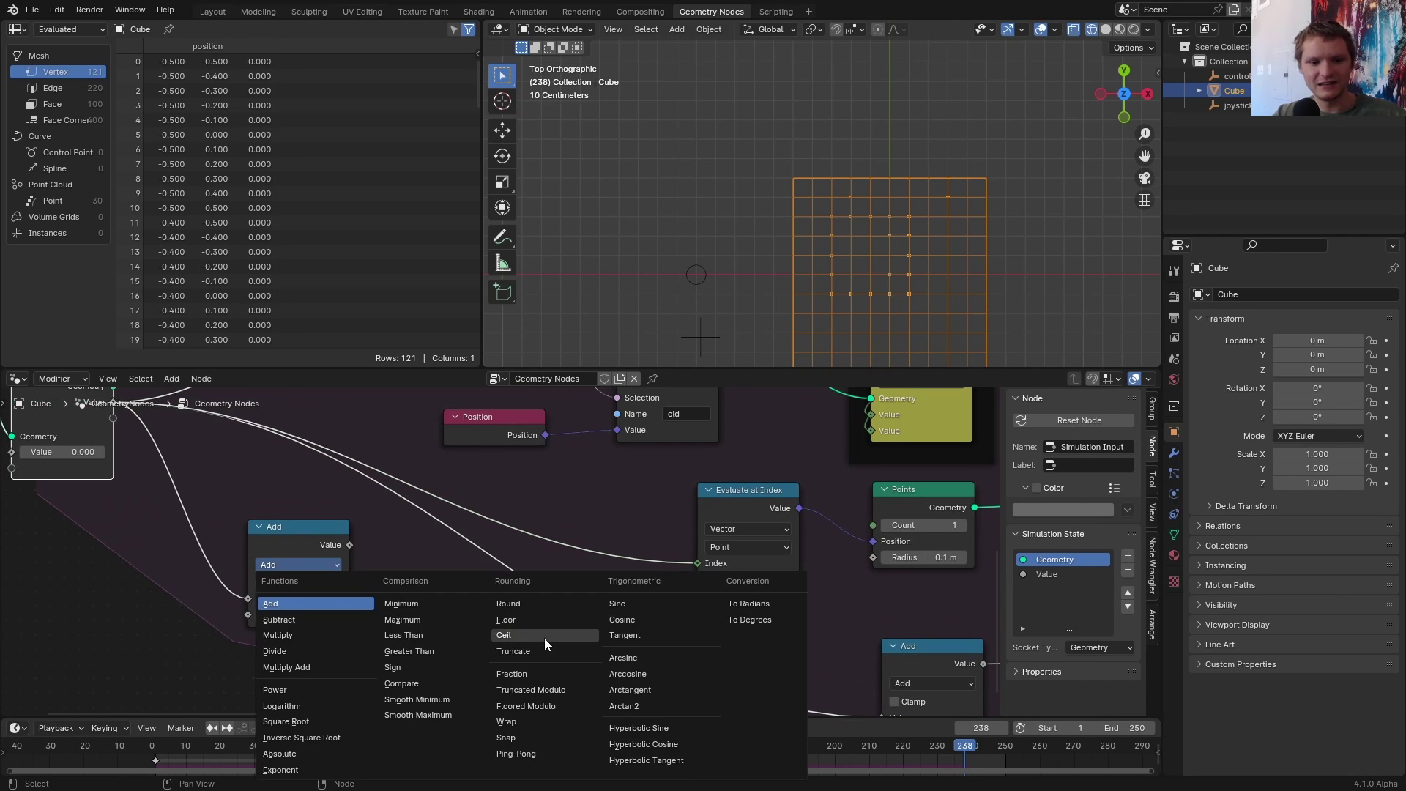
click(542, 686)
scroll(260, 558, down, 2)
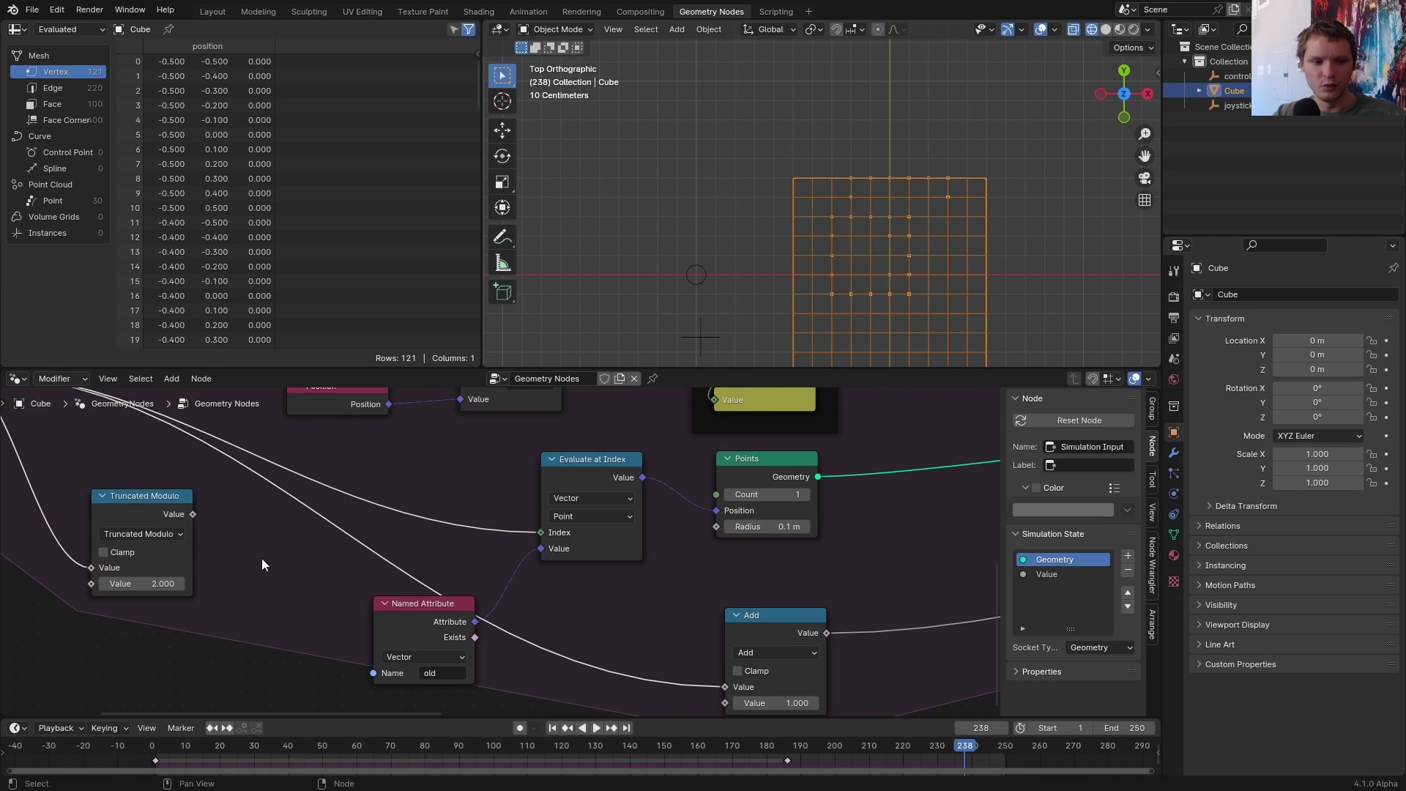
drag(237, 518, 688, 521)
- Play from the first frame and steer the controller again
click(735, 182)
key(shift+Left)
key(space)
key(g)
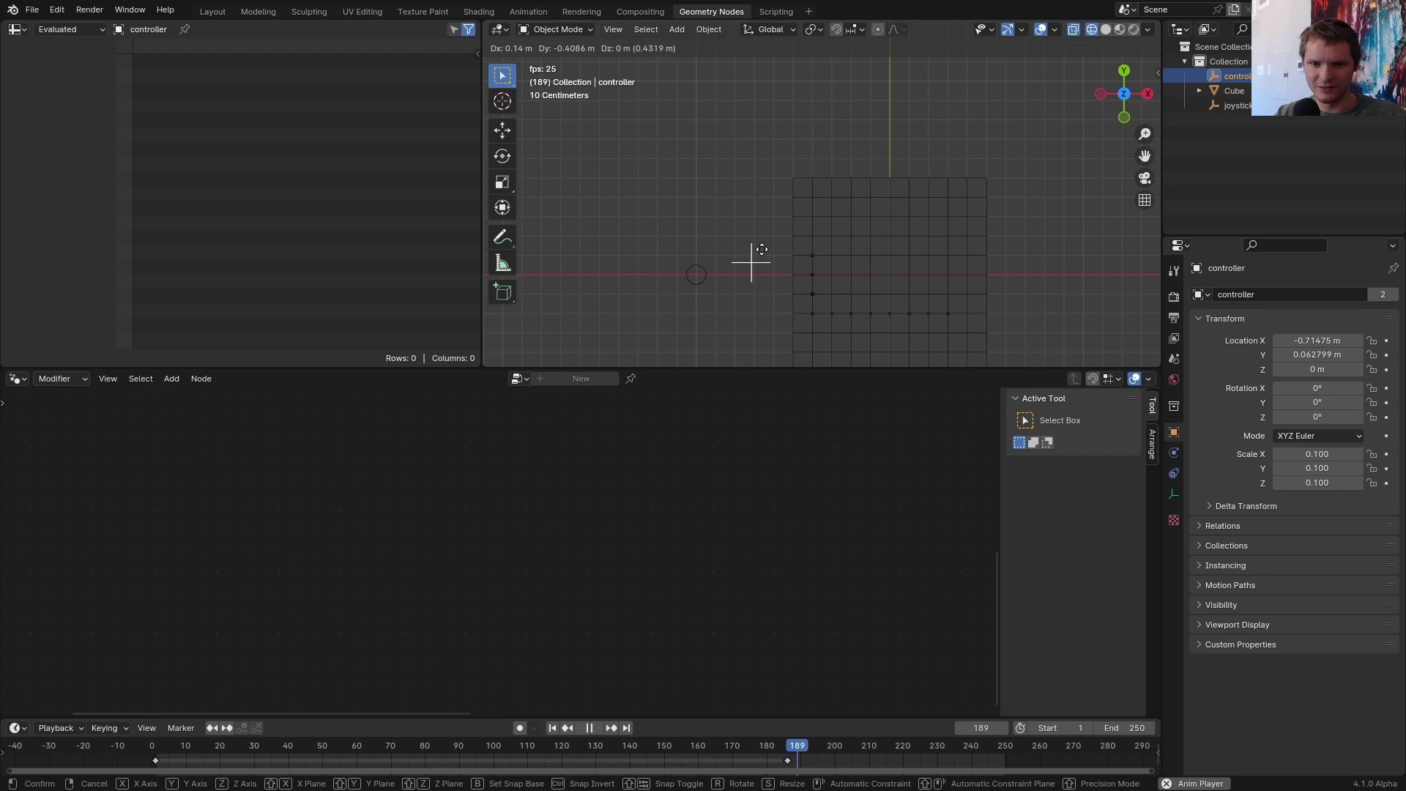
- Insert Instance on Points before Join Geometry using a UV Sphere as the instance
click(578, 211)
key(space)
click(835, 319)
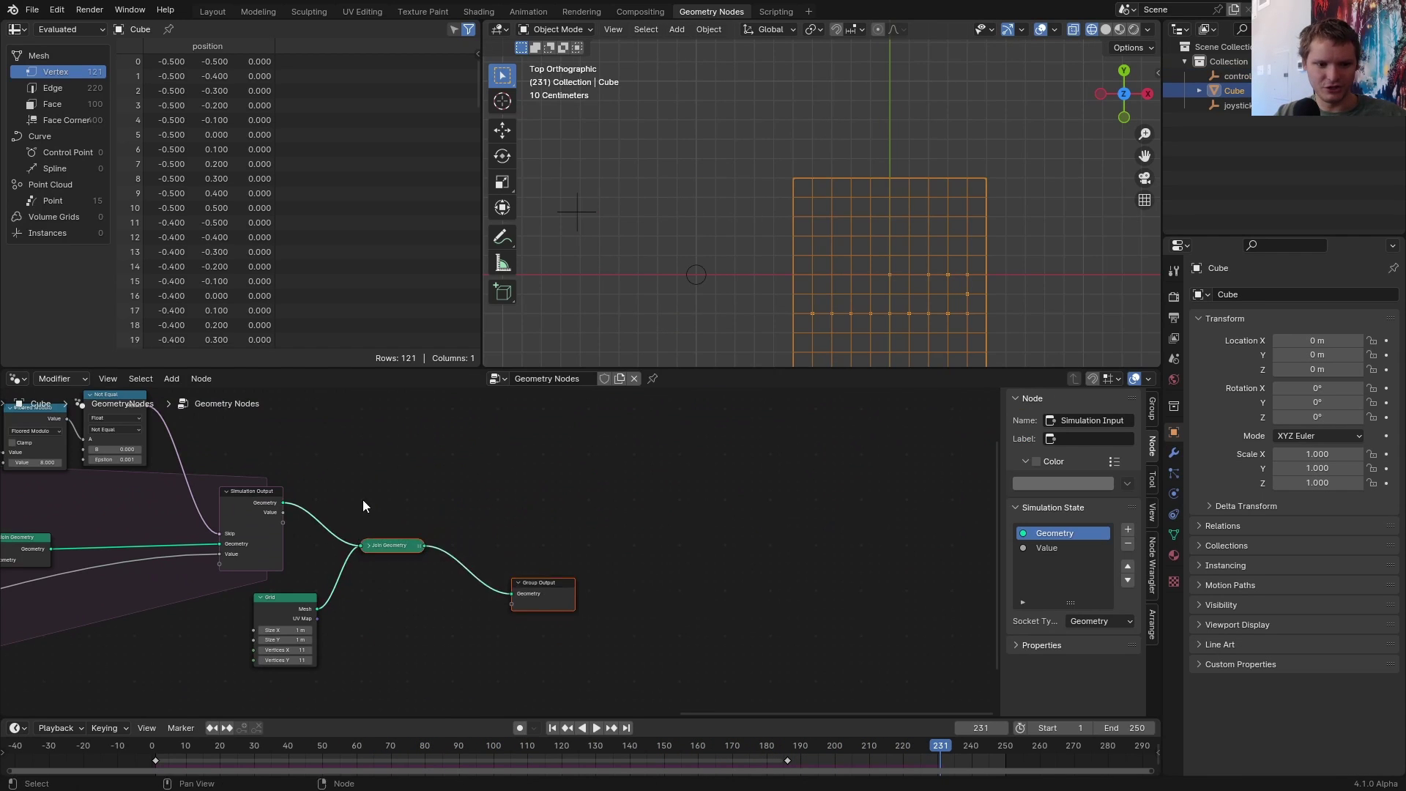
drag(389, 503, 631, 524)
key(shift+a)
text(instance)
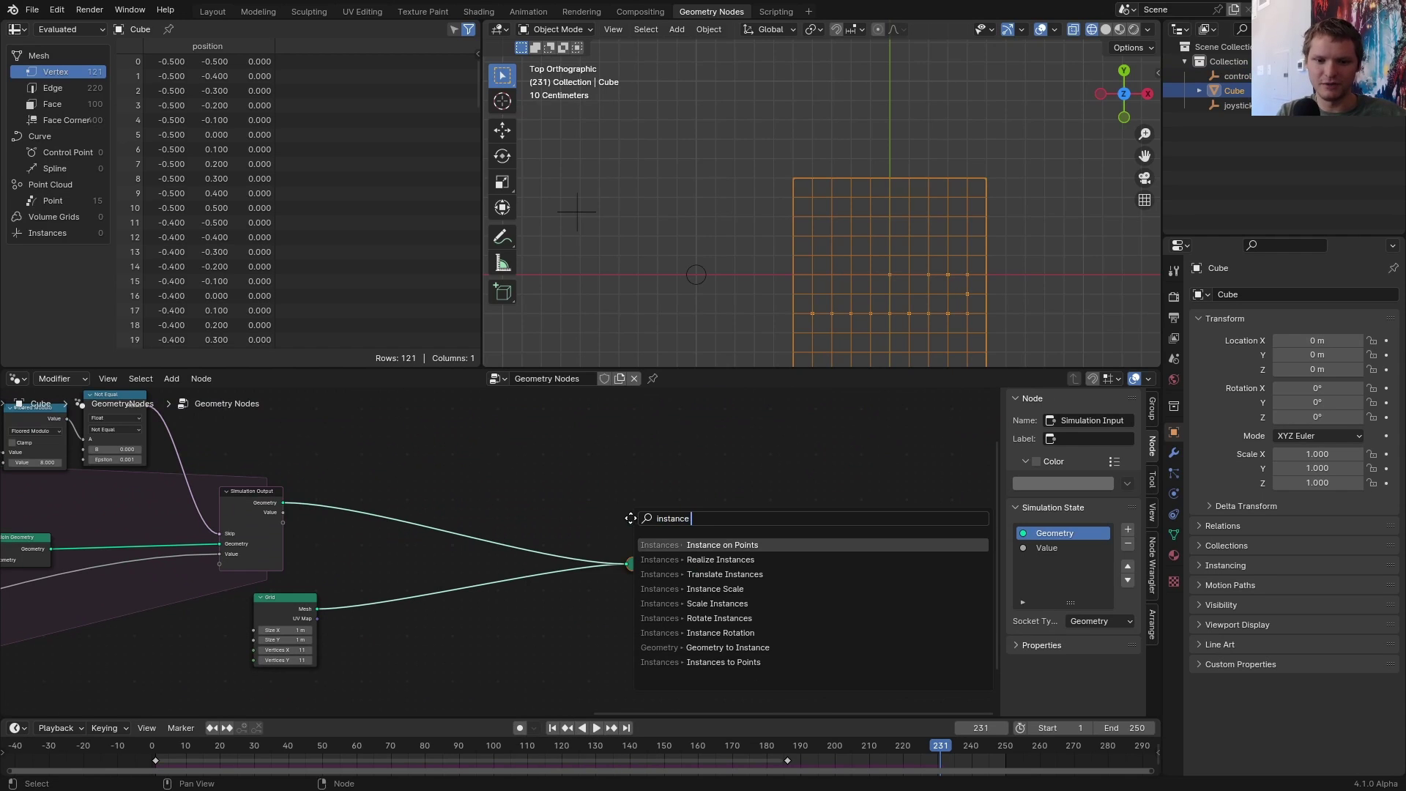
key(Return)
click(583, 499)
scroll(583, 500, up, 2)
middle_drag(479, 468, 550, 511)
drag(541, 505, 374, 478)
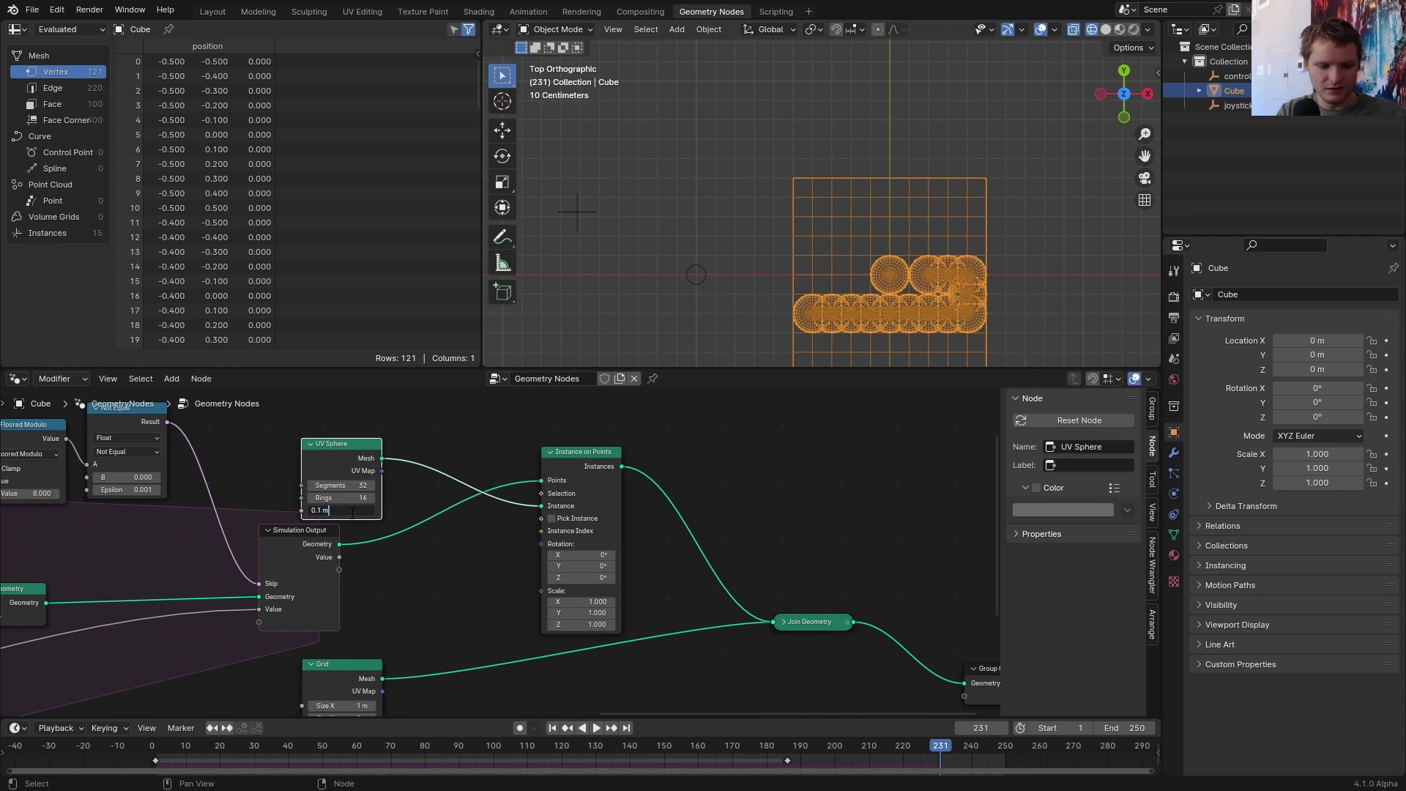
- Play from the first frame and steer the controller to see the sphere snake
key(shift+Left)
key(space)
click(743, 228)
key(g)
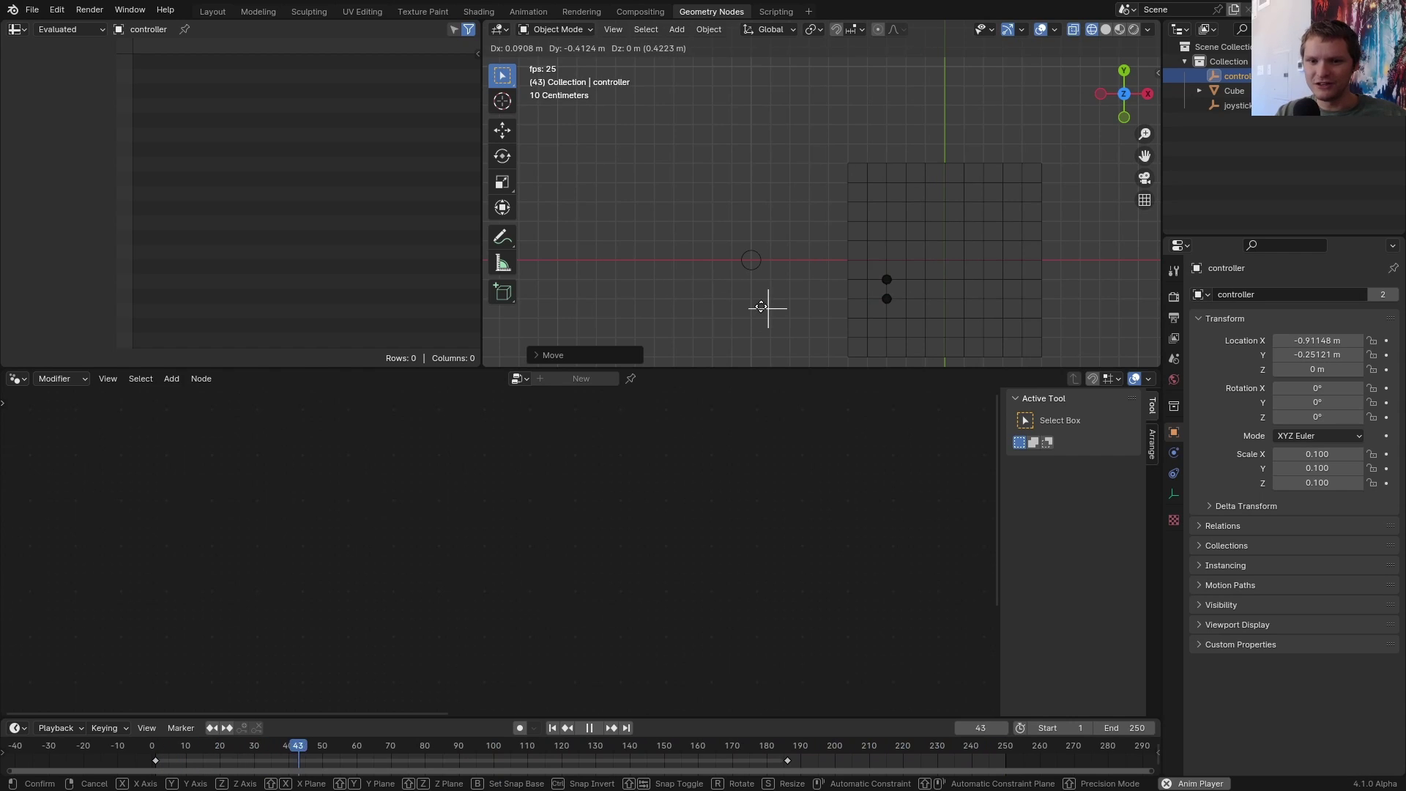
click(820, 246)
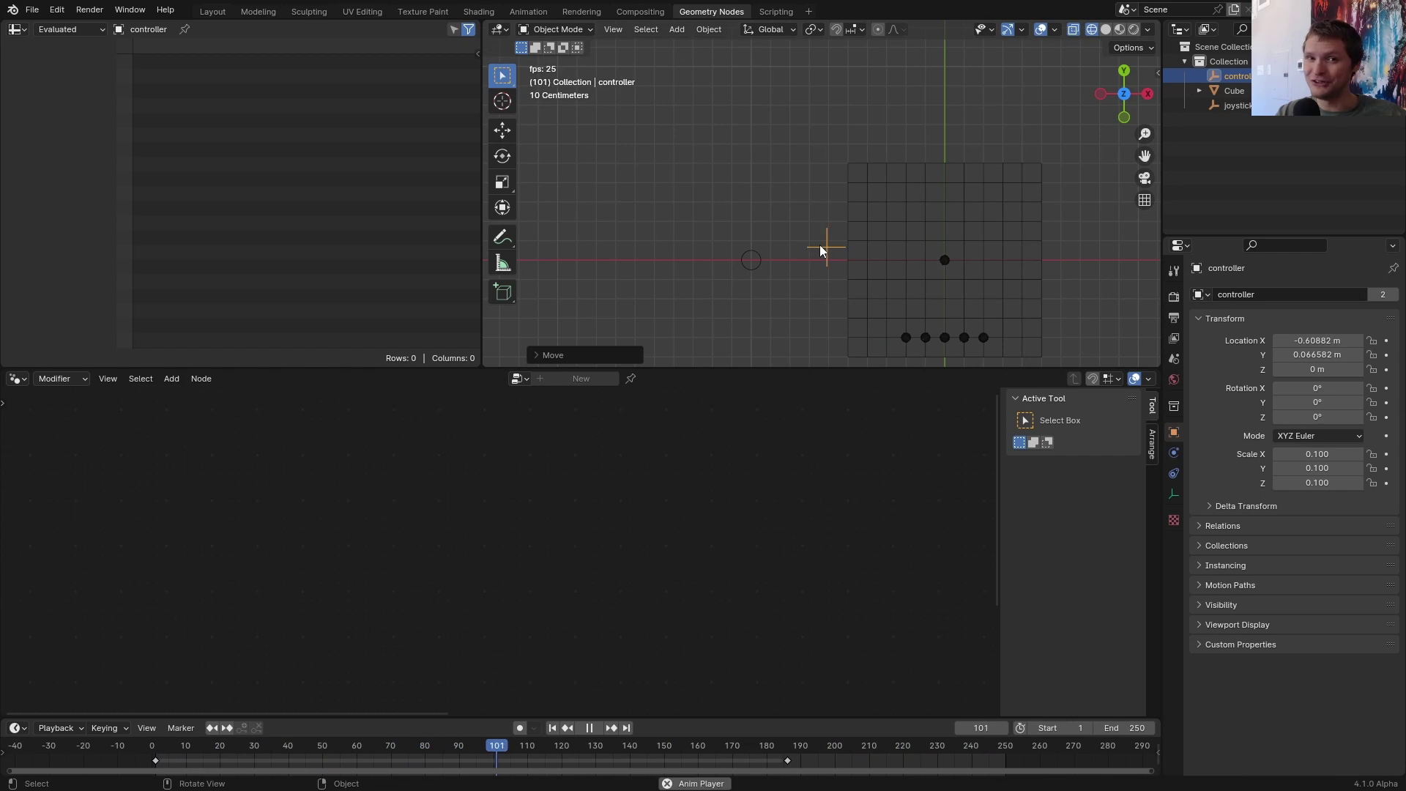
key(Escape)
- Insert Delete Geometry removing points whose Position equals the origin vector
click(862, 259)
click(498, 447)
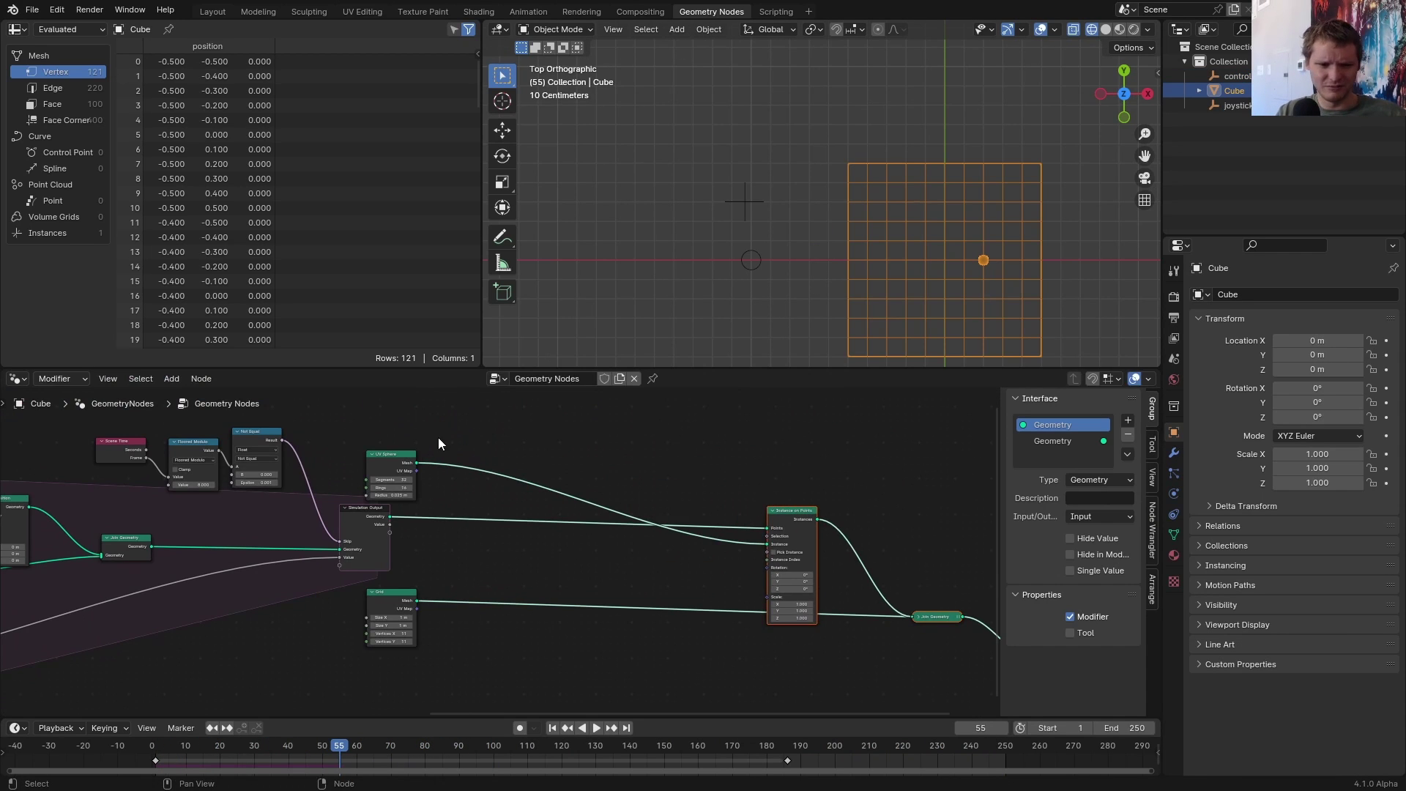
click(391, 453)
scroll(543, 471, up, 3)
key(shift+a)
text(dele)
key(Return)
scroll(633, 498, up, 2)
click(665, 593)
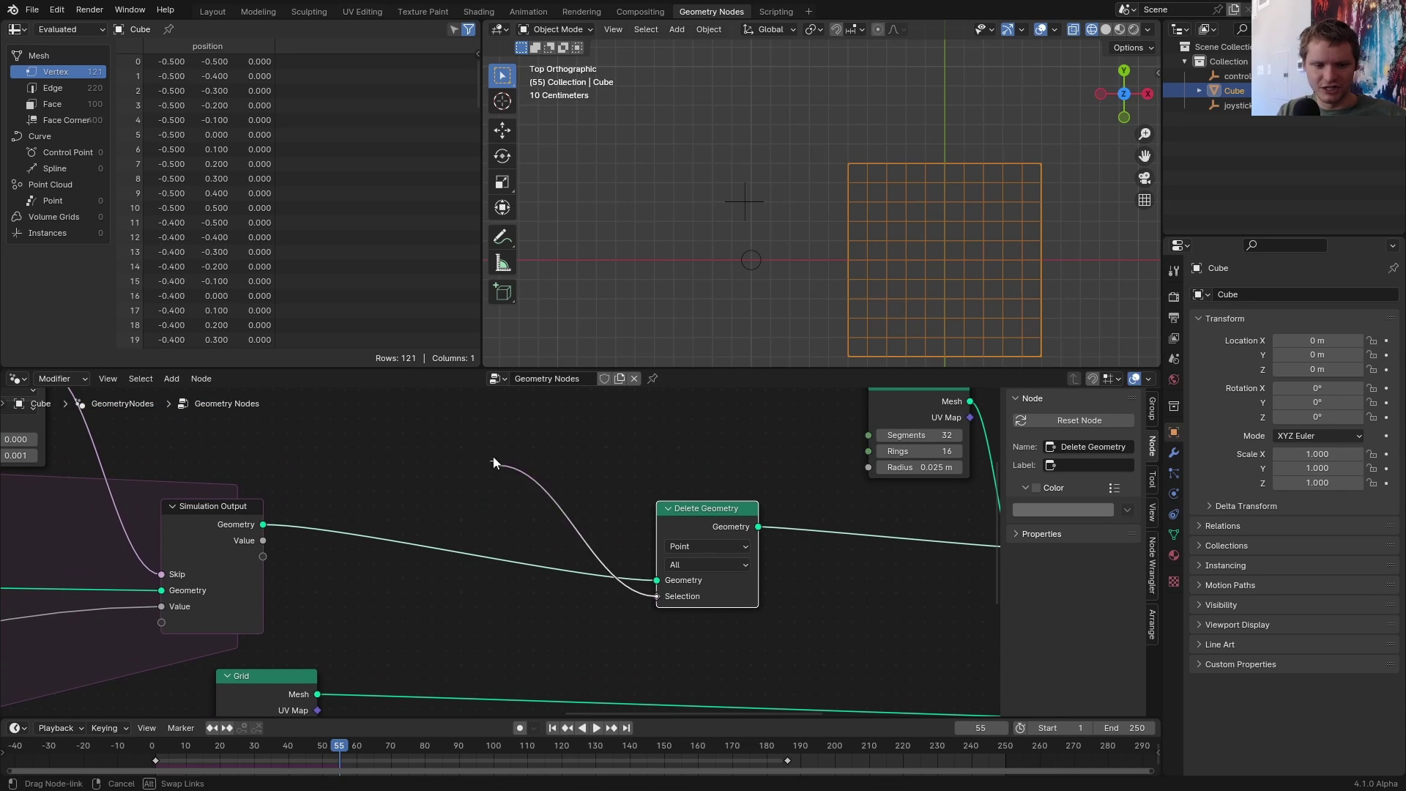
drag(489, 453, 488, 452)
text(equal)
key(Return)
drag(549, 521, 490, 457)
text(pos)
key(Return)
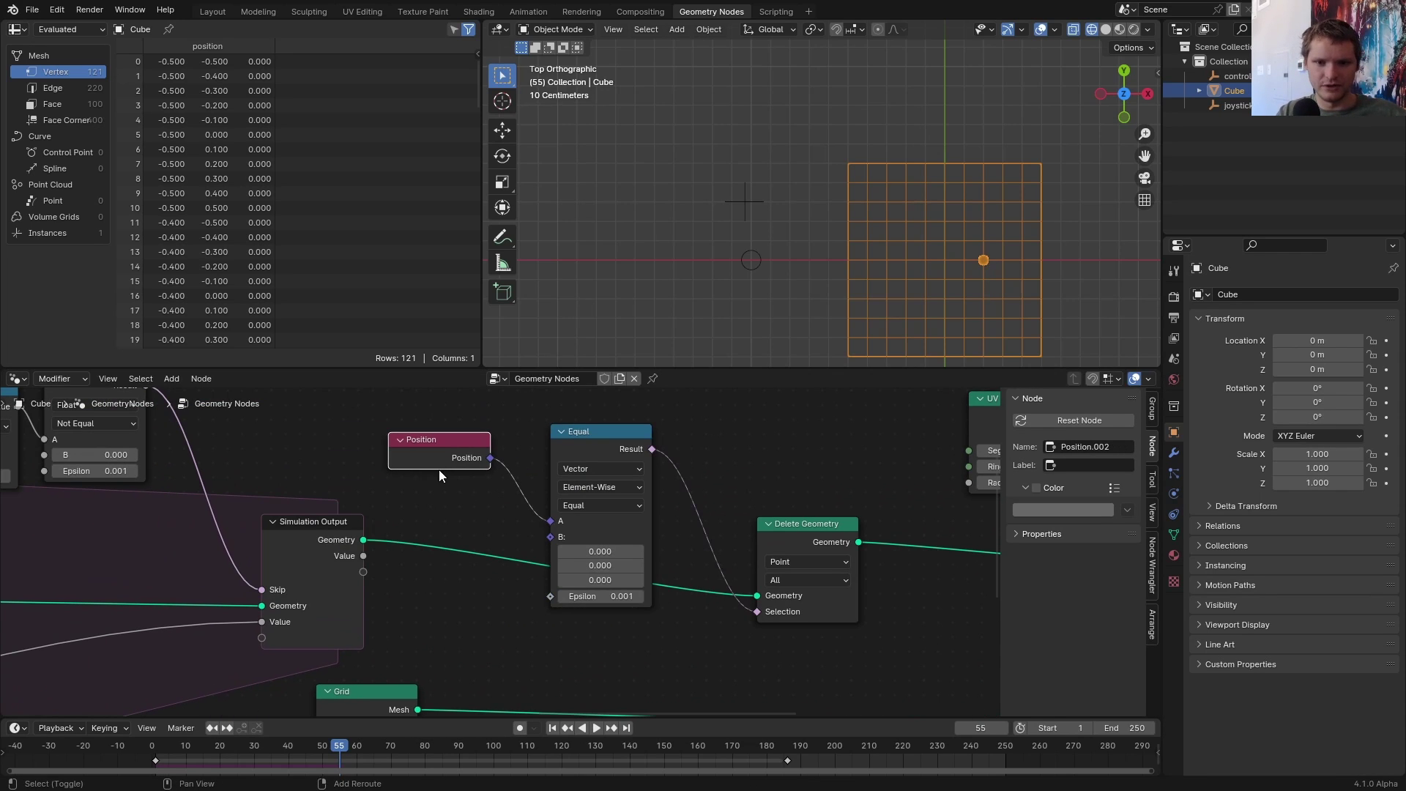
- Play from the first frame and steer the controller to check the cleaned snake
key(shift+Left)
key(space)
click(745, 202)
key(g)
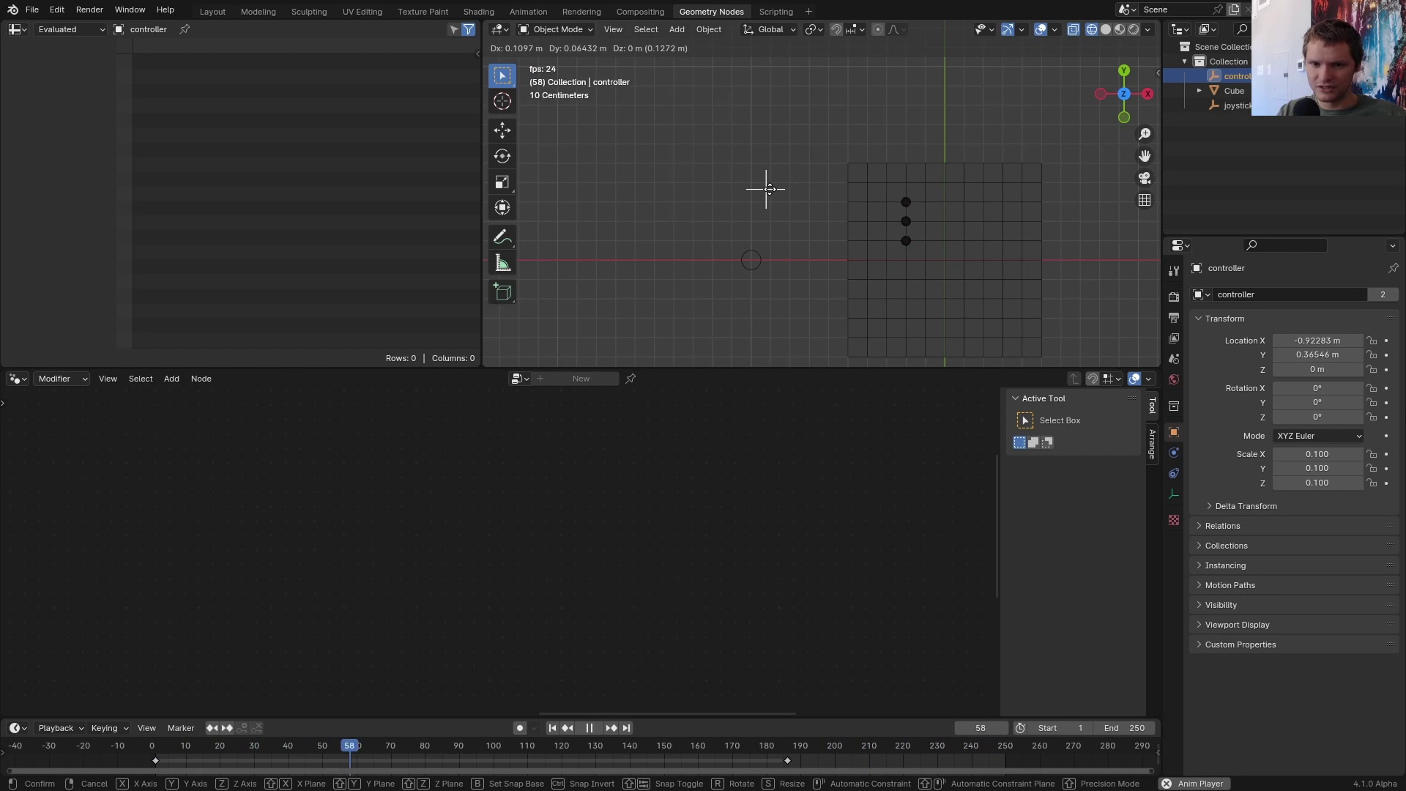
- Add an Index node feeding a Compare Equal (Integer) check against 0
click(848, 185)
key(shift+a)
text(in)
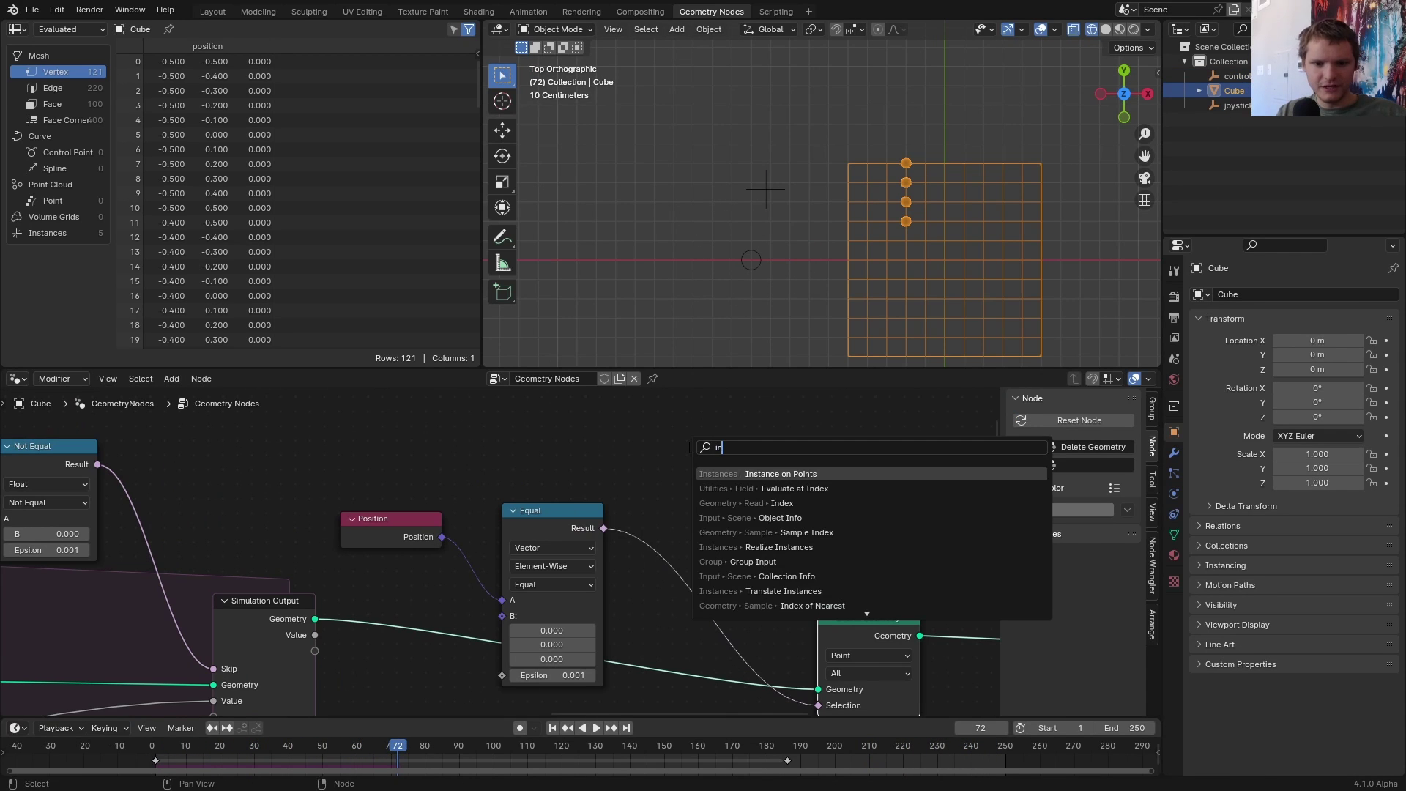
text(dex)
key(Return)
click(577, 445)
drag(577, 446, 689, 471)
click(703, 488)
- Add a Math node set to Subtract combining the position Equal result with the index check
click(617, 449)
key(shift+a)
text(add)
key(Return)
click(767, 495)
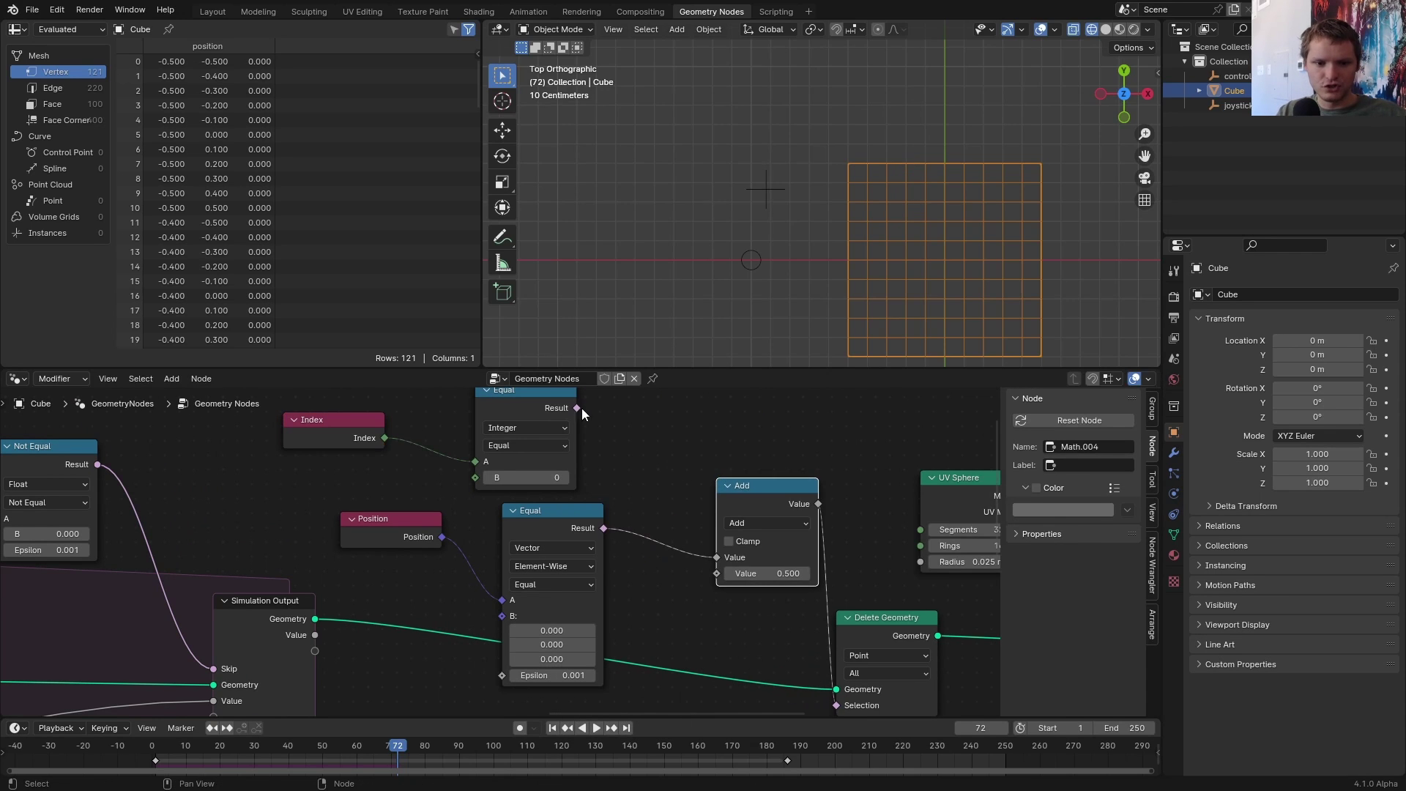
drag(574, 407, 729, 550)
click(746, 522)
click(758, 588)
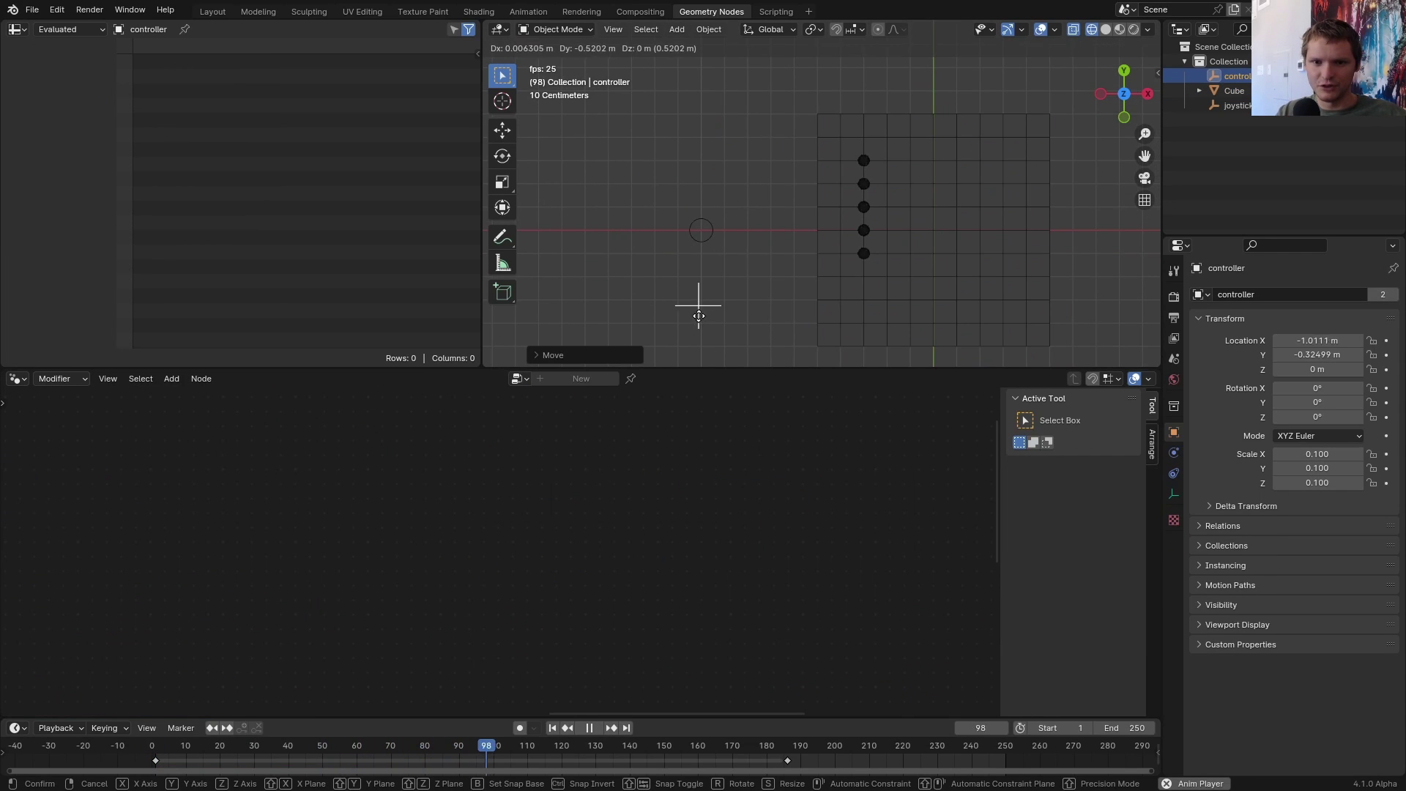
- Steer the controller up and right during playback, then stop the animation
mouse_move(691, 312)
mouse_down()
mouse_move(765, 225)
mouse_move(641, 226)
mouse_up()
click(641, 229)
key(space)
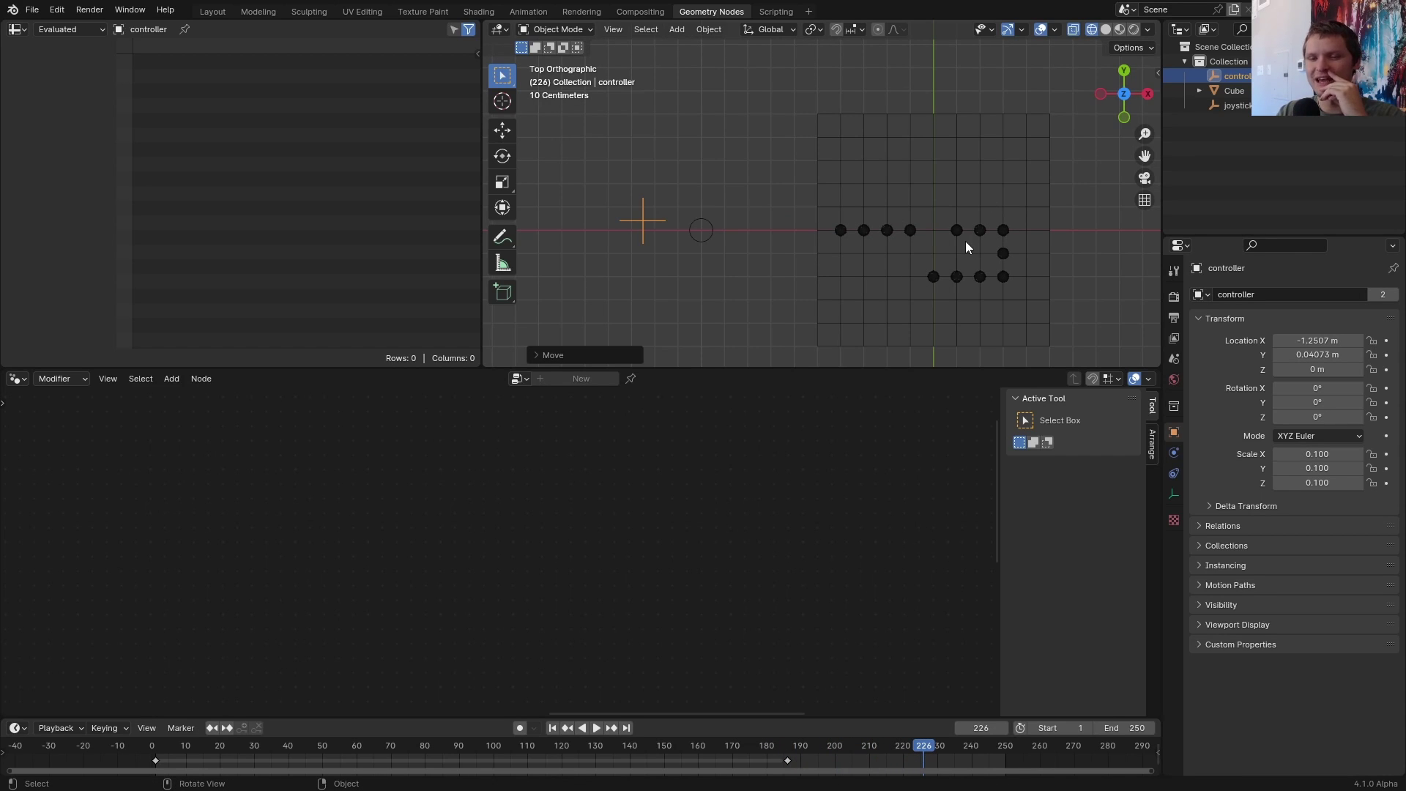
- Add an Attribute Statistic fed by the snake geometry plus an Index node
click(1230, 91)
key(shift+a)
text(attr)
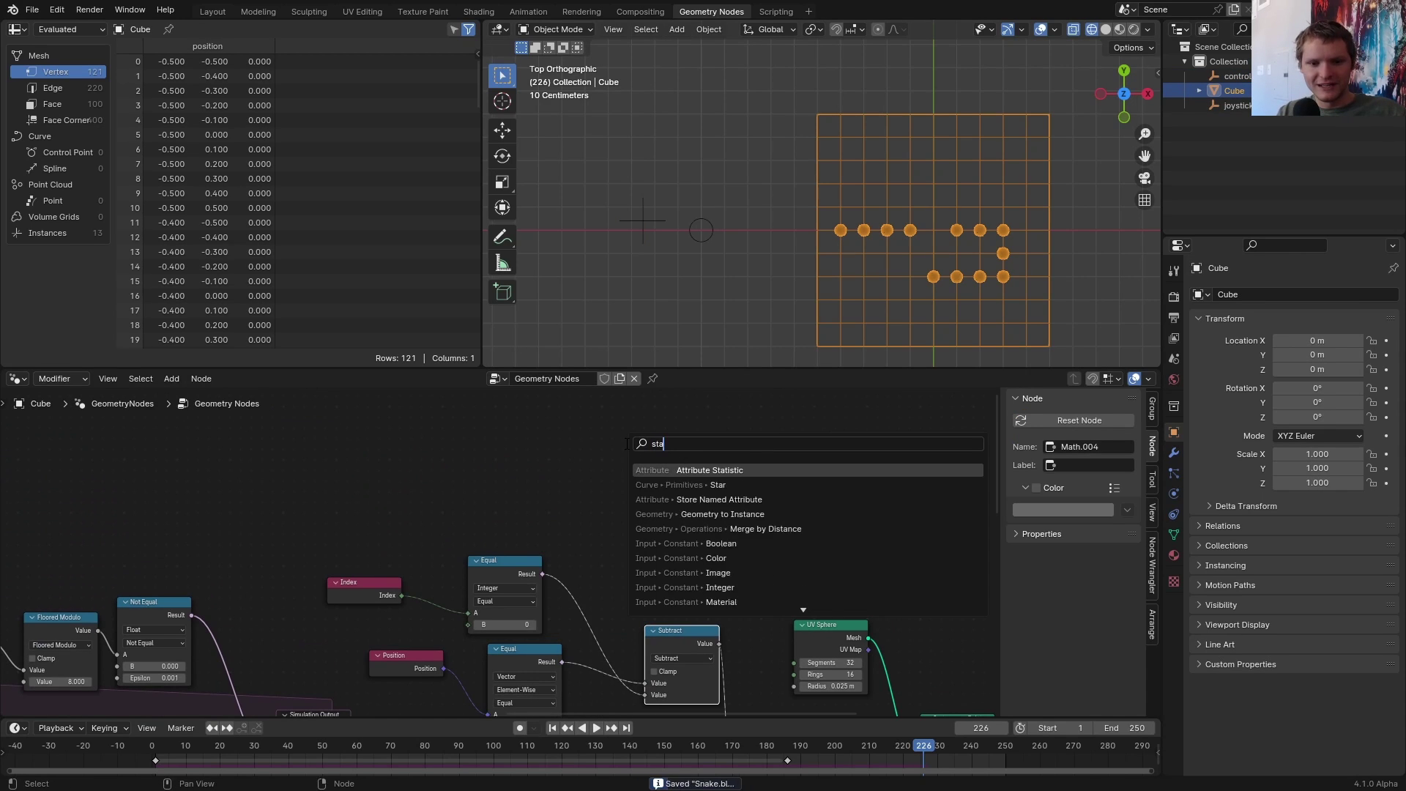
key(Return)
click(634, 436)
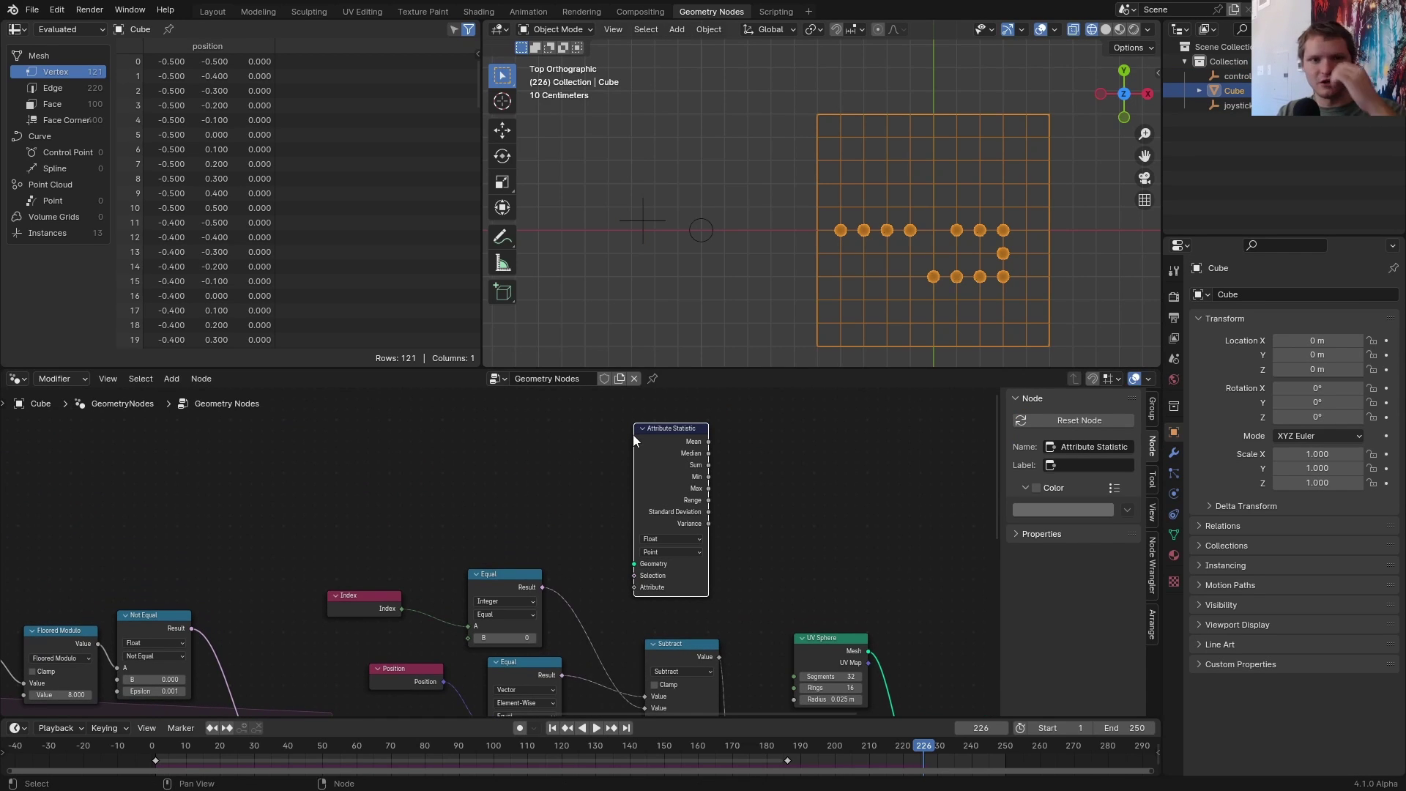
scroll(638, 436, up, 2)
mouse_move(692, 519)
middle_down()
mouse_move(620, 555)
mouse_move(636, 531)
middle_up()
key(shift+a)
text(i)
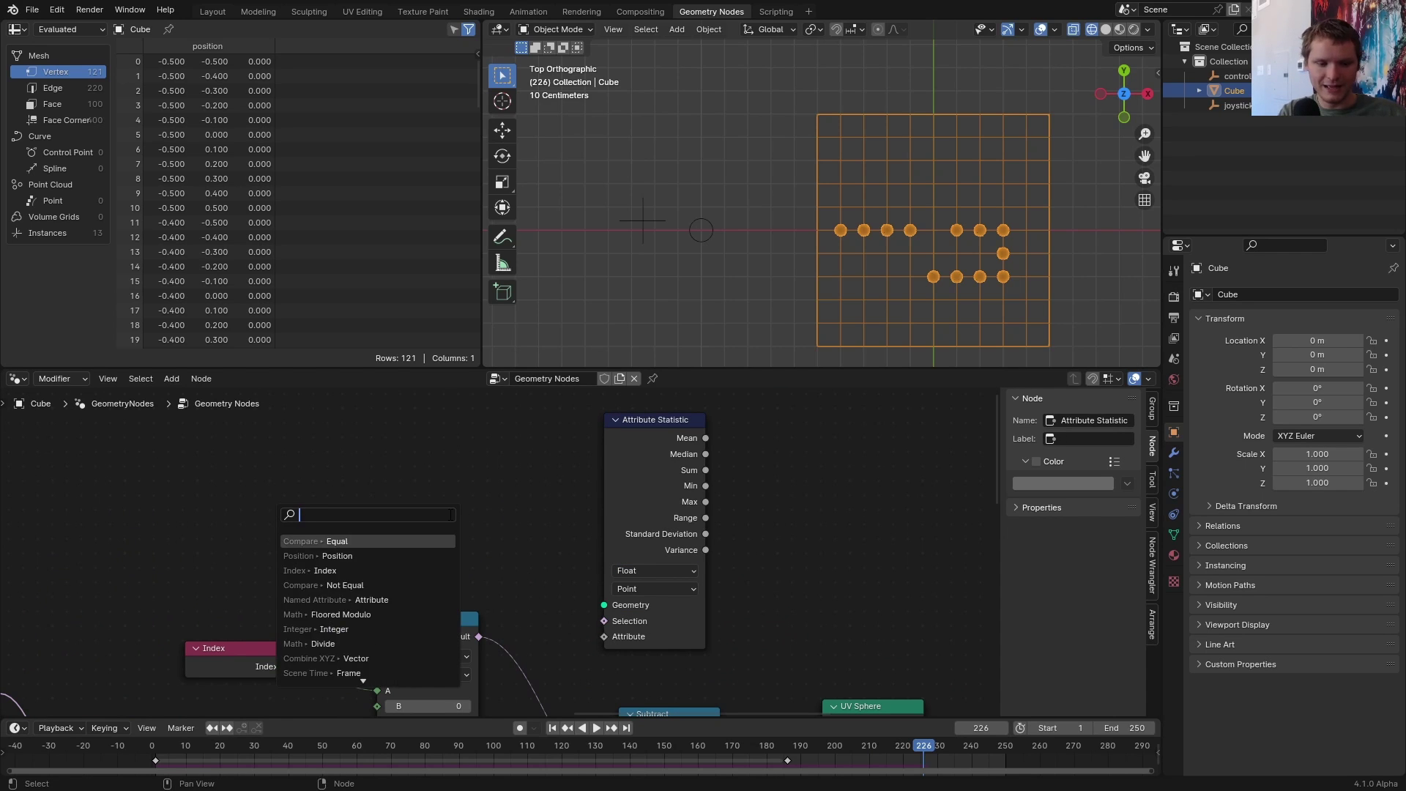
key(Return)
click(466, 517)
scroll(430, 604, down, 3)
middle_drag(359, 676, 385, 631)
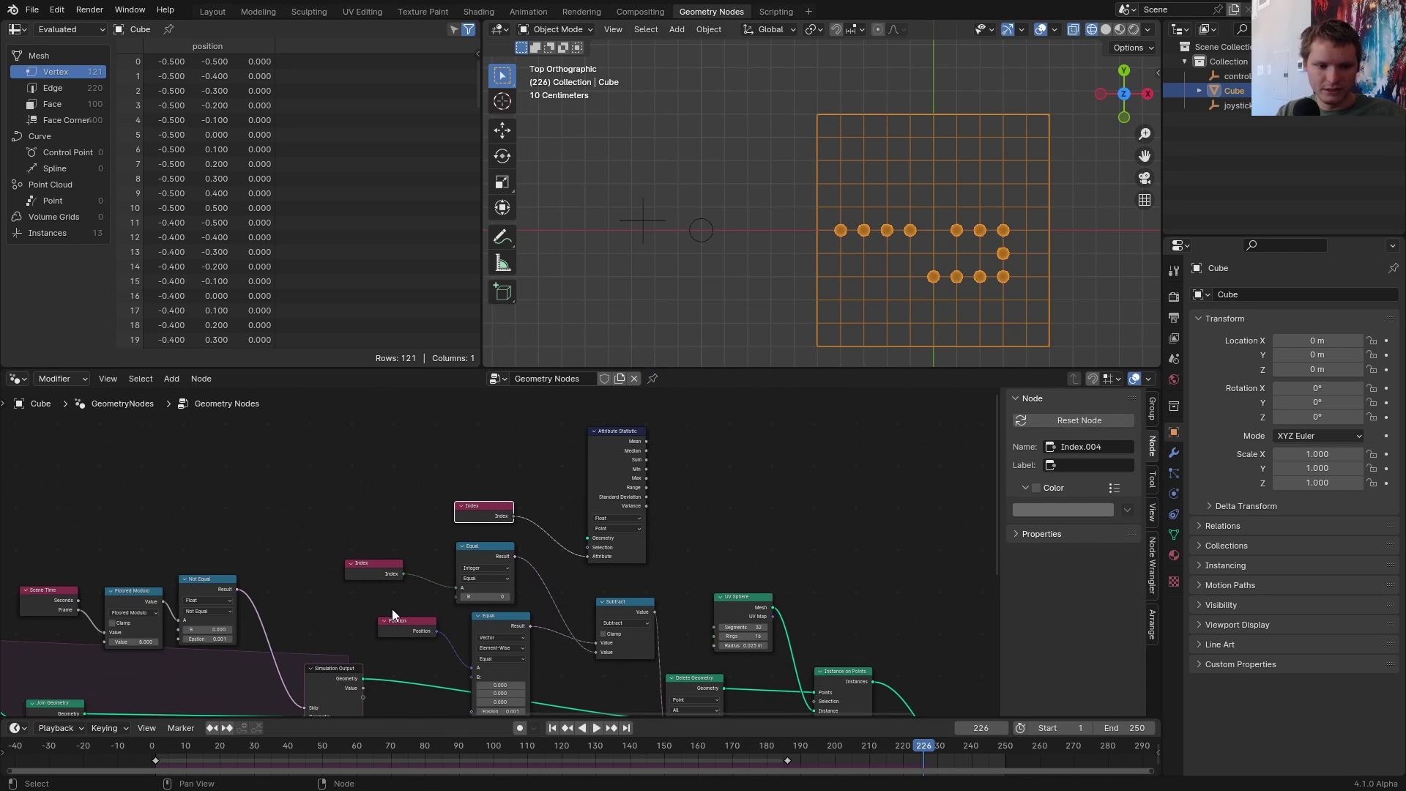
mouse_move(363, 678)
mouse_down()
mouse_move(564, 572)
mouse_move(637, 491)
mouse_move(690, 481)
mouse_up()
scroll(598, 555, up, 3)
text(sub)
- Add a Math node and switch its operation to Multiply
key(Return)
scroll(690, 481, down, 2)
click(541, 598)
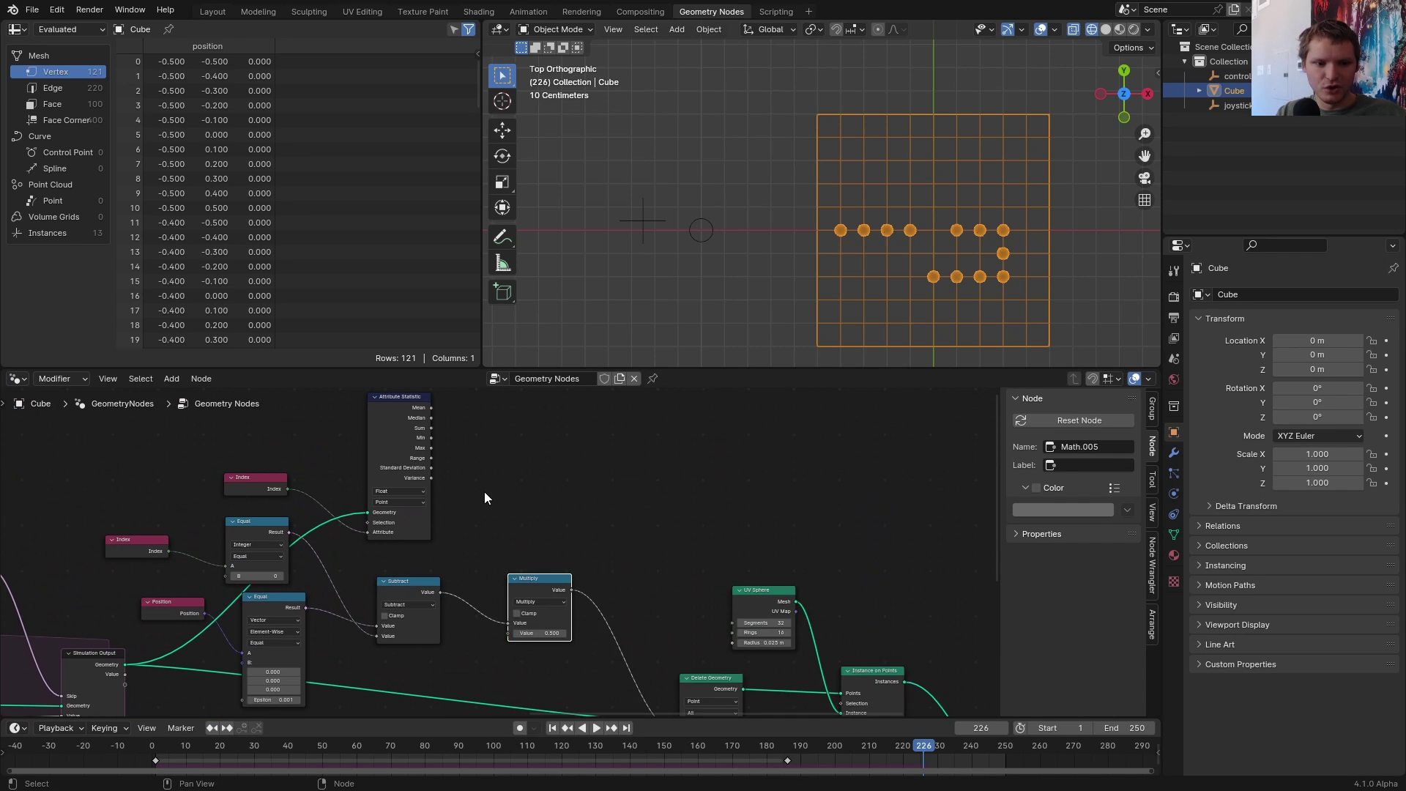
click(542, 602)
click(542, 622)
scroll(482, 489, up, 2)
- Compare Max against Index with an Equal node, feed it into Multiply, and replay from the start
drag(409, 481, 514, 486)
text(equal)
key(Return)
drag(520, 556, 516, 560)
text(index)
key(Return)
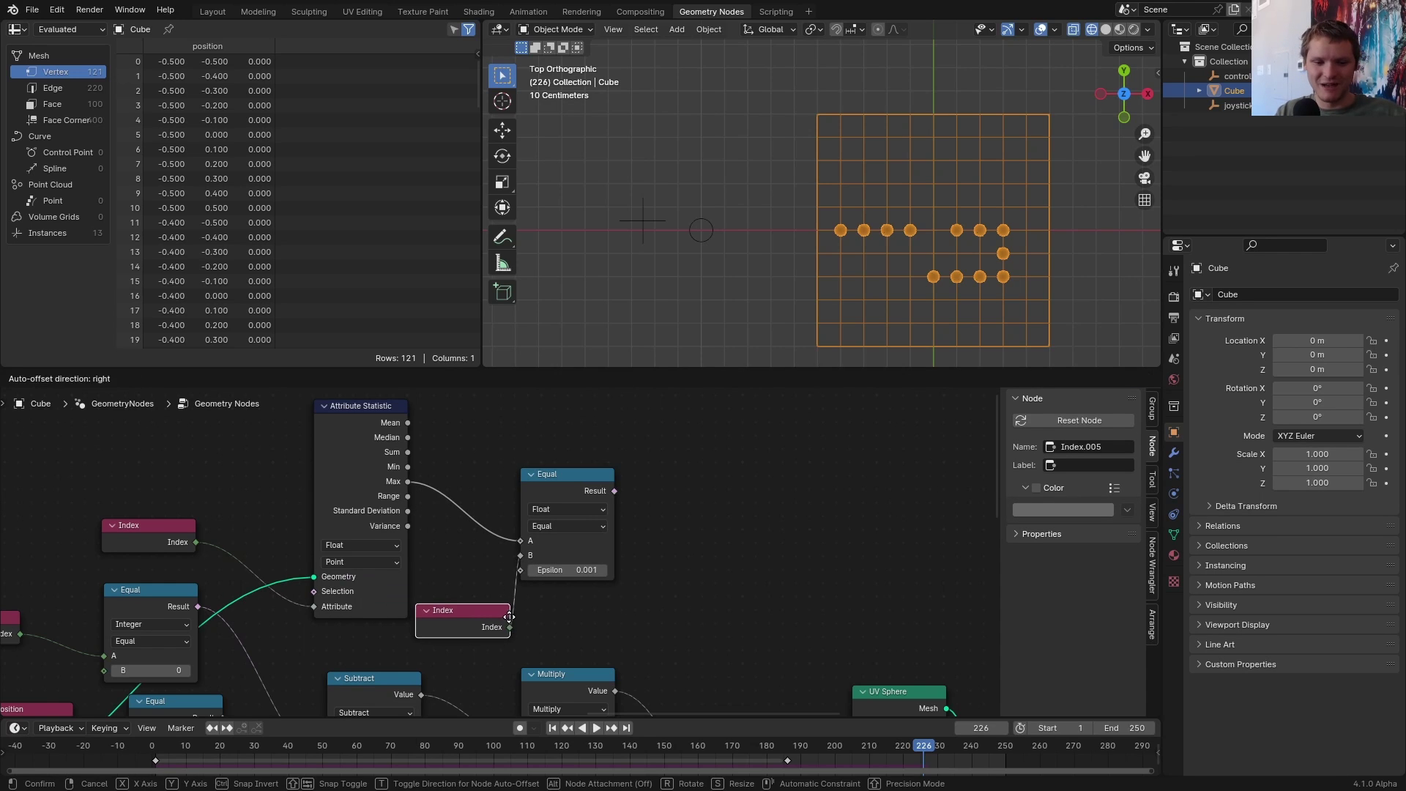
click(511, 624)
middle_drag(616, 488, 564, 431)
drag(563, 432, 472, 633)
key(shift+Left)
key(space)
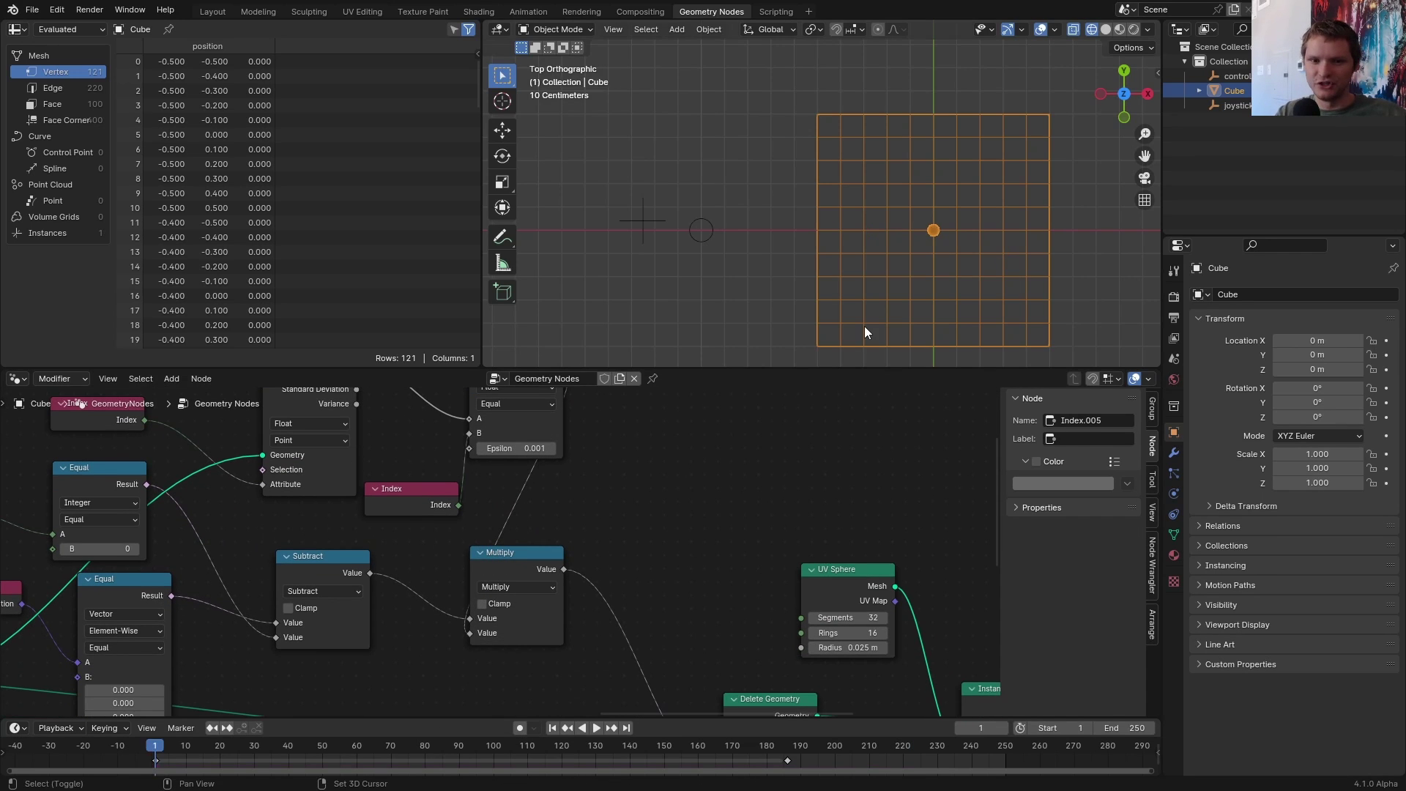
- Grab the controller empty twice to steer the snake around the grid
click(645, 211)
key(g)
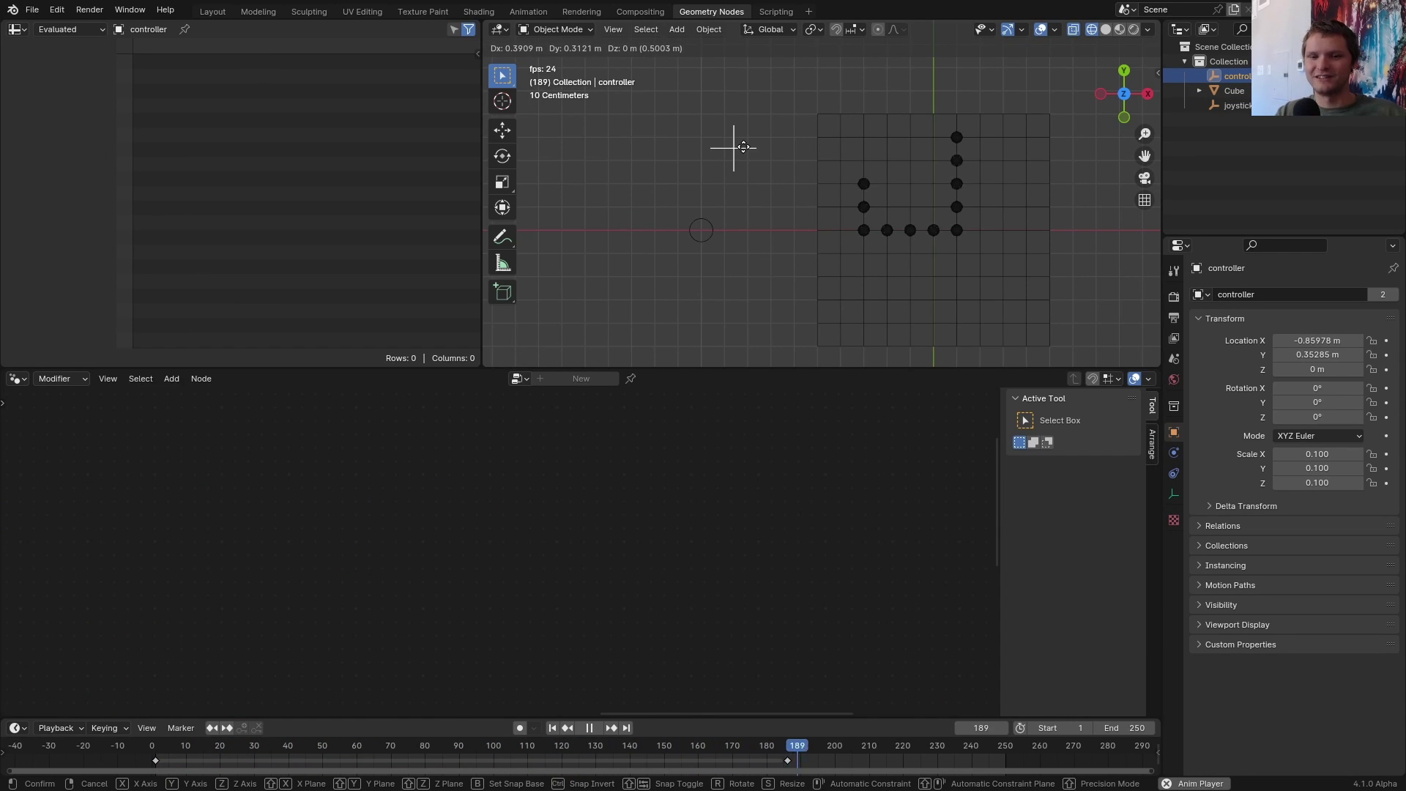
click(577, 203)
key(g)
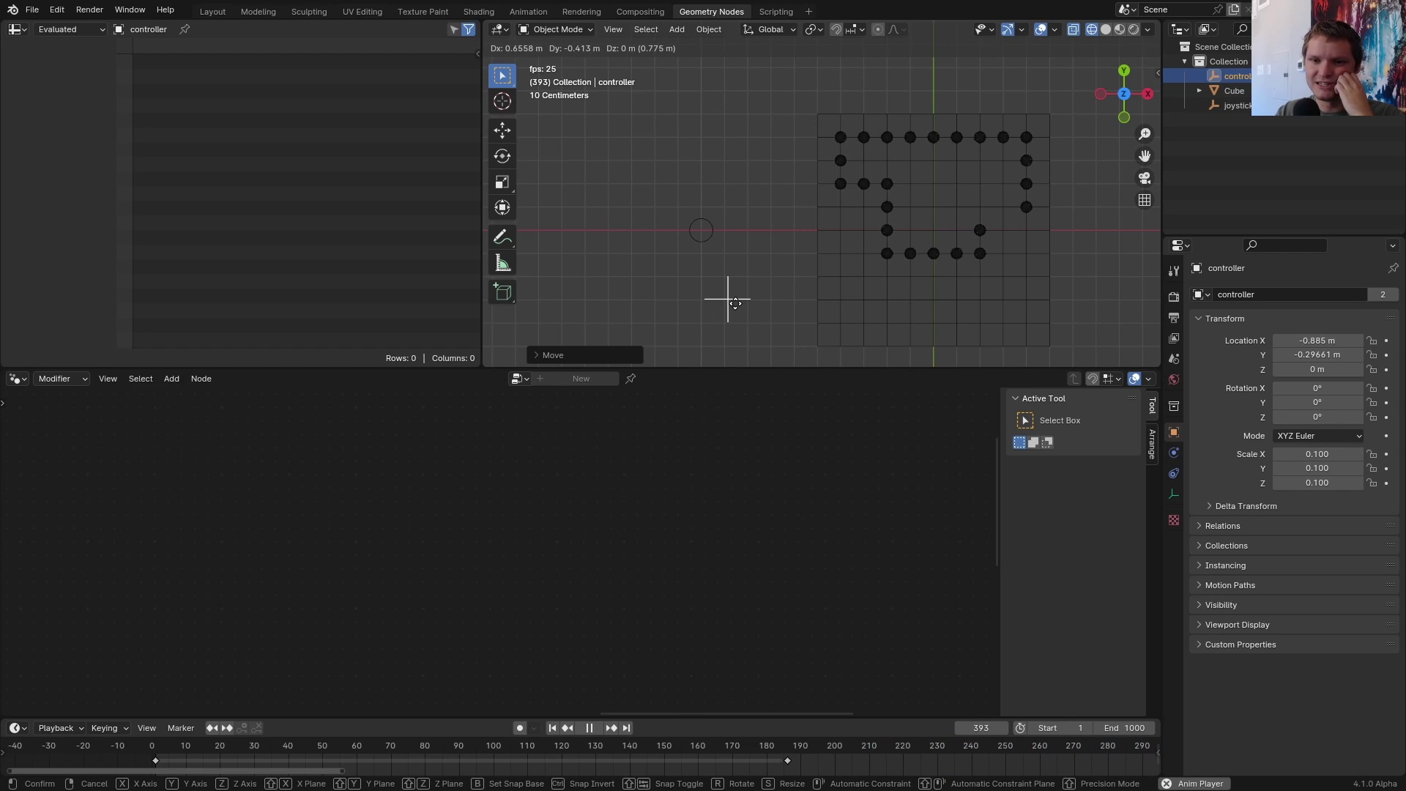
click(649, 221)
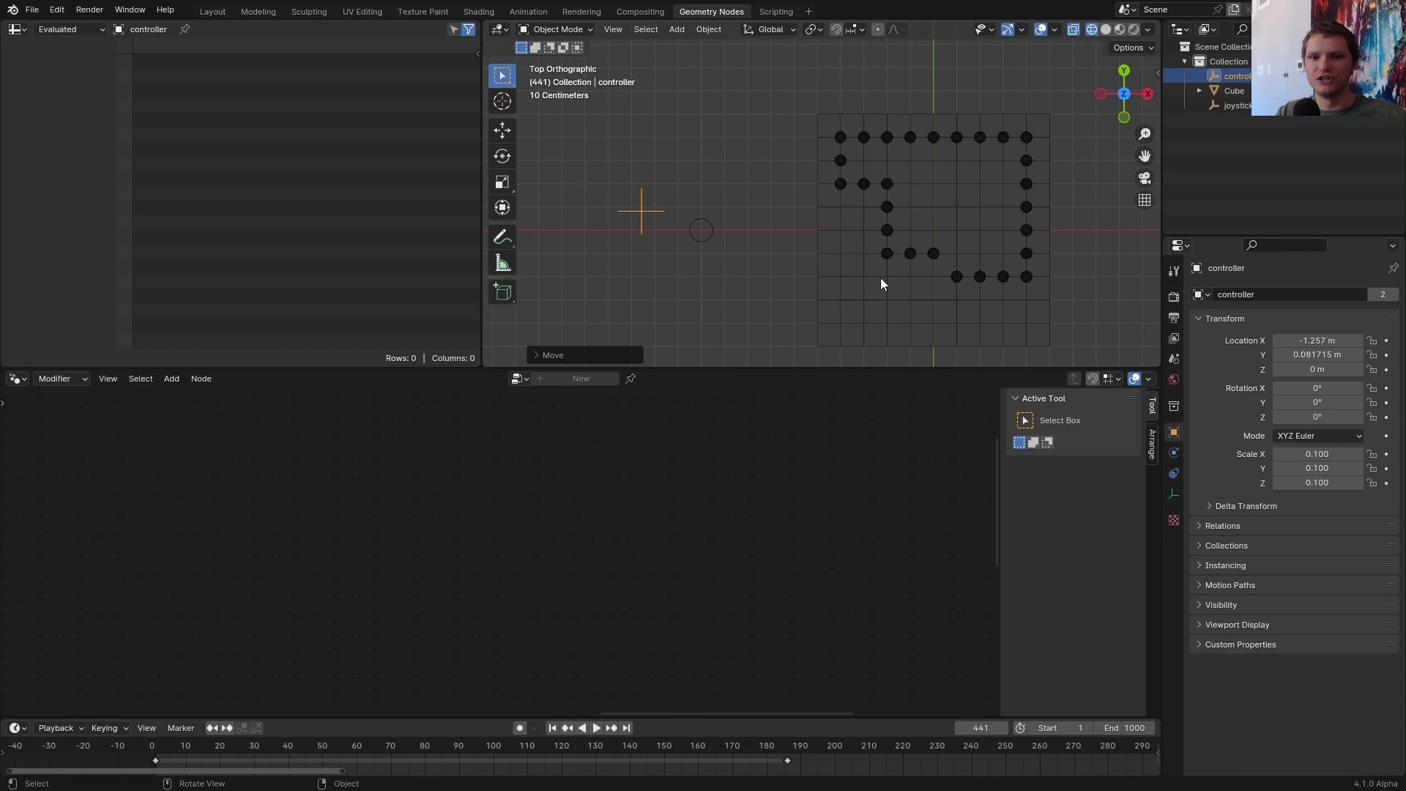
- Sketch and undo a grid outline, draw an arrow from the snake's end, and replay the animation
shift+middle_drag(881, 283, 737, 330)
drag(737, 326, 724, 110)
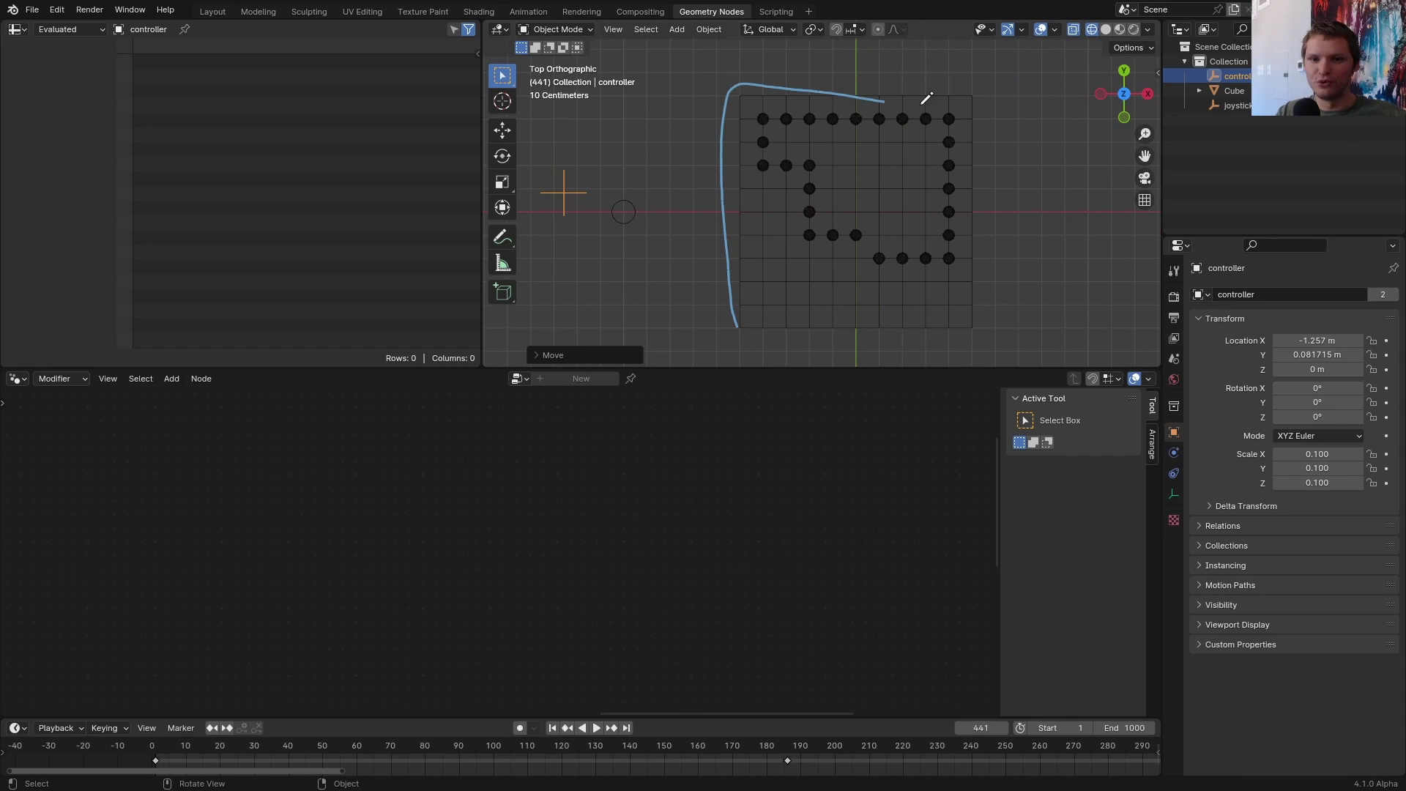
drag(827, 325, 736, 327)
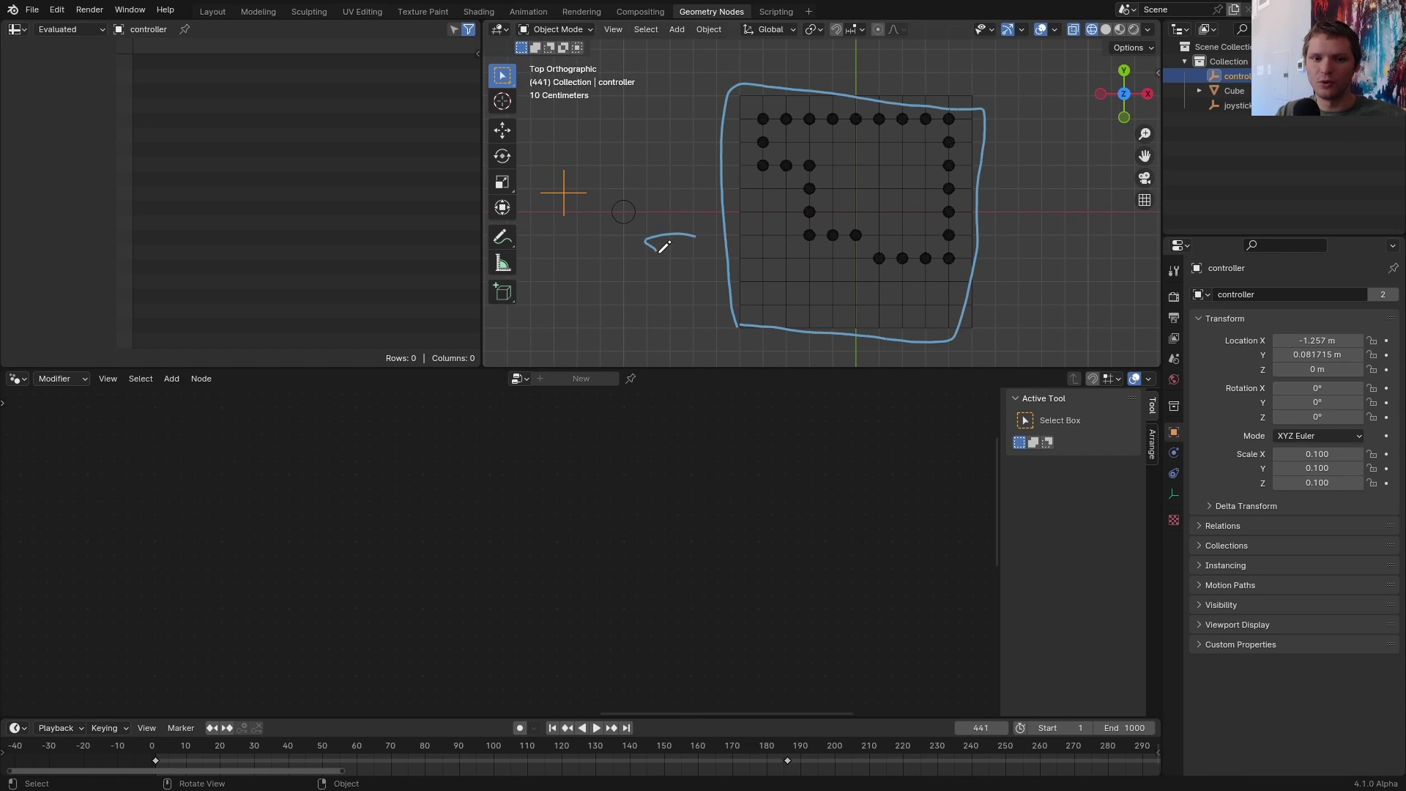
key(ctrl+z)
scroll(888, 222, up, 2)
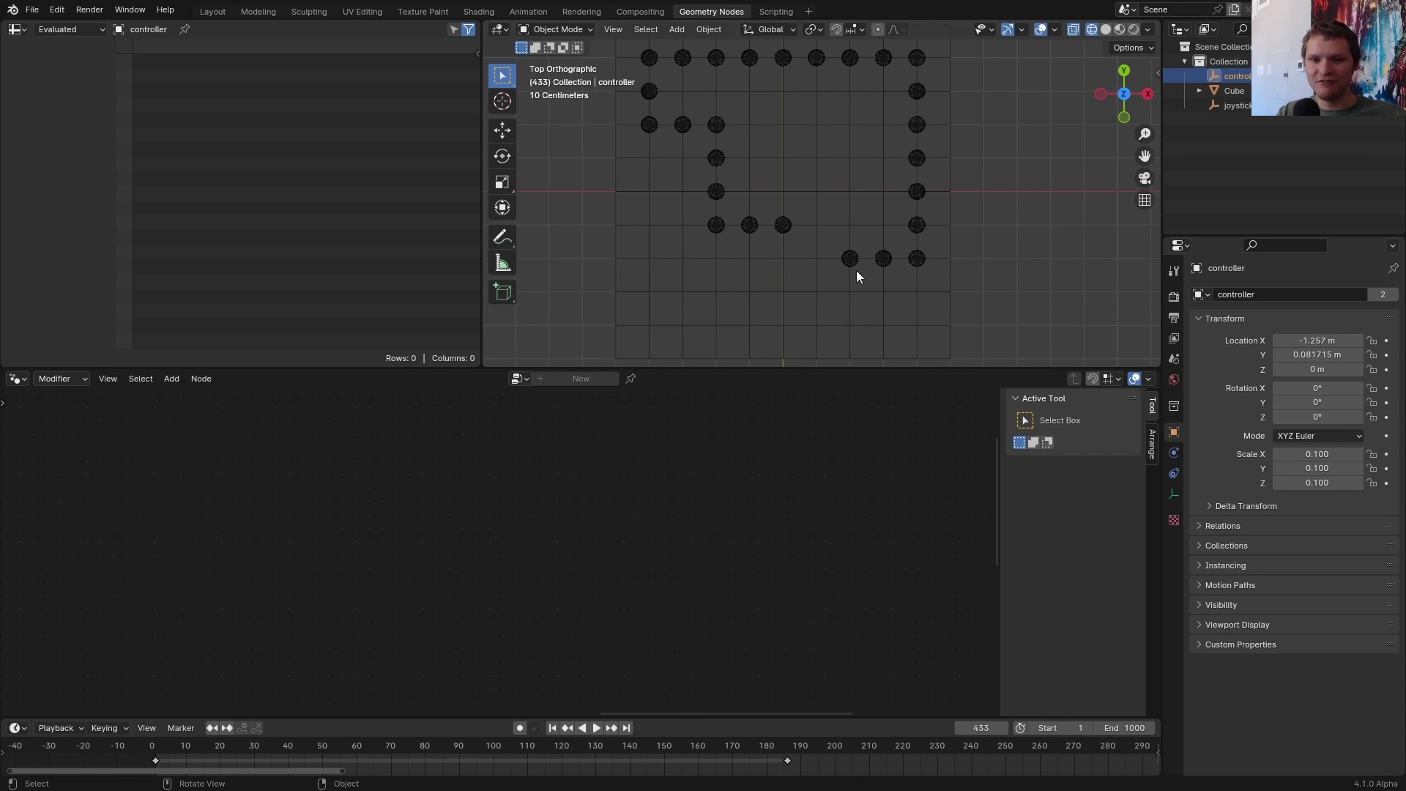
drag(845, 256, 928, 195)
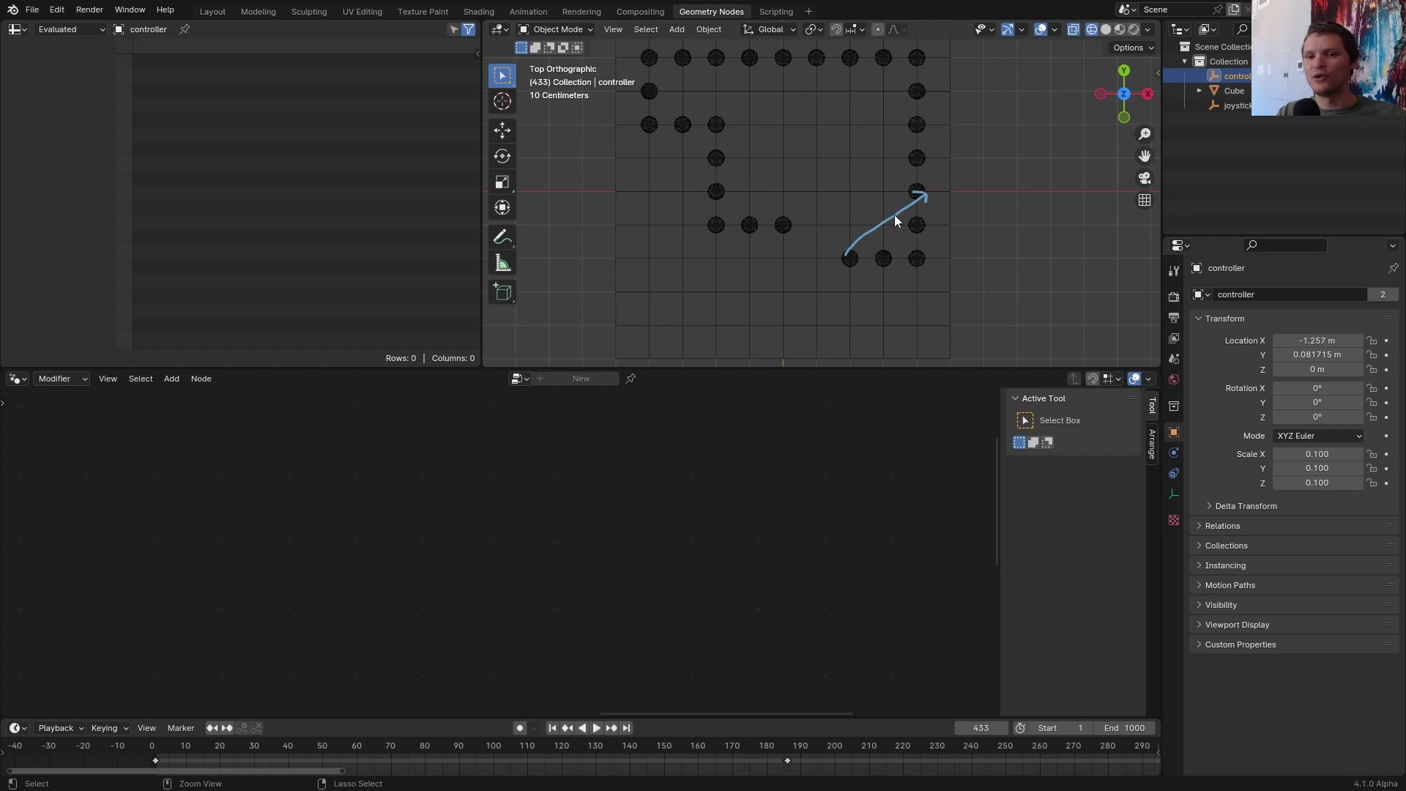
key(space)
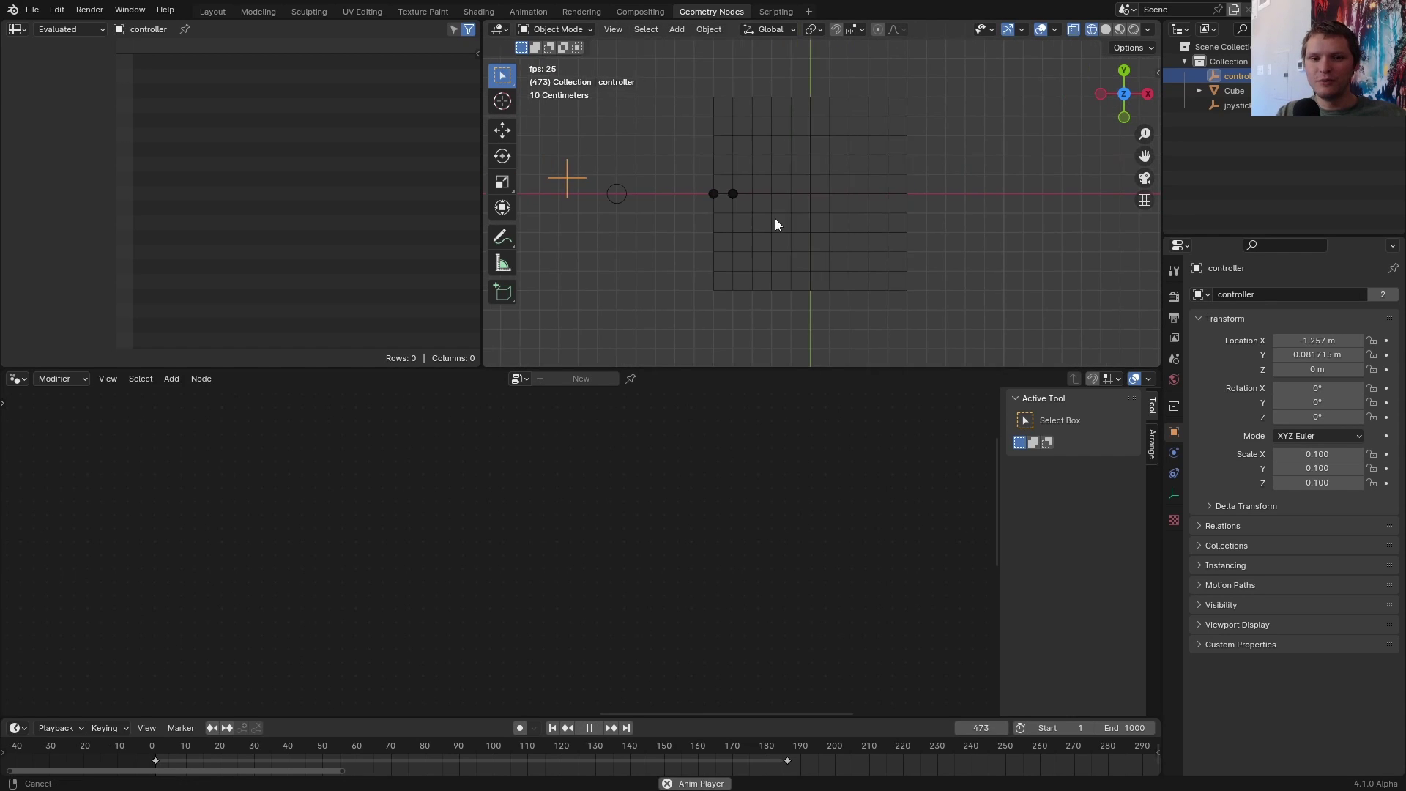
scroll(796, 218, up, 2)
key(space)
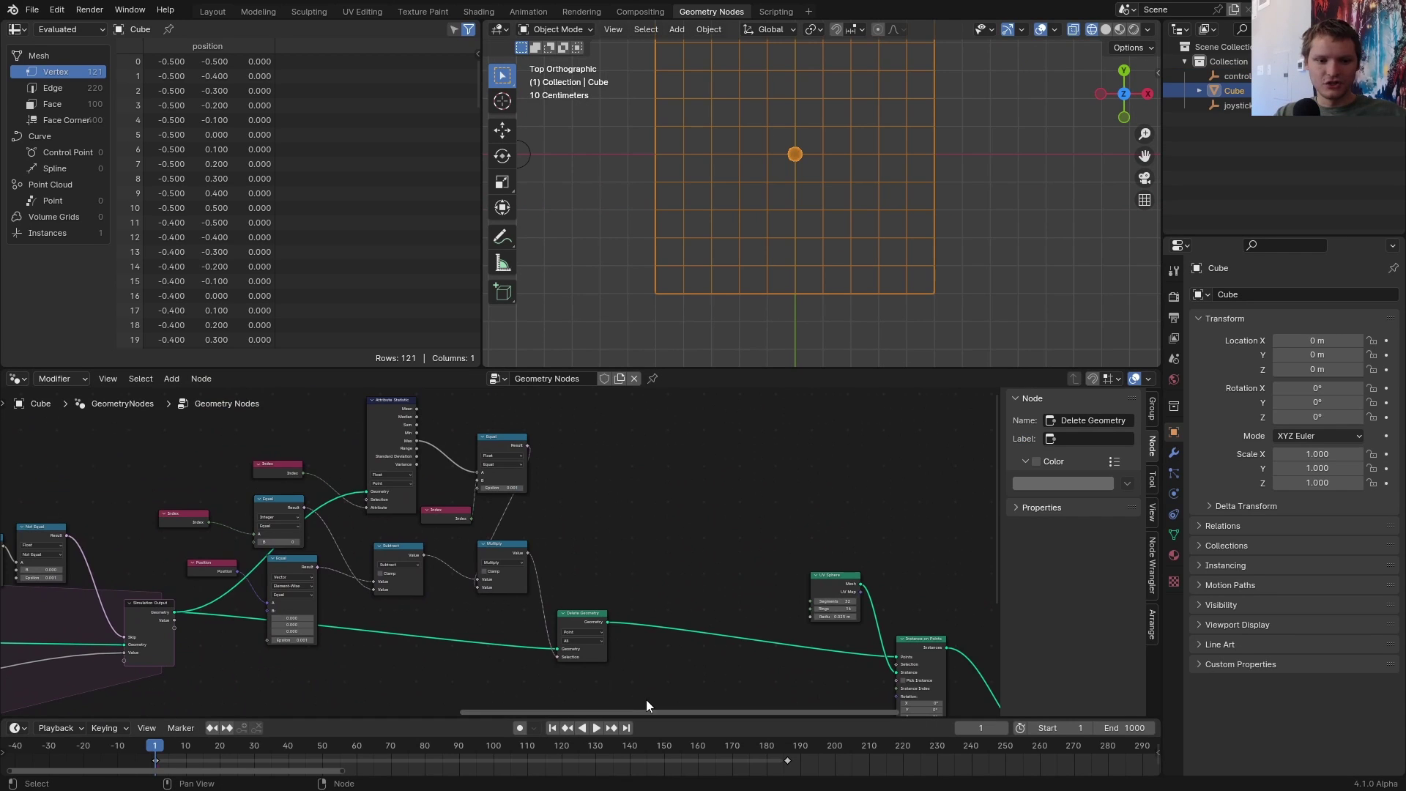
- Group the deletion nodes as a blue Deletion group, save the file, and replay to check it
drag(652, 685, 197, 417)
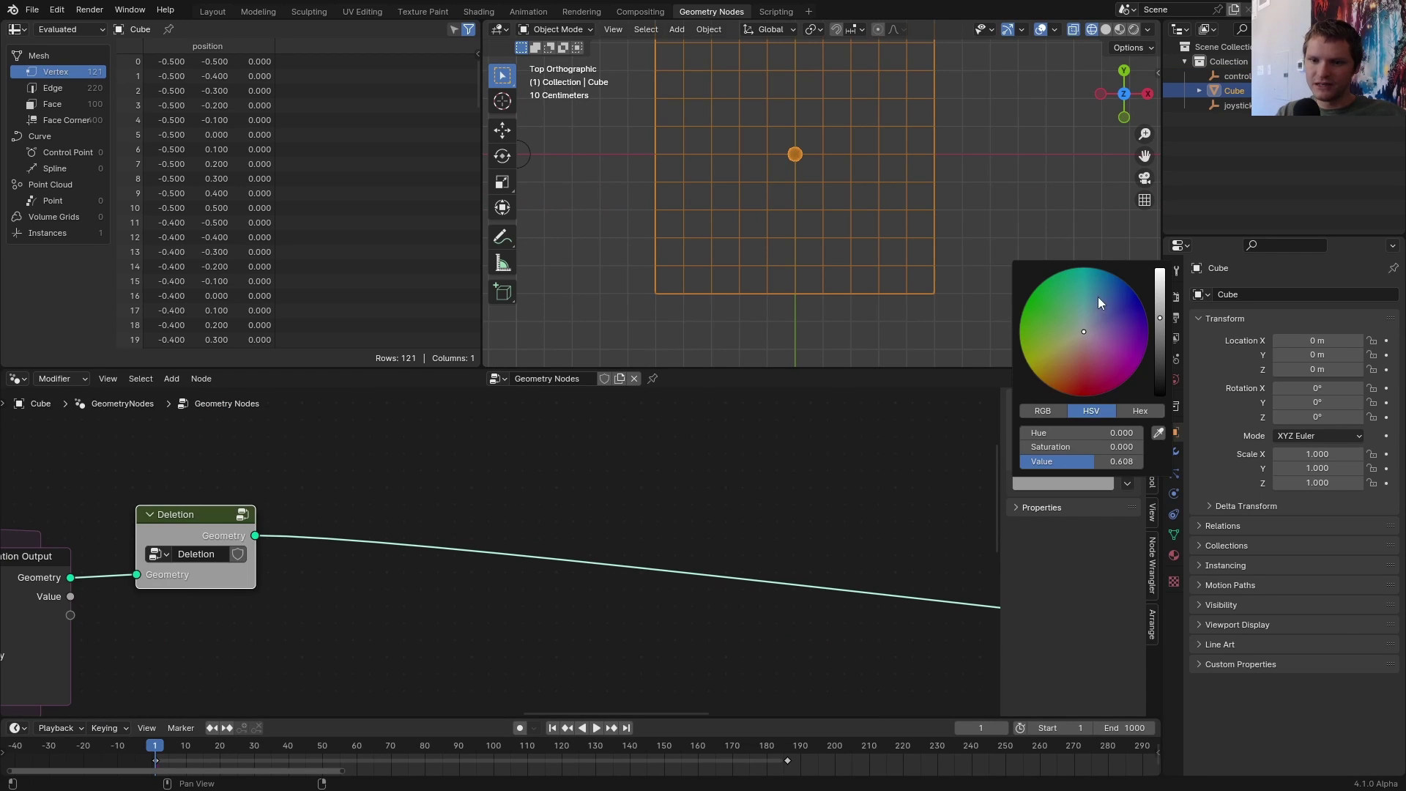
click(1097, 297)
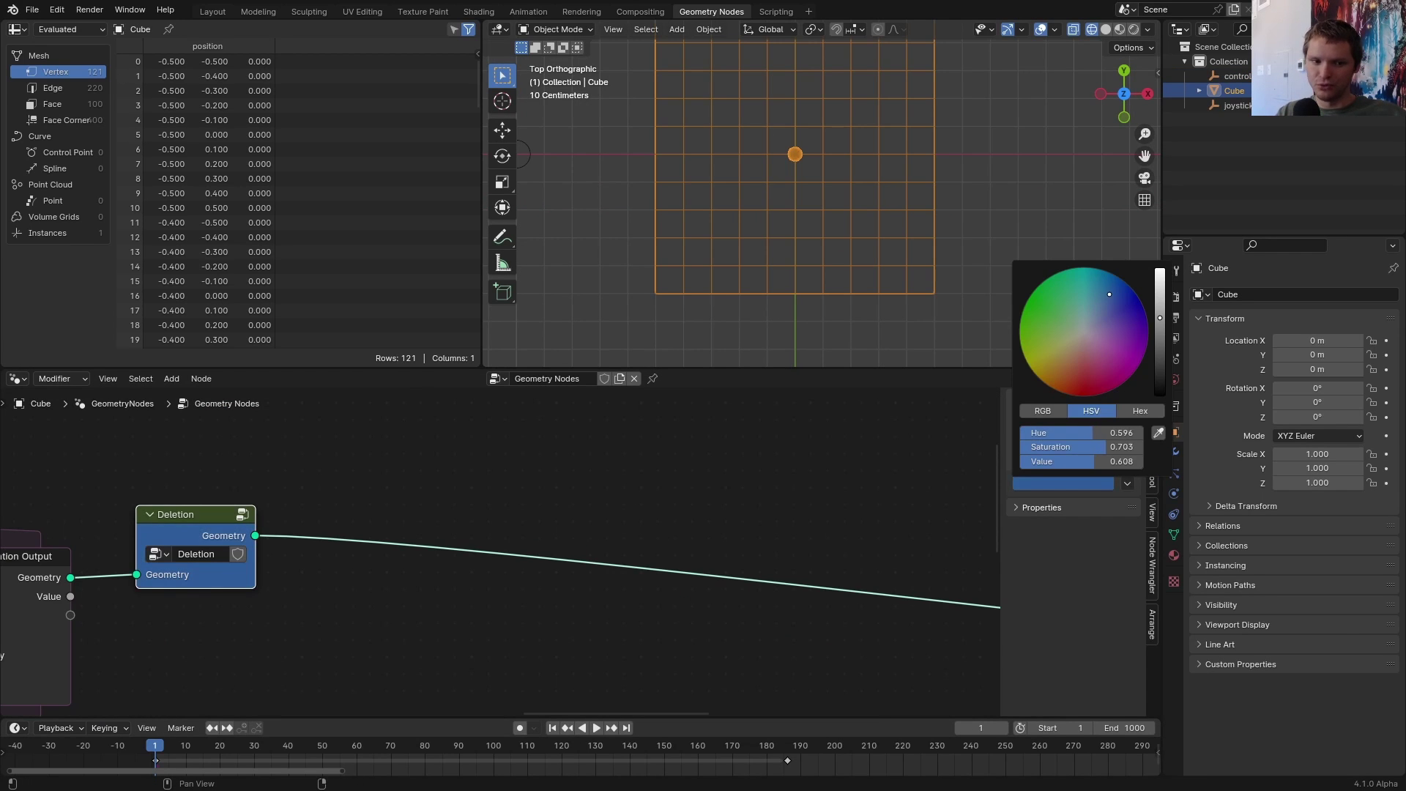
key(ctrl+s)
drag(231, 479, 238, 491)
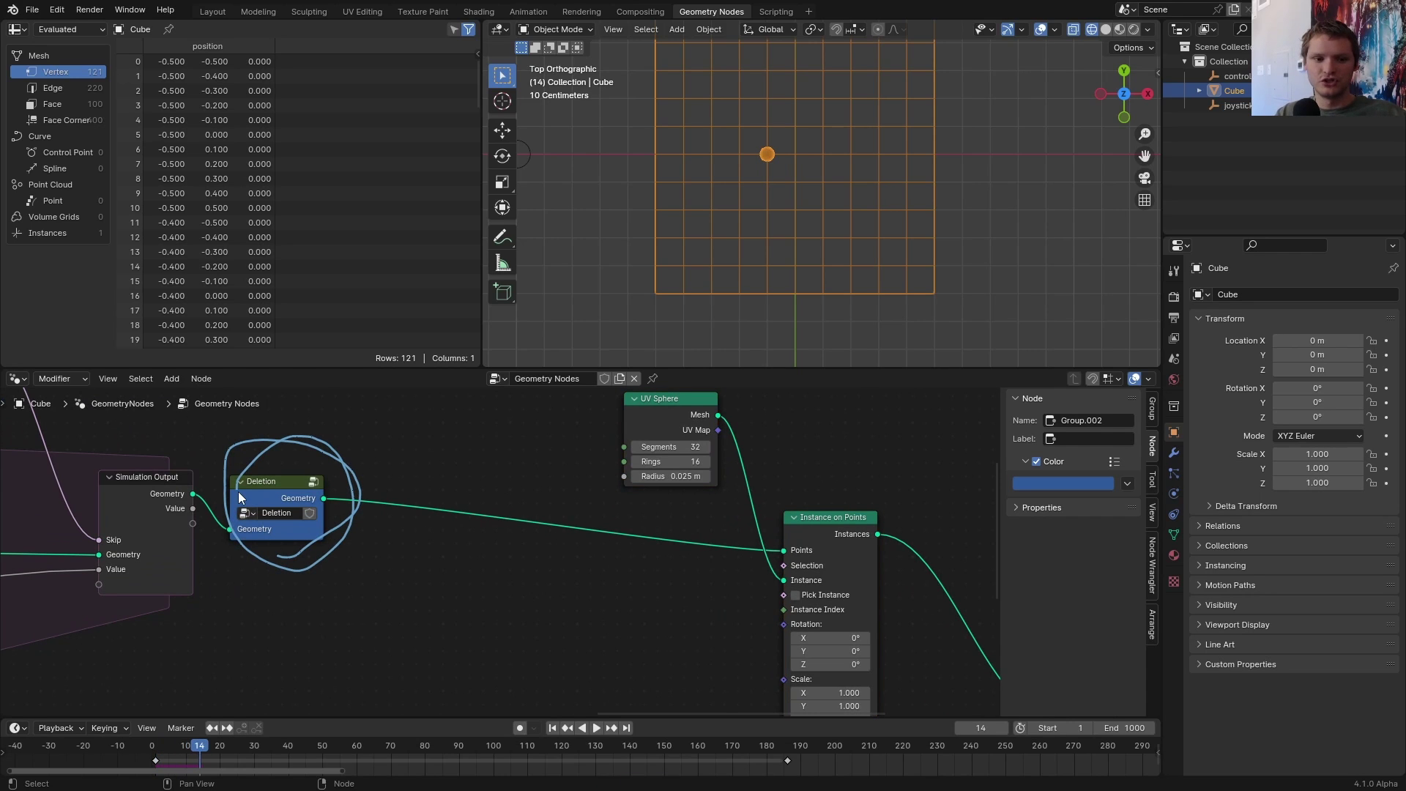
key(space)
middle_drag(316, 451, 399, 502)
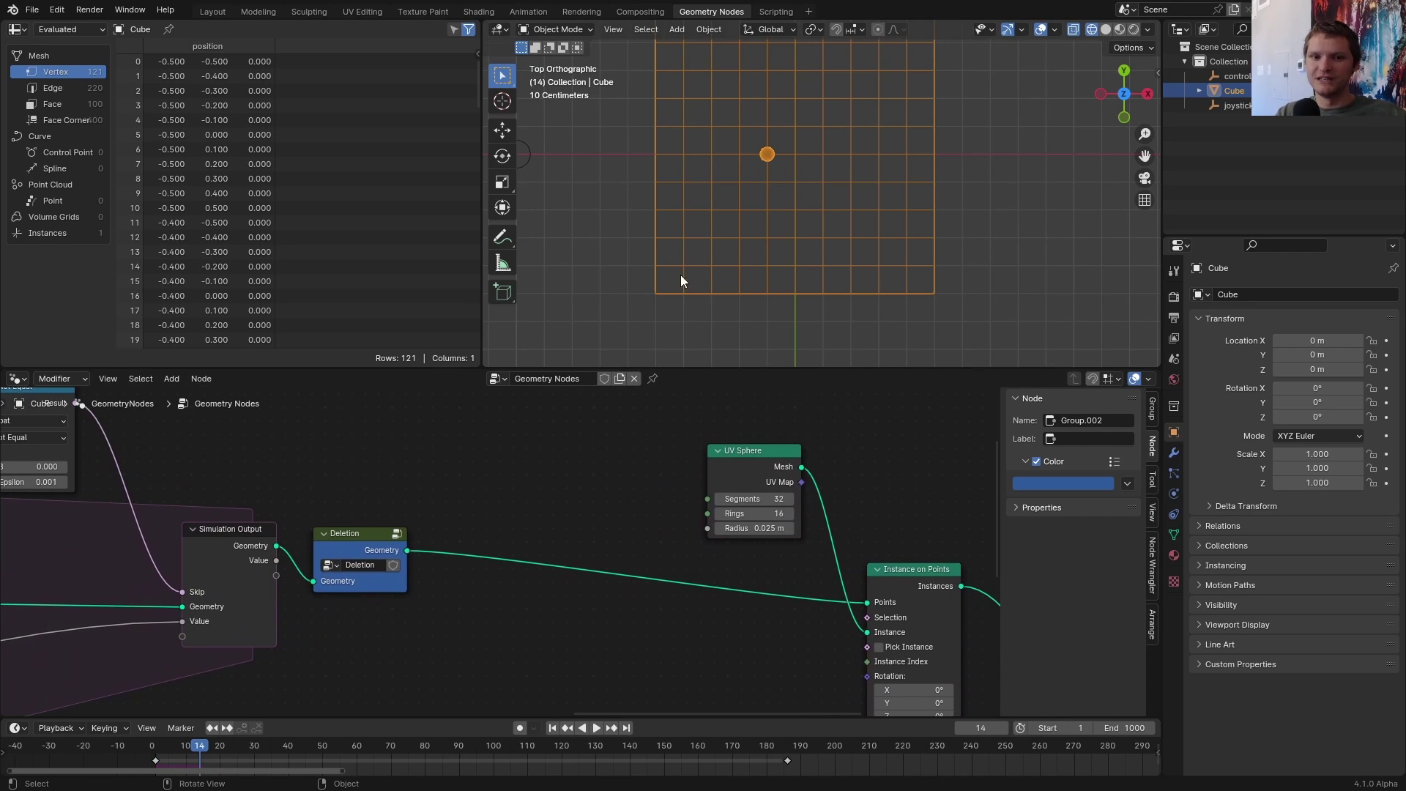
scroll(667, 298, down, 2)
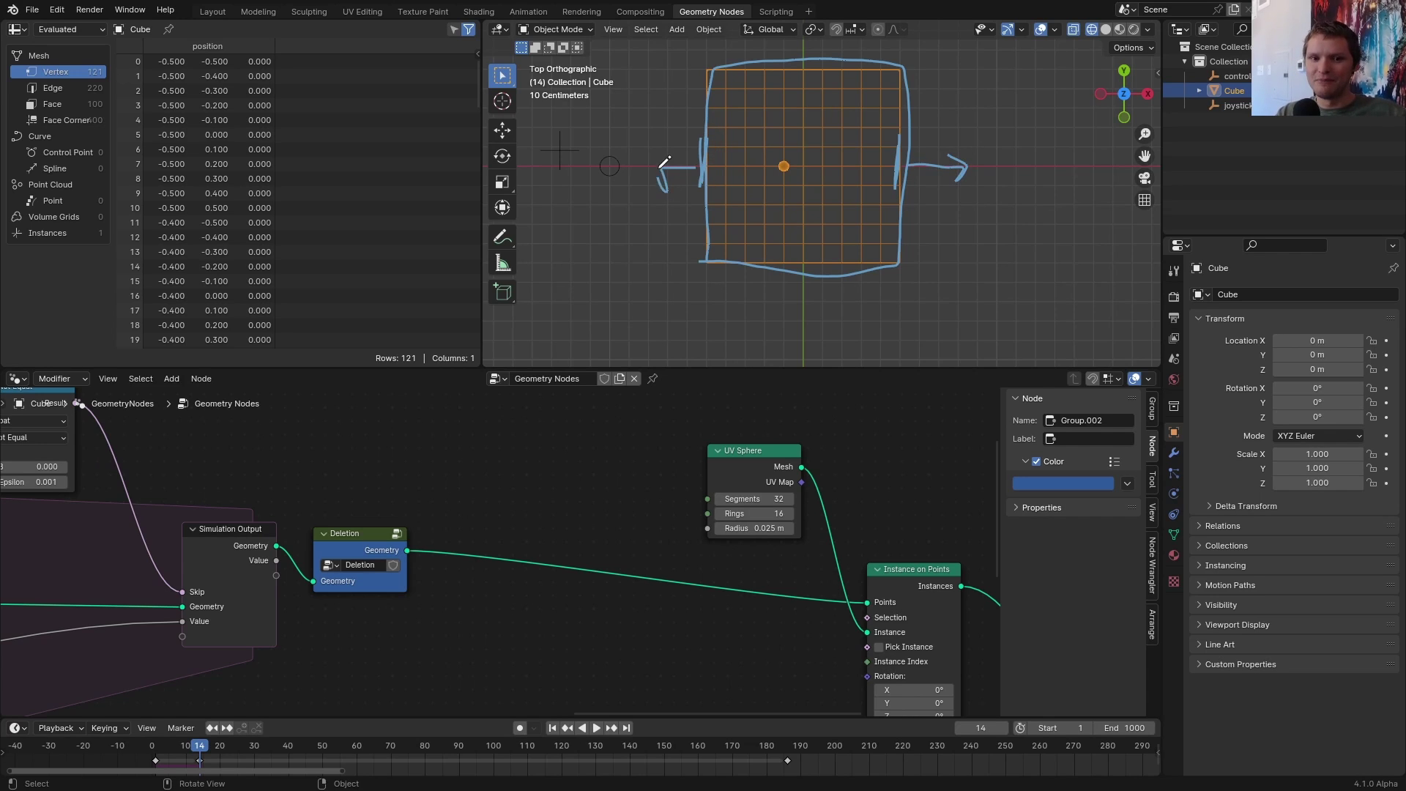
- Chain Position into a Vector Math Absolute and a Separate XYZ node
drag(496, 473, 538, 462)
text(ve)
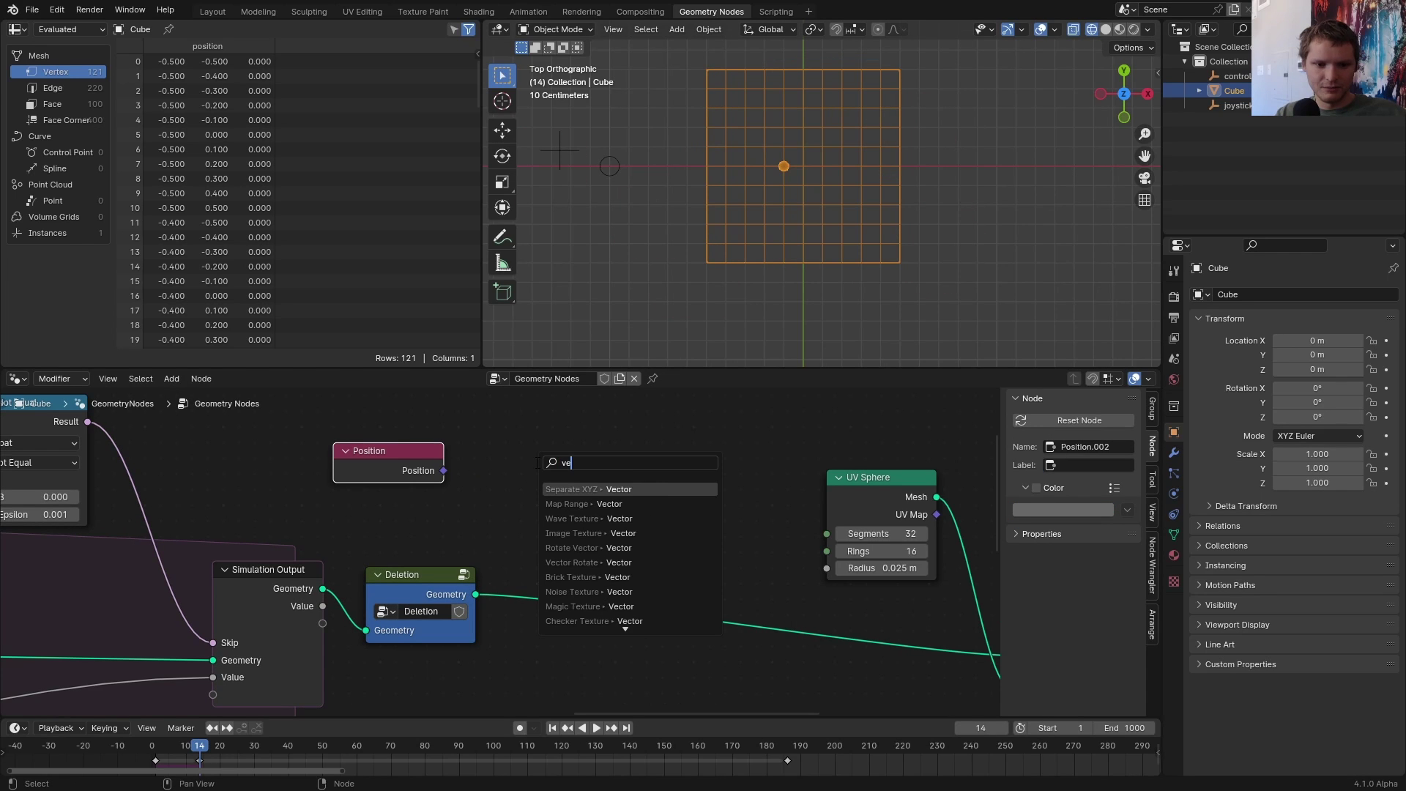
text(ctor ma)
key(Return)
click(578, 472)
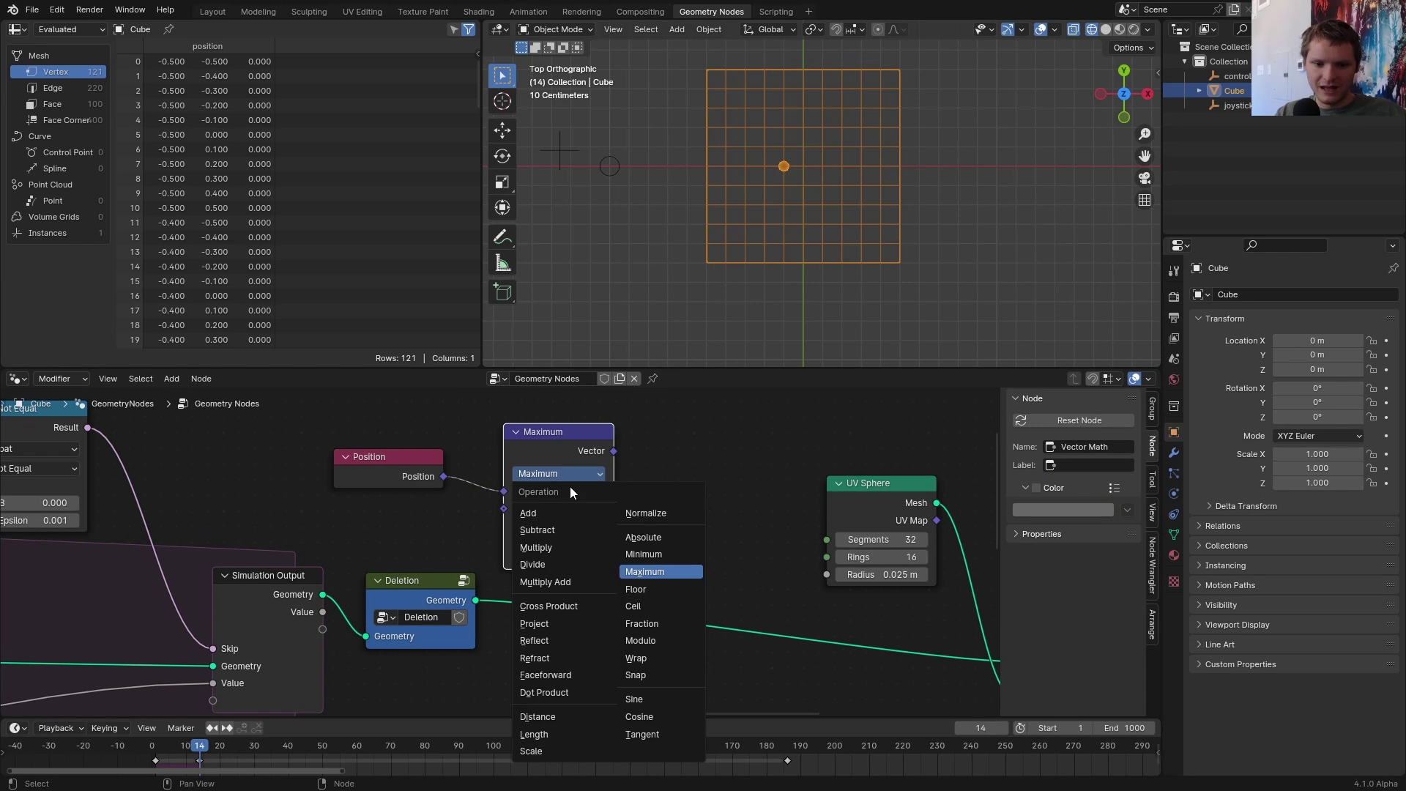
click(655, 536)
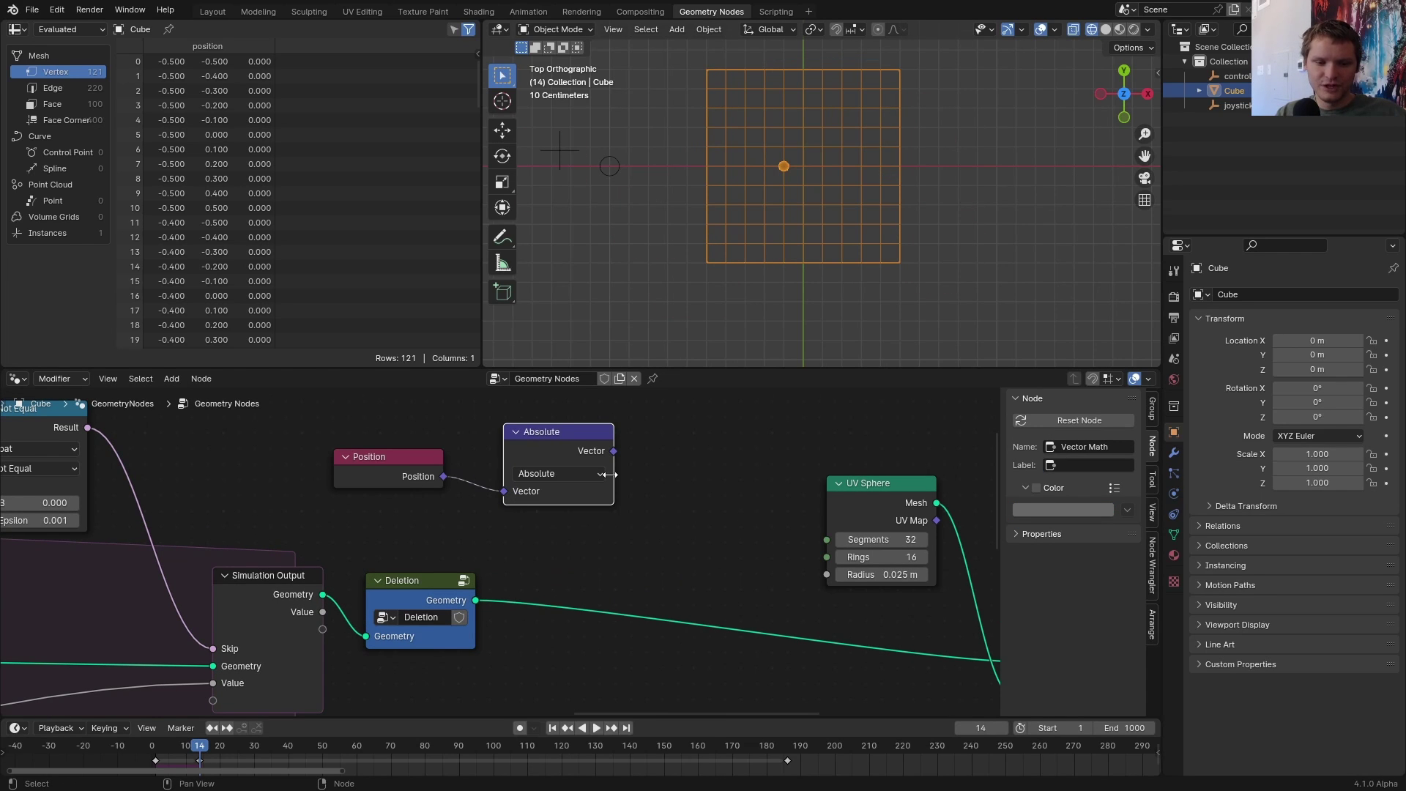
mouse_move(605, 470)
middle_down()
mouse_move(561, 512)
mouse_move(399, 518)
middle_up()
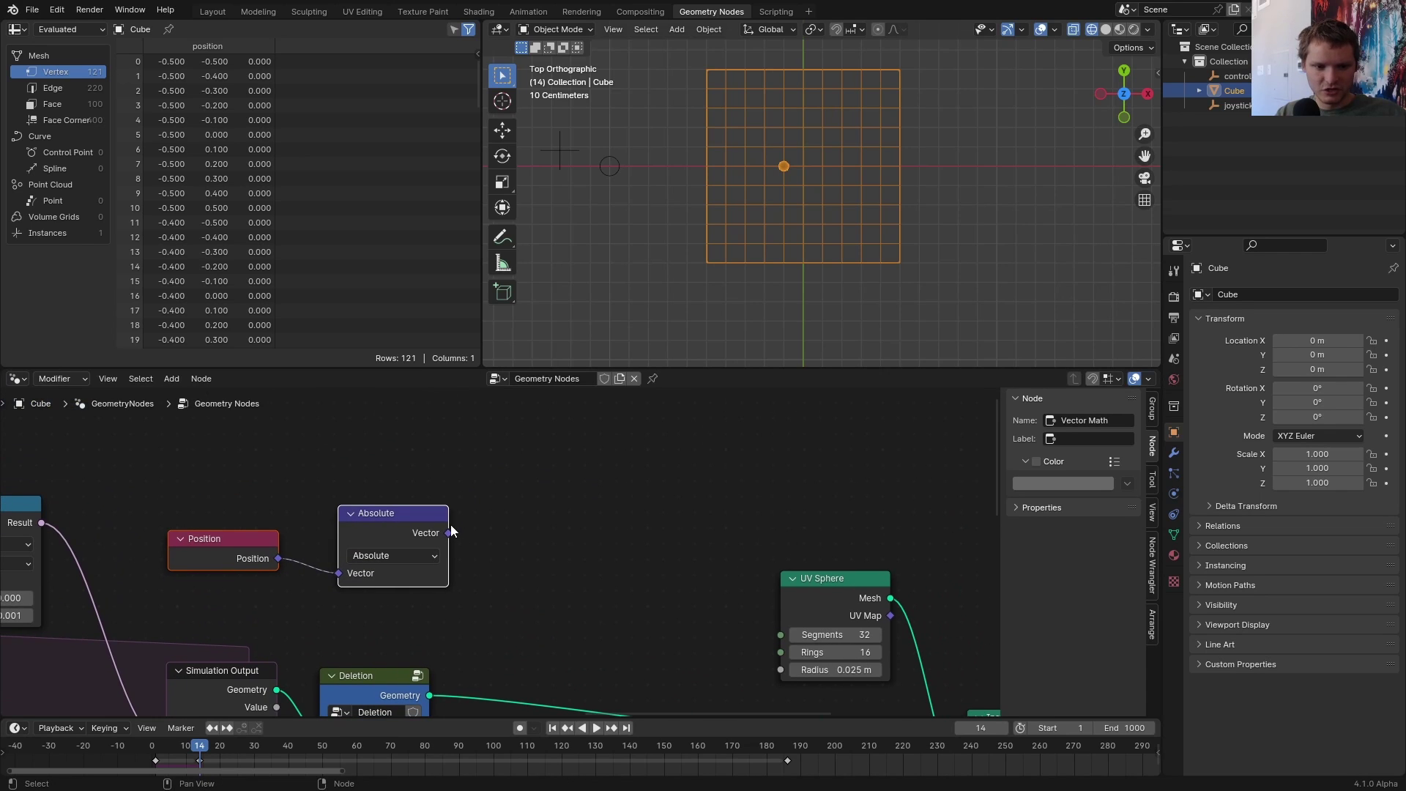
key(shift+a)
text(se)
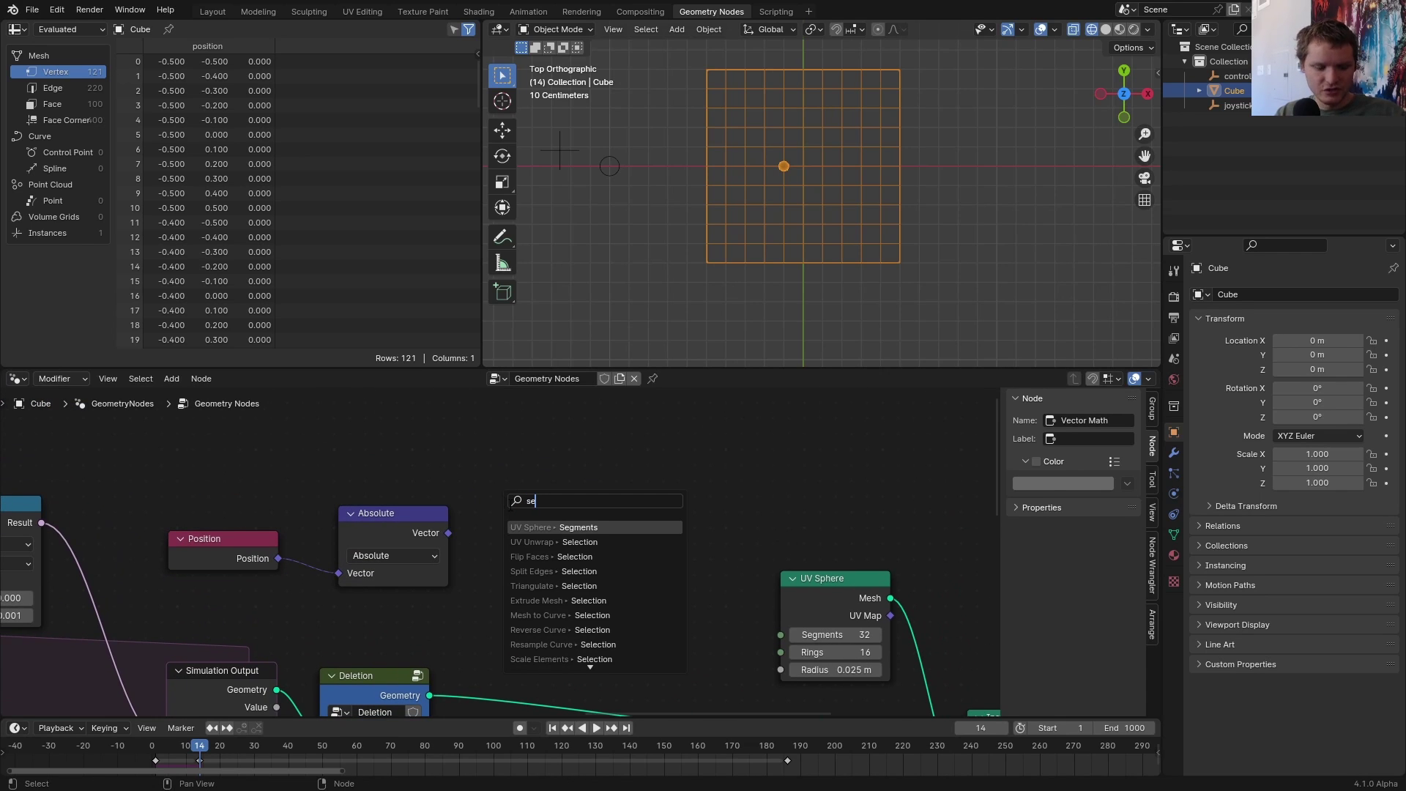
text(parate xyz)
key(Return)
- Add two Greater Than checks with B = 1 on the X and Y outputs
drag(430, 533, 538, 527)
text(grea)
key(Return)
ctrl+right_drag(197, 536, 189, 599)
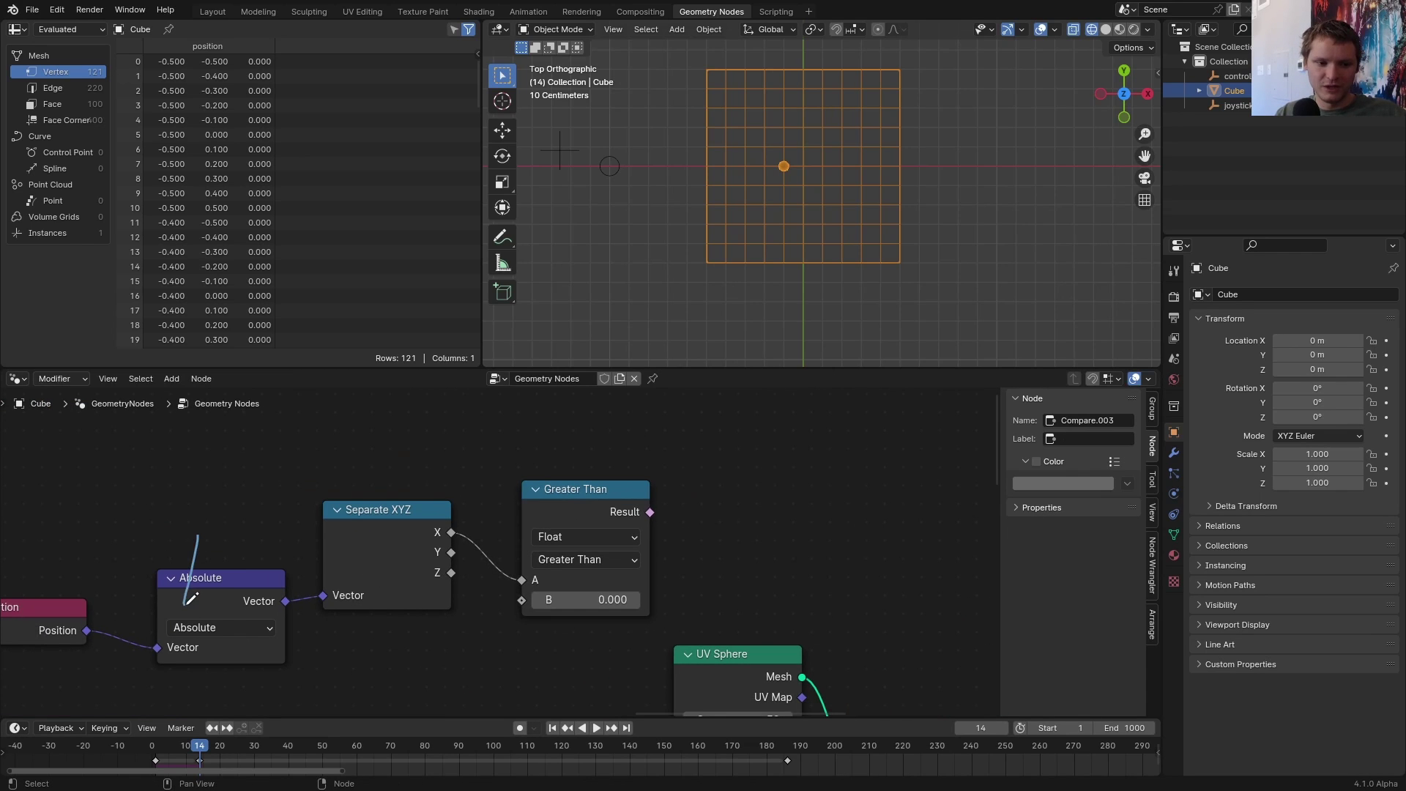
drag(586, 488, 523, 400)
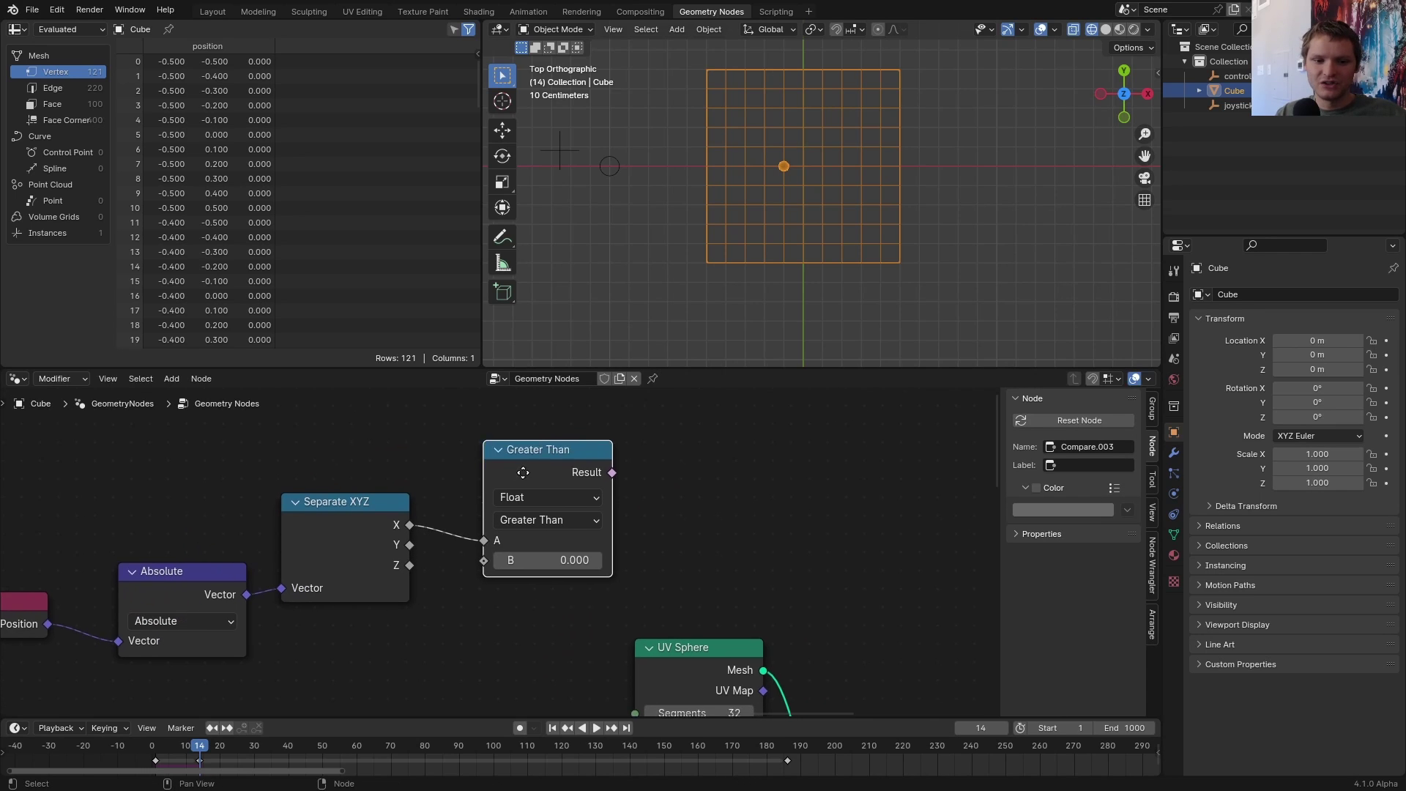
click(523, 357)
key(shift+d)
click(512, 501)
click(538, 467)
text(1)
key(Return)
drag(385, 500, 461, 599)
click(528, 618)
text(1)
key(Return)
scroll(594, 468, down, 1)
- Sum both Greater Than results with a Math Add node
key(shift+a)
text(math)
key(Return)
click(632, 487)
scroll(632, 487, down, 1)
drag(708, 480, 662, 484)
- Feed the Add result into a new Evaluate at Index node and select the tree's end nodes
key(shift+a)
text(eval)
key(Return)
click(609, 468)
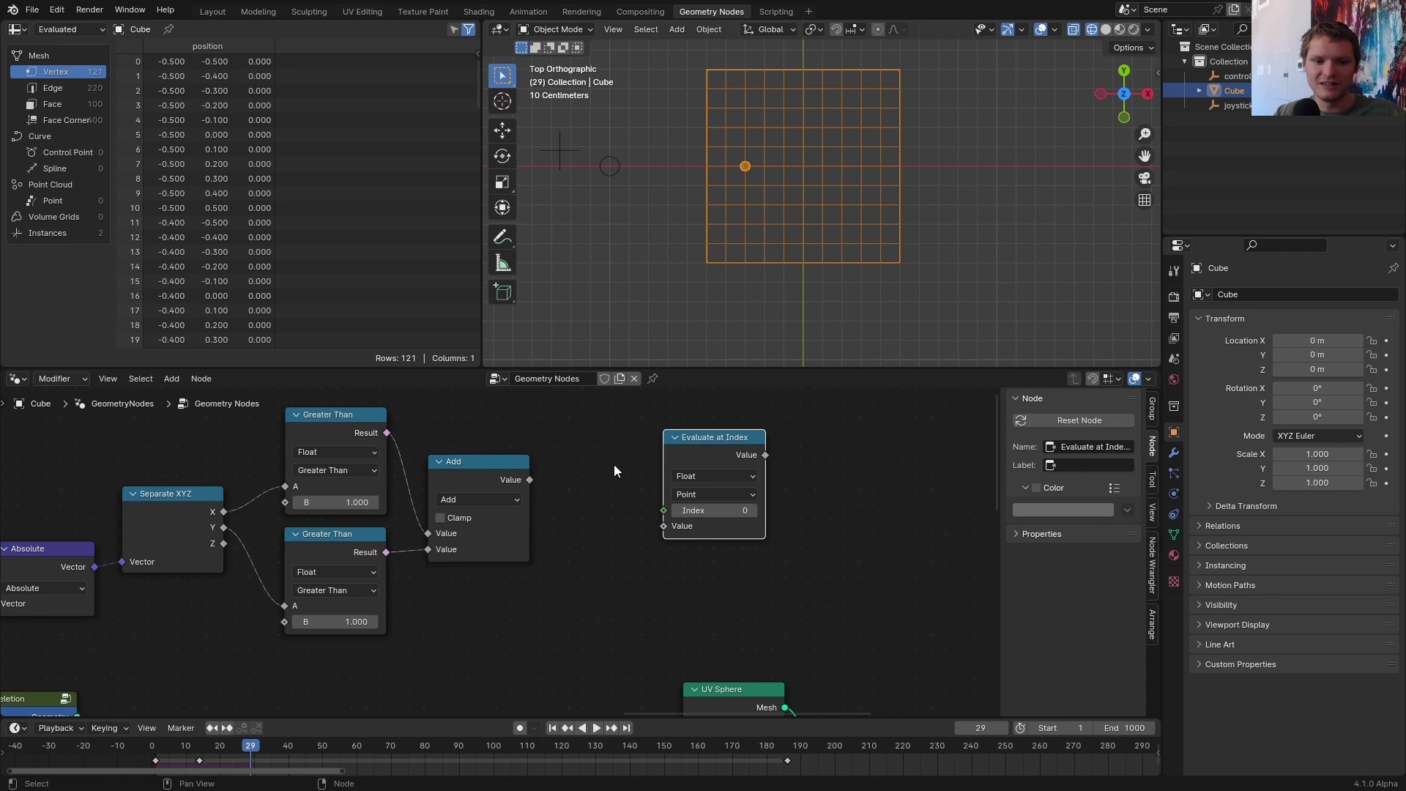
drag(530, 479, 664, 526)
drag(722, 458, 667, 497)
scroll(662, 539, down, 2)
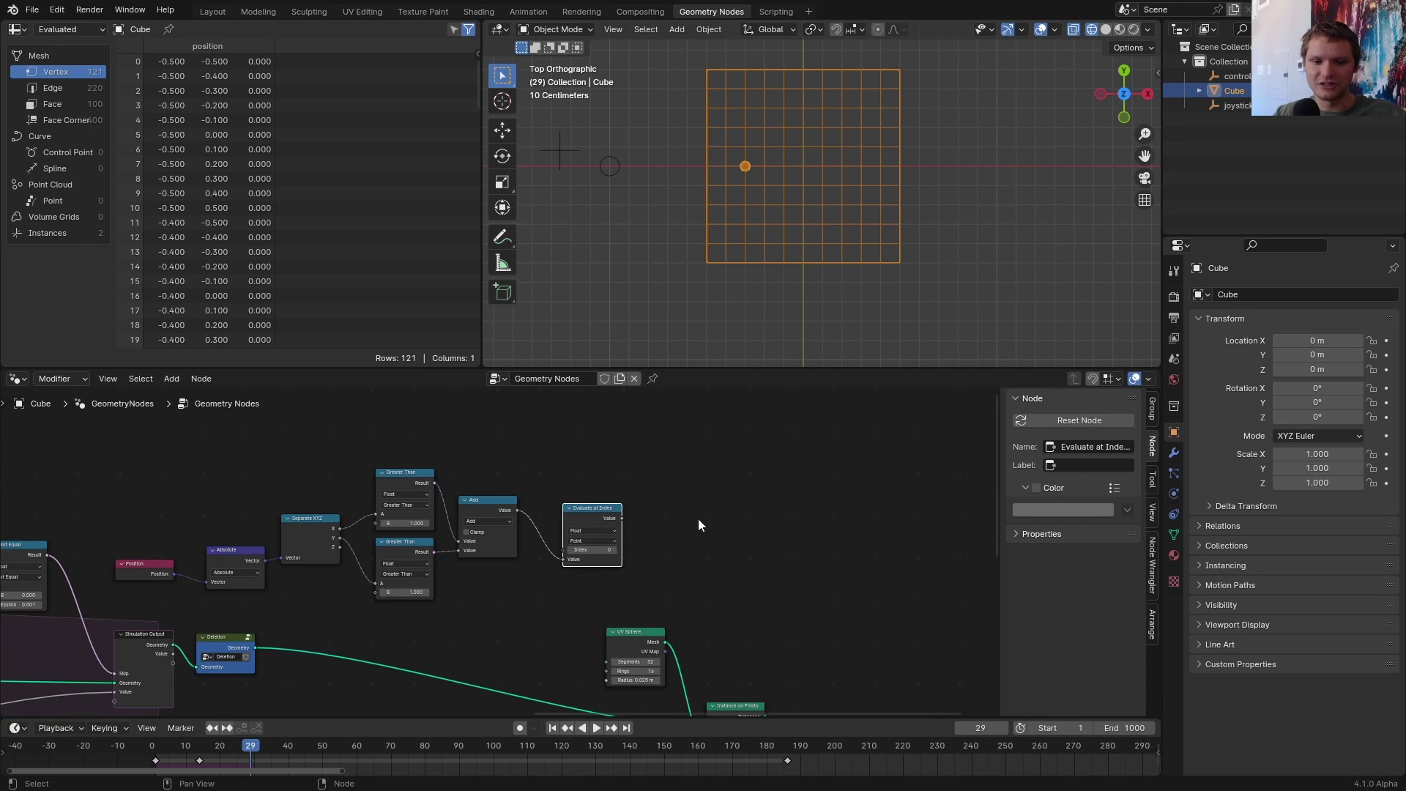
middle_drag(697, 535, 528, 453)
scroll(528, 453, down, 2)
scroll(812, 657, down, 1)
drag(814, 663, 421, 443)
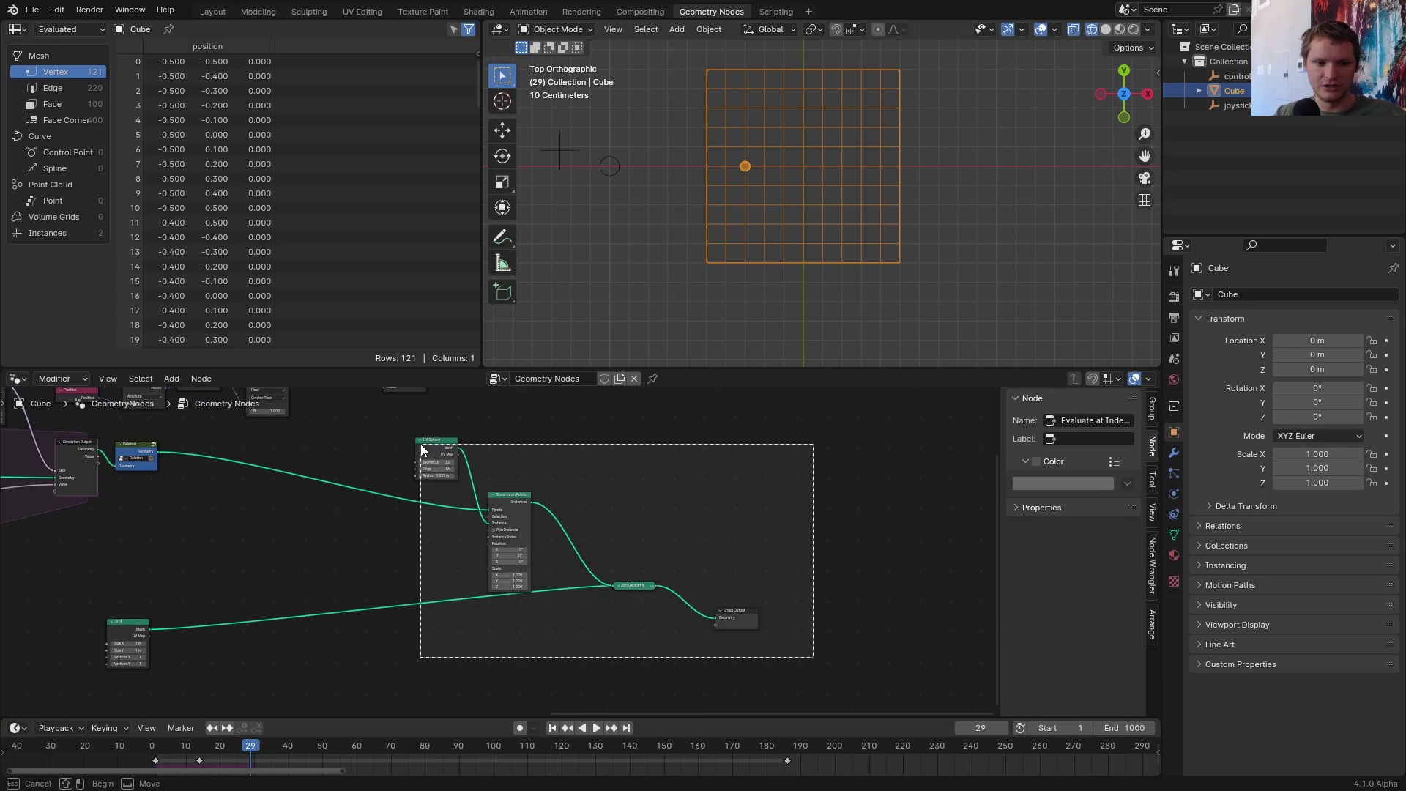
scroll(487, 499, up, 3)
middle_drag(487, 499, 516, 479)
- Drop a Switch node onto the link before the group output
key(shift+a)
text(switch)
key(Return)
click(518, 489)
scroll(557, 514, up, 5)
- Feed a String to Curves 'u suck' text into Switch True, driven by Evaluate at Index
key(shift+a)
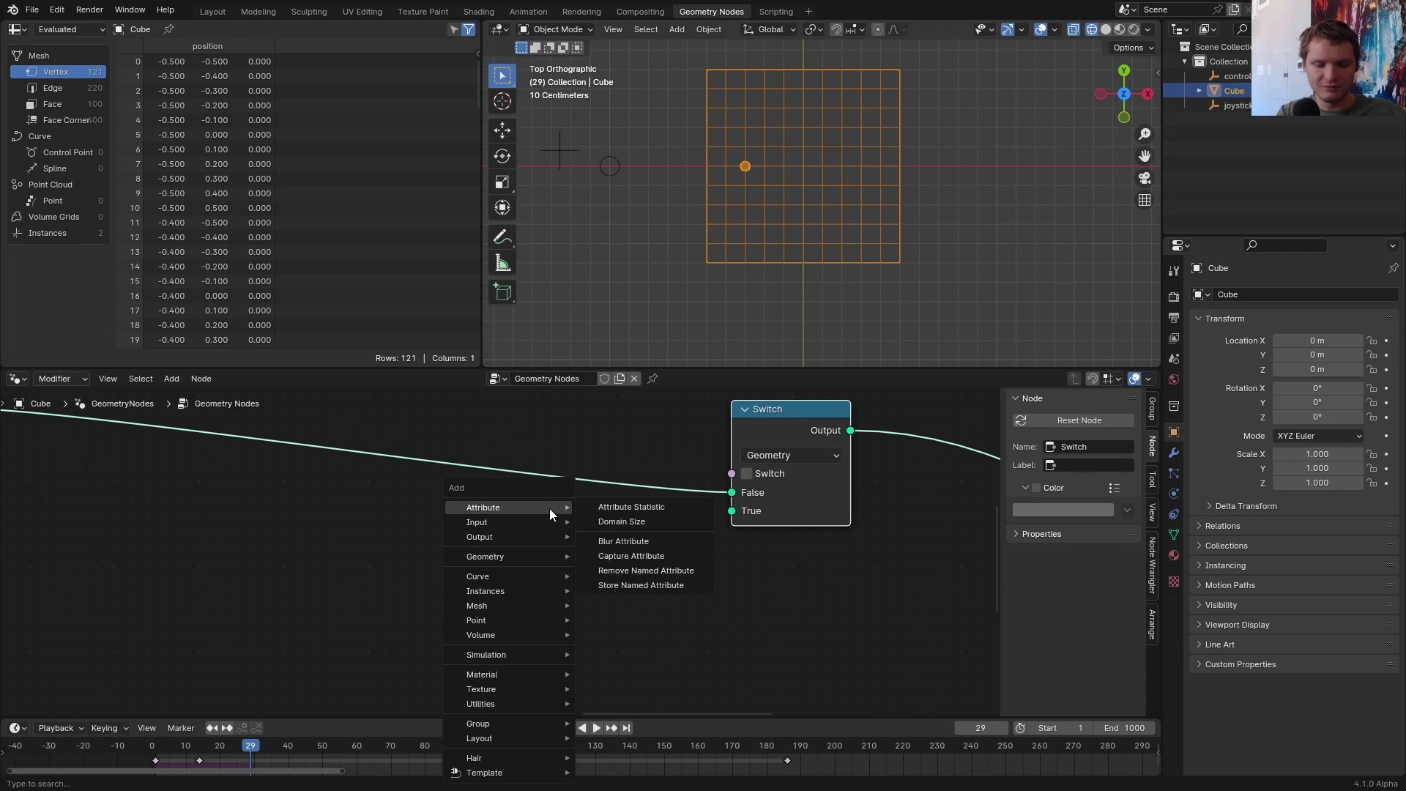
text(string)
key(Return)
click(550, 517)
drag(656, 533, 731, 511)
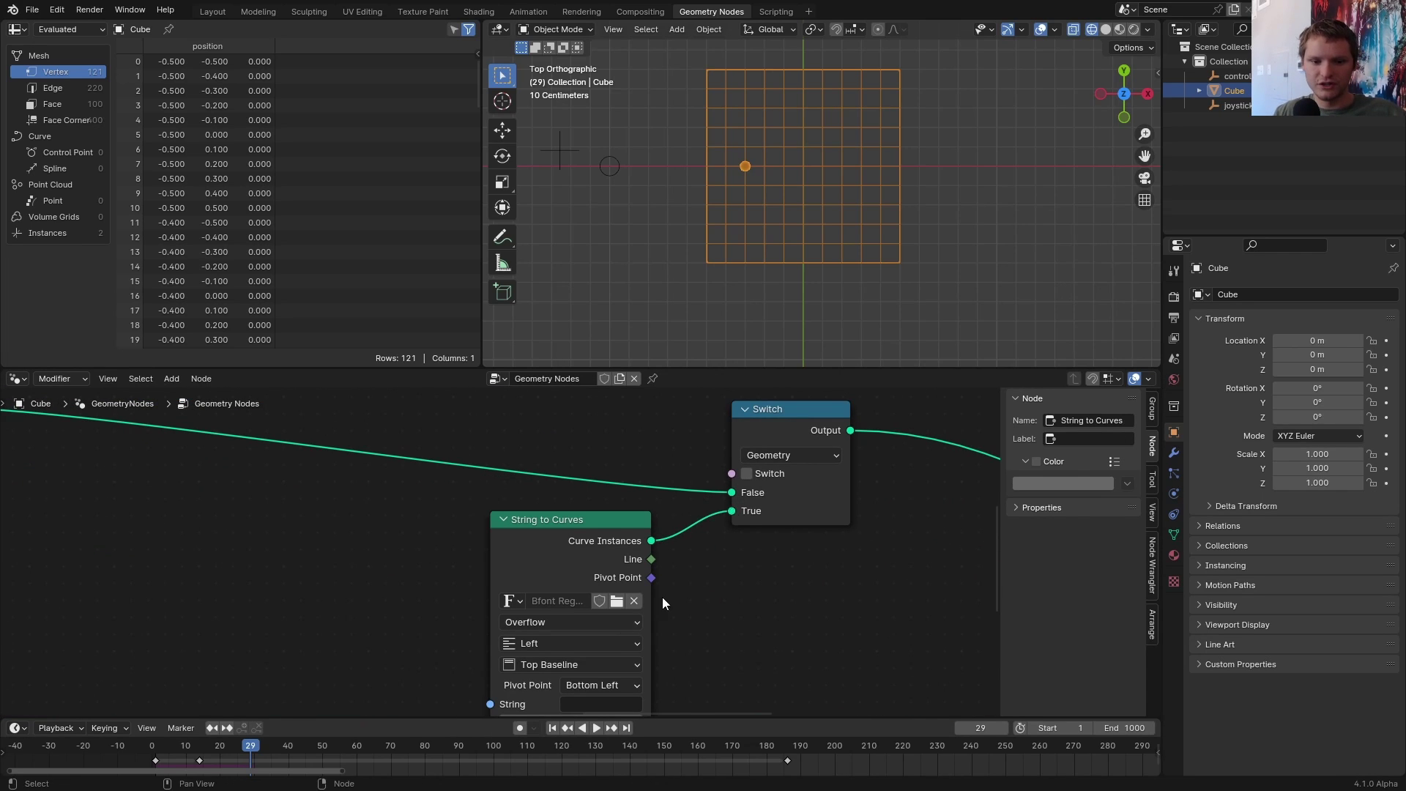
middle_drag(633, 614, 656, 626)
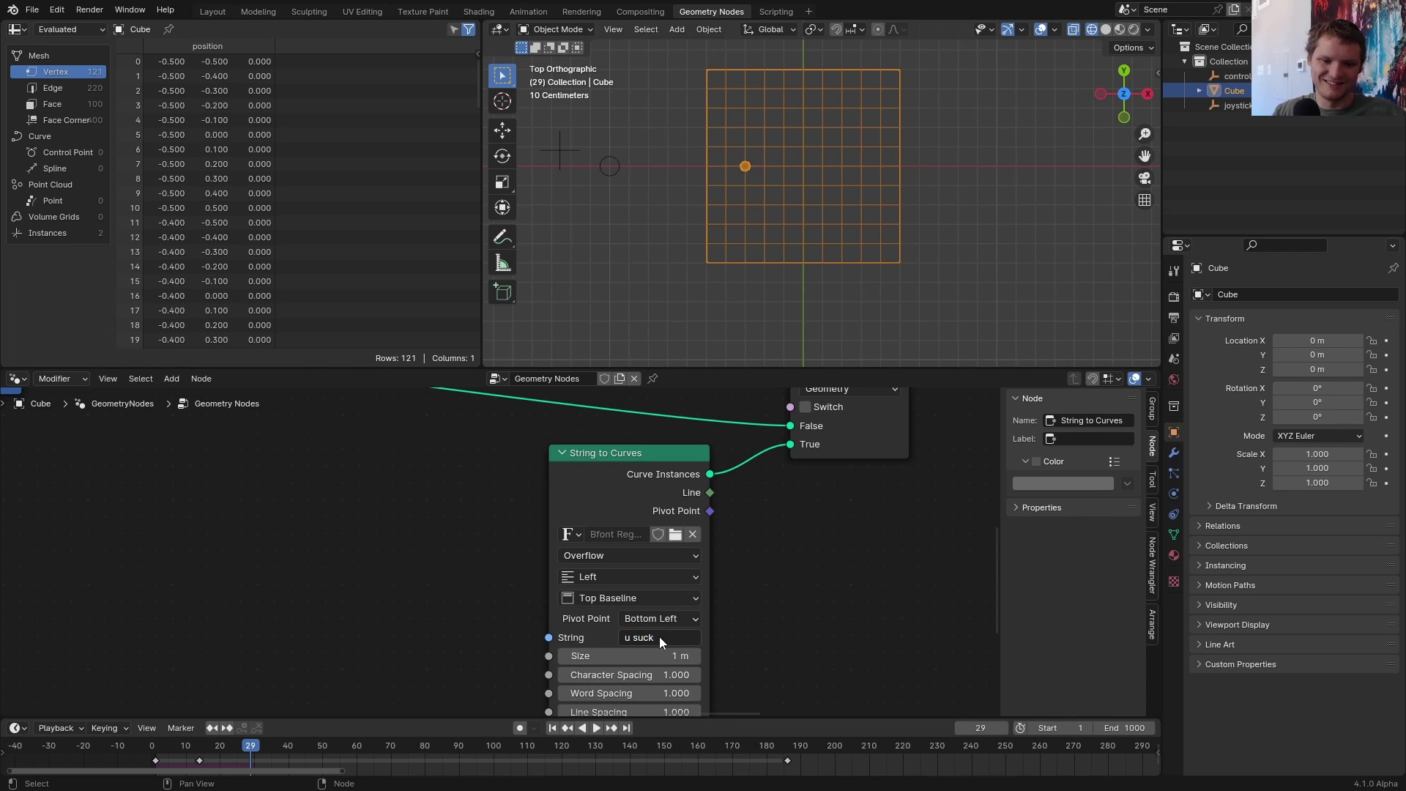
scroll(643, 458, down, 4)
drag(633, 420, 646, 582)
scroll(647, 582, up, 2)
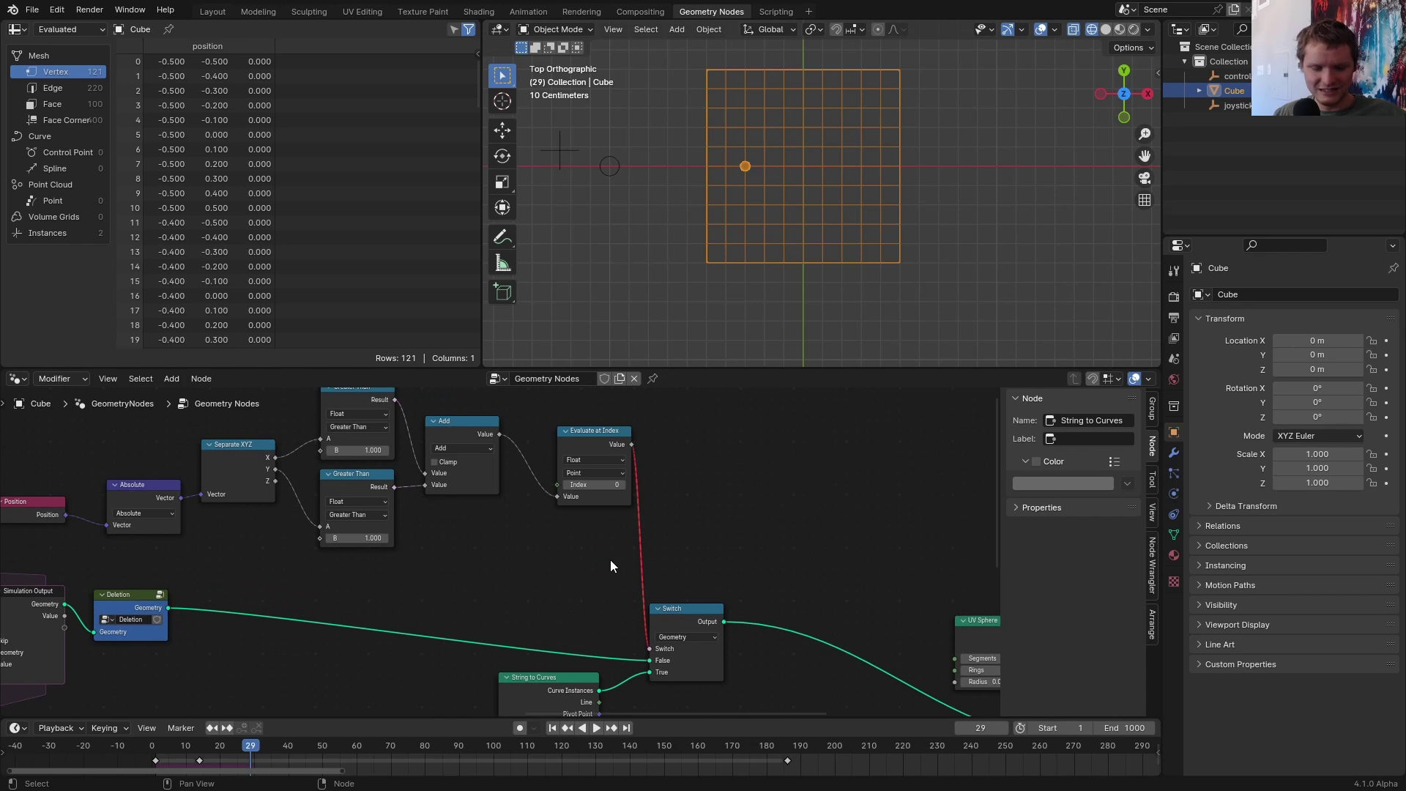
scroll(610, 559, up, 1)
- Add an Attribute Statistic fed by the Deletion group's geometry
key(shift+a)
text(attr)
key(Return)
click(651, 460)
scroll(587, 524, down, 2)
shift+middle_drag(444, 545, 550, 571)
alt+right_drag(242, 643, 740, 494)
scroll(857, 442, up, 2)
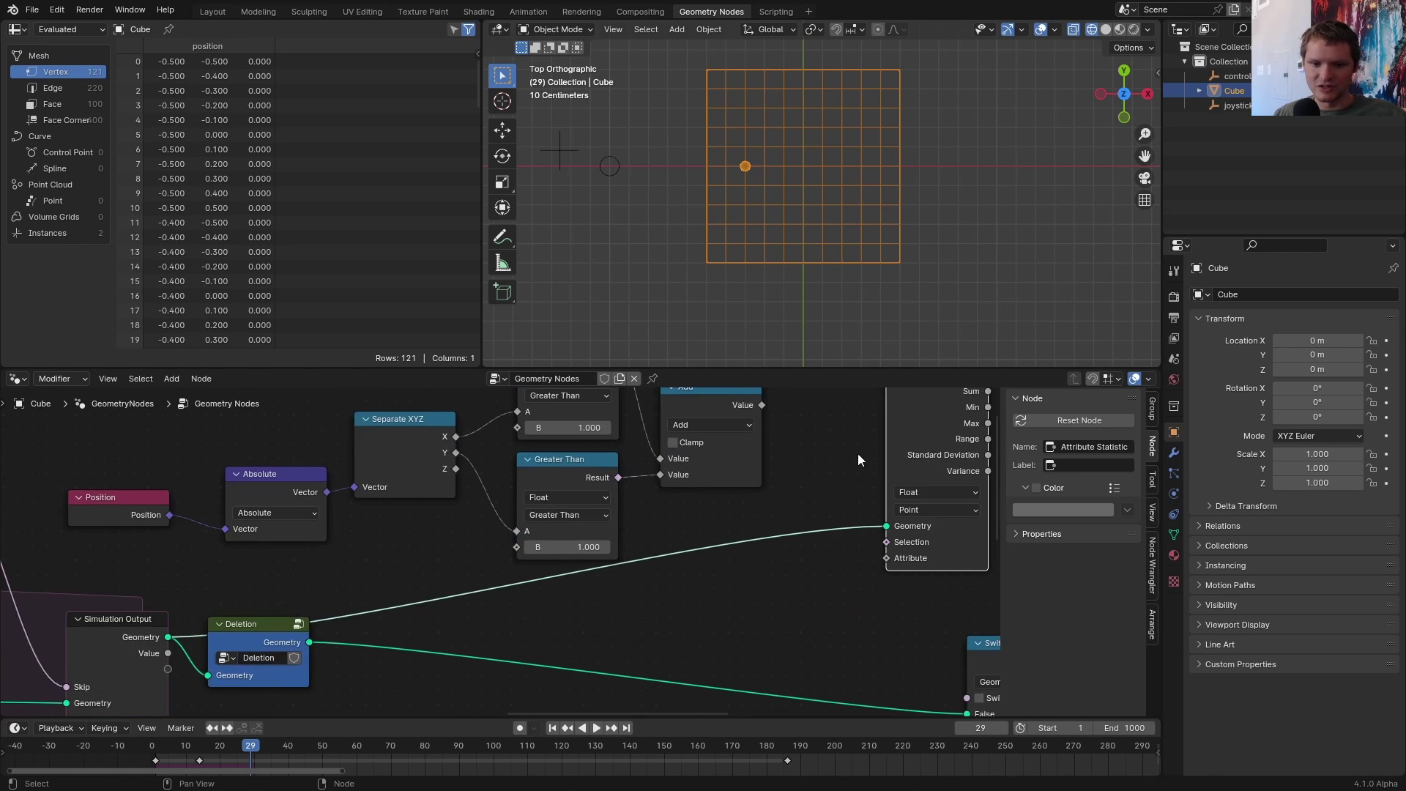
middle_drag(858, 442, 544, 517)
scroll(543, 517, up, 1)
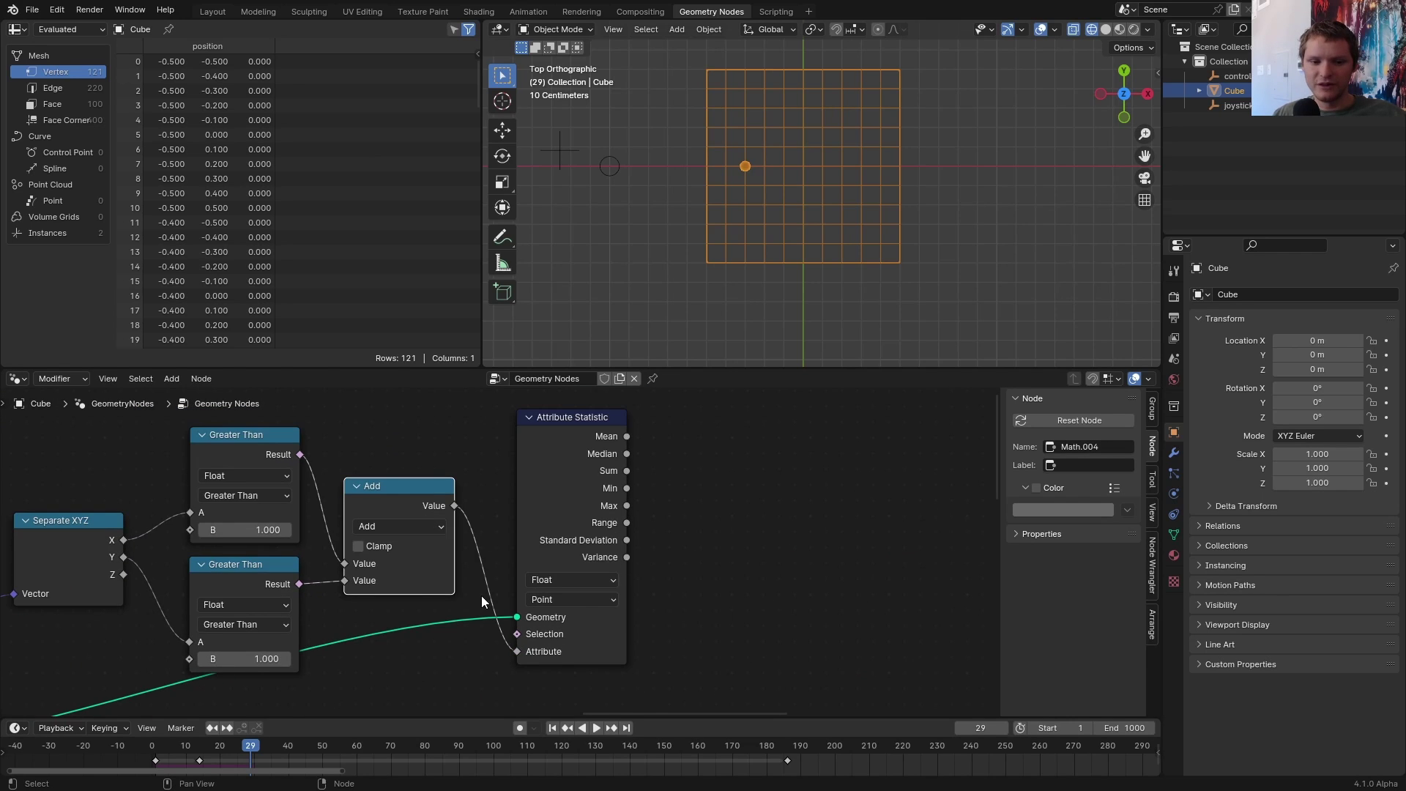
scroll(472, 571, down, 2)
scroll(150, 646, down, 1)
- Pull a Greater Than or Equal (B 1) check off Max to drive the Switch
drag(177, 609, 159, 602)
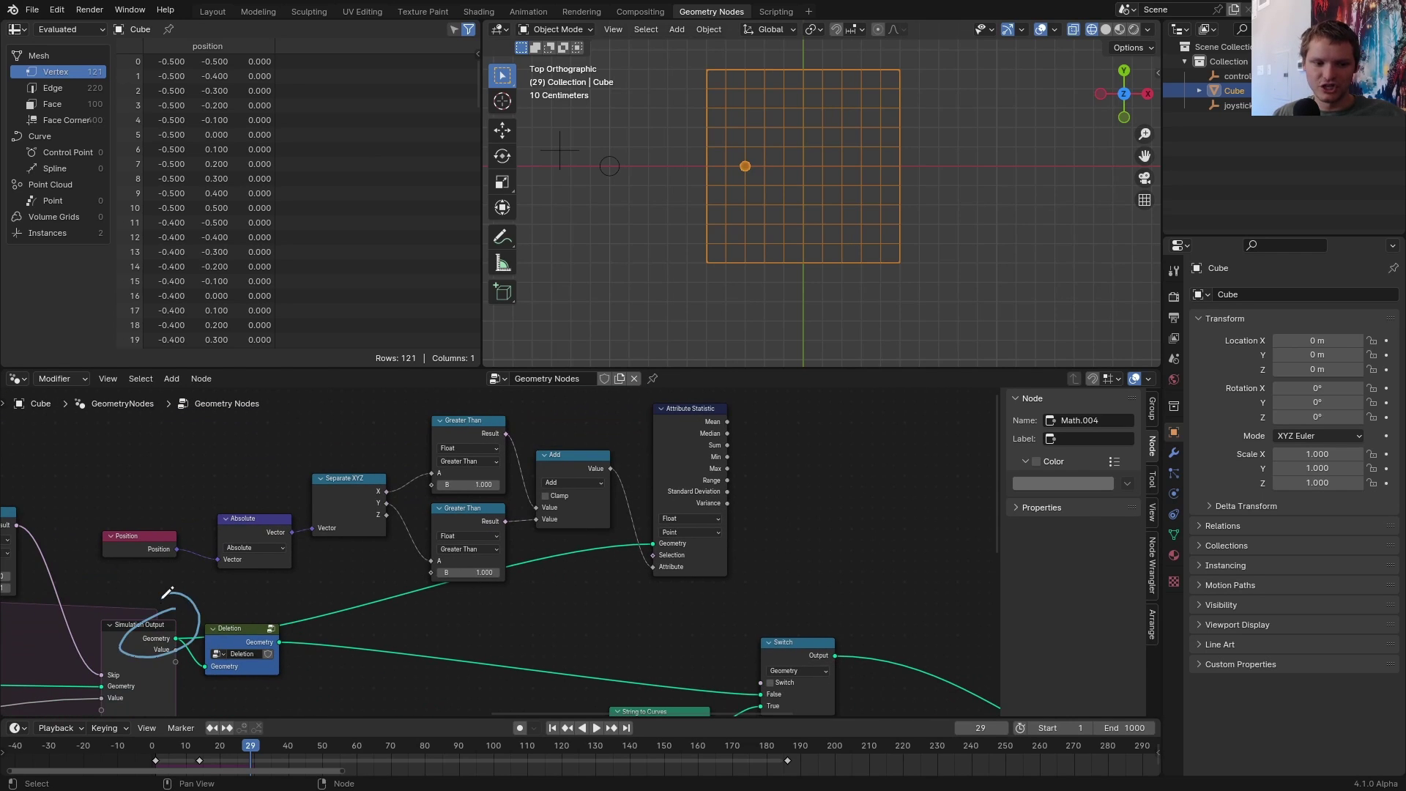
scroll(525, 504, up, 1)
scroll(519, 497, up, 1)
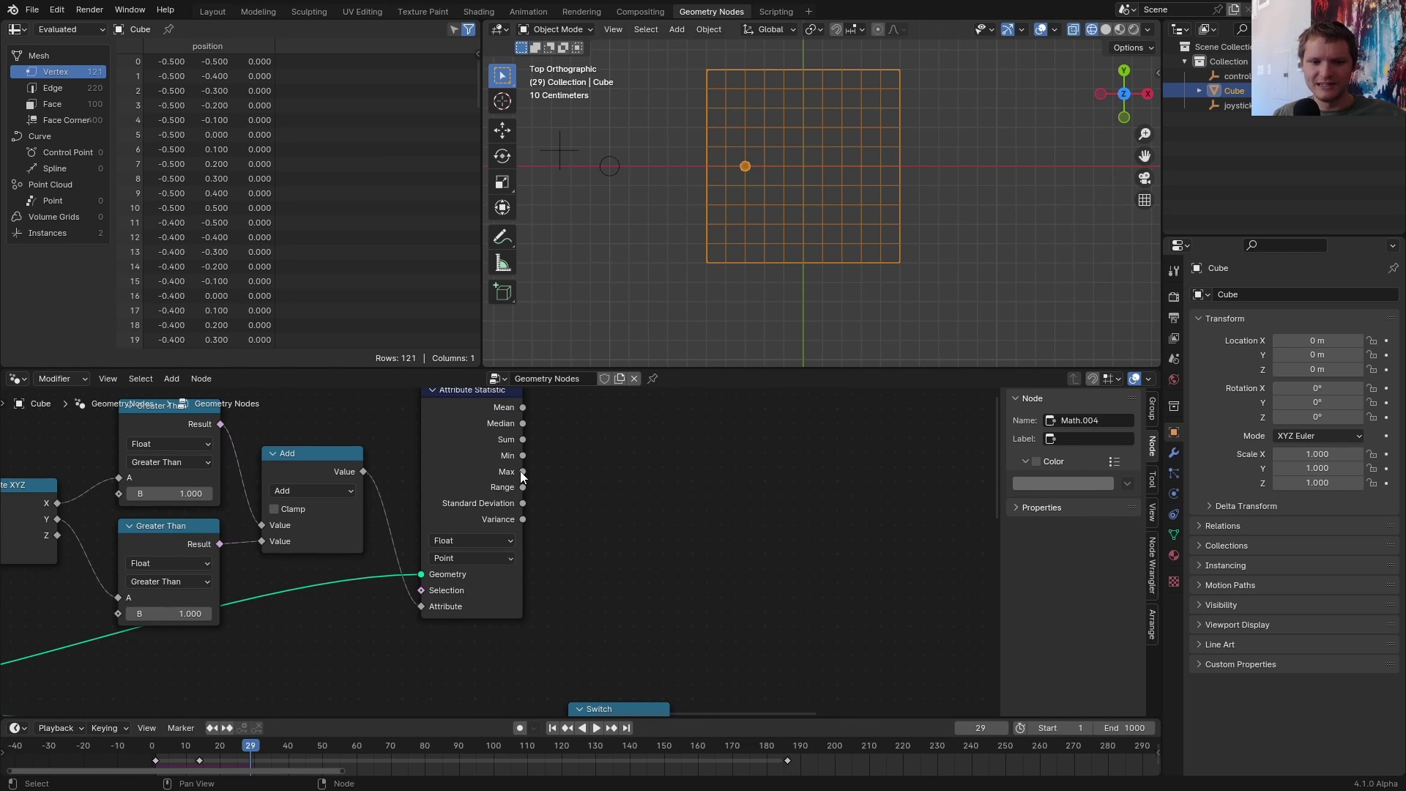
mouse_move(522, 472)
mouse_down()
mouse_move(611, 481)
mouse_move(525, 623)
mouse_up()
text(gre)
click(678, 524)
scroll(679, 523, down, 2)
- Replay from frame 1 and steer the controller until the snake runs off the grid
key(shift+Left)
key(space)
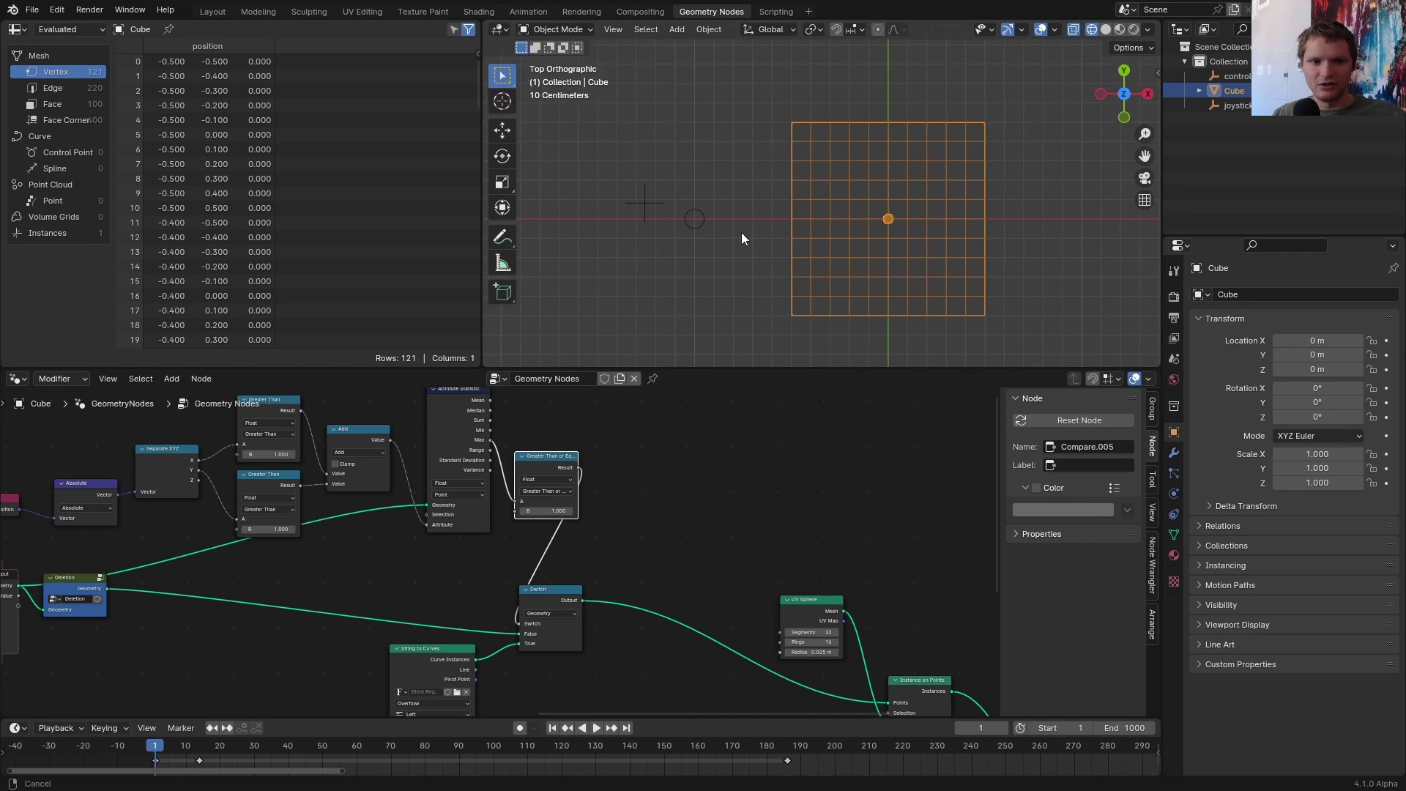
click(650, 202)
key(g)
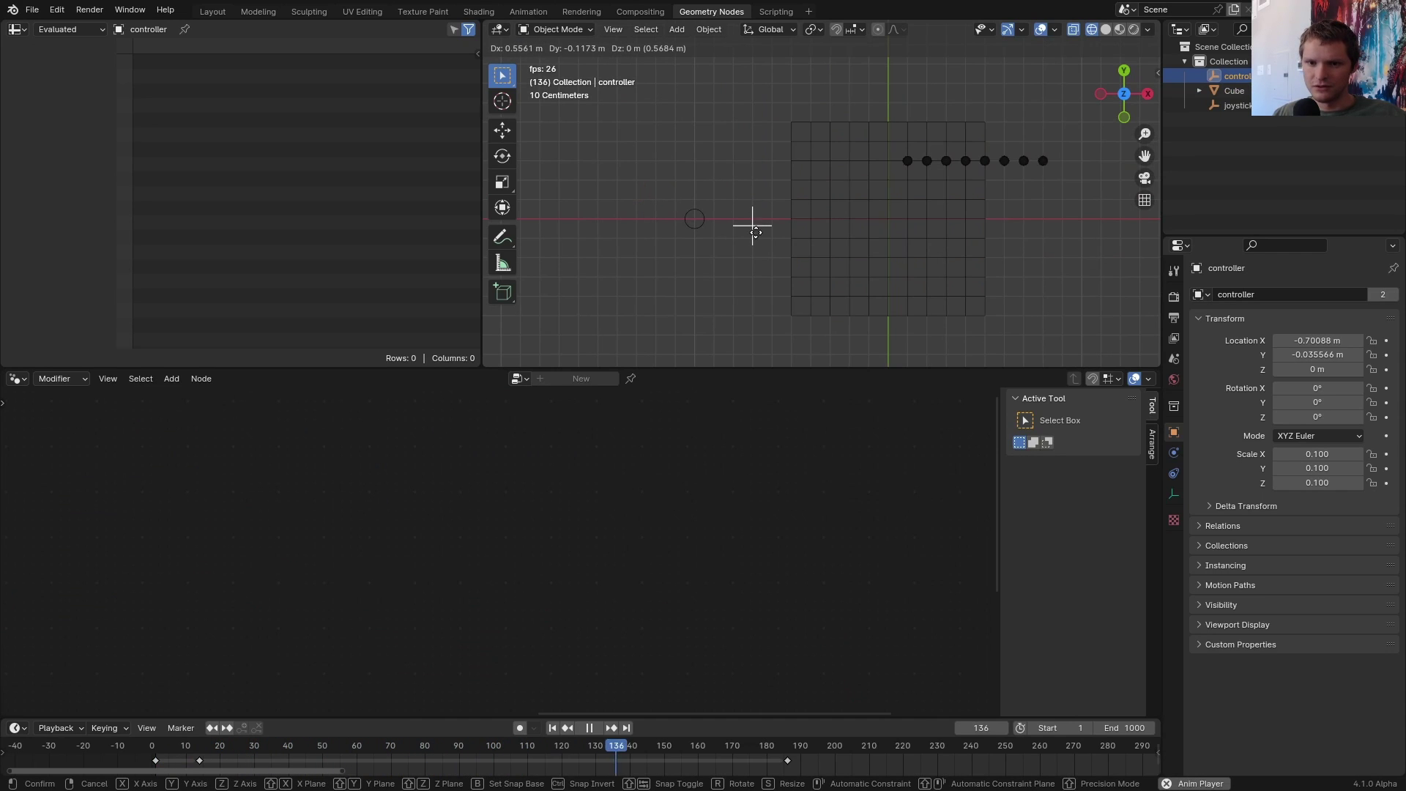
key(Escape)
key(Escape)
key(space)
key(g)
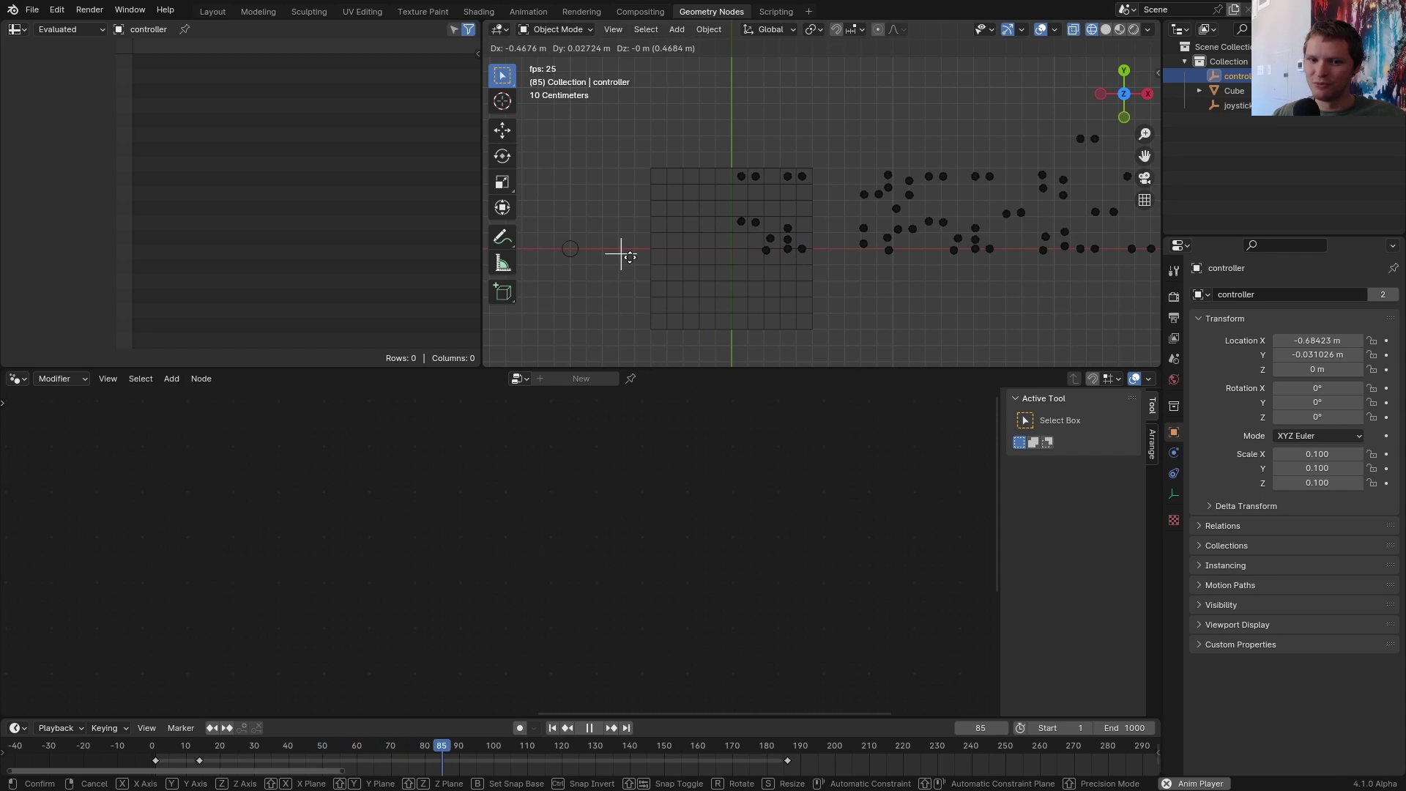
click(621, 256)
scroll(957, 215, down, 2)
key(space)
shift+middle_drag(969, 217, 938, 229)
- Lower both Greater Than B thresholds to 0.5 and jump back to frame 1
click(885, 207)
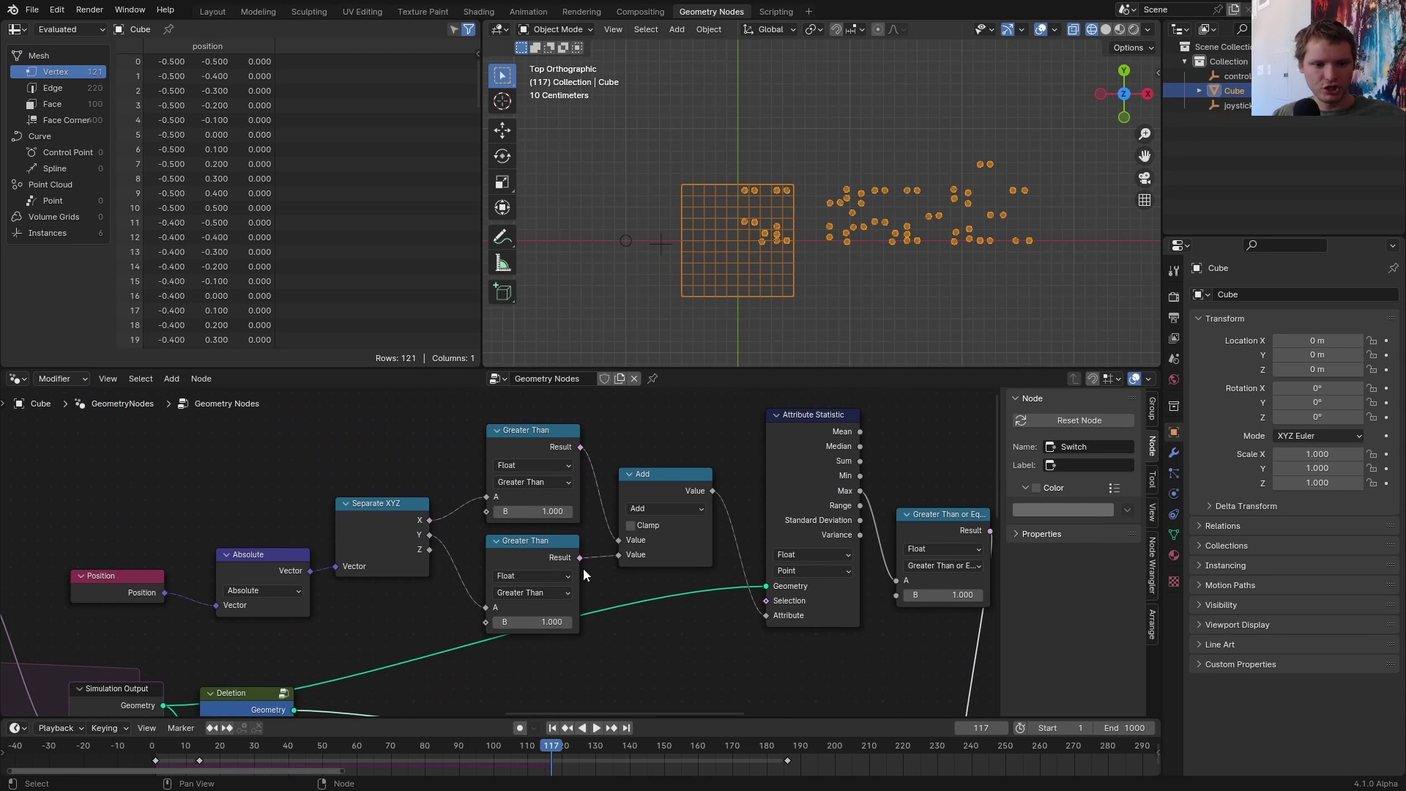
click(528, 510)
key(Return)
click(530, 621)
text(0.5)
key(Return)
key(shift+Left)
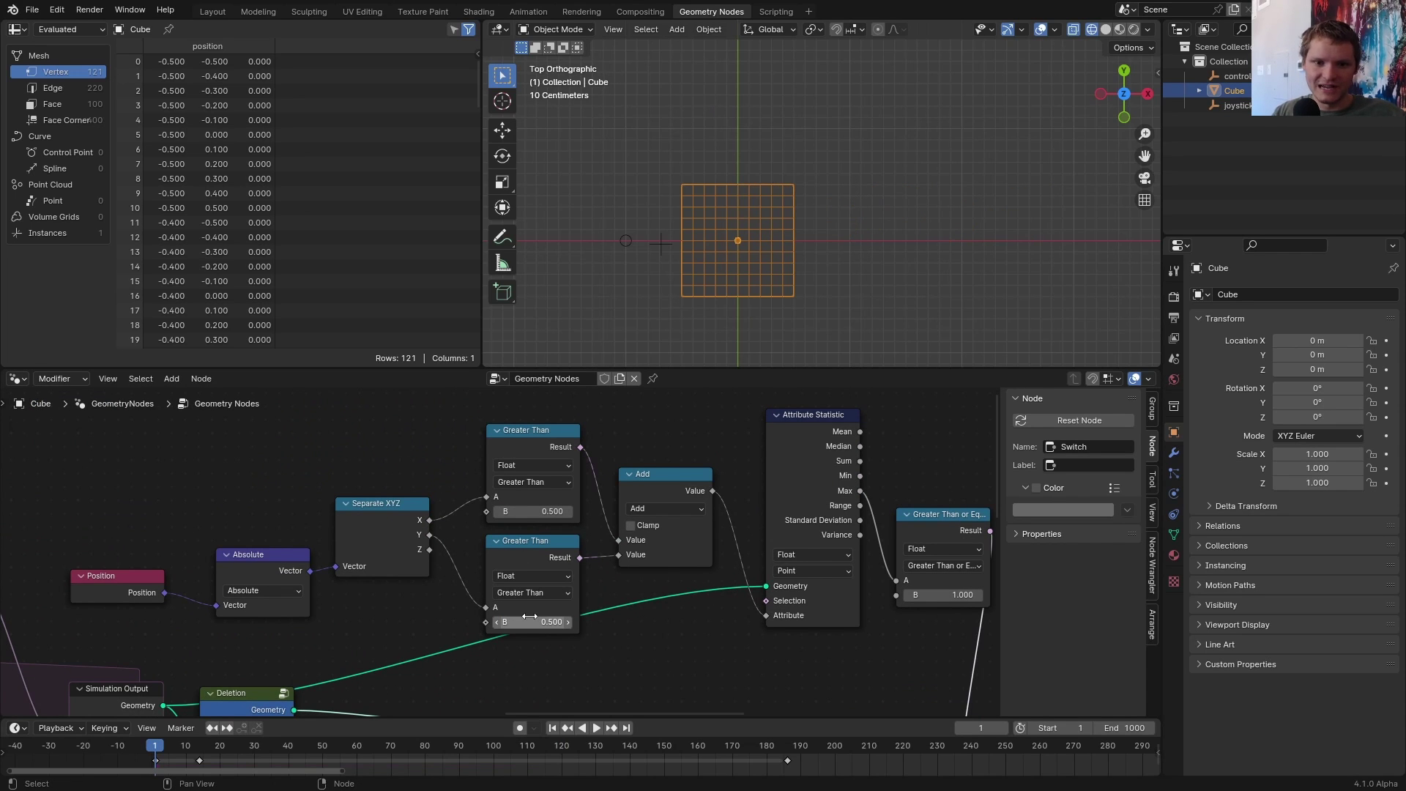
scroll(530, 621, up, 1)
scroll(680, 247, up, 4)
- Play the simulation, steer the controller to test the wall check, then stop
key(space)
click(699, 252)
key(g)
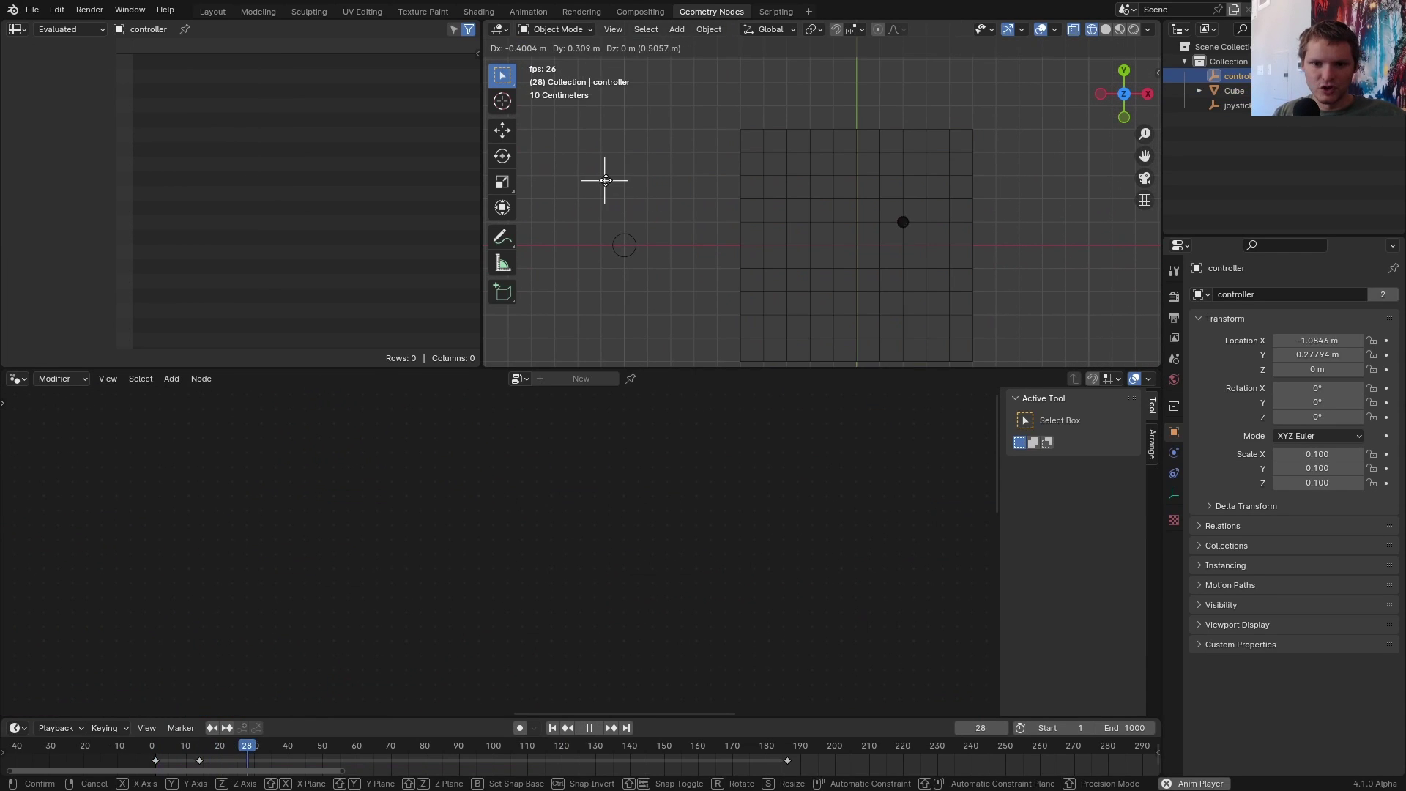
click(672, 229)
scroll(748, 221, down, 2)
click(954, 186)
key(space)
- Drive the Switch from the wall-check Greater Than result instead of the removed node
key(ctrl+x)
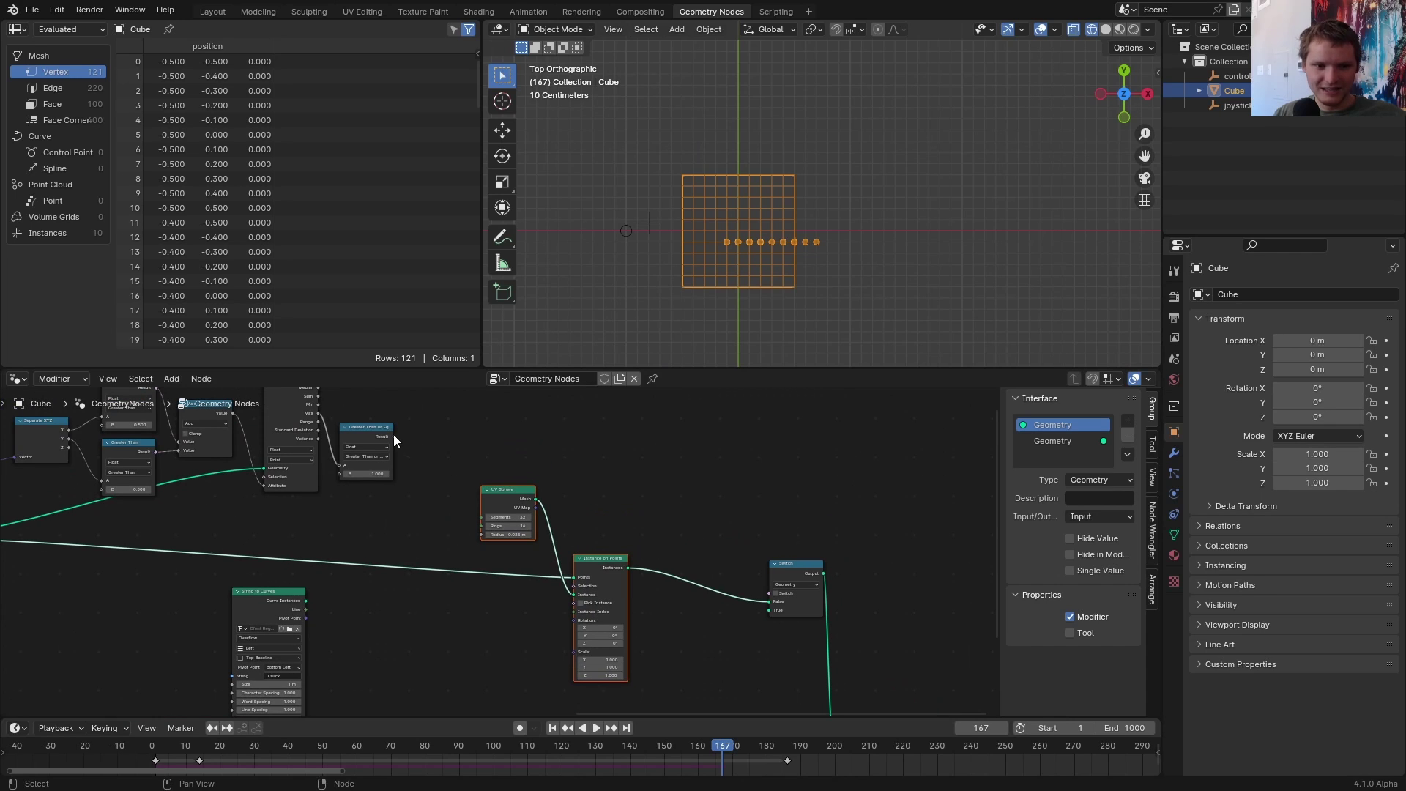
mouse_move(394, 436)
mouse_down()
mouse_move(769, 593)
mouse_move(305, 601)
mouse_up()
key(shift+Left)
scroll(749, 550, up, 2)
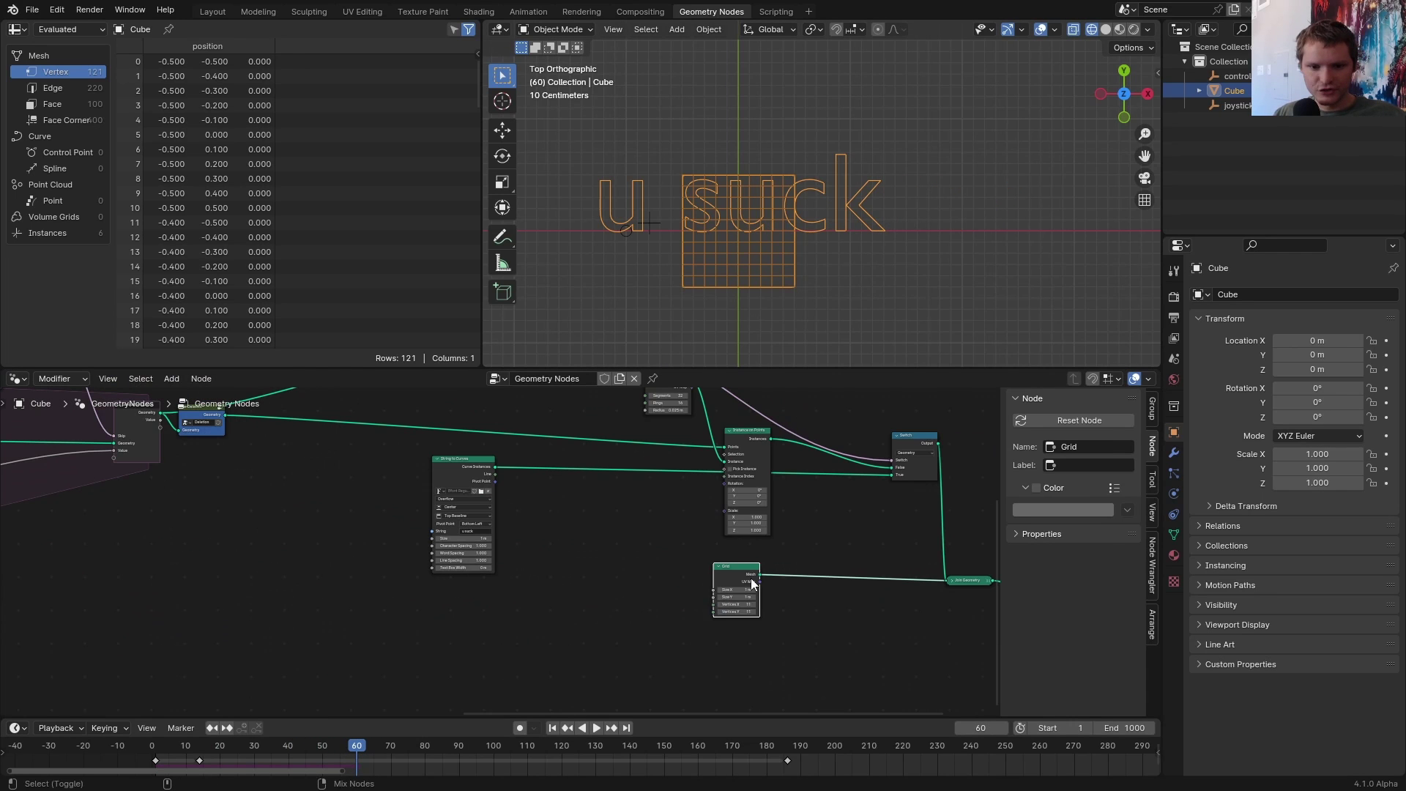
- Join the snake instances with the Grid and feed the joined geometry into the Switch False input
drag(776, 422, 718, 533)
key(ctrl+0)
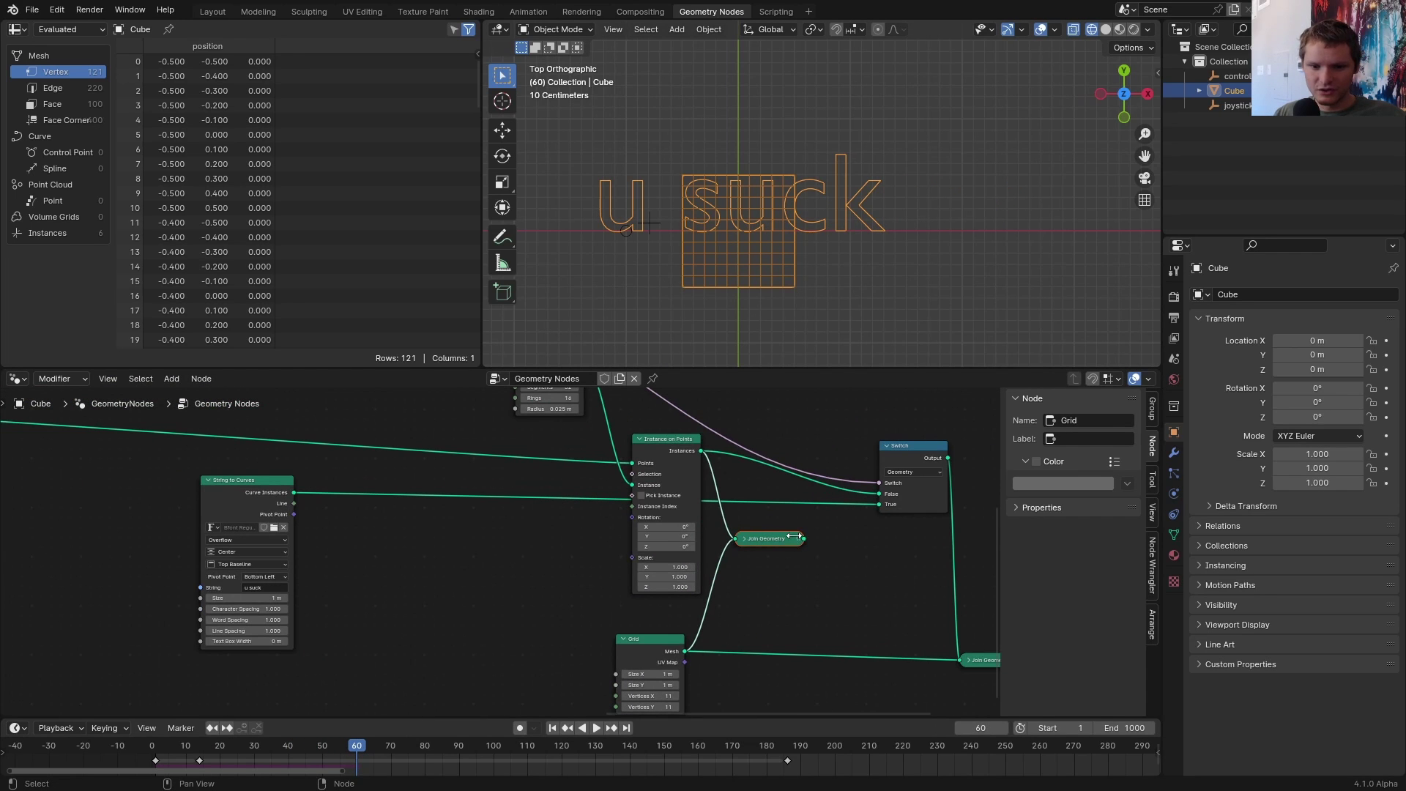
drag(803, 537, 879, 495)
mouse_move(879, 495)
middle_down()
mouse_move(534, 526)
mouse_move(556, 527)
middle_up()
key(ctrl+x)
- Play from frame 1 and steer into a wall so the 'u suck' text replaces the snake and grid
key(shift+Left)
key(space)
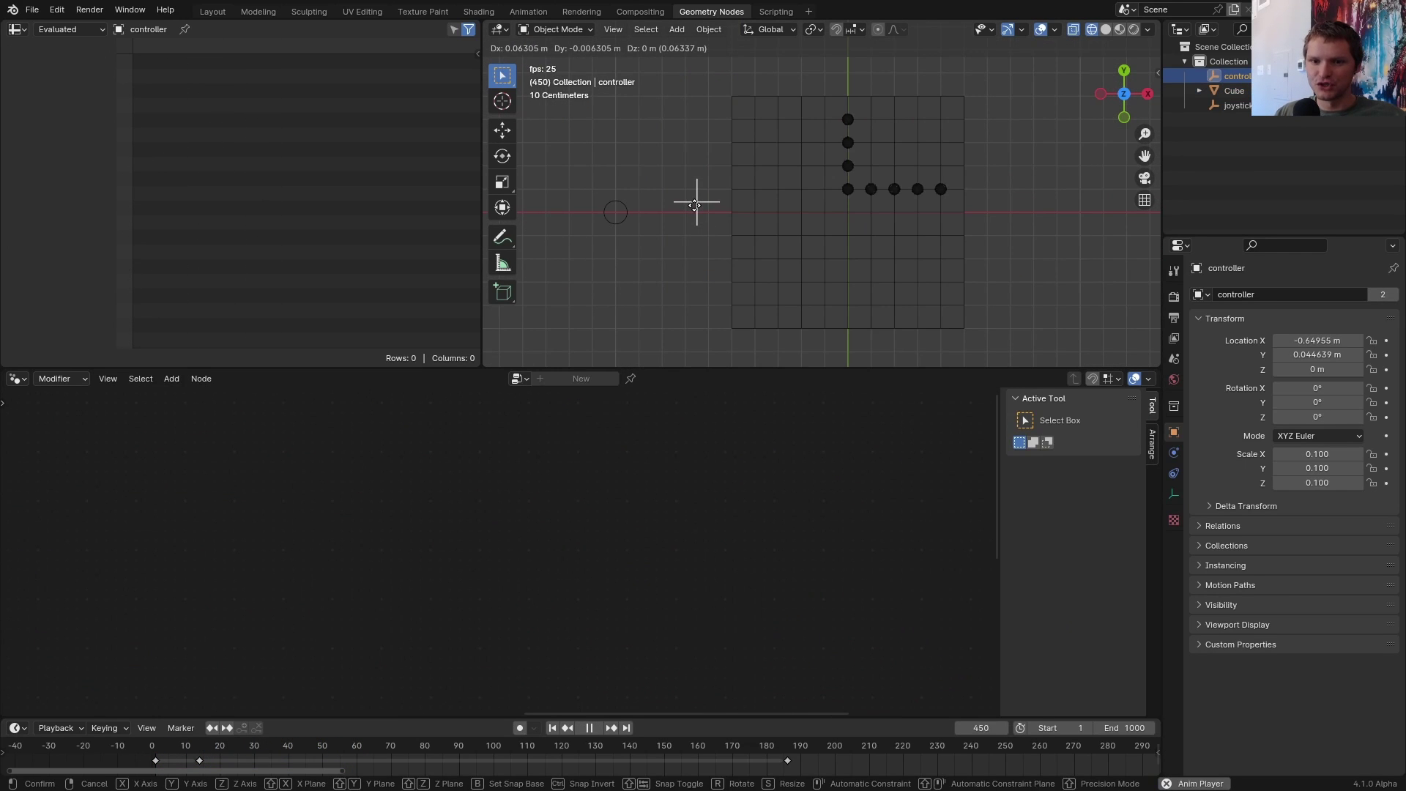
click(695, 205)
key(space)
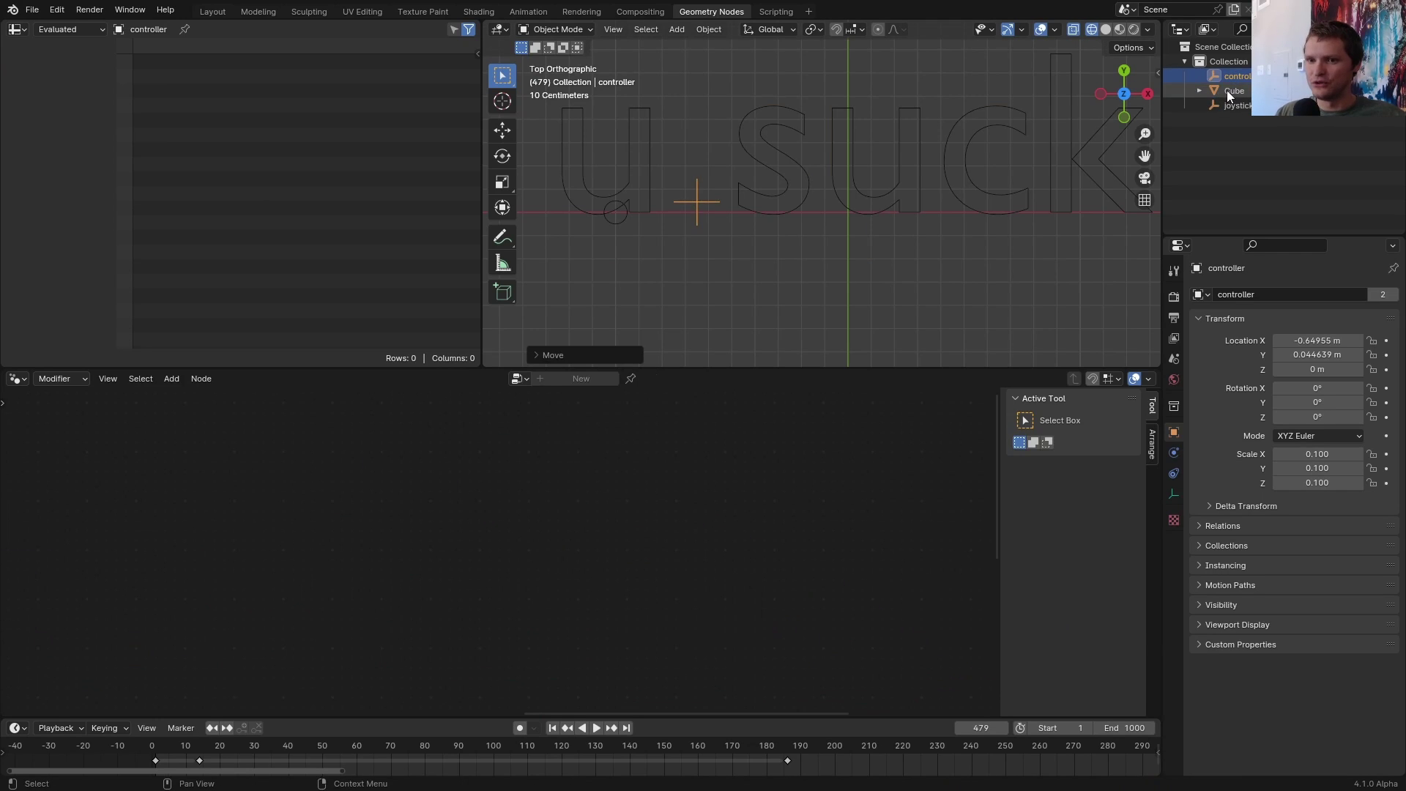
click(1228, 93)
scroll(801, 439, down, 3)
- Tidy the node tree: recolour the Boundary group and reposition String to Curves, middle nodes and Group Output
click(450, 450)
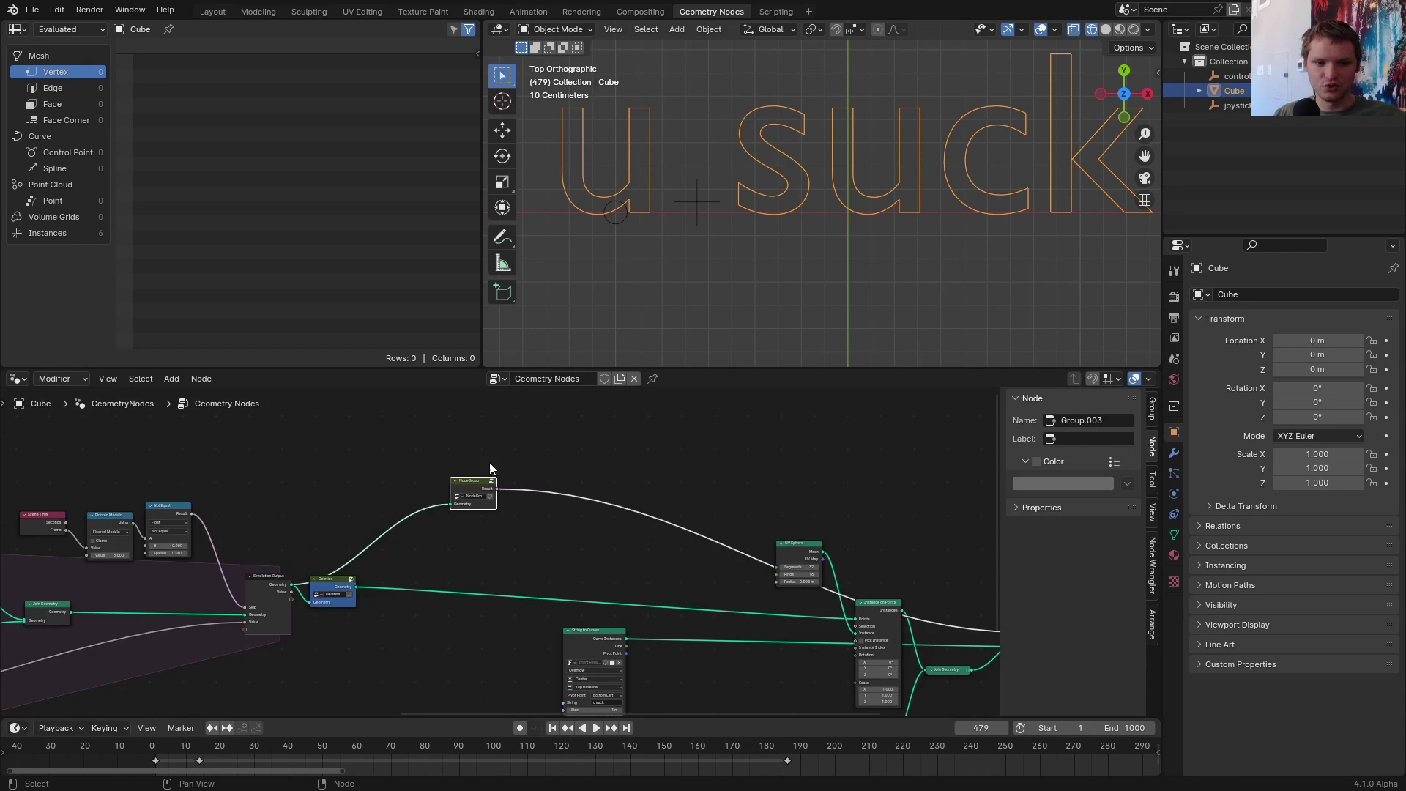
scroll(491, 469, up, 2)
key(ctrl+z)
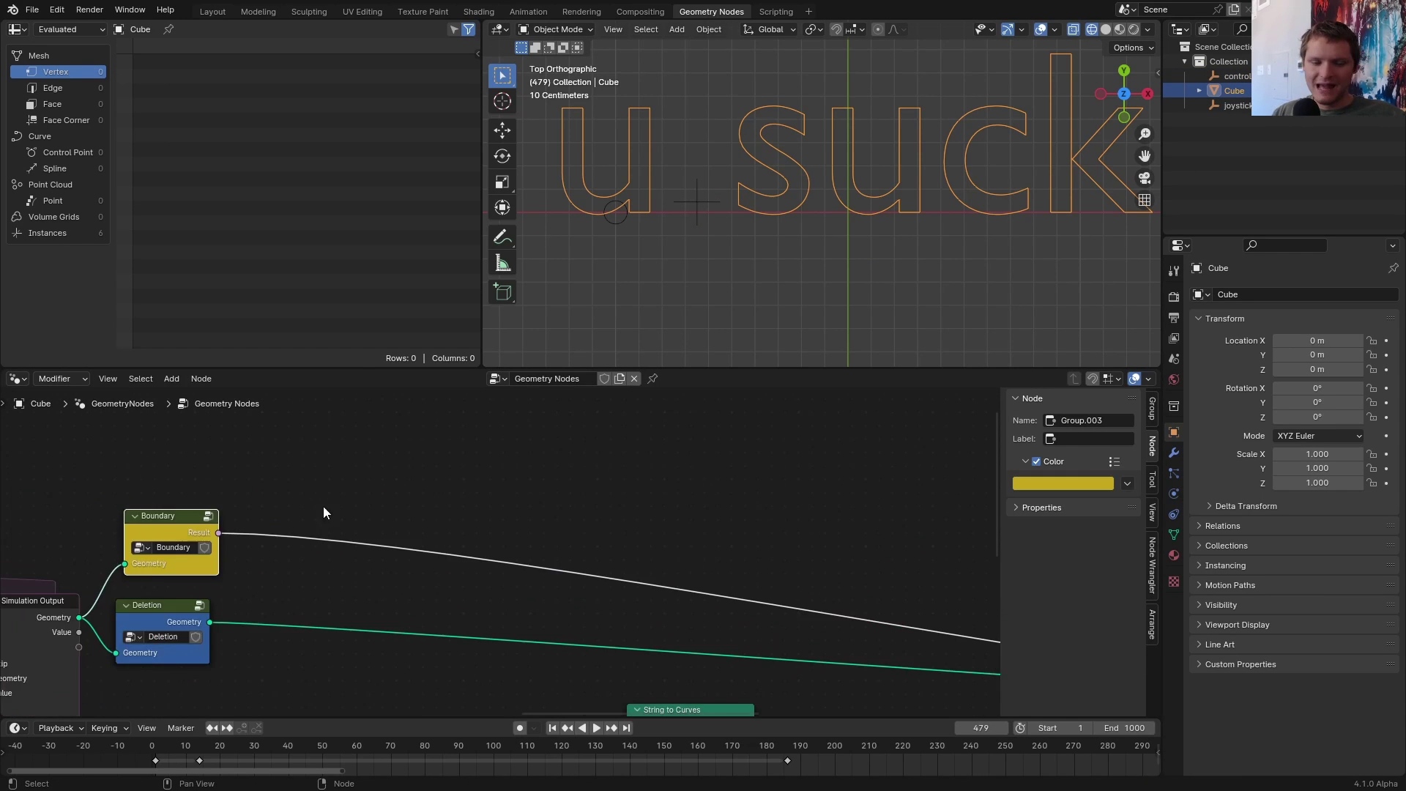
scroll(454, 492, down, 2)
scroll(385, 461, down, 1)
drag(430, 580, 136, 593)
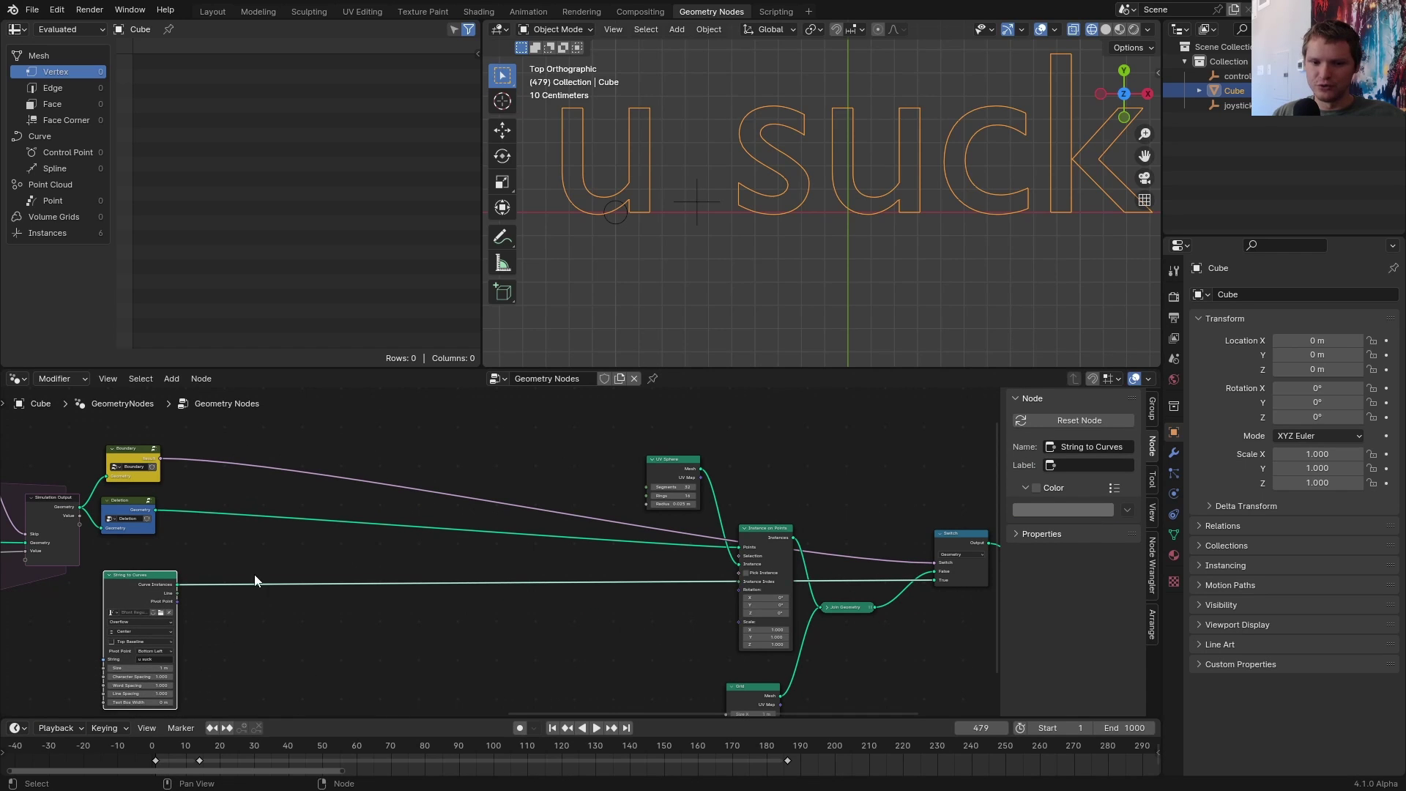
mouse_move(608, 703)
mouse_down()
mouse_move(747, 505)
mouse_move(314, 514)
mouse_up()
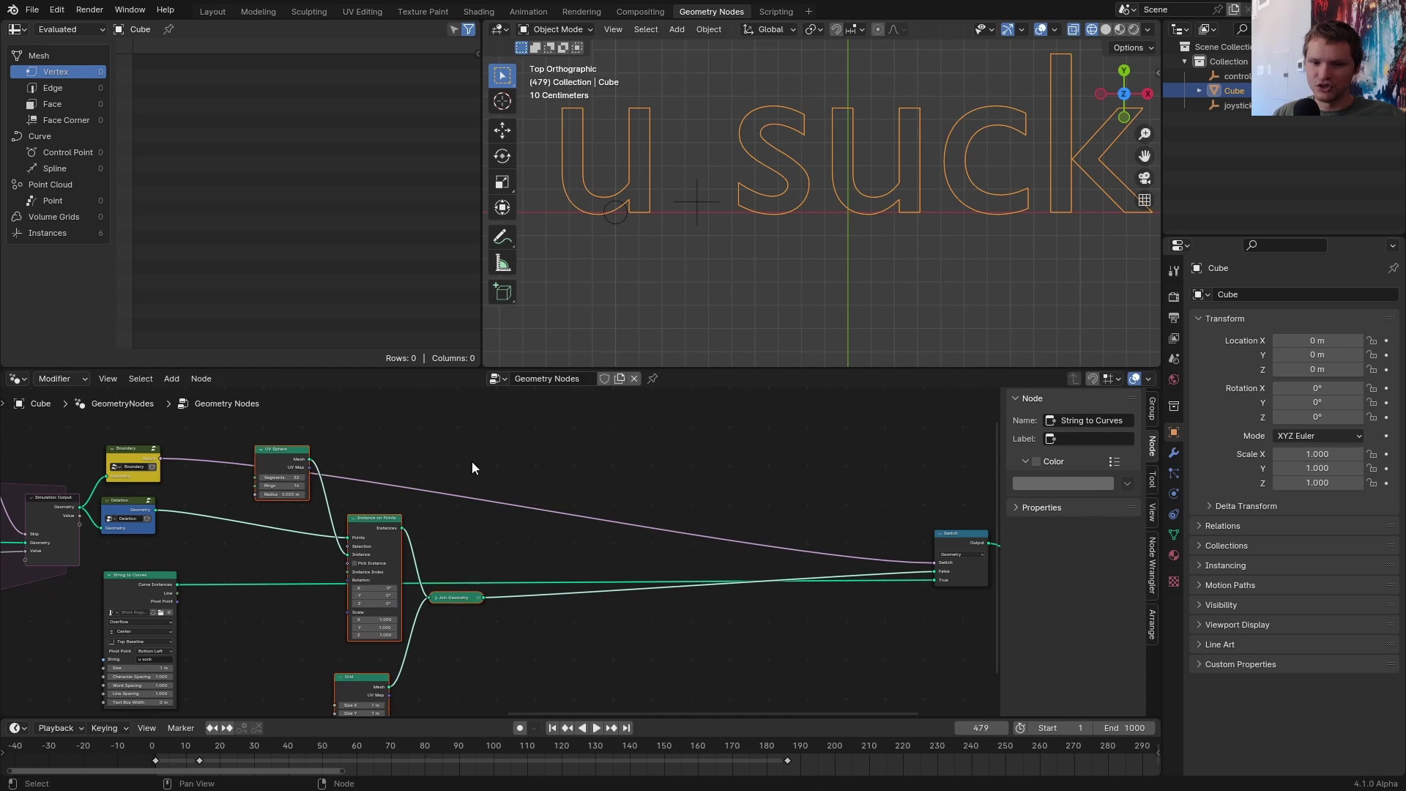
scroll(423, 611, down, 2)
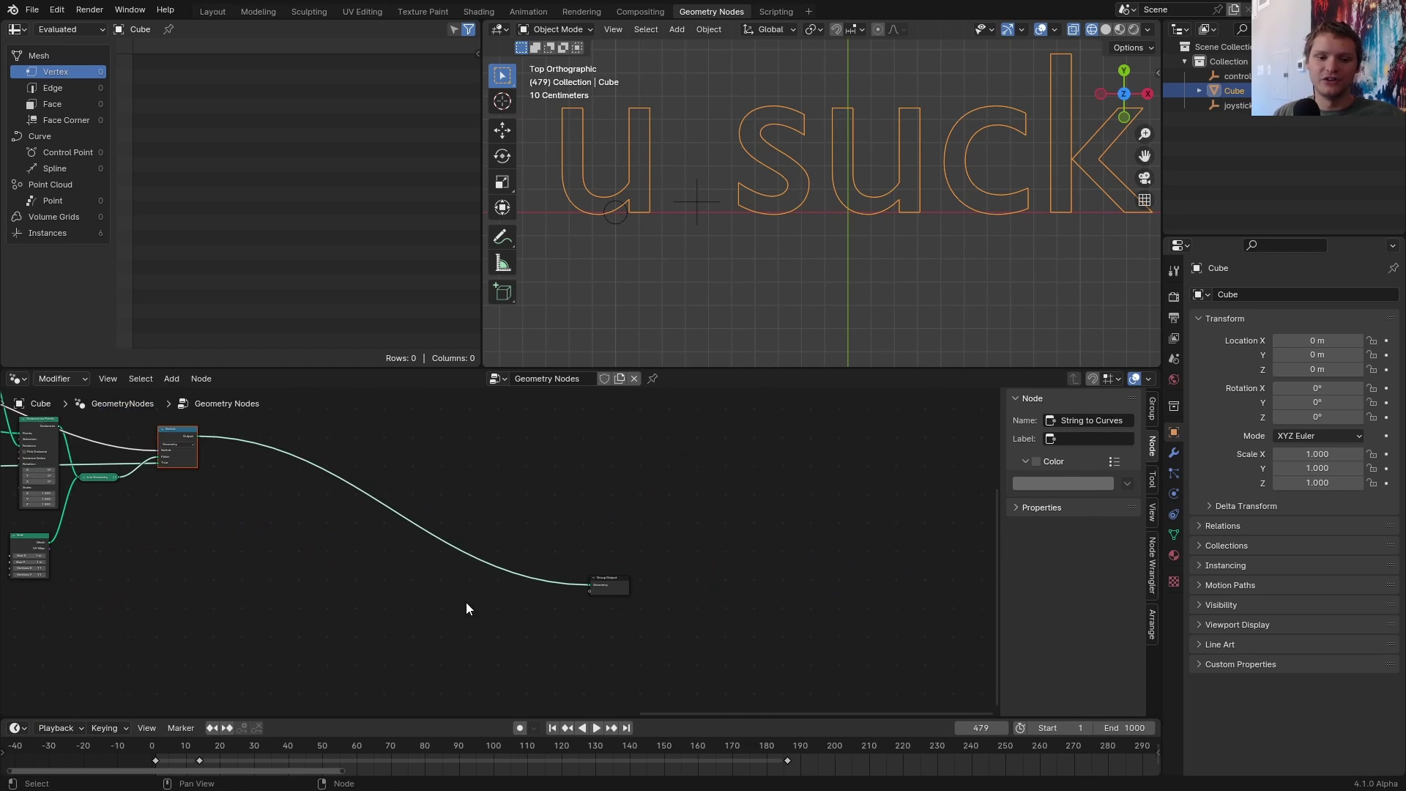
key(g)
click(440, 458)
- Test-play by steering the controller, stop, then make the Cube active to show its node tree
click(616, 211)
key(space)
key(g)
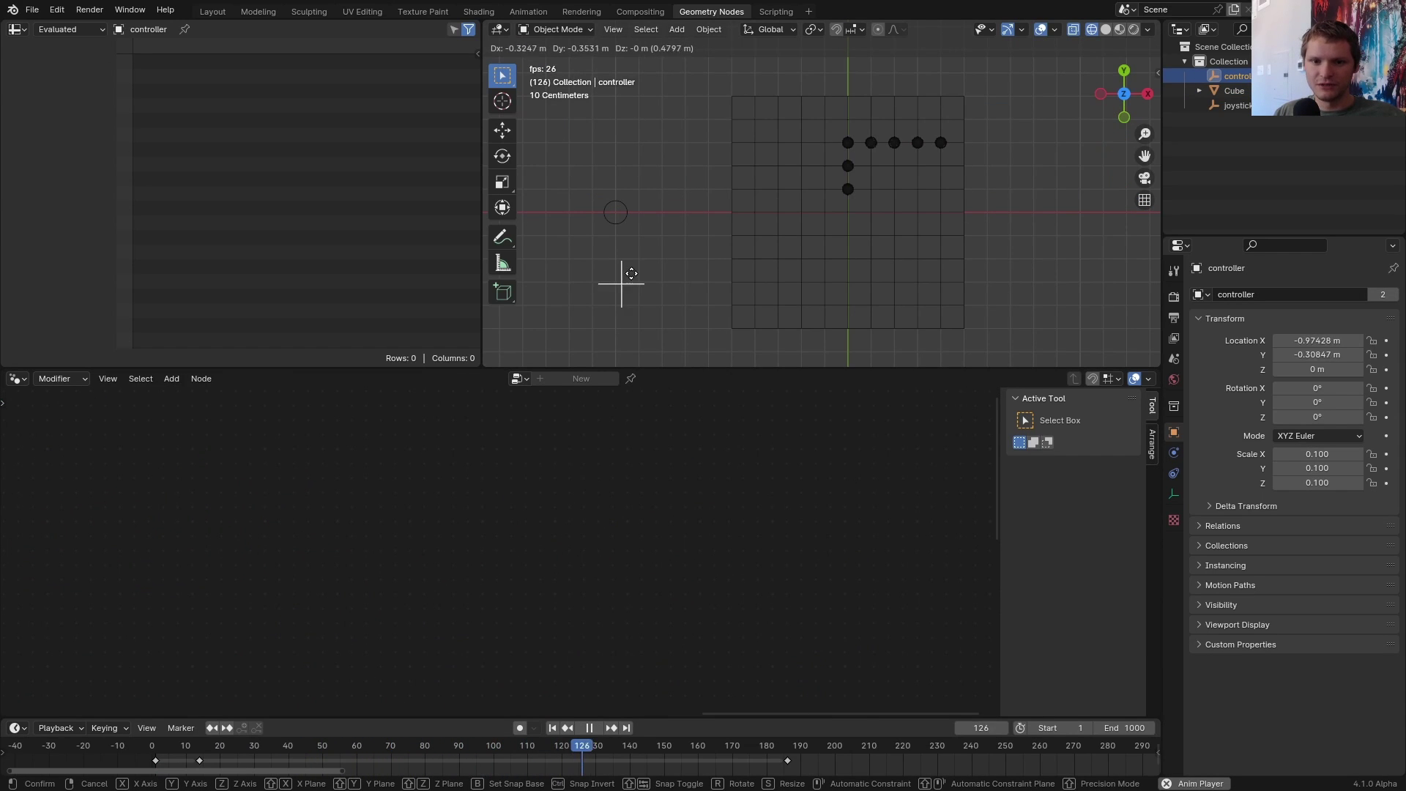
click(542, 219)
key(space)
scroll(865, 181, up, 3)
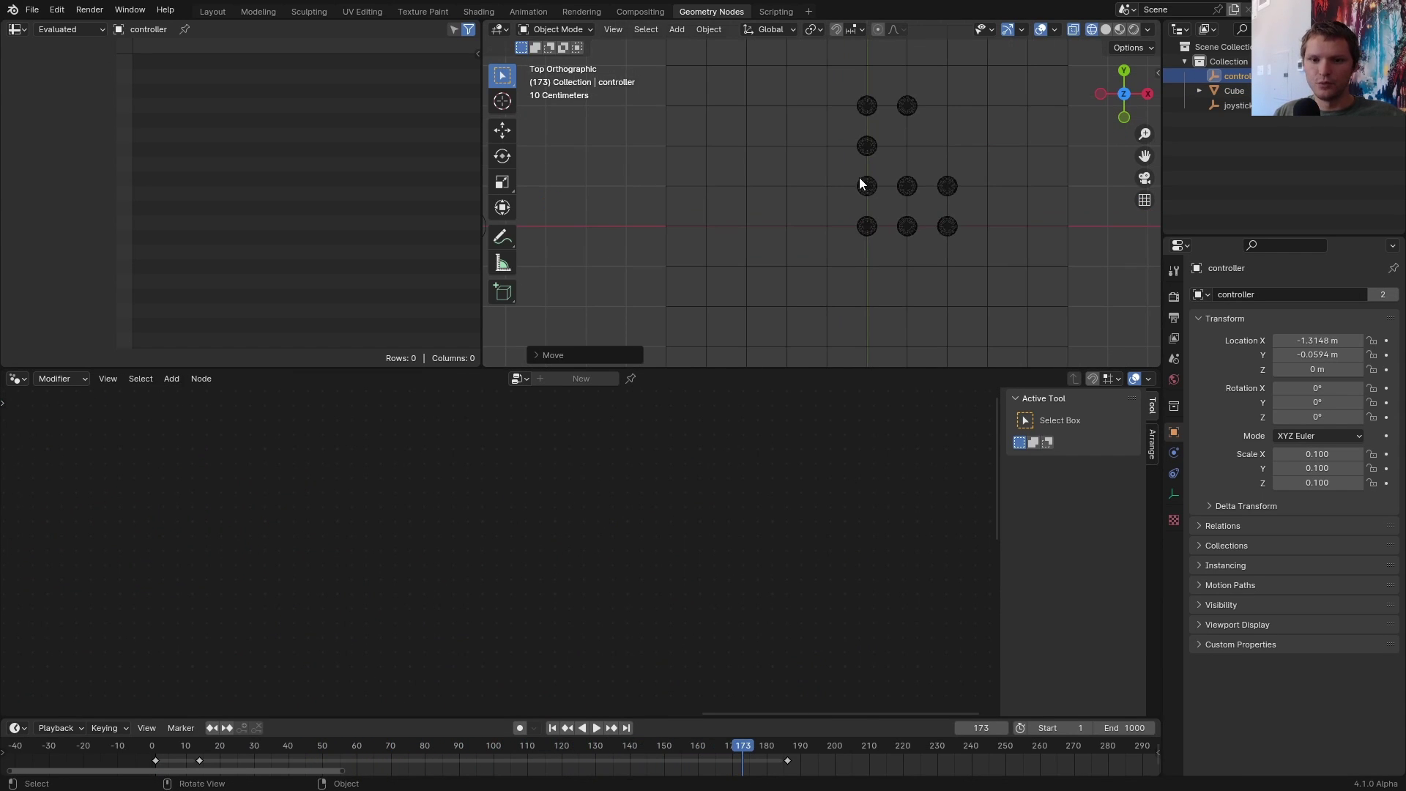
click(862, 185)
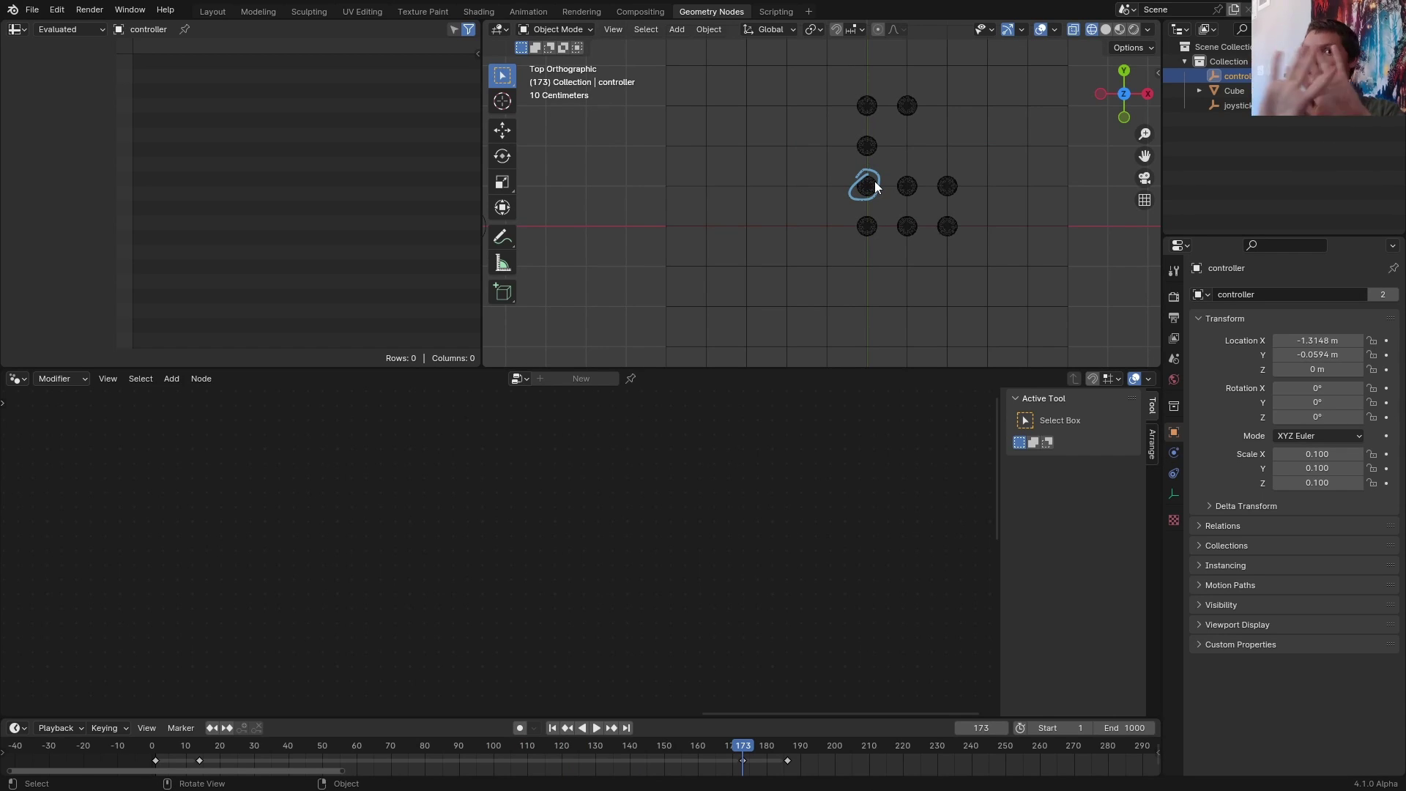
click(1233, 91)
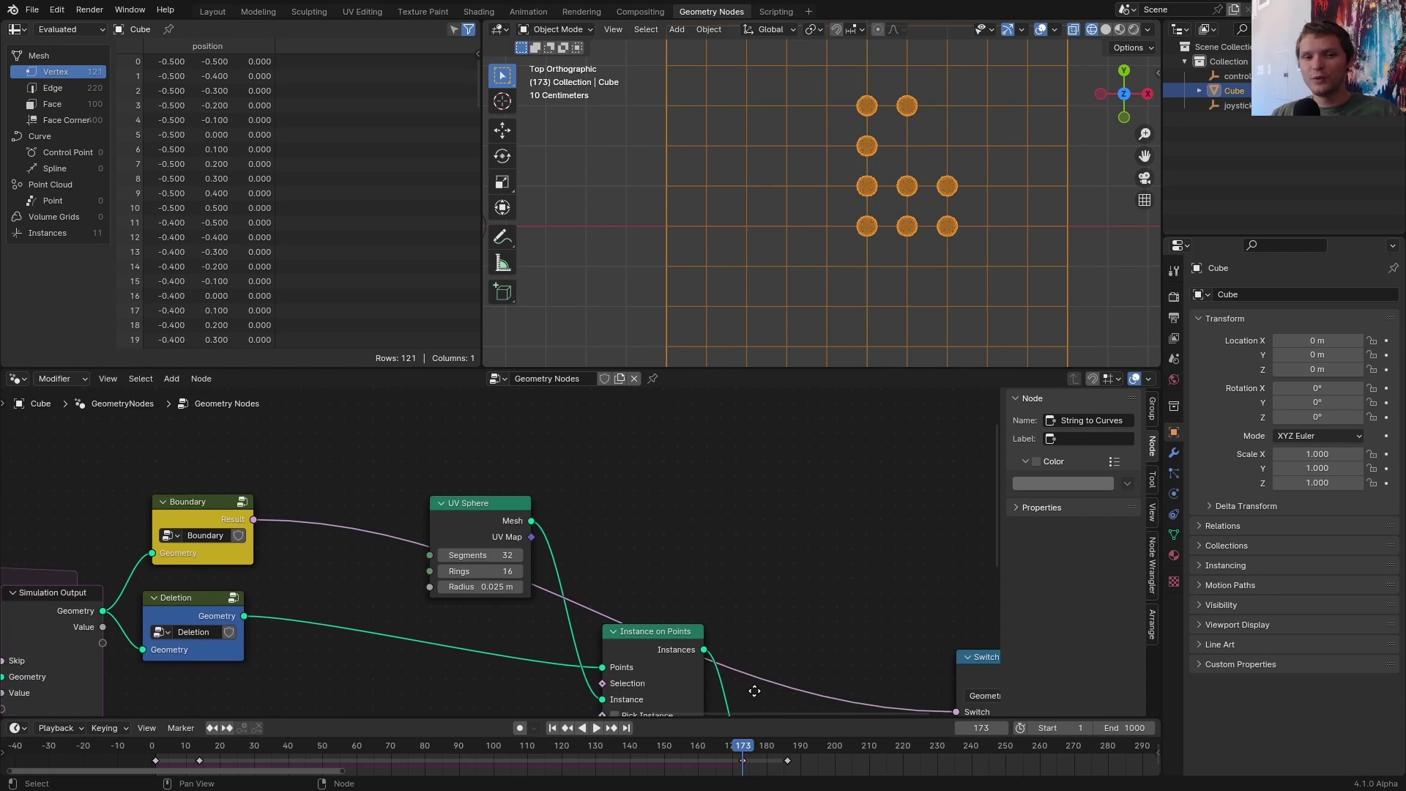
- Add a Merge by Distance node fed by the Deletion geometry
mouse_move(582, 441)
middle_down()
mouse_move(681, 463)
mouse_move(578, 515)
middle_up()
key(shift+a)
text(merge)
key(Return)
click(624, 516)
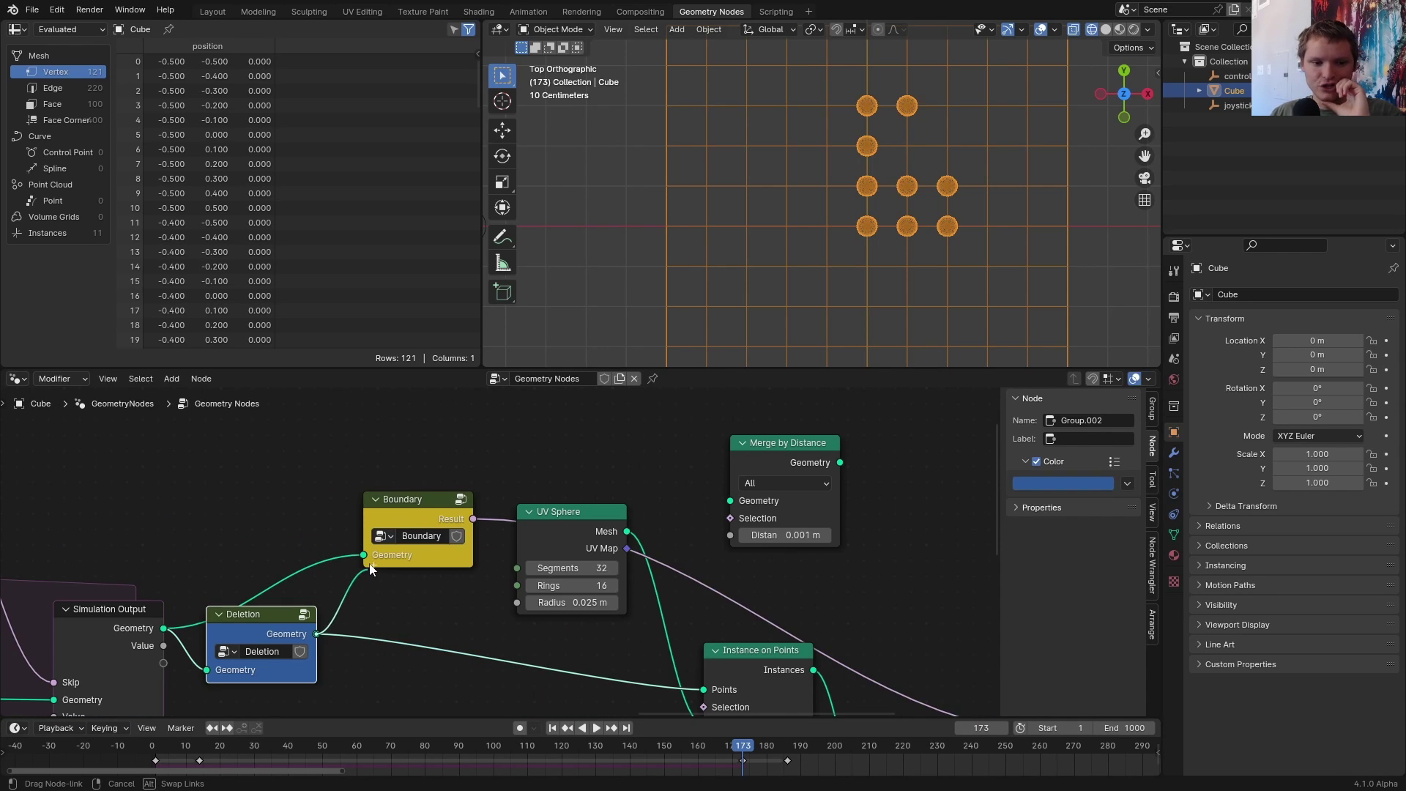
drag(395, 517, 434, 452)
middle_drag(480, 464, 455, 496)
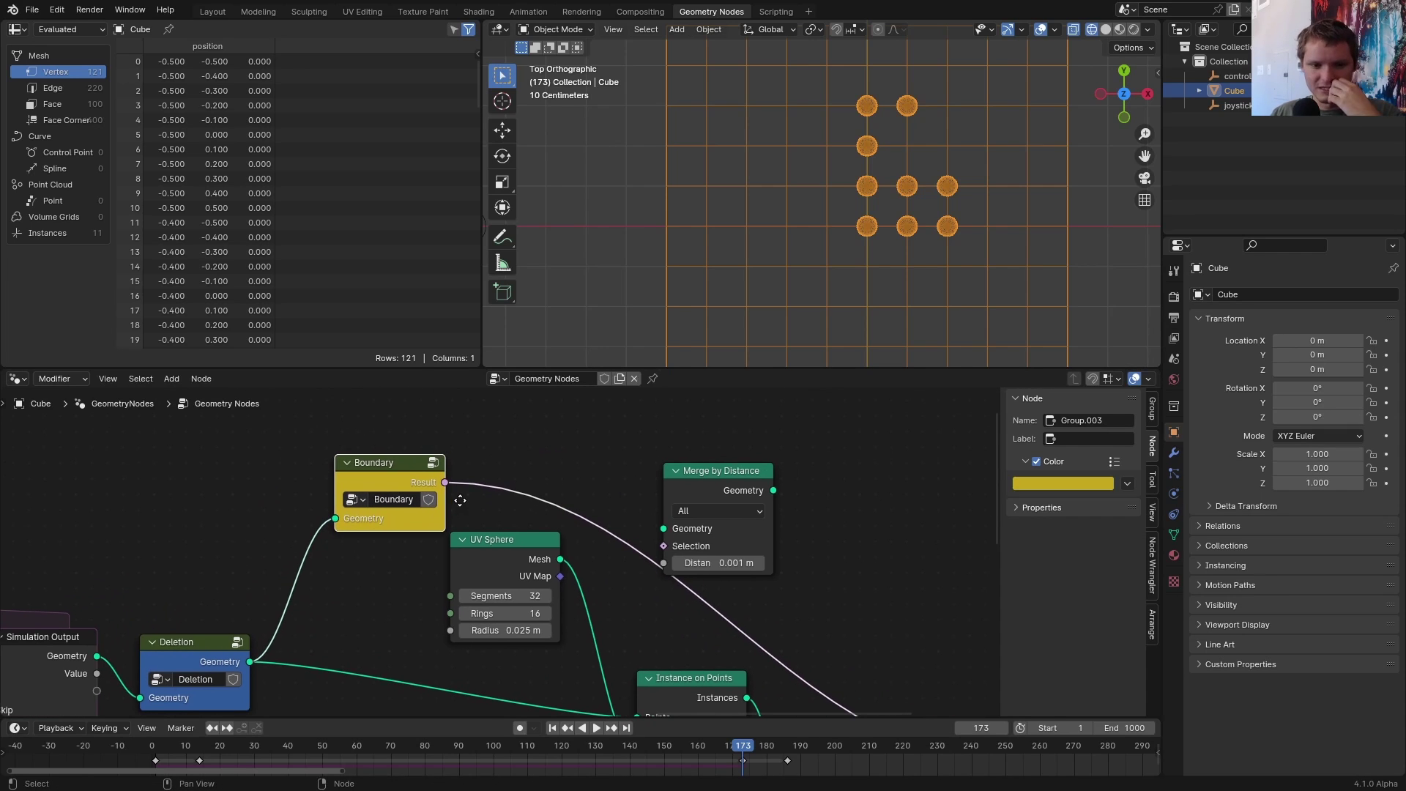
drag(250, 660, 668, 525)
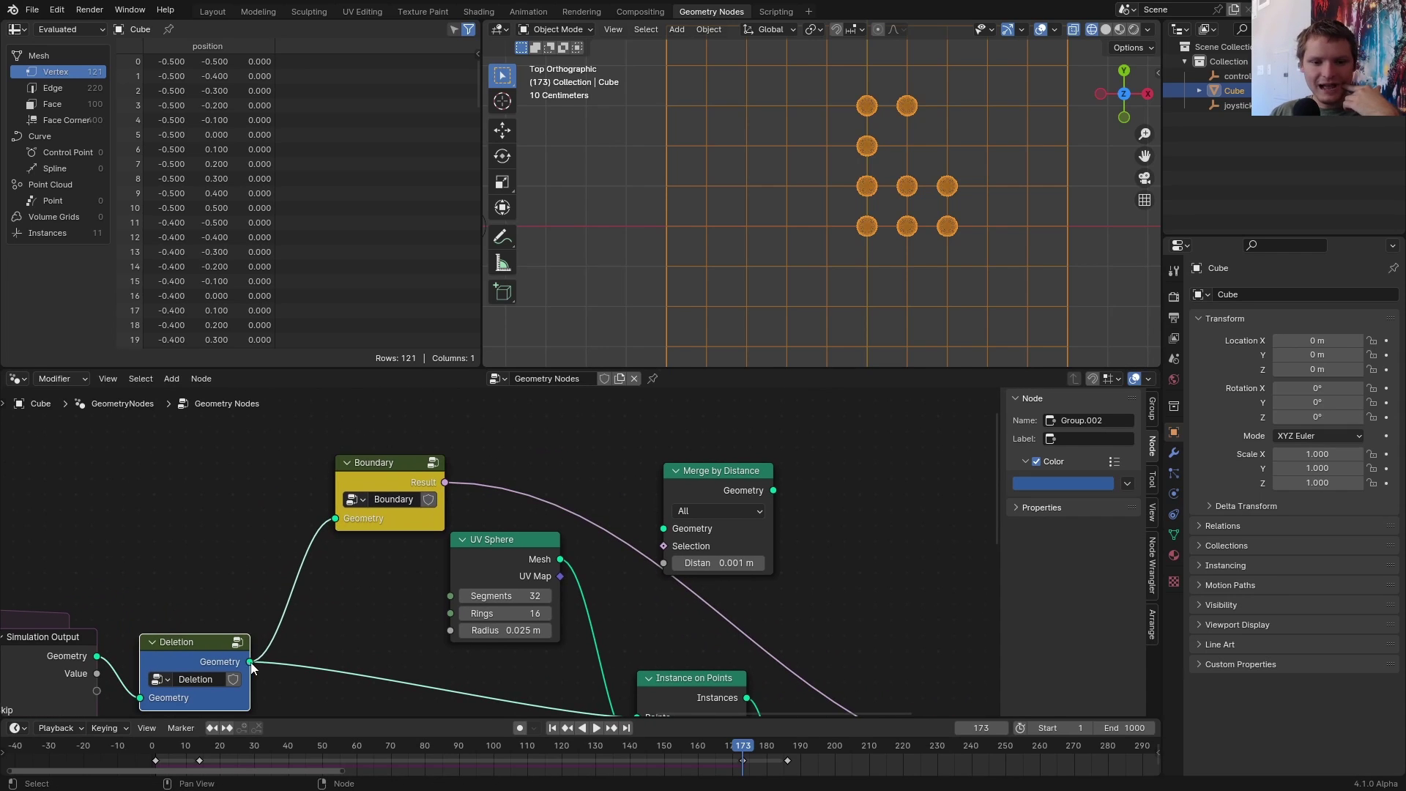
drag(710, 478, 694, 448)
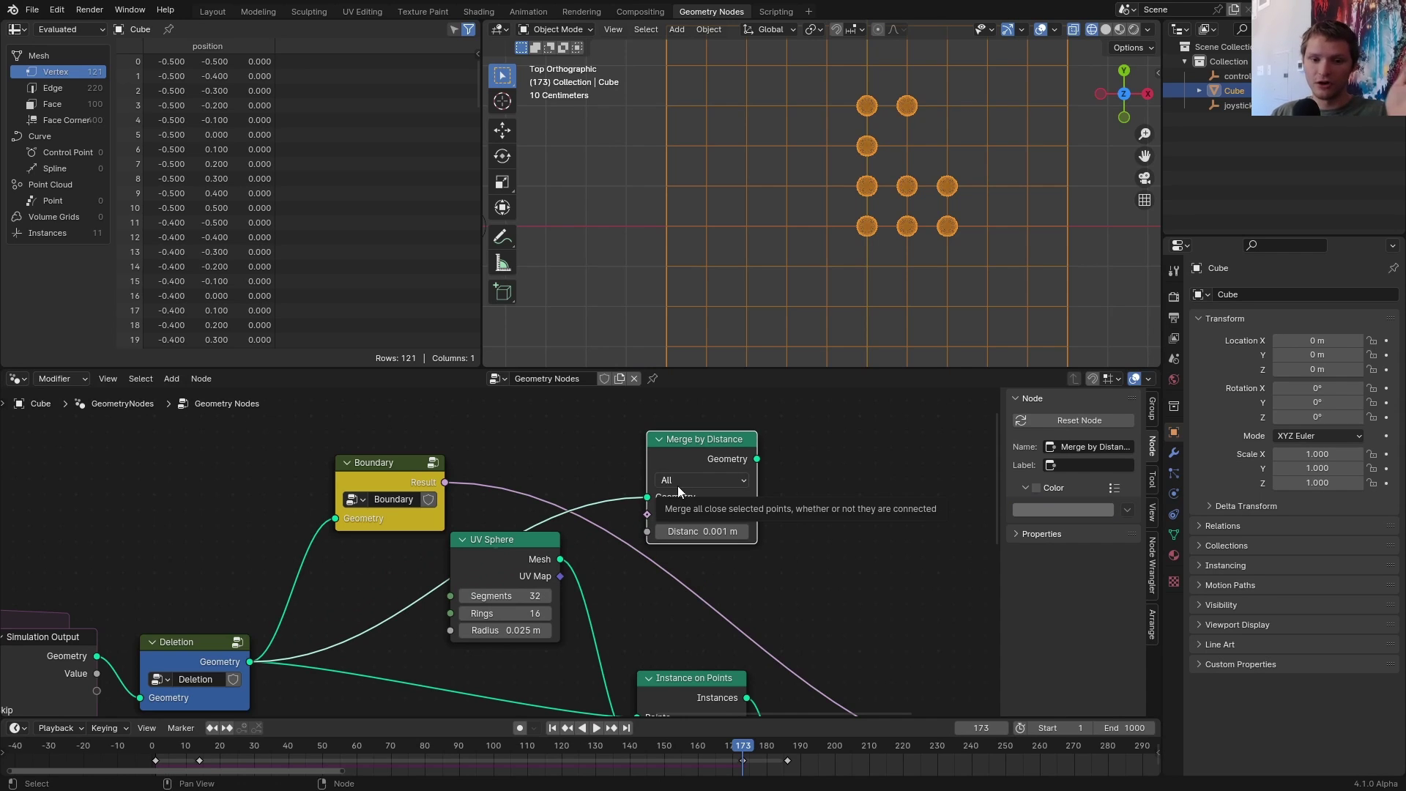
middle_drag(726, 456, 553, 482)
- Count Point Cloud points with two Domain Size nodes, one after the merge and one on the unmerged geometry
key(shift+a)
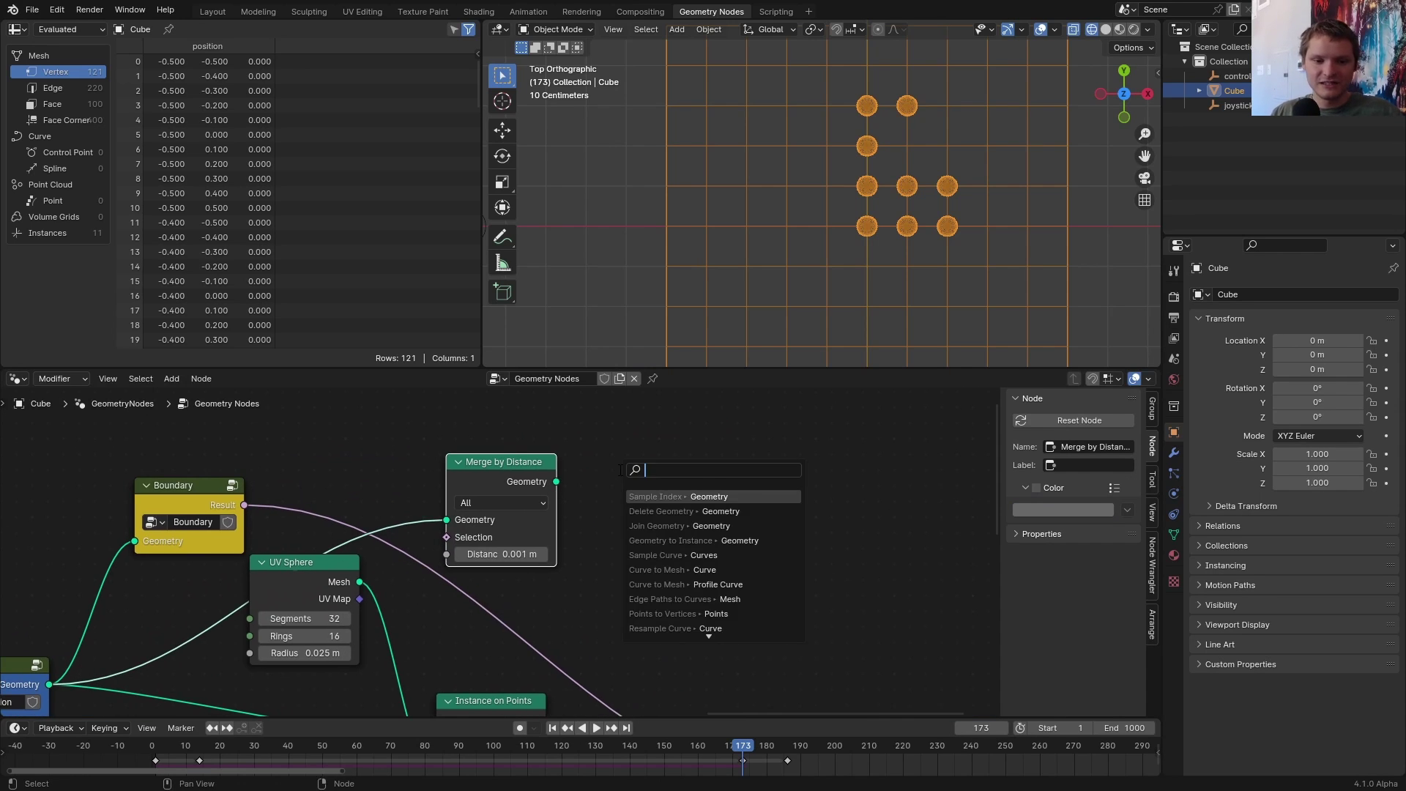
text(domain)
key(Return)
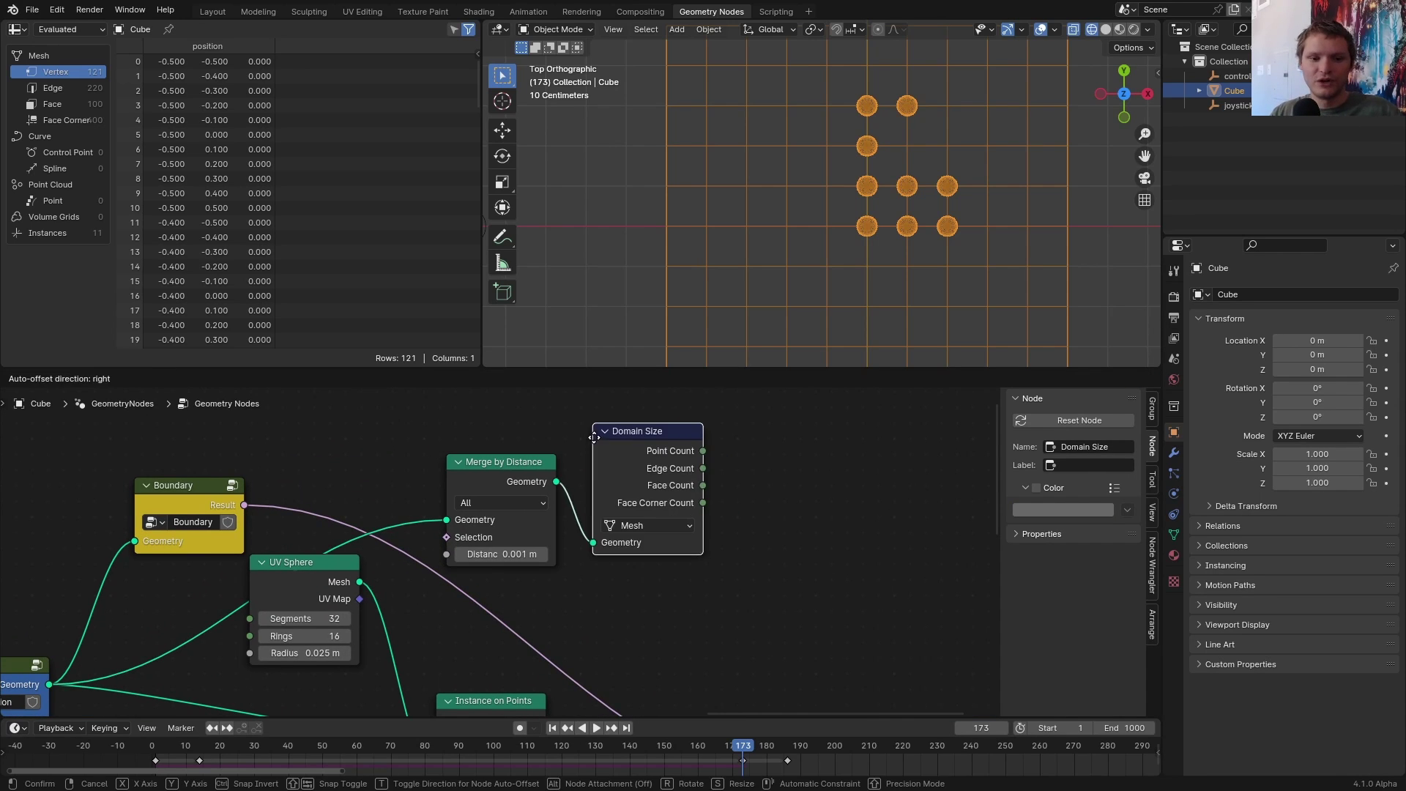
click(649, 491)
click(660, 565)
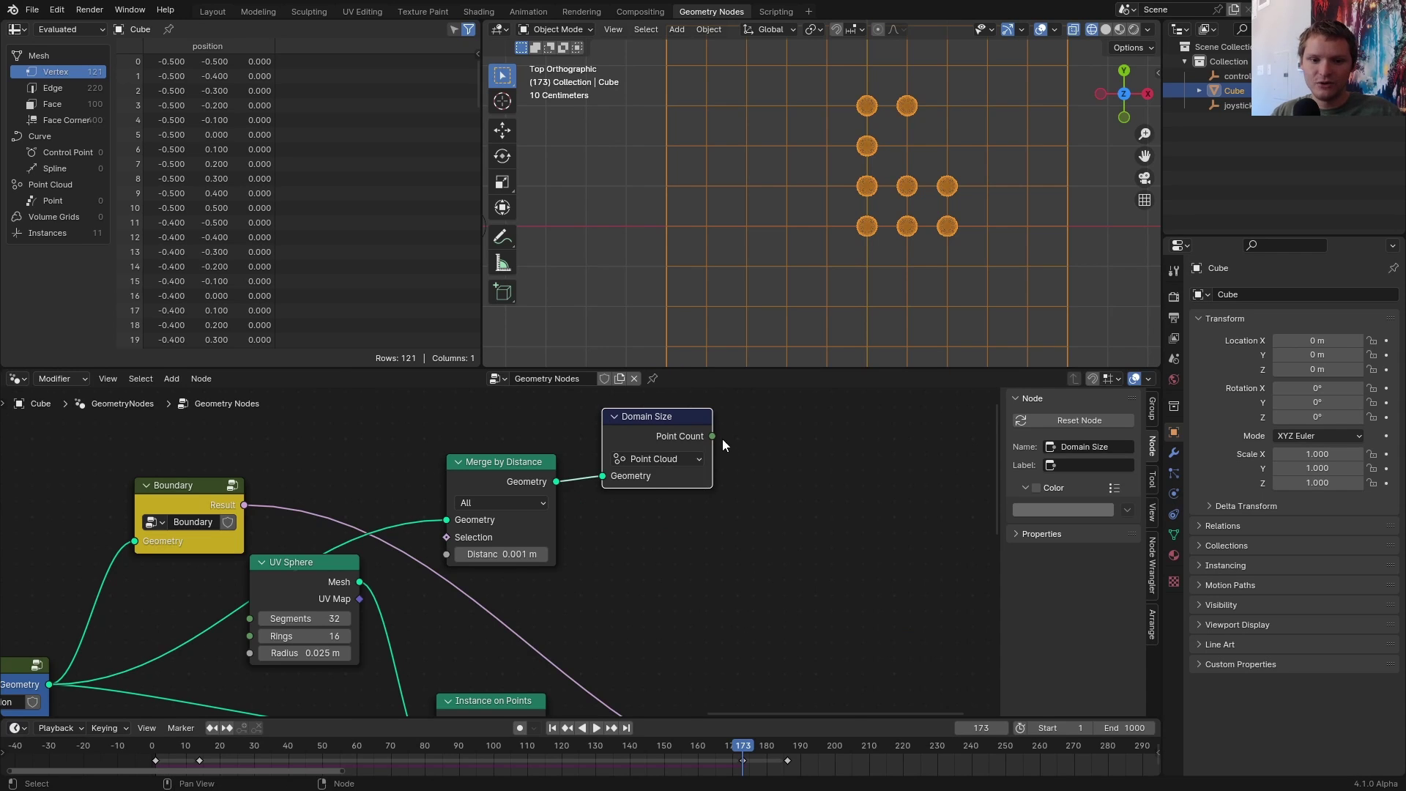
scroll(674, 564, down, 2)
middle_drag(673, 563, 760, 467)
key(shift+d)
click(302, 467)
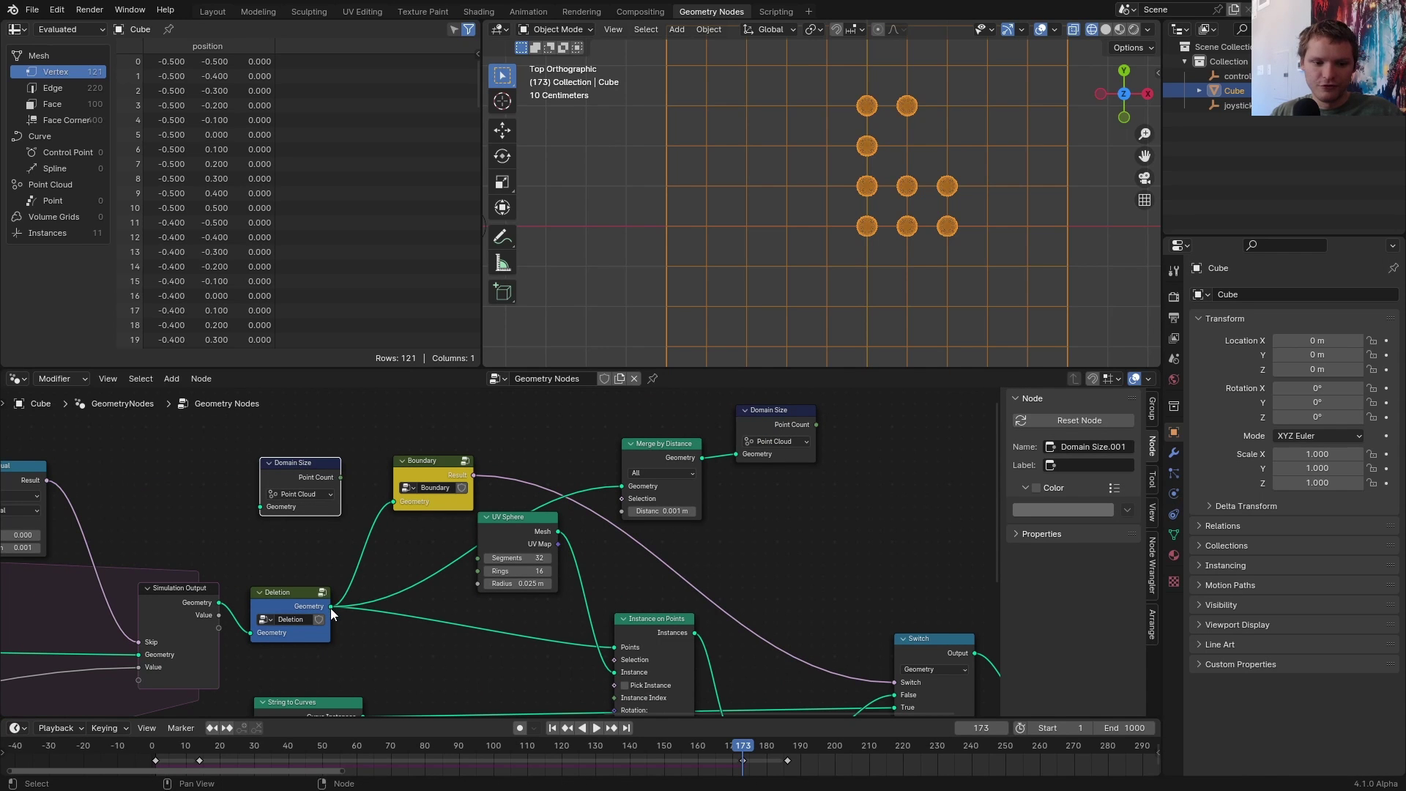
mouse_move(331, 608)
mouse_down()
mouse_move(262, 508)
mouse_move(730, 414)
mouse_up()
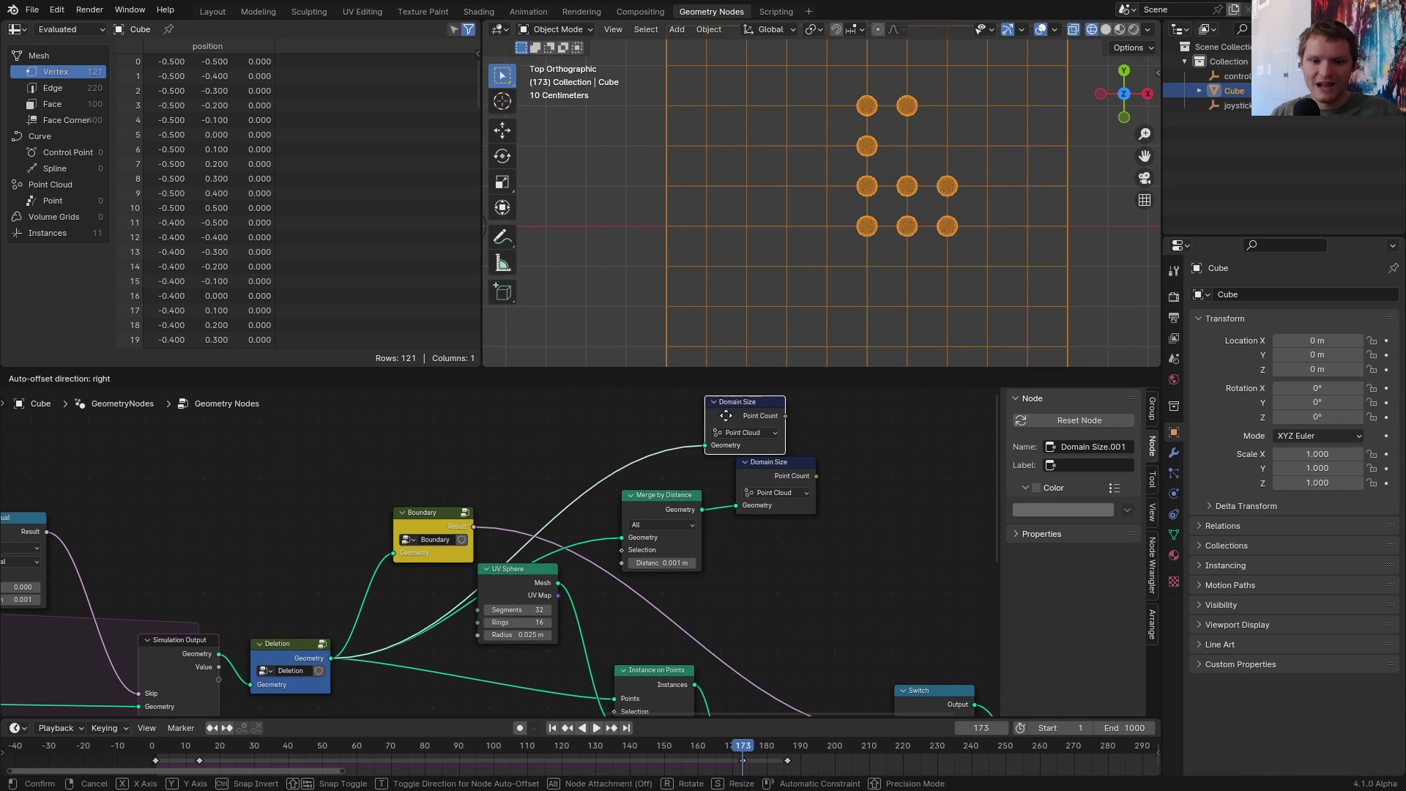
scroll(481, 518, up, 3)
- Compare the two point counts with a Not Equal node and link its Result into the Add node
drag(548, 501, 659, 543)
text(eq)
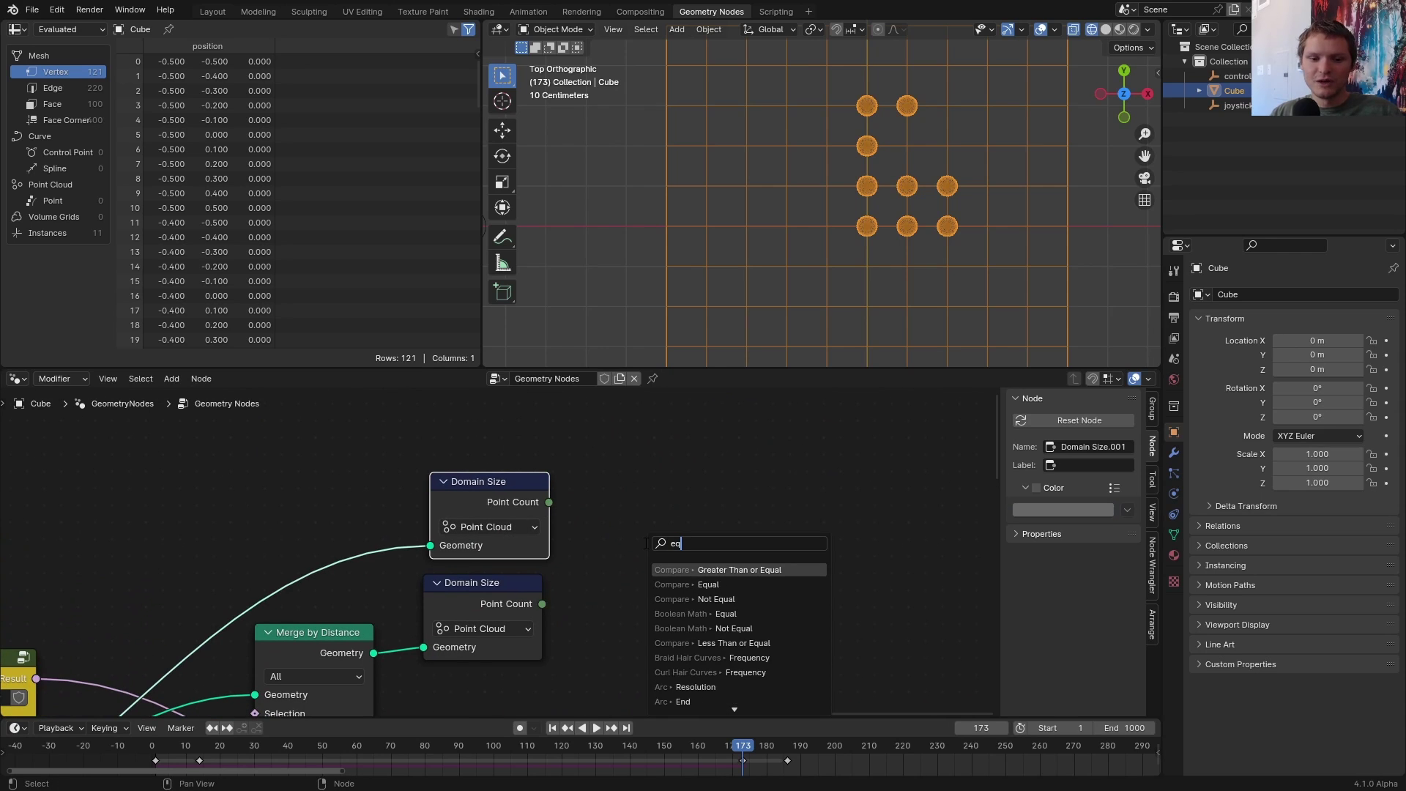
click(710, 585)
click(565, 590)
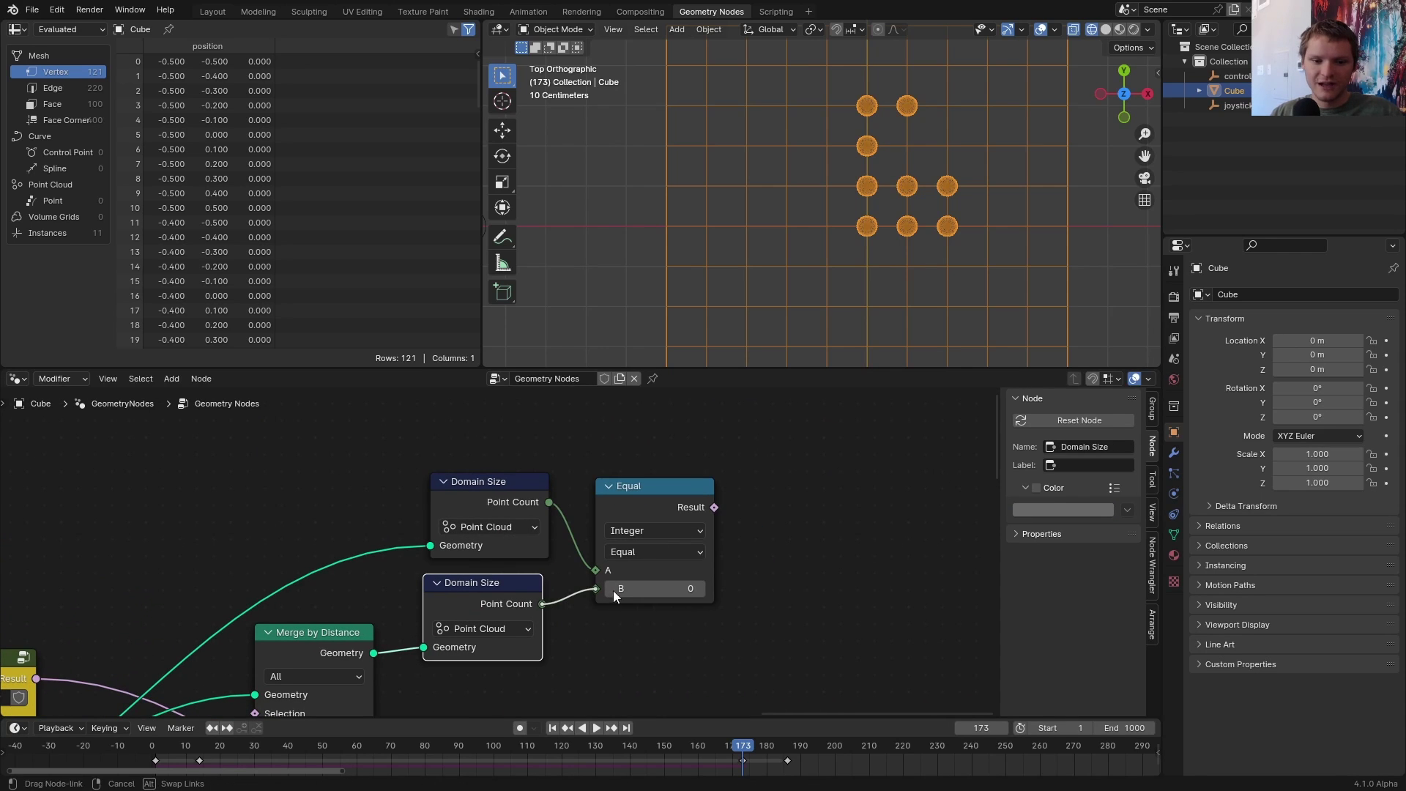
click(641, 552)
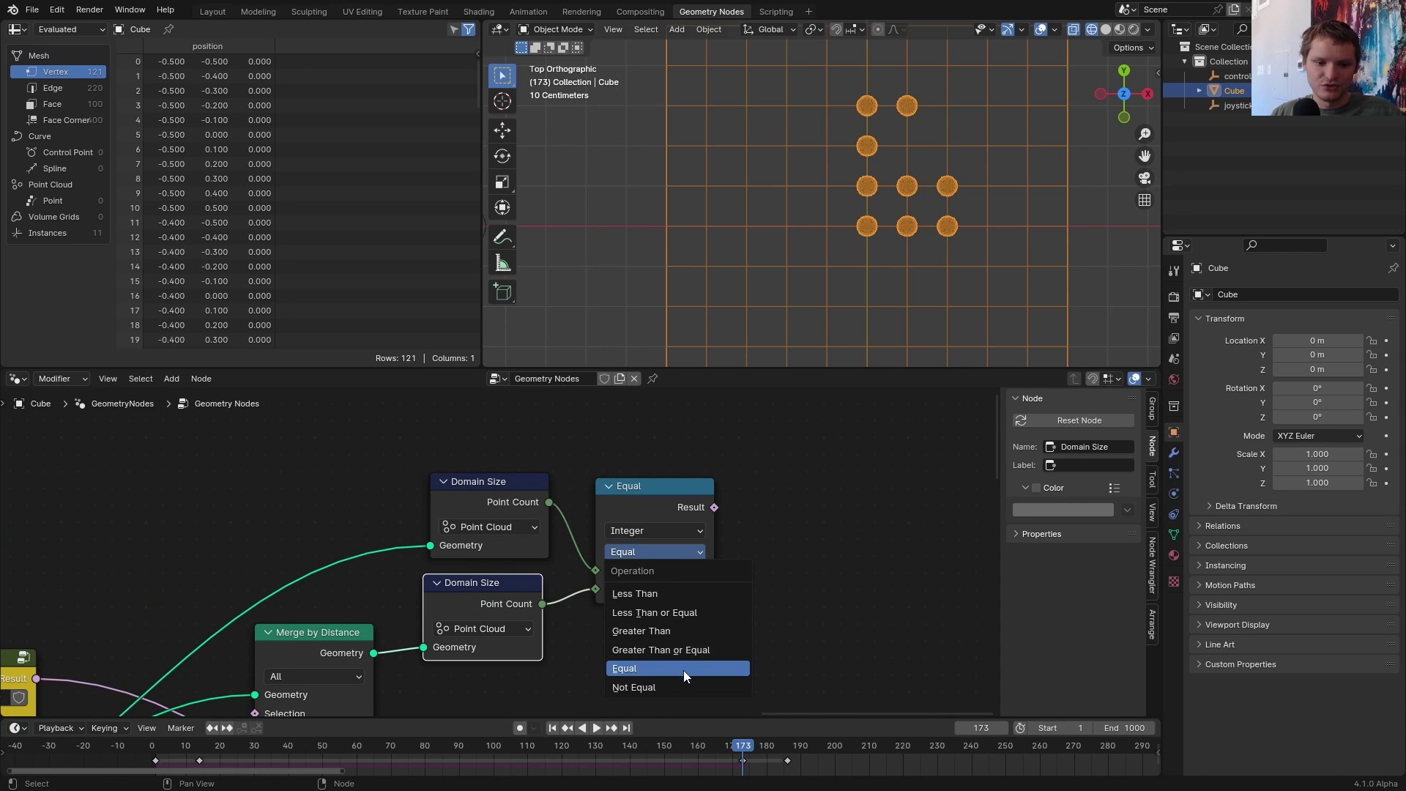
click(682, 687)
scroll(465, 556, down, 2)
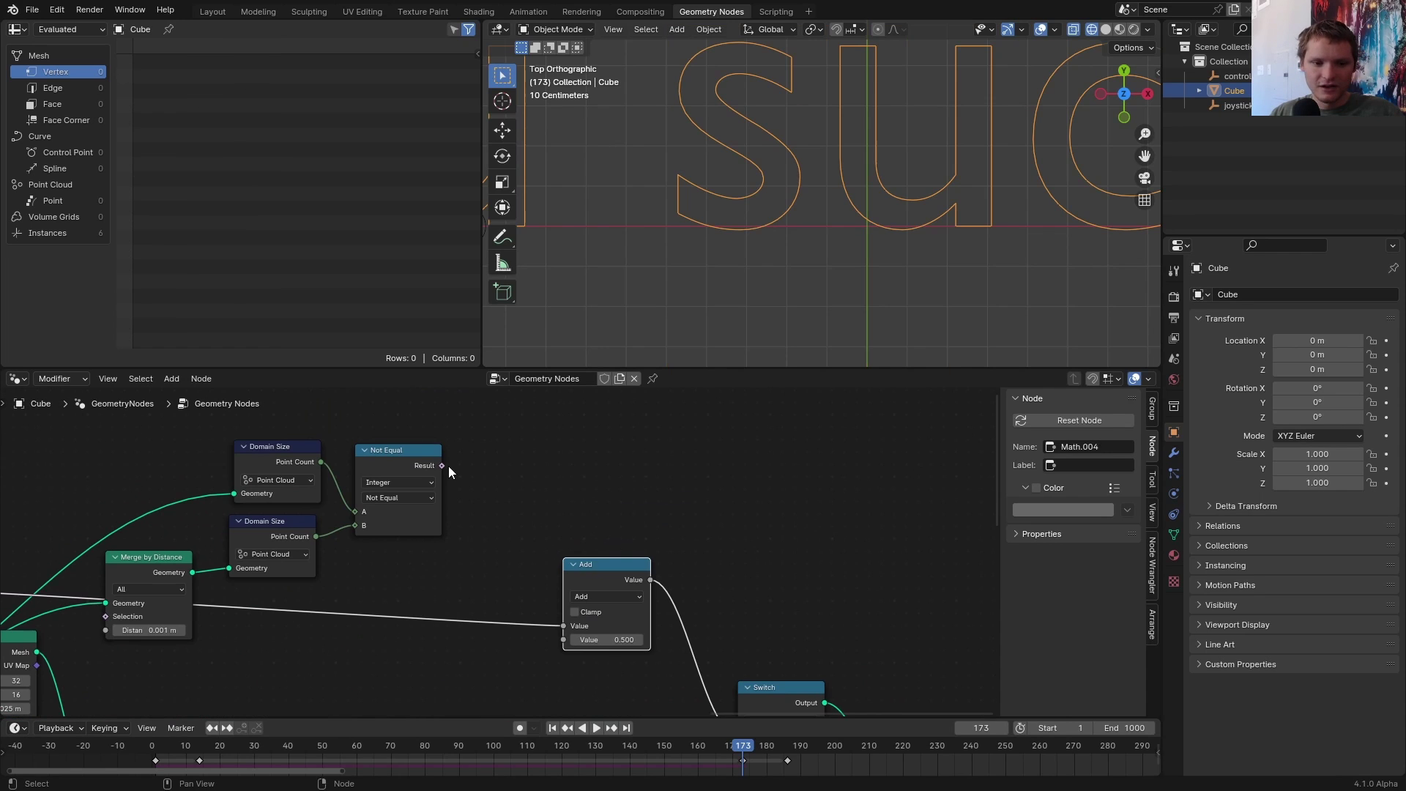
drag(441, 465, 568, 640)
middle_drag(568, 641, 561, 514)
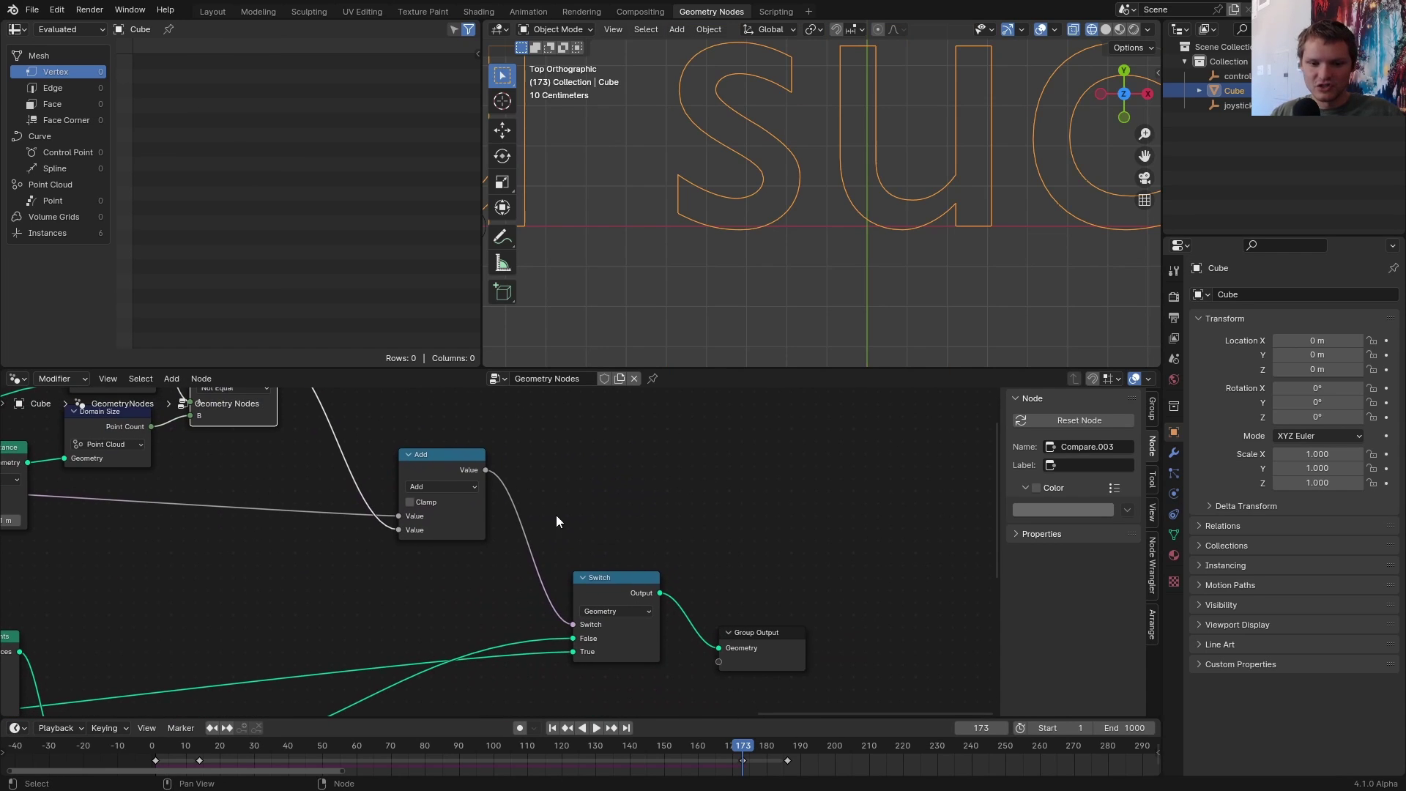
scroll(725, 230, down, 3)
- Play from frame 1 steering the controller, then stop back at frame 1, reselect the Cube and save
key(shift+Left)
key(space)
click(653, 173)
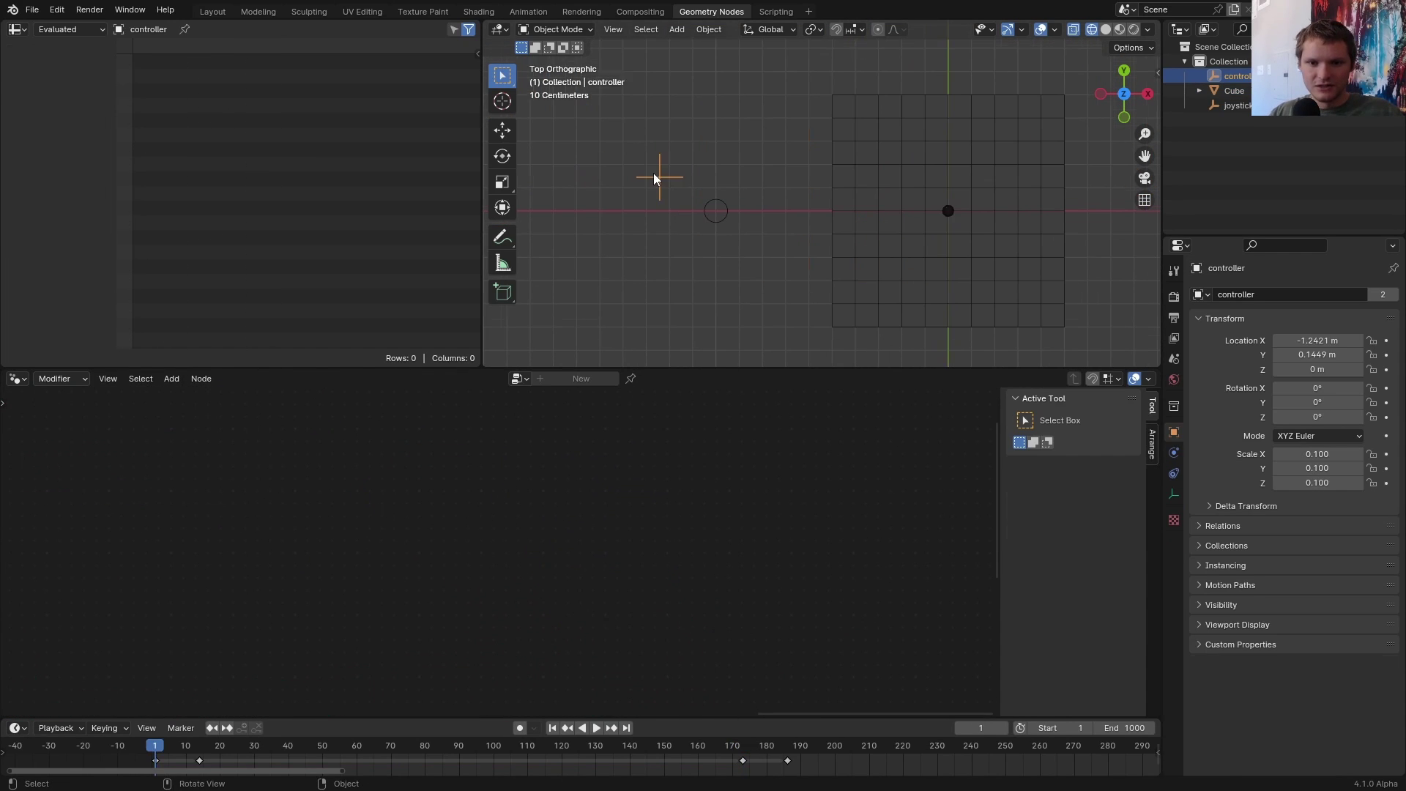
key(g)
click(681, 160)
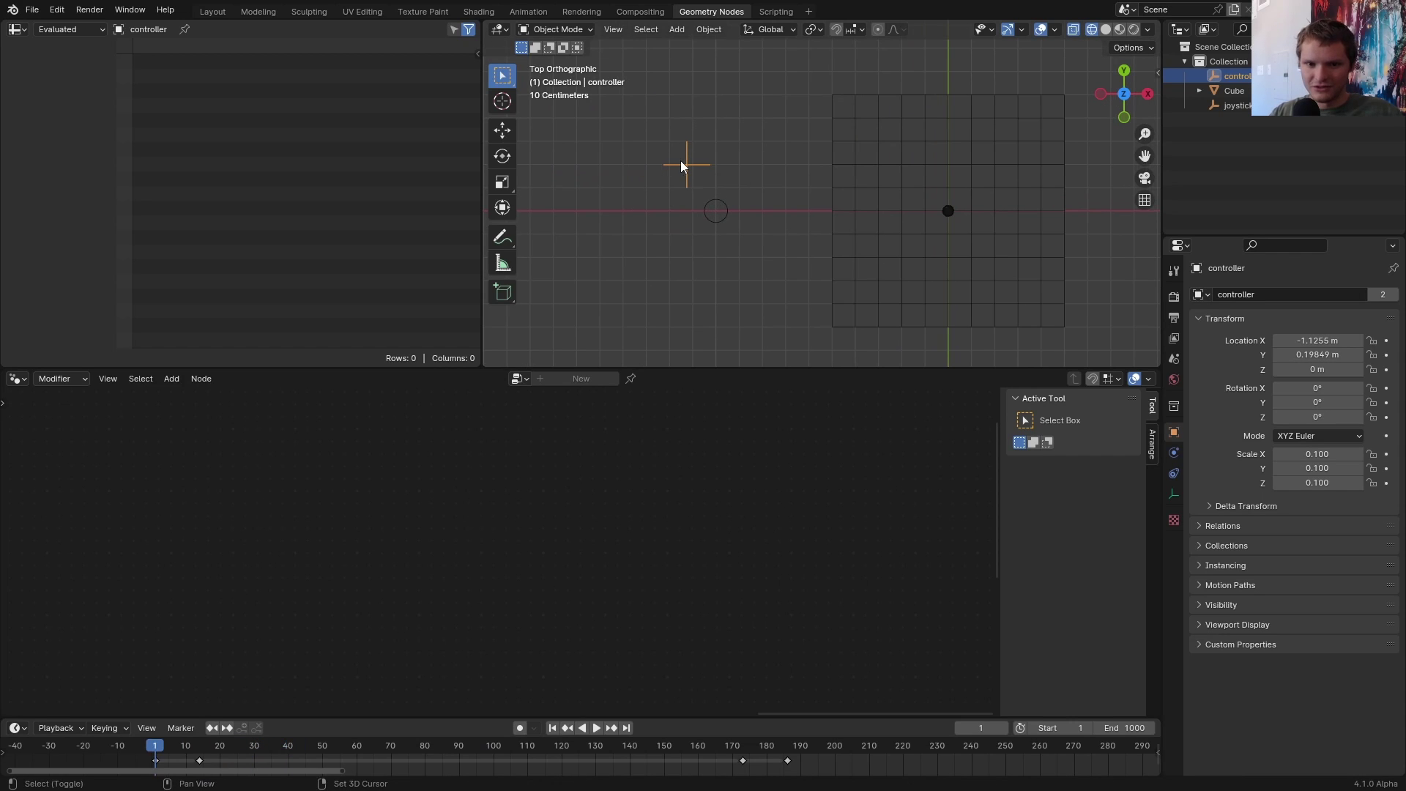
key(Escape)
key(ctrl+s)
click(740, 191)
scroll(766, 216, up, 2)
scroll(752, 248, up, 1)
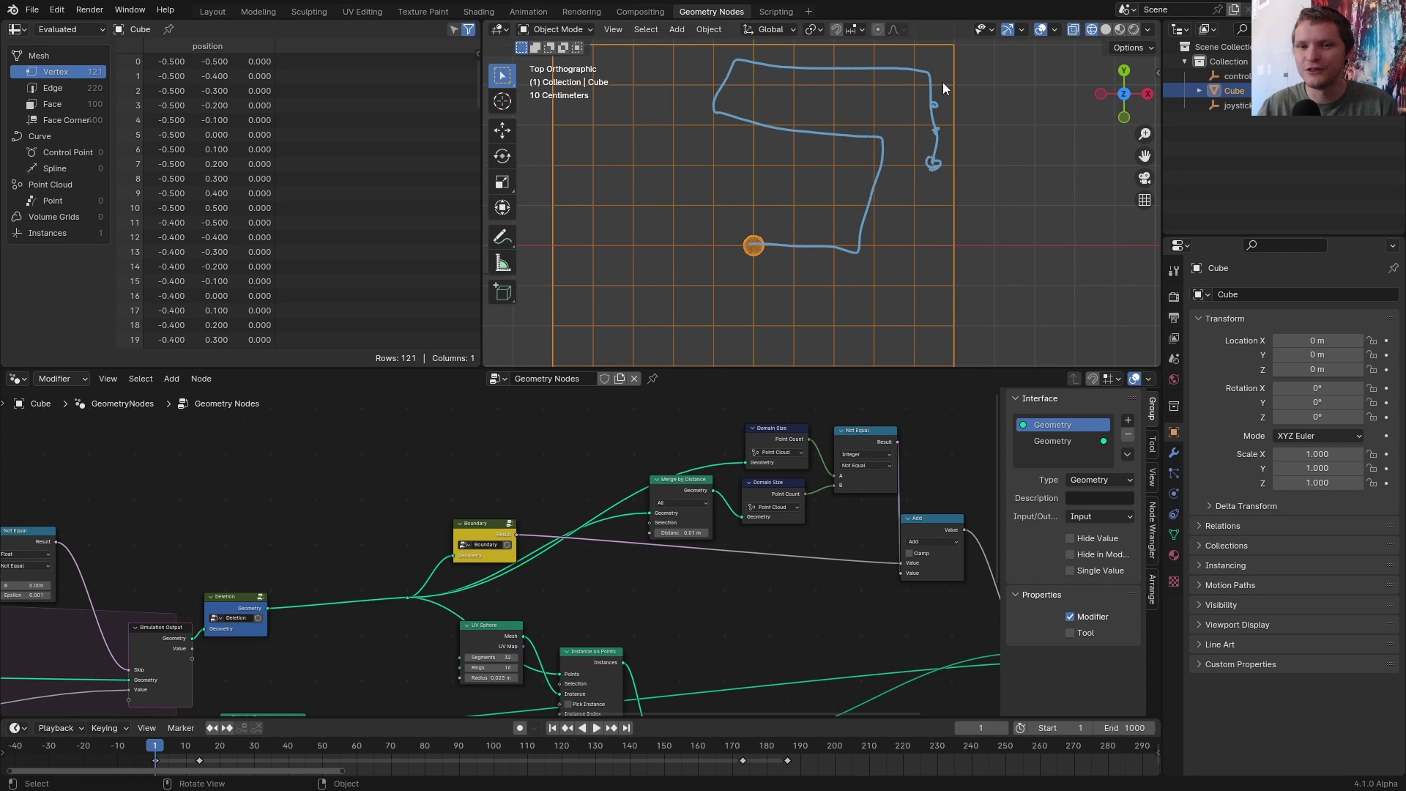
- Add another Merge by Distance node and an Index node
key(shift+a)
text(merge)
key(Return)
scroll(461, 494, up, 2)
click(502, 483)
scroll(660, 517, up, 1)
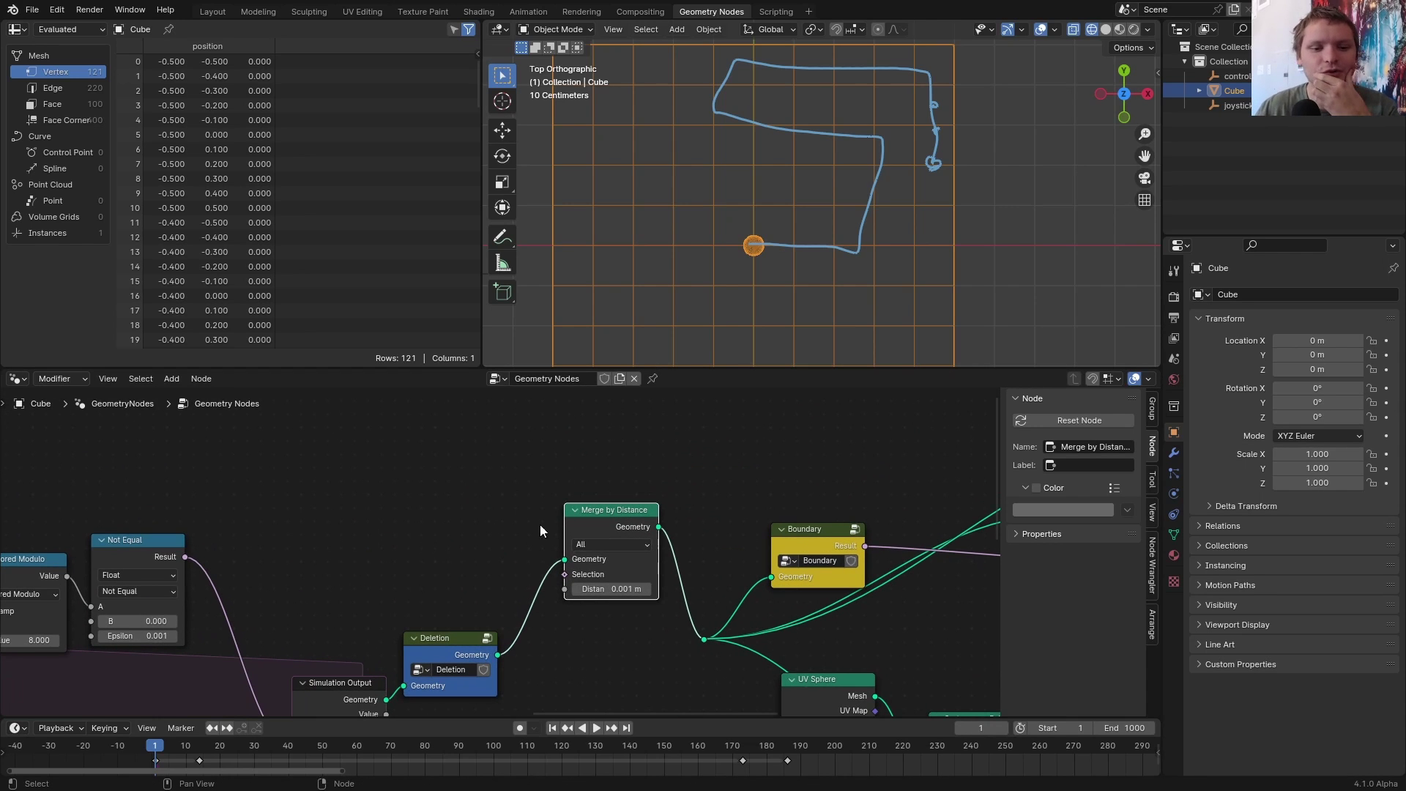
scroll(505, 508, up, 1)
key(shift+a)
text(index)
key(Return)
click(217, 428)
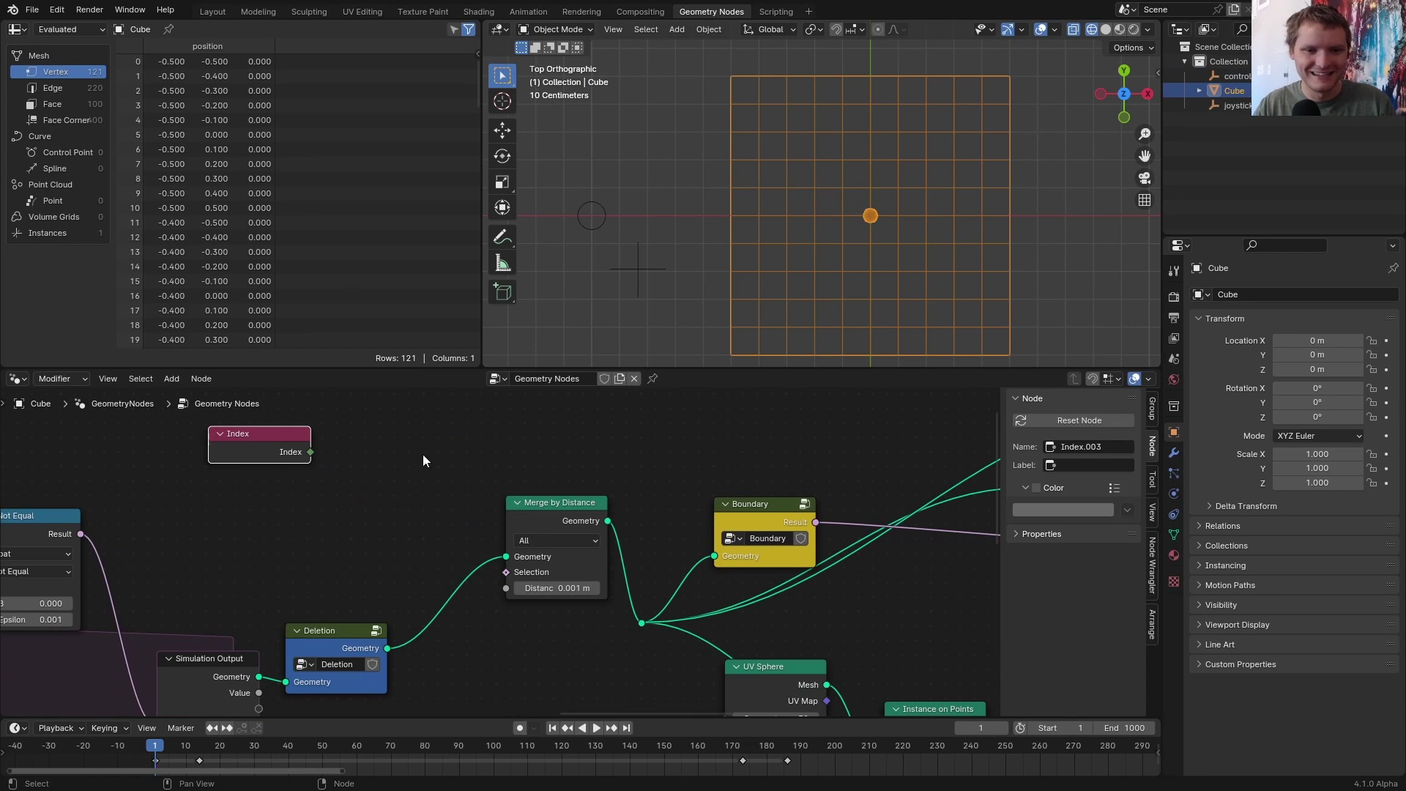
scroll(424, 453, up, 1)
middle_drag(380, 442, 450, 497)
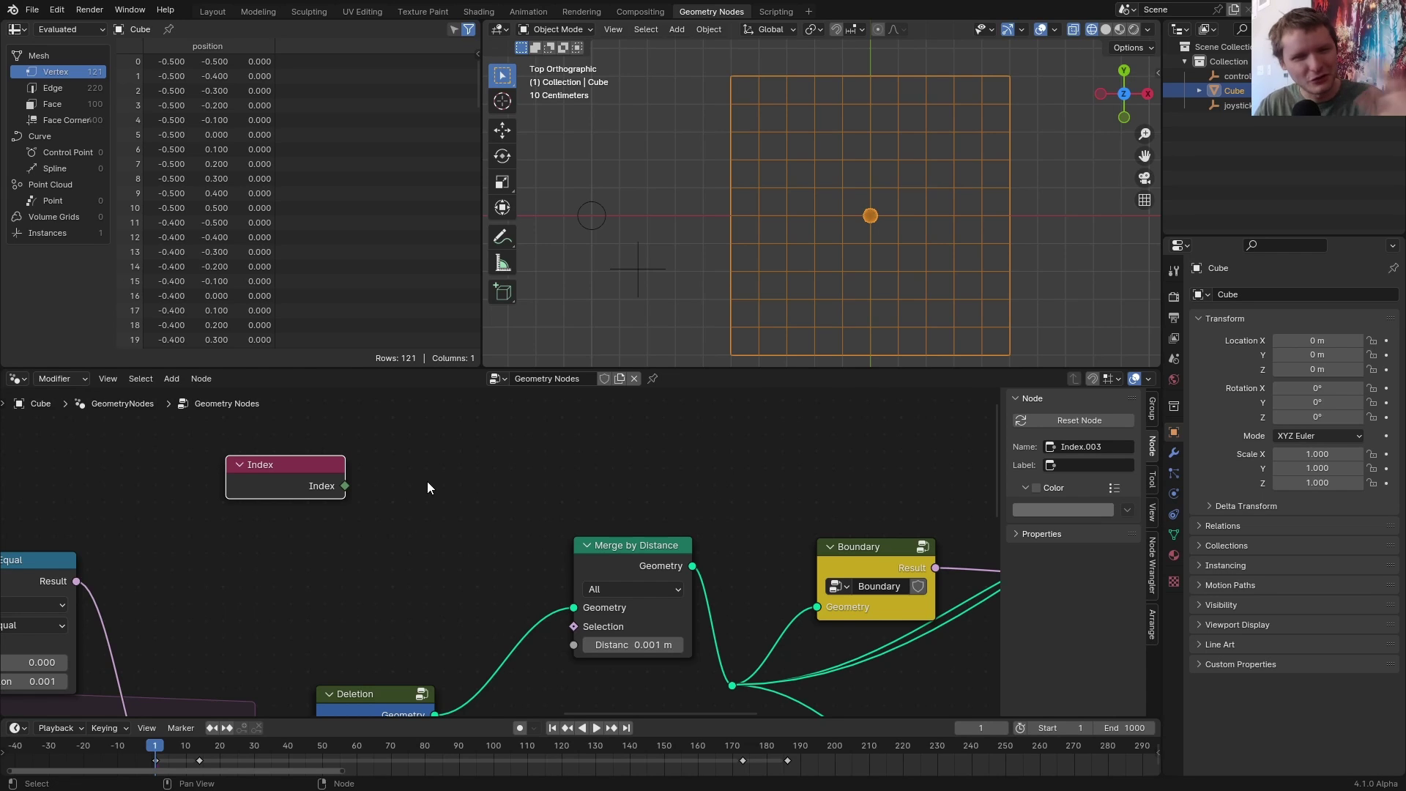
scroll(425, 484, up, 1)
- Compare Index Less Than 3 and use the result as the Merge by Distance selection
drag(341, 479, 405, 484)
text(less)
key(Return)
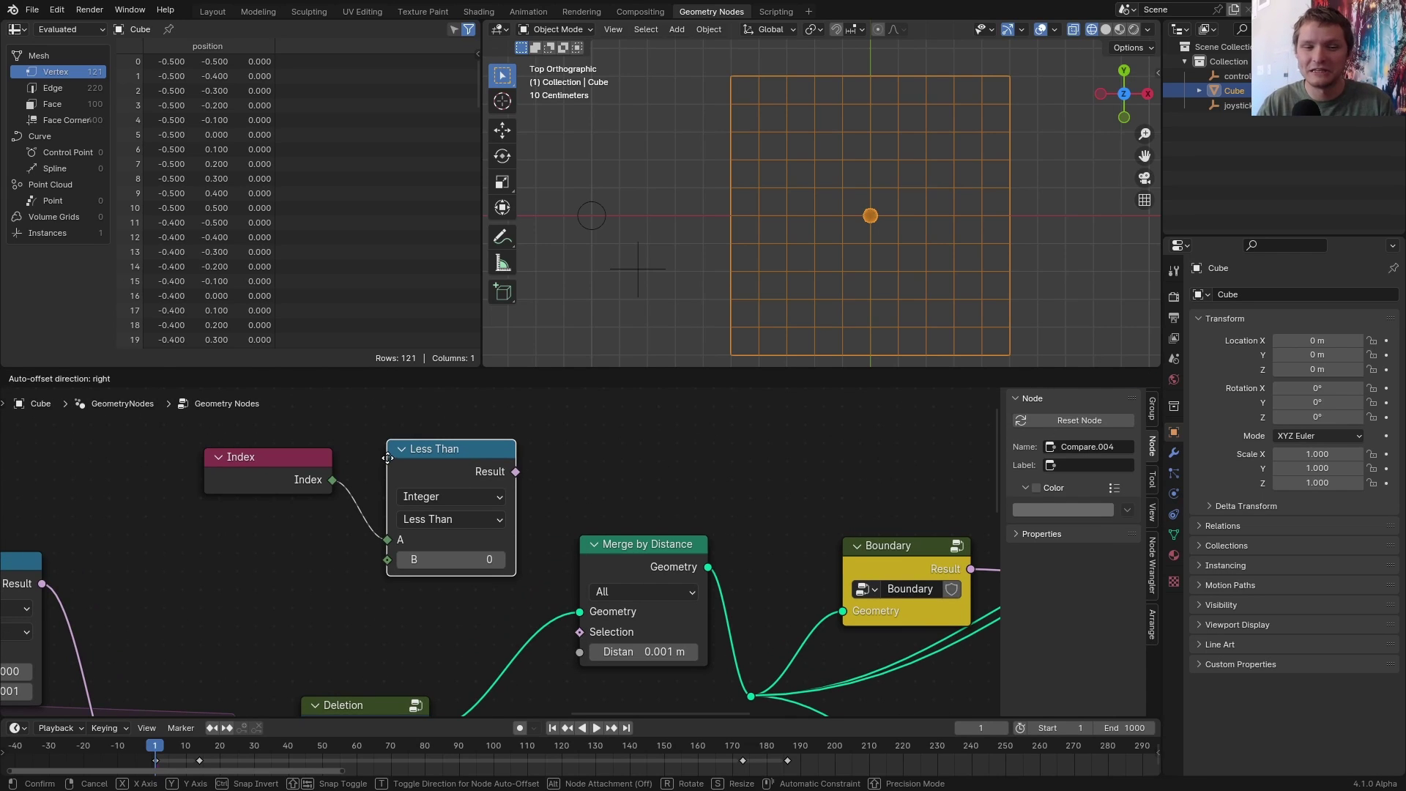
click(387, 457)
text(3)
key(Return)
ctrl+scroll(439, 527, up, 2)
key(g)
click(446, 477)
drag(450, 470, 659, 631)
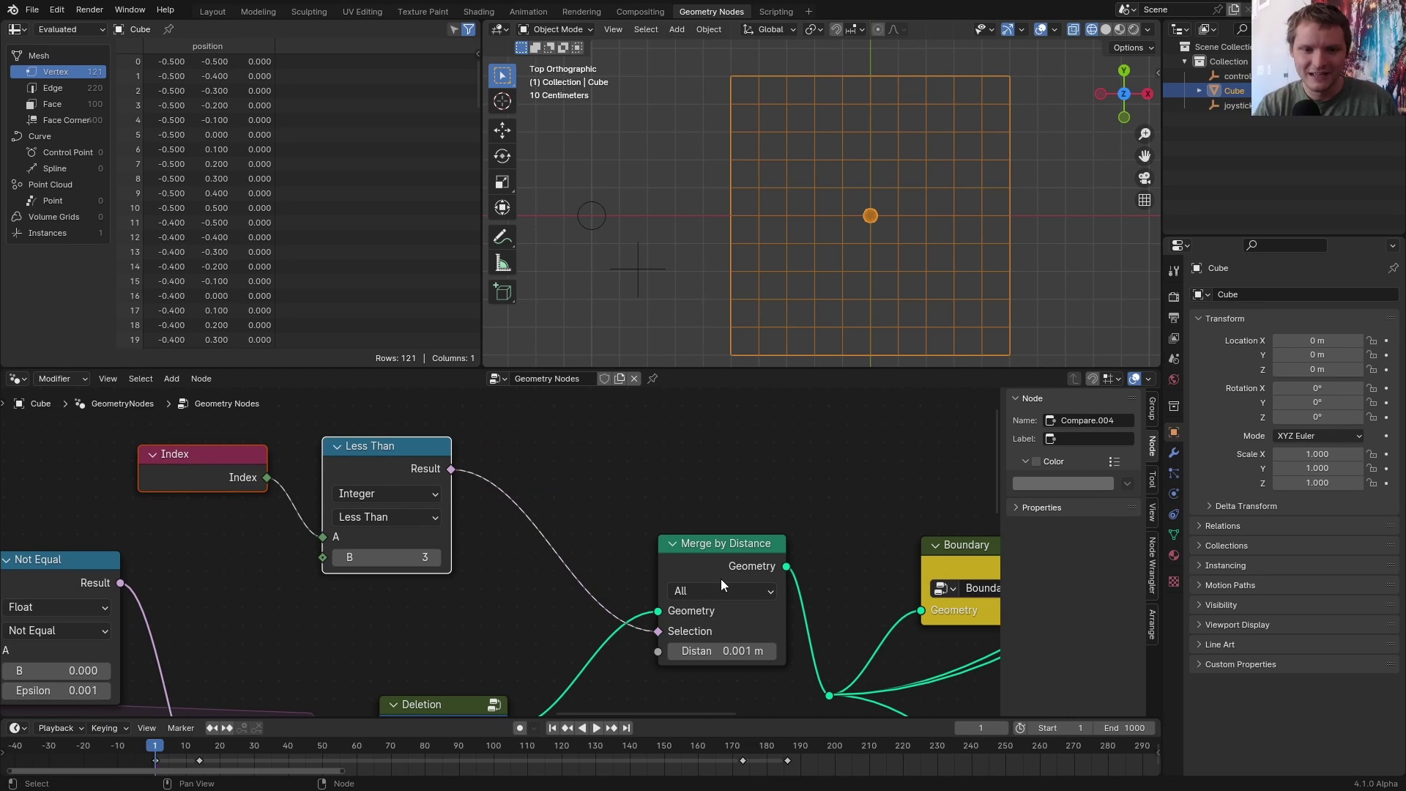
- Select the controller and start playing while steering it
click(634, 223)
key(g)
key(space)
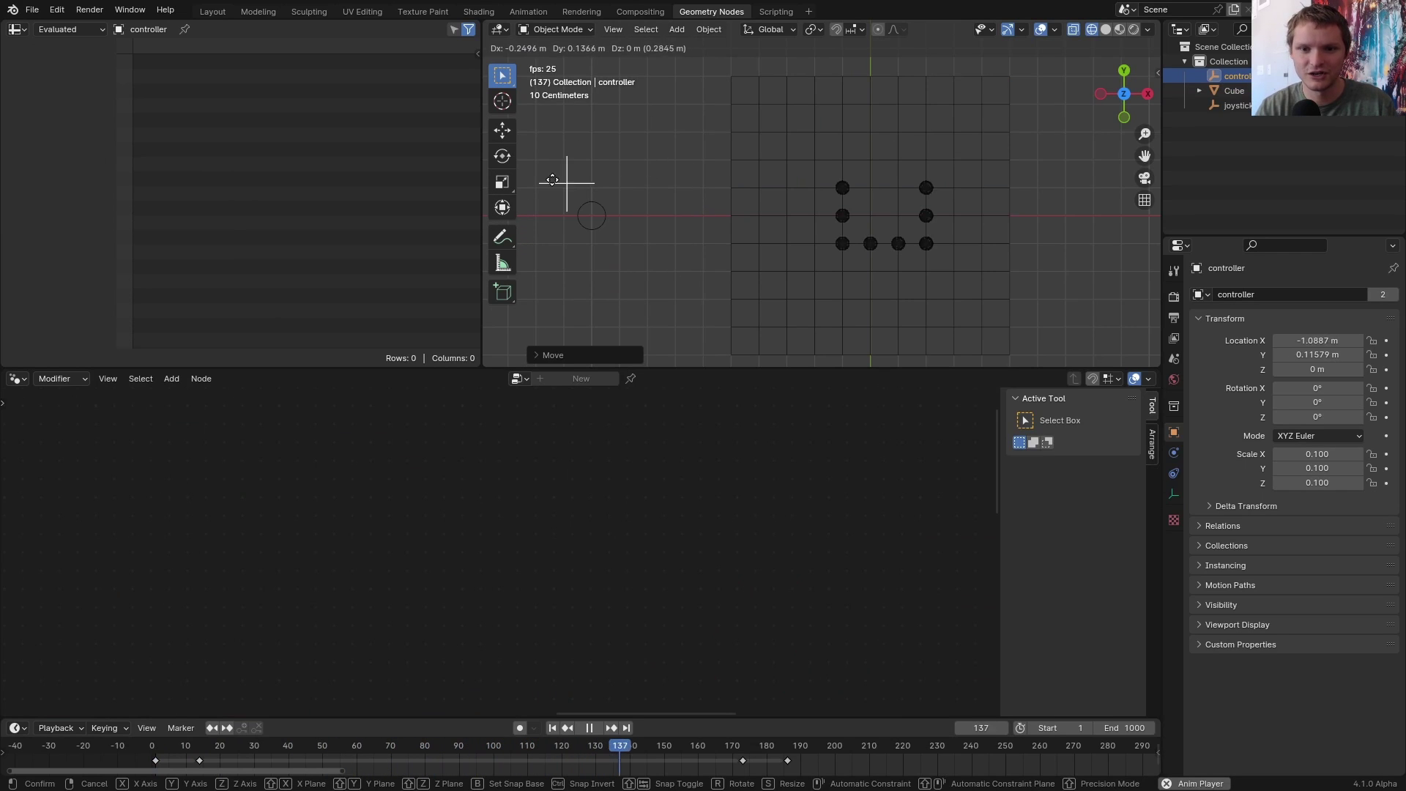
- Confirm the controller's position and stop the playback
click(586, 288)
key(space)
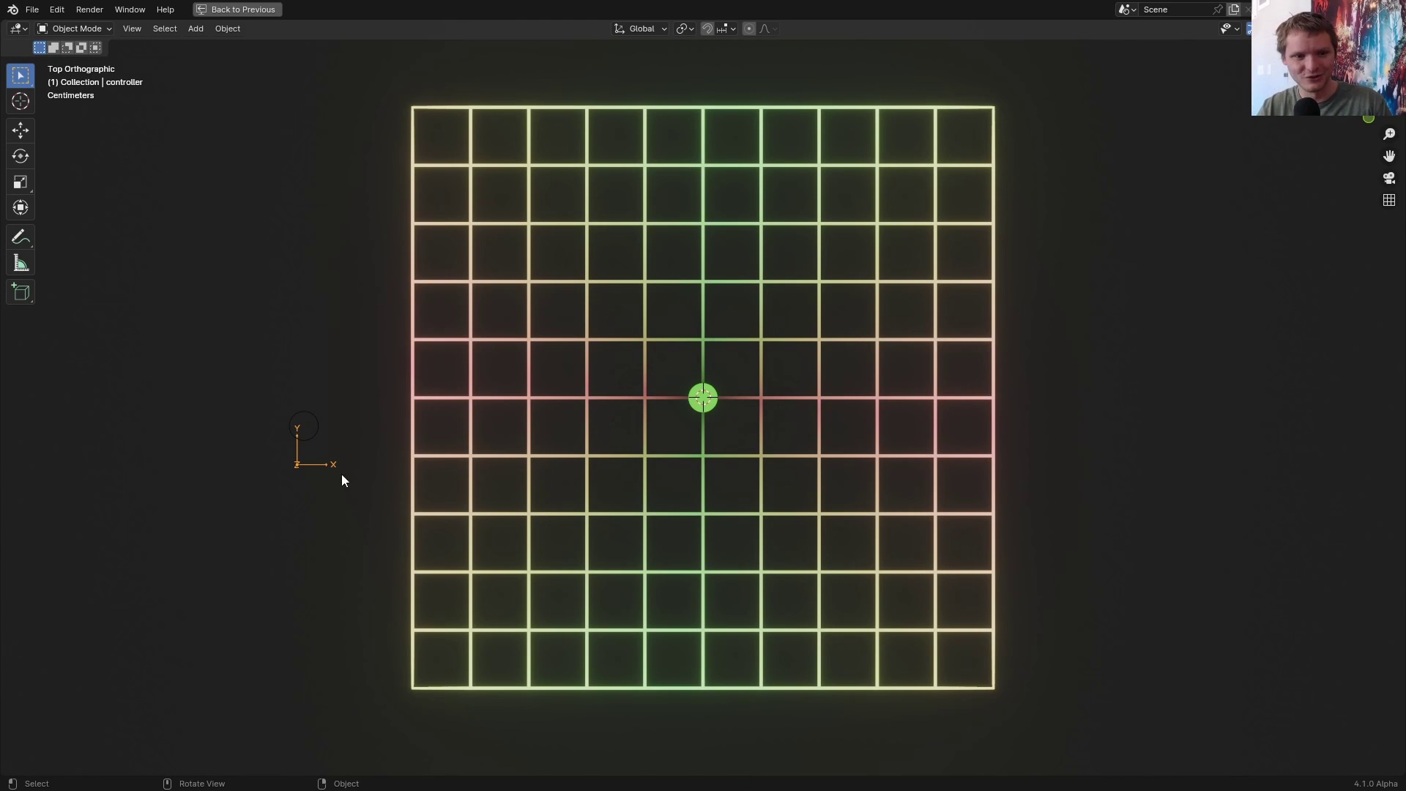
- Play and steer the snake until it crashes and the 'u suck' text appears
key(space)
key(g)
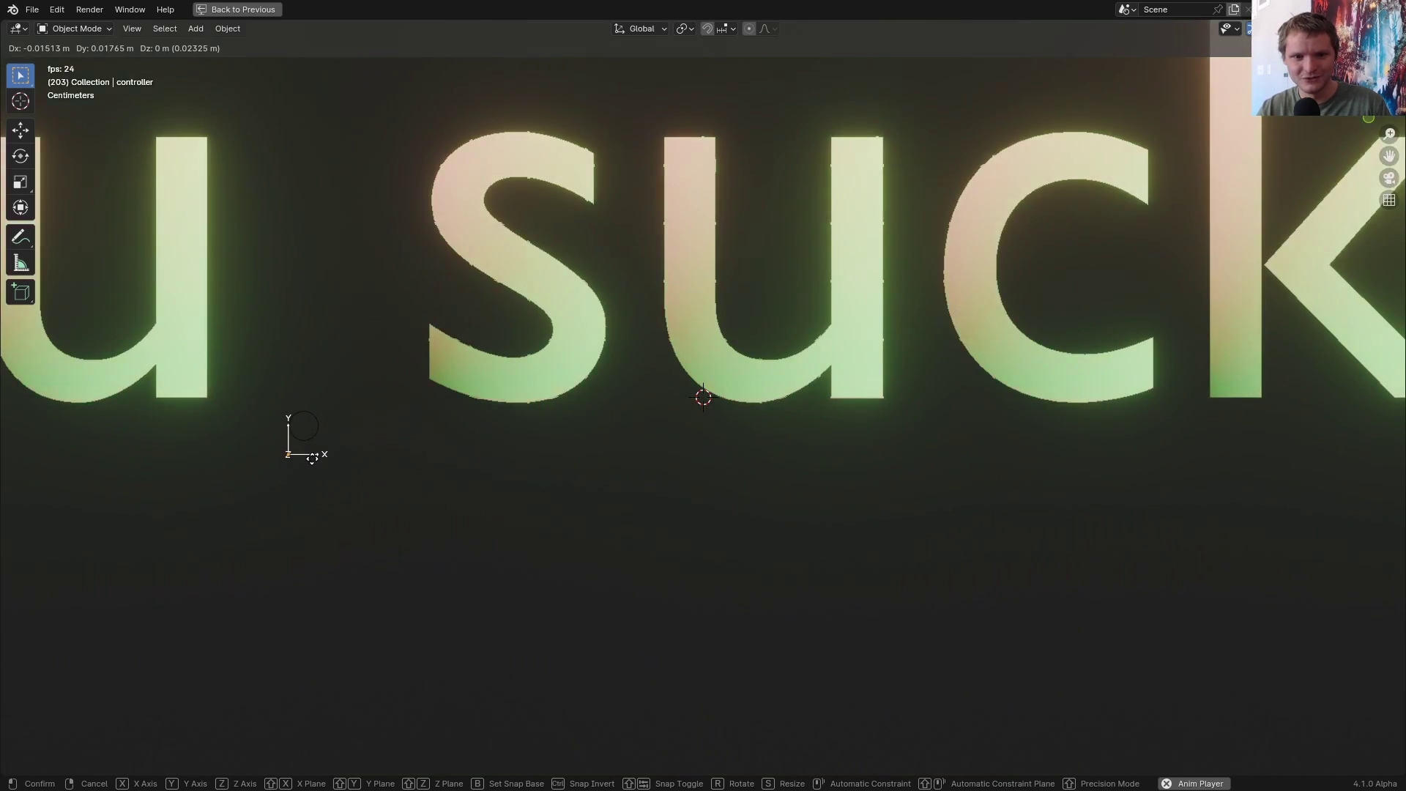
click(588, 326)
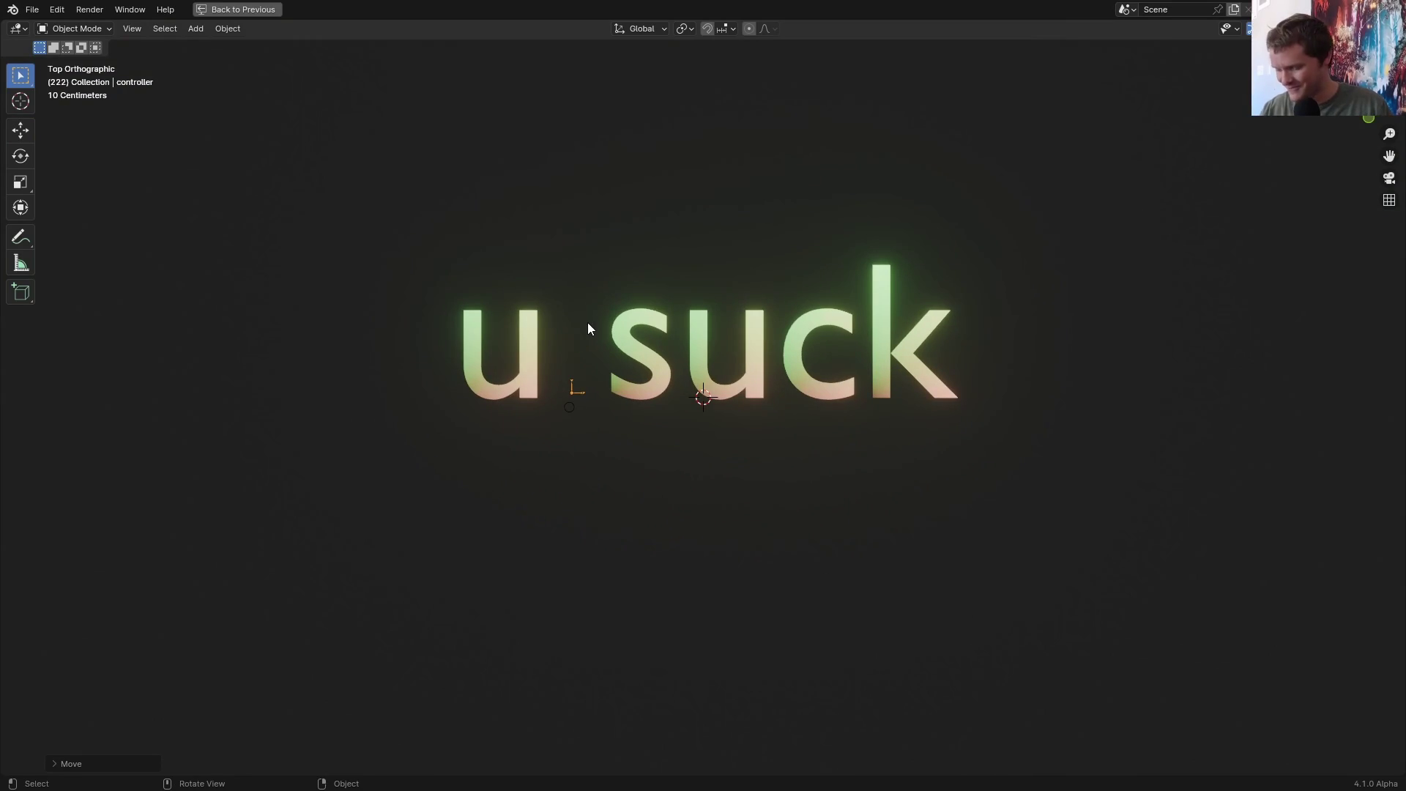